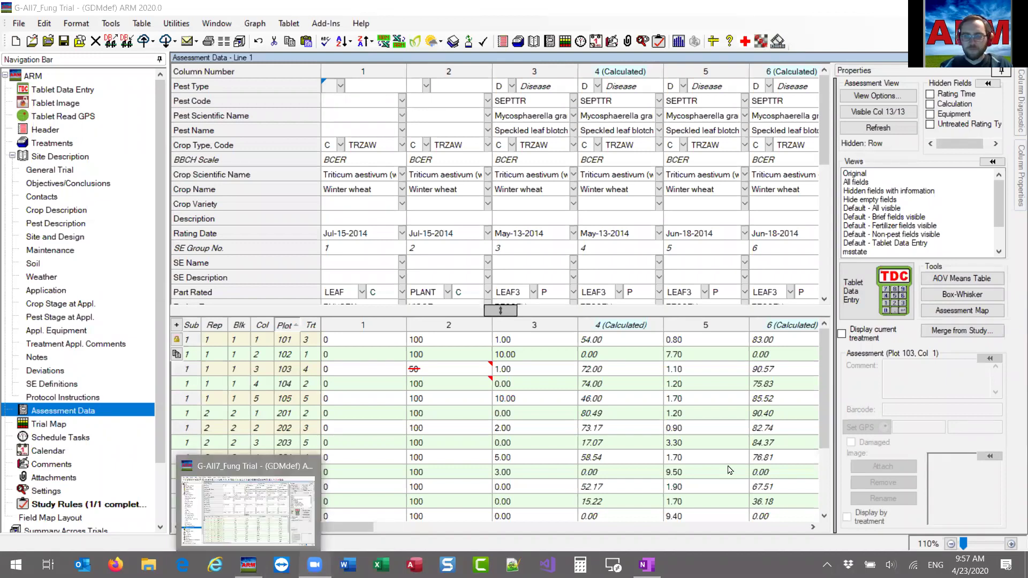
Enlarge the assessment header area above the plot data so it extends down to the Reporting Basis row
left_click(363, 343)
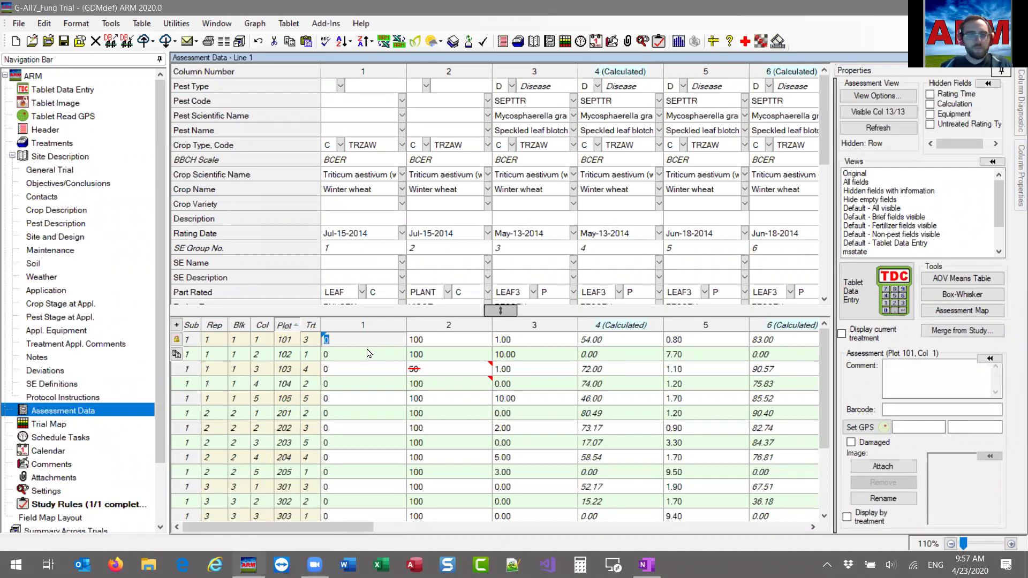
left_click_drag(360, 311, 358, 403)
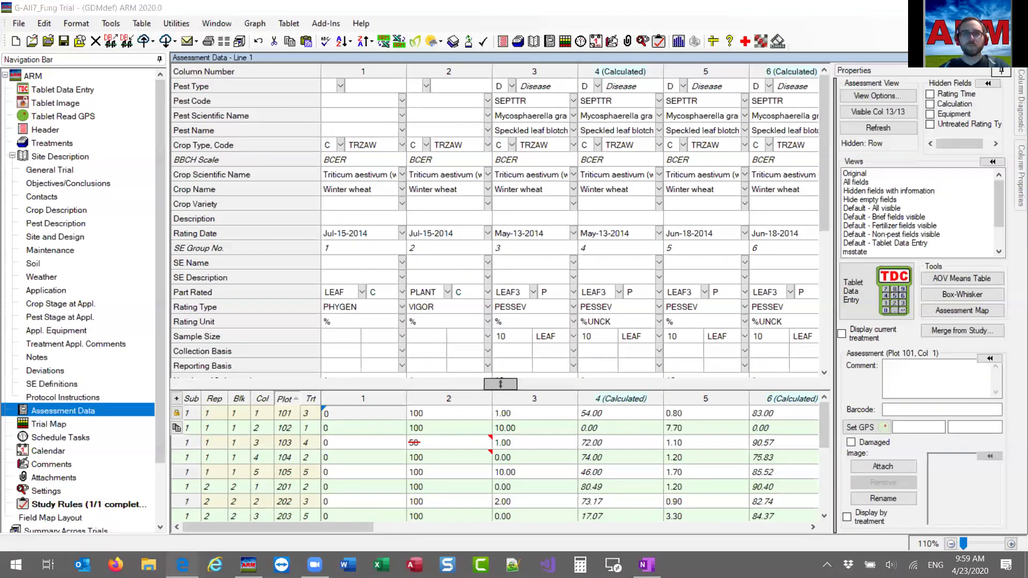
Switch to the web browser, open the Webinars resource page on the GDM site and look through the Webinar Archives list
left_click(183, 565)
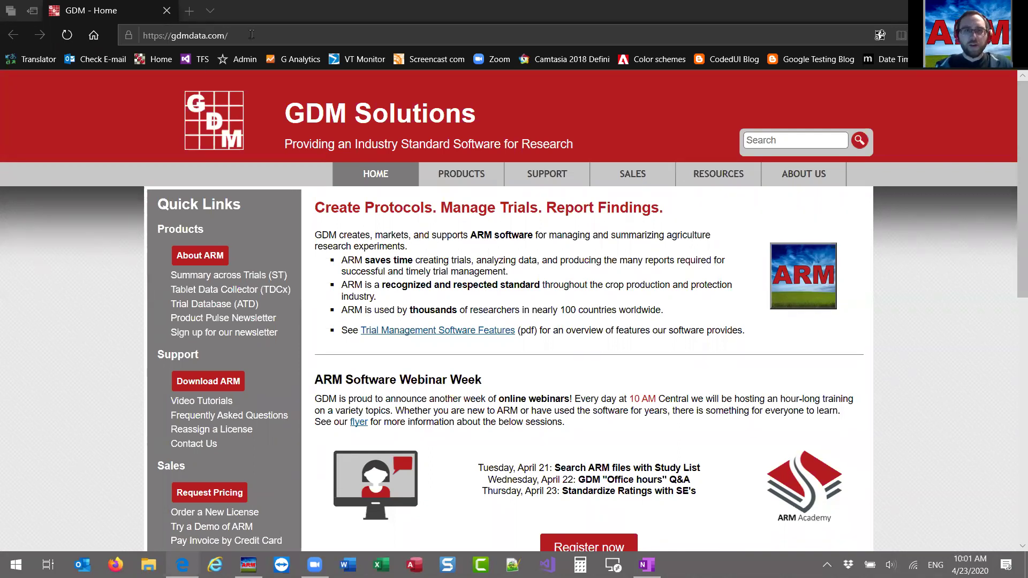
mouse_move(728, 180)
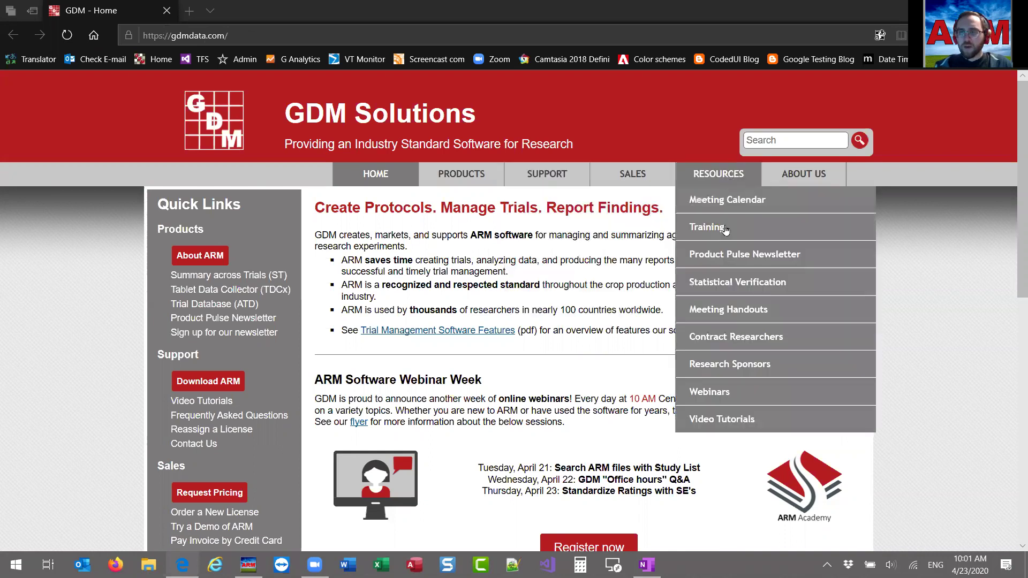
left_click(695, 395)
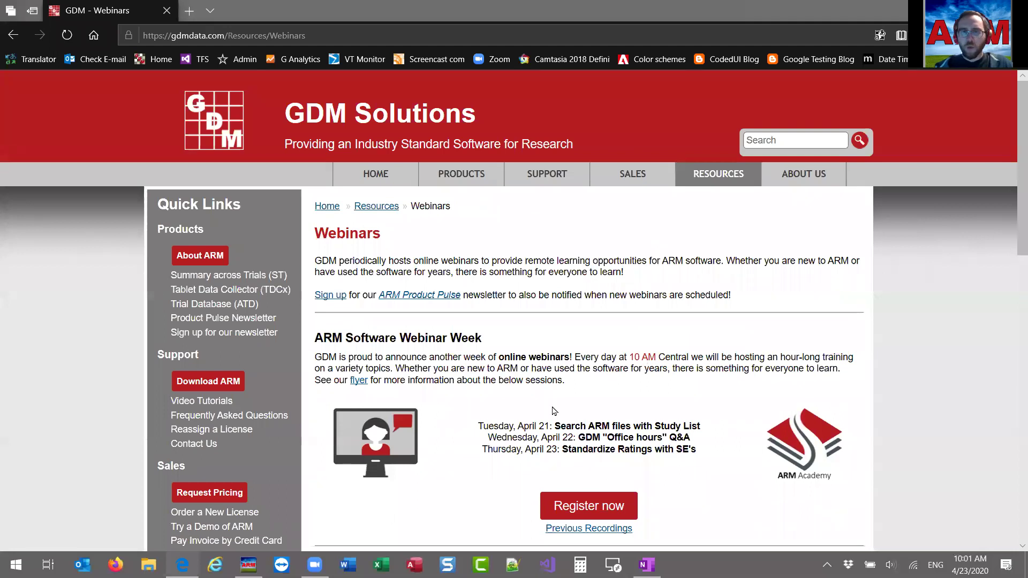
scroll(599, 372, "down", 1)
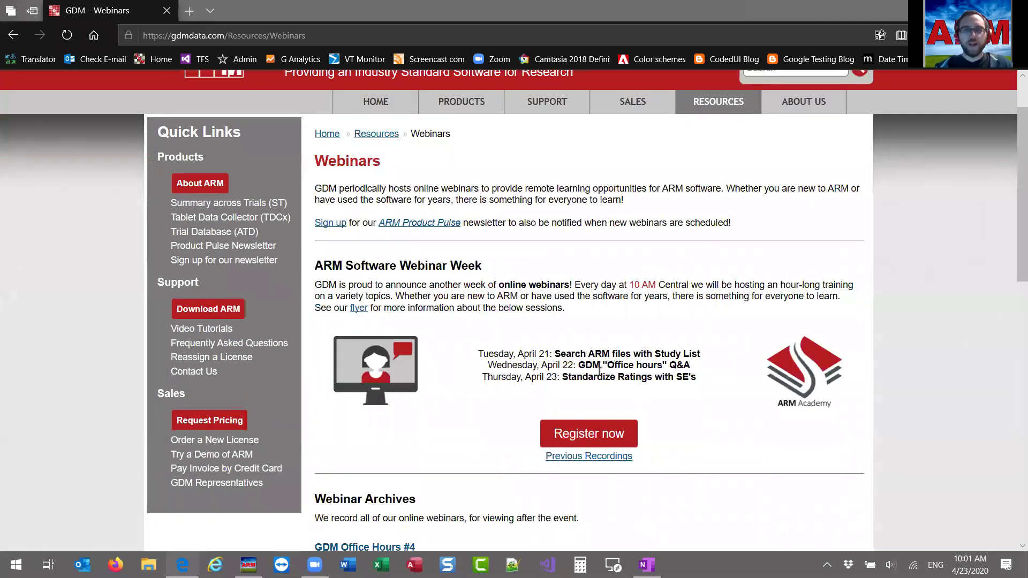
scroll(600, 373, "down", 5)
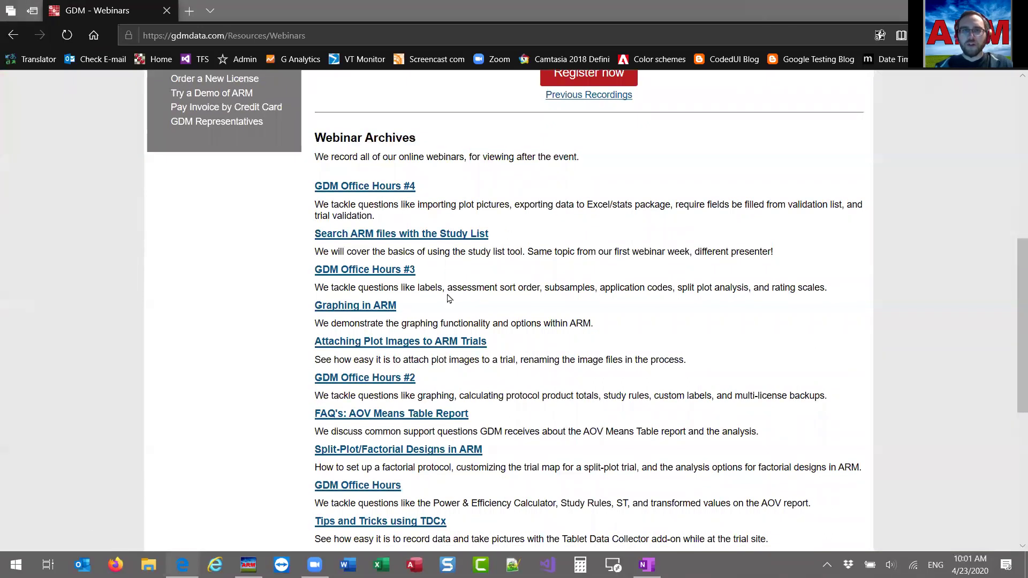
scroll(400, 375, "down", 5)
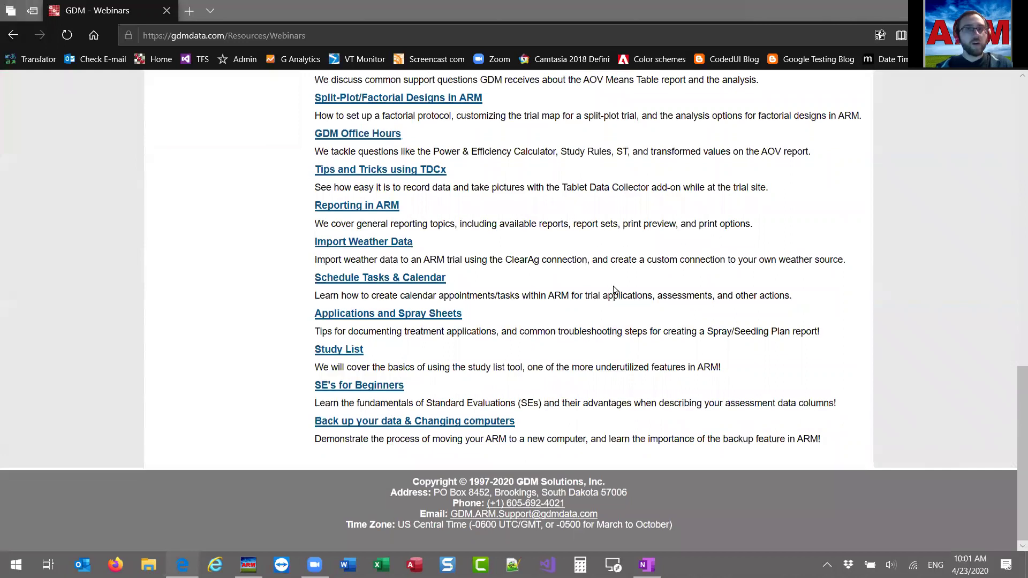
scroll(594, 274, "up", 7)
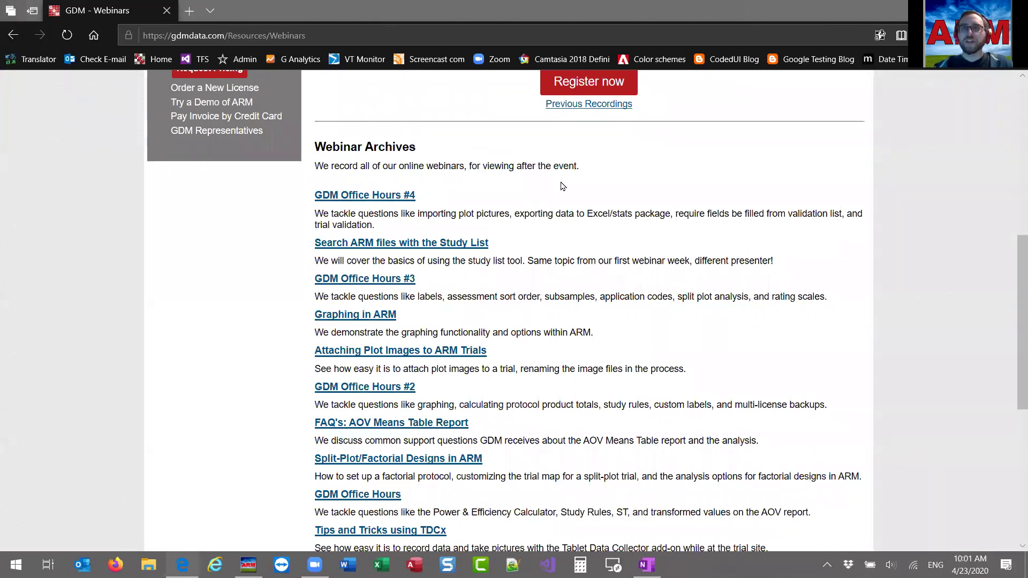
scroll(538, 245, "up", 5)
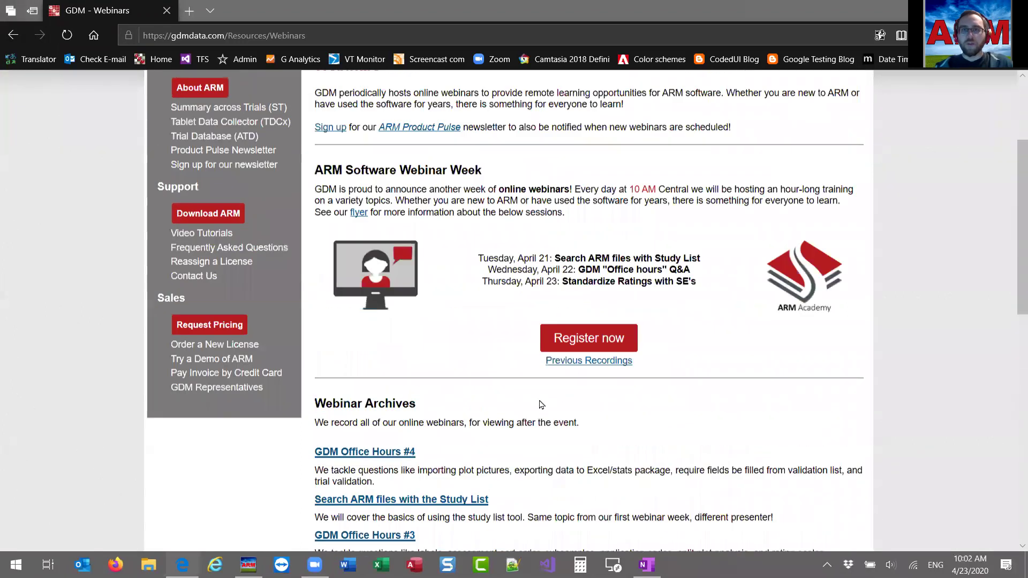
scroll(540, 404, "up", 3)
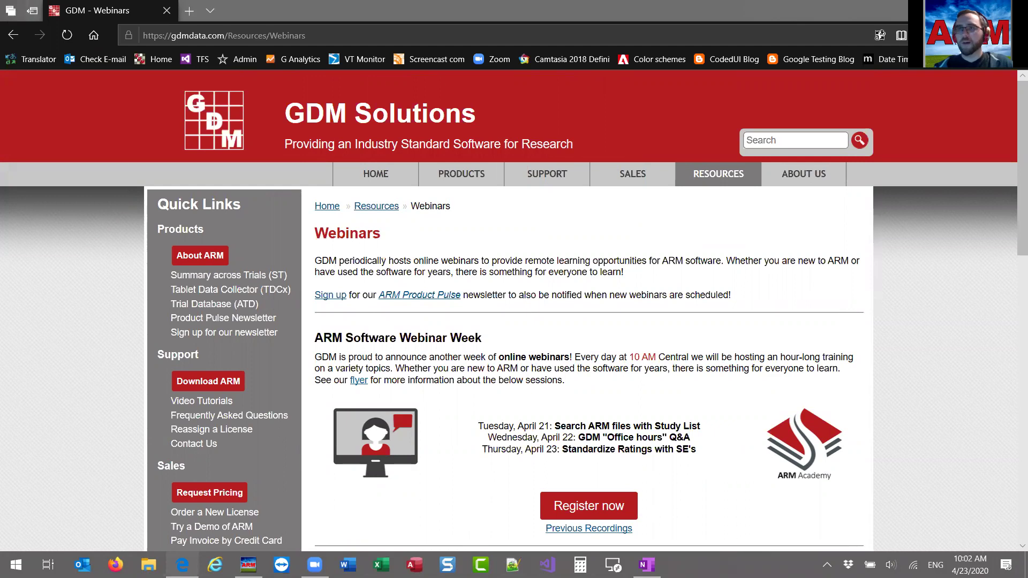
Switch back to ARM and examine column 1's Rating Type and Rating Unit, along with the headers of the remaining assessment columns
key("alt+Tab")
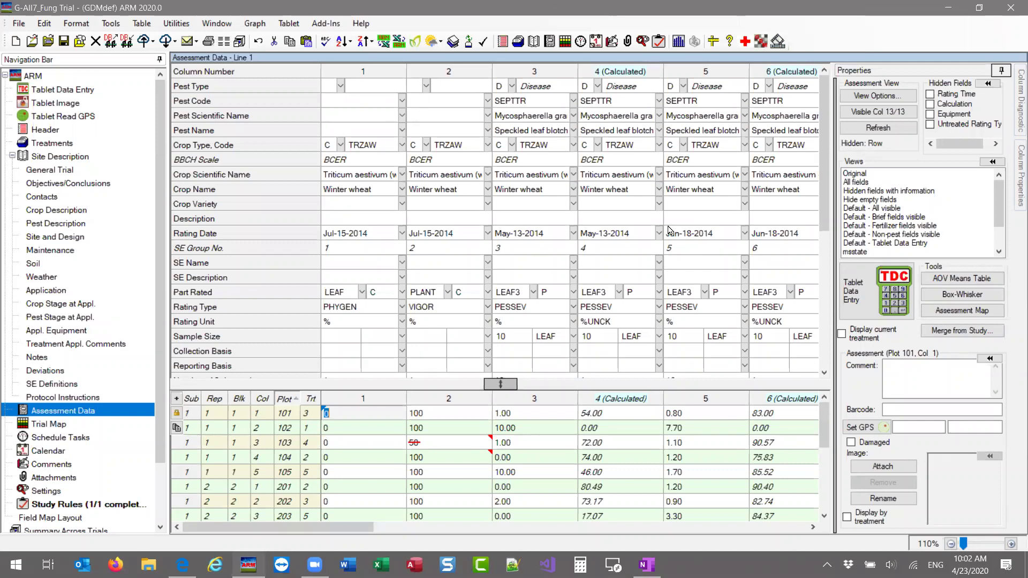
left_click(364, 76)
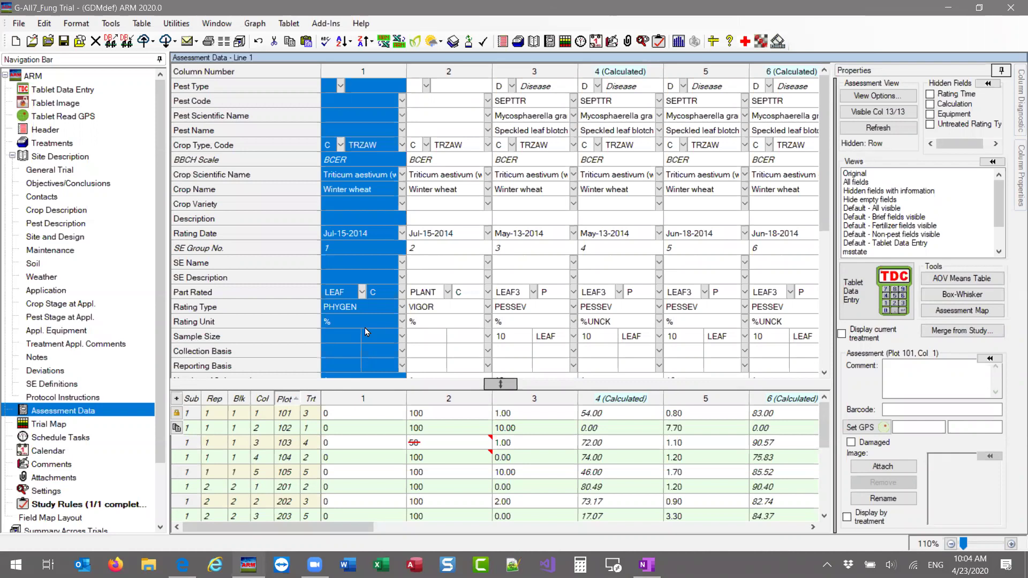
left_click(376, 306)
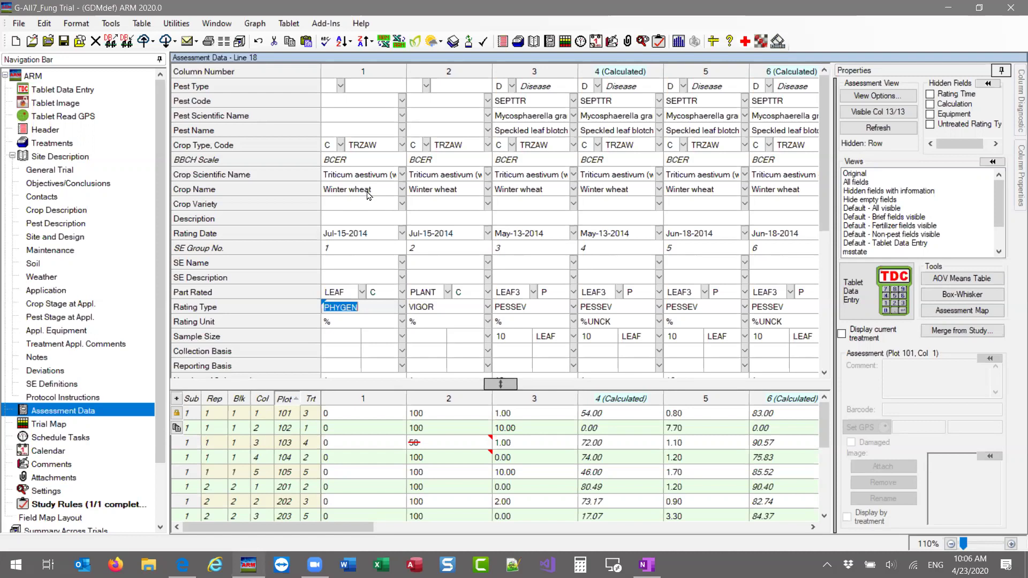
left_click(354, 328)
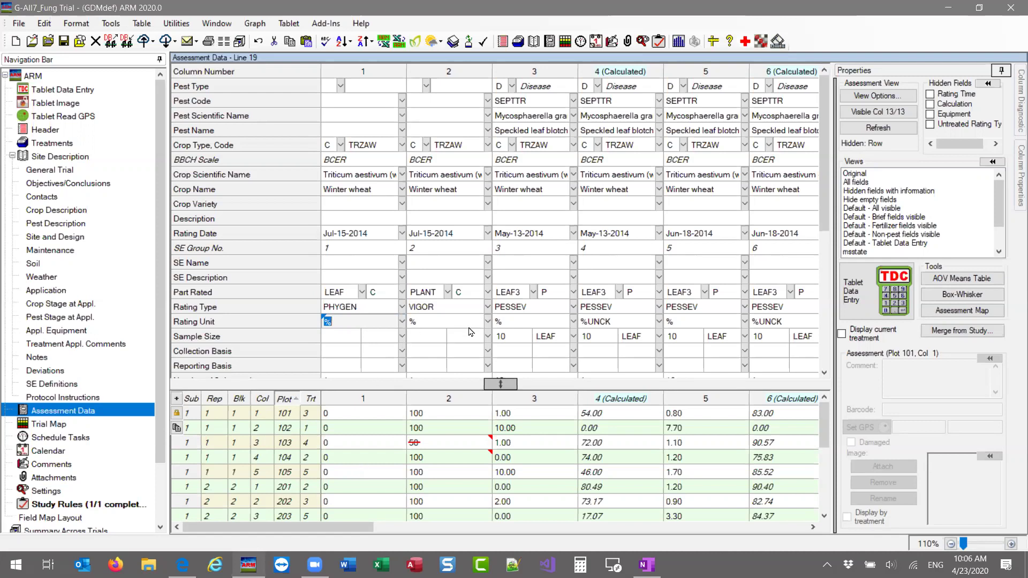
left_click_drag(339, 529, 565, 518)
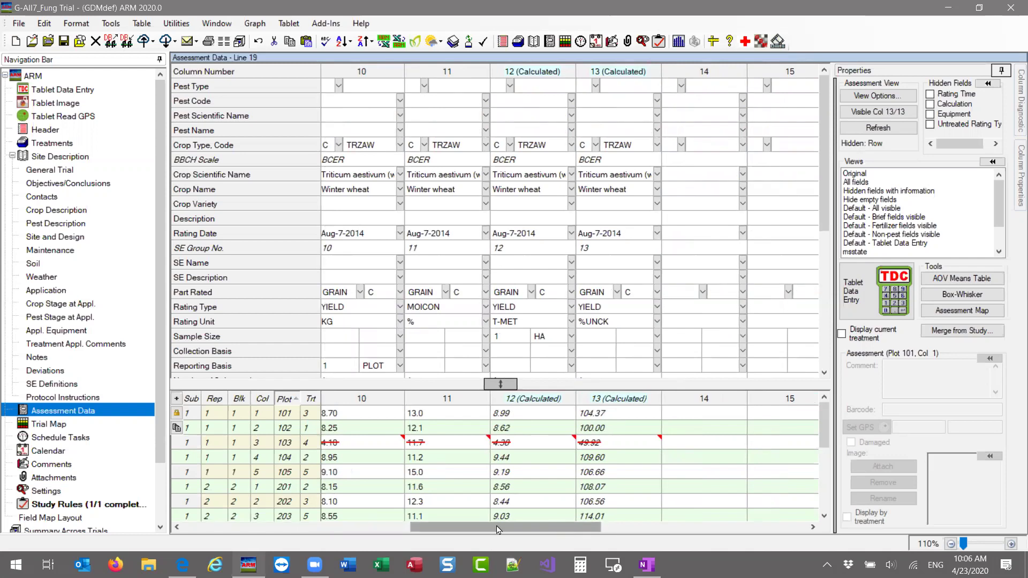
left_click_drag(500, 530, 274, 529)
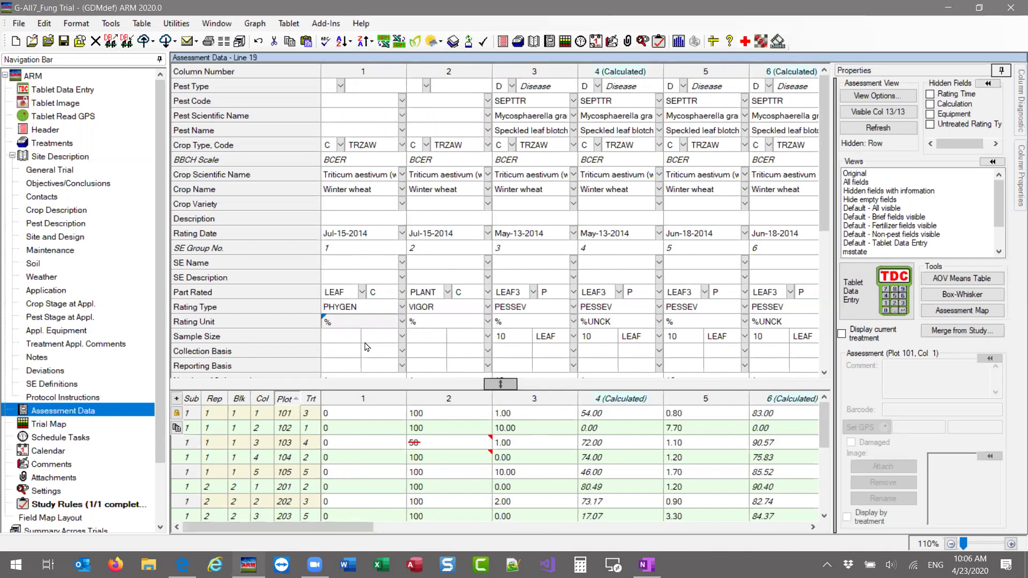
Examine the Rating Unit, Sample Size, Rating Type and Rating Date of assessment columns 1 and 2
left_click(355, 316)
scroll(359, 308, "down", 1)
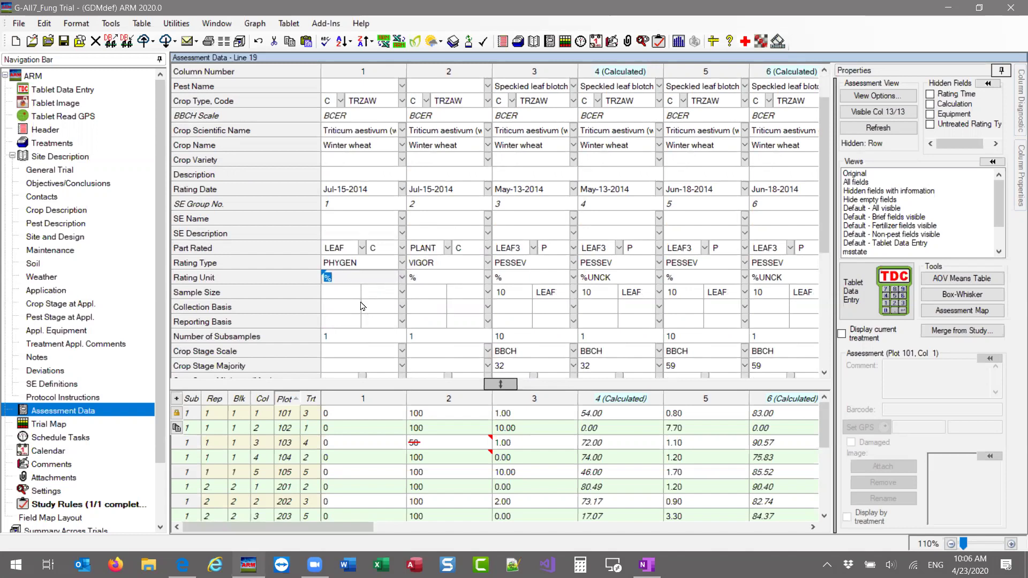
left_click(342, 295)
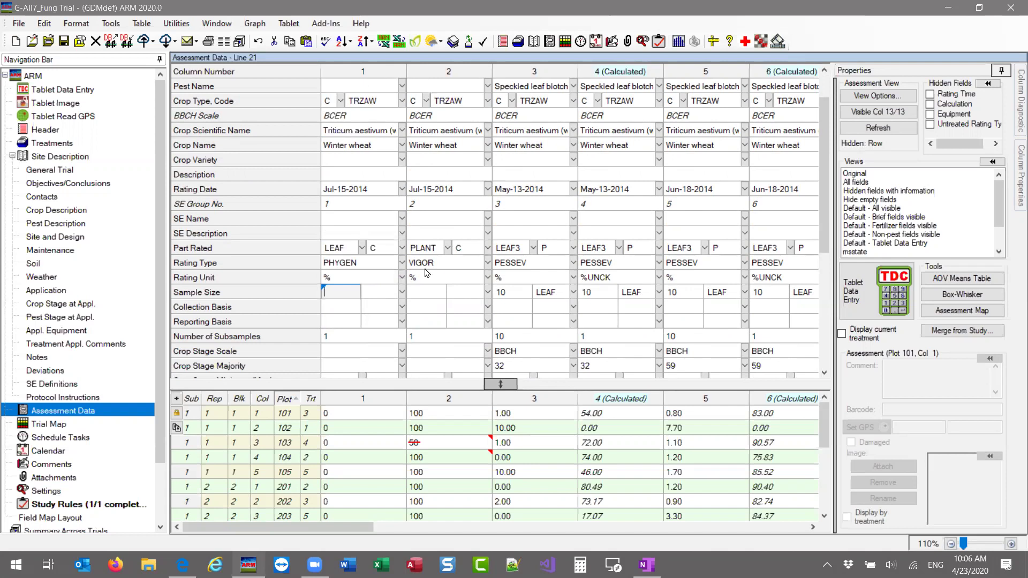
left_click(347, 266)
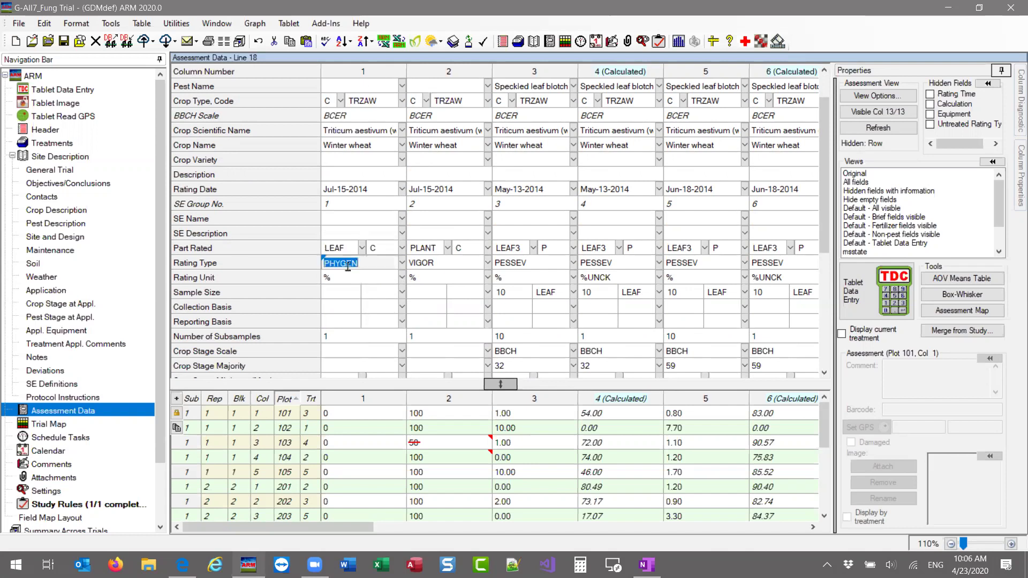
left_click(449, 267)
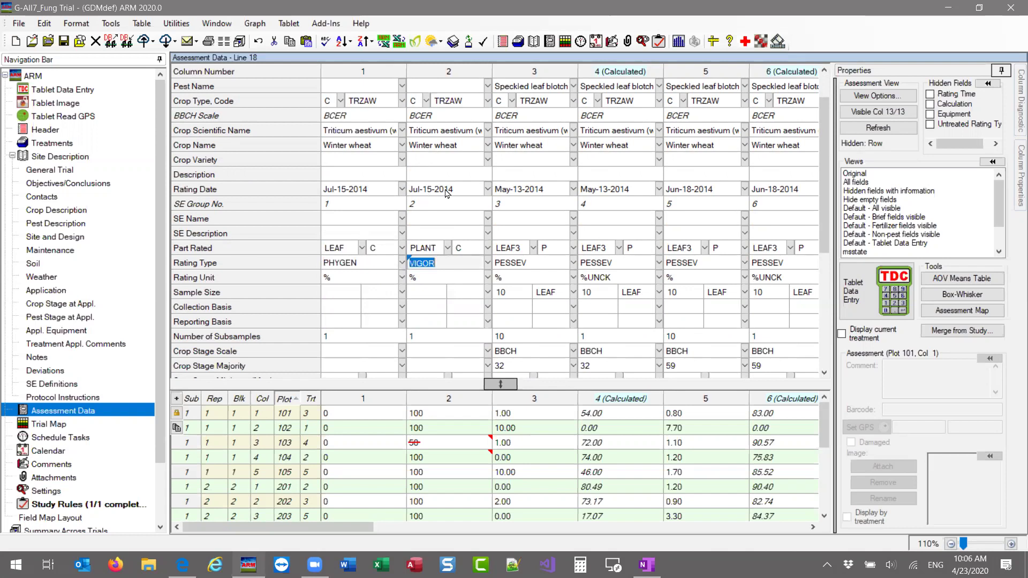
left_click(351, 191)
Compare the Rating Type and Rating Unit of the PESSEV disease assessments in columns 3 through 8
left_click(528, 266)
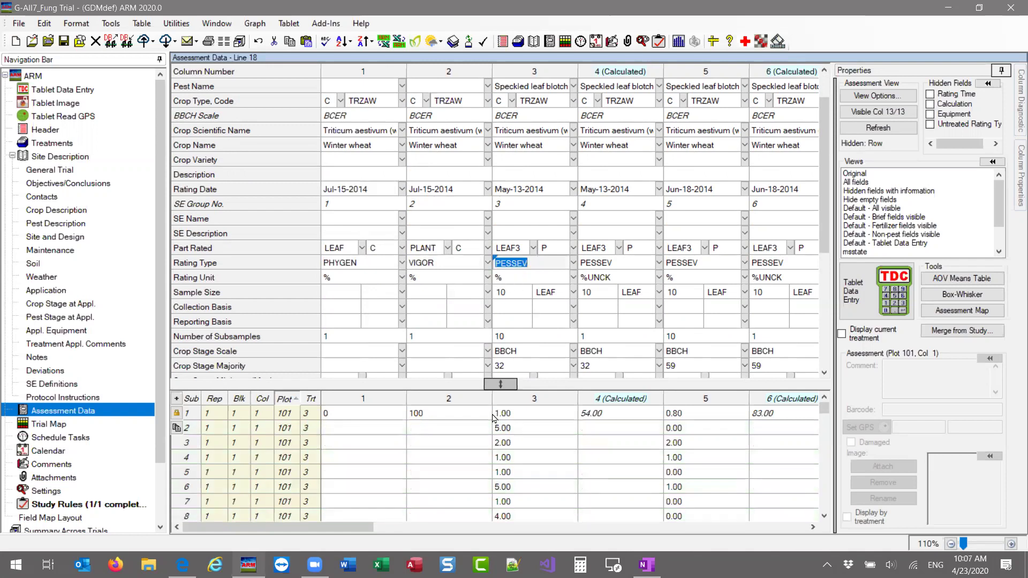
left_click(608, 278)
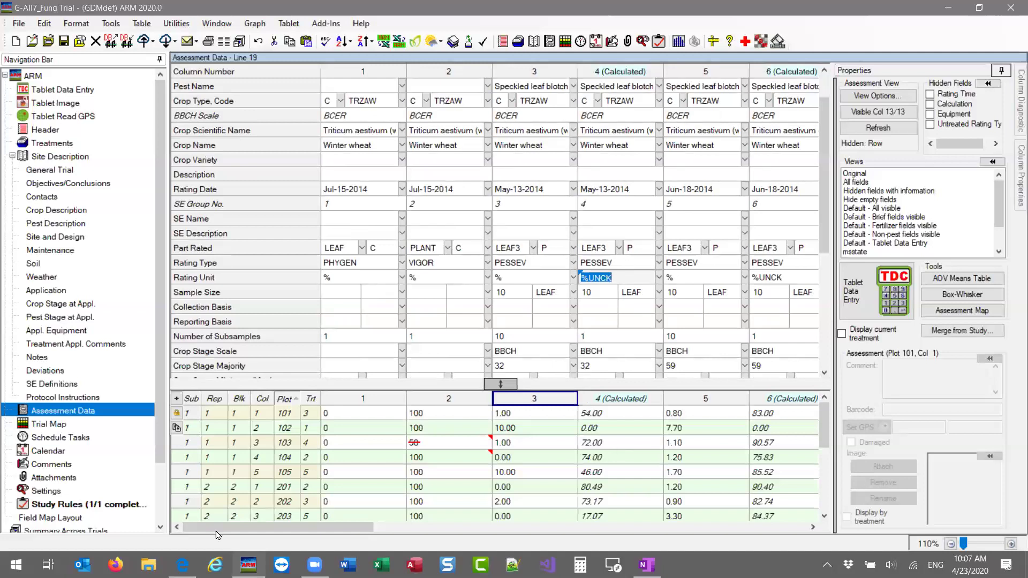
left_click_drag(217, 528, 359, 529)
left_click(450, 263)
left_click(543, 277, "shift")
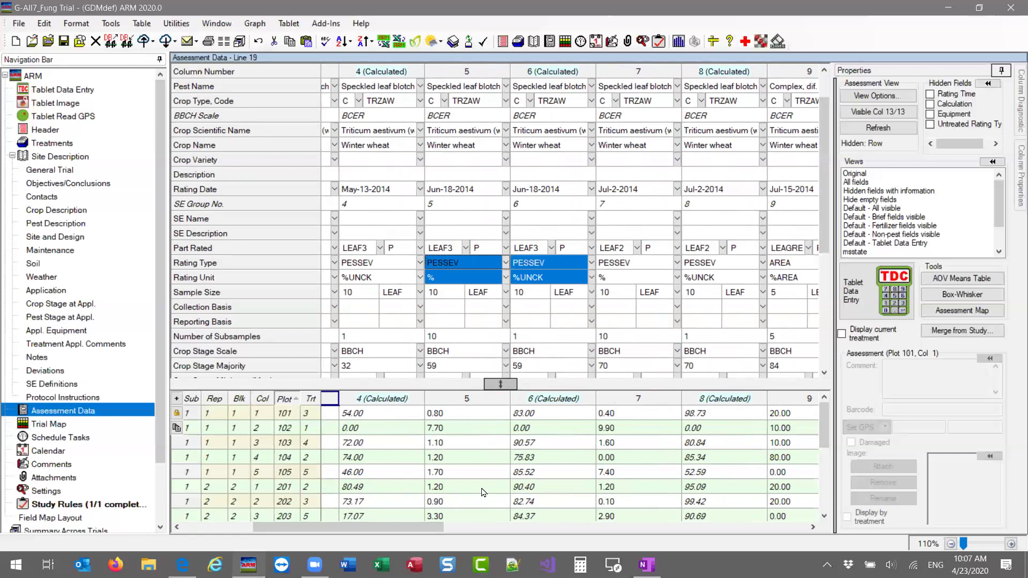
left_click_drag(431, 530, 476, 530)
left_click_drag(491, 264, 553, 281)
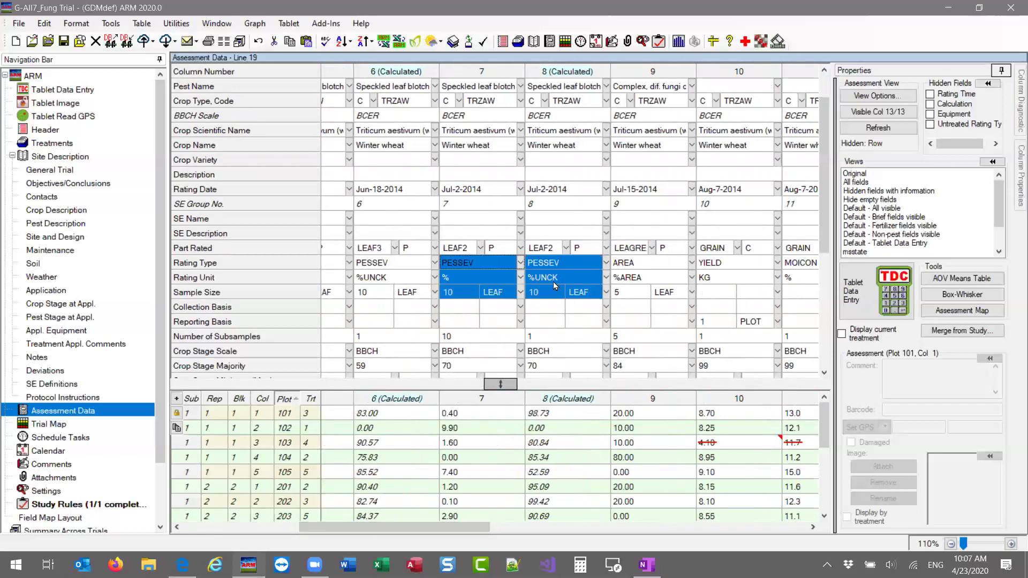
Examine the Rating Type and Rating Unit of the area, yield and moisture assessments in columns 9 through 13
left_click_drag(438, 529, 488, 527)
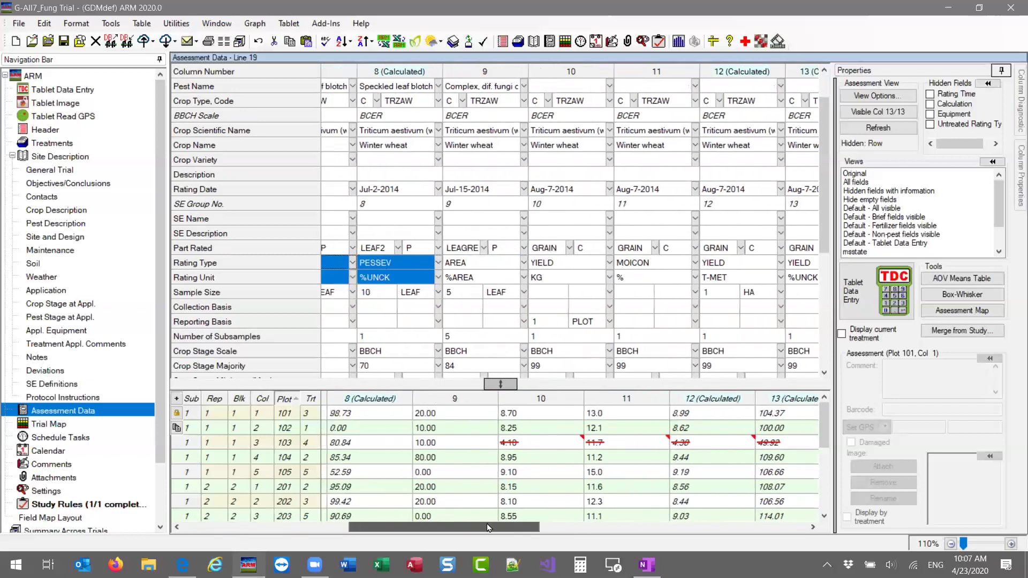
left_click(482, 278)
left_click(583, 266)
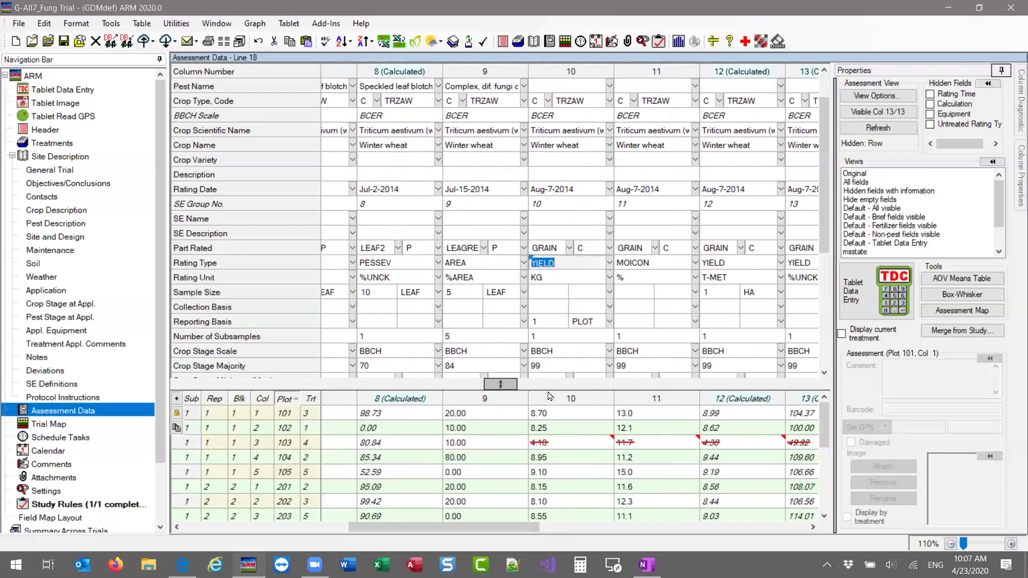
left_click_drag(549, 530, 600, 530)
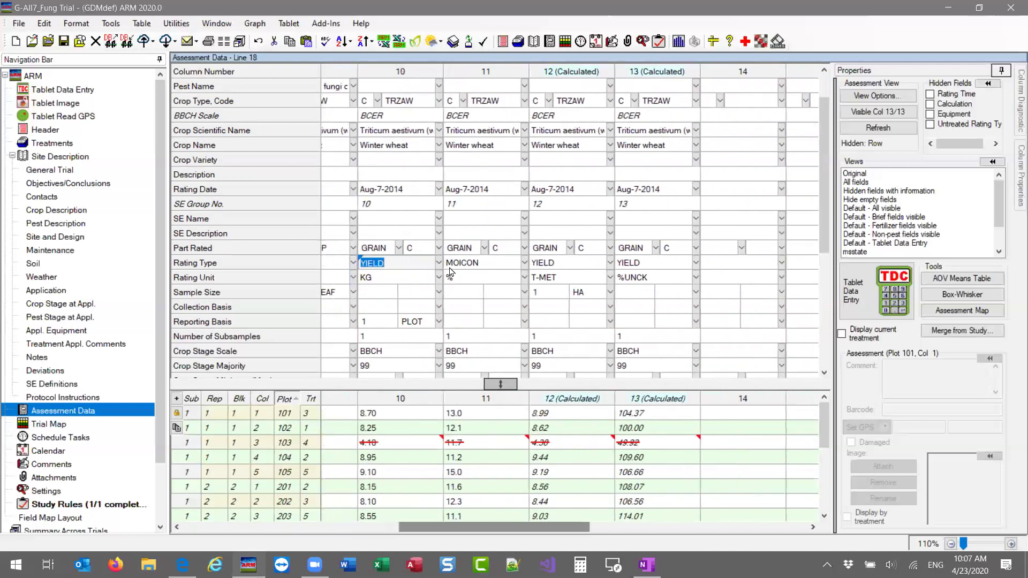
left_click(474, 267)
left_click(581, 266)
left_click(580, 279)
left_click(666, 280)
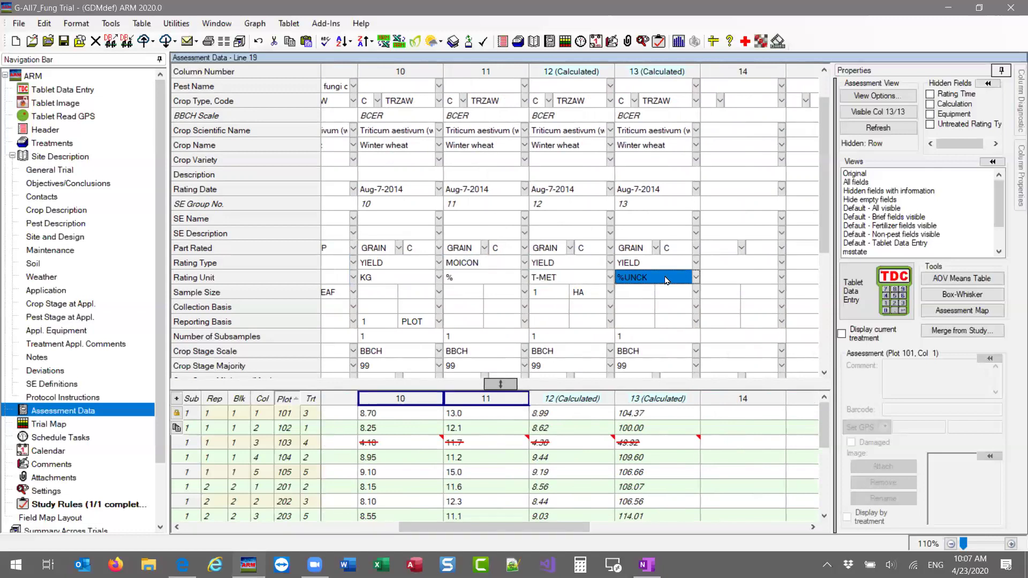
Return to assessment column 1 and start exporting its description as a standard evaluation with Export SE
left_click_drag(518, 543, 277, 544)
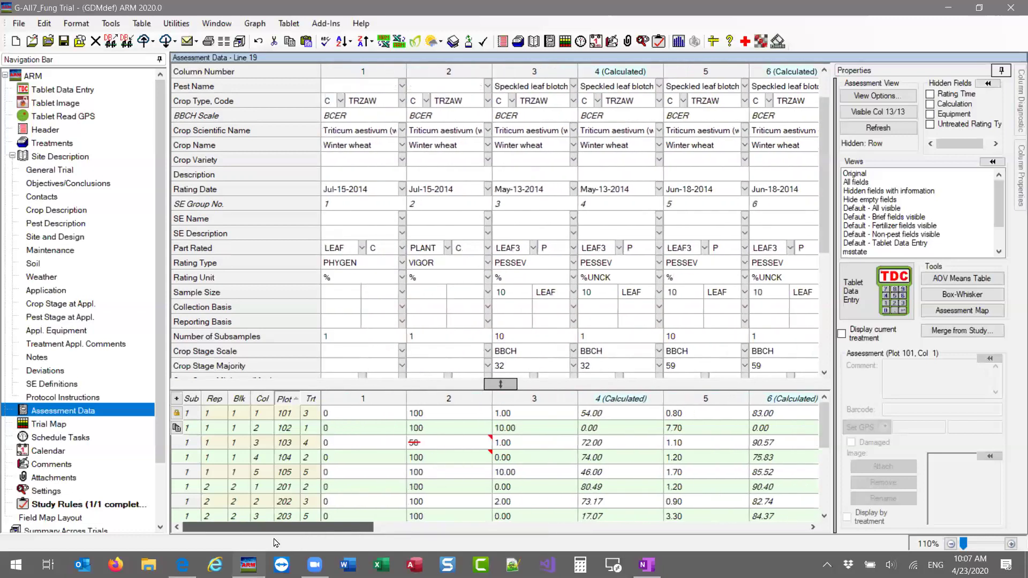
left_click(373, 277)
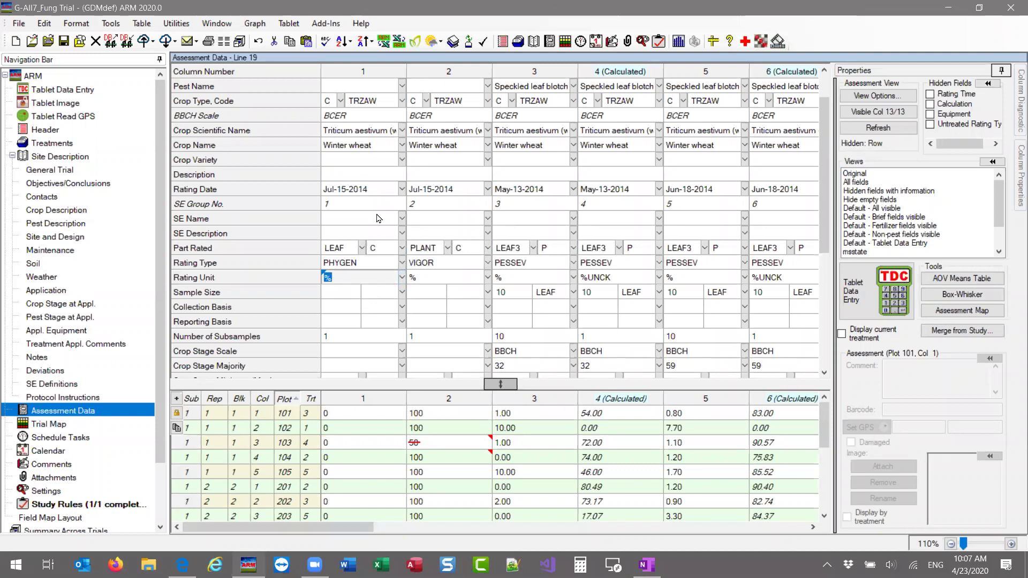
right_click(349, 282)
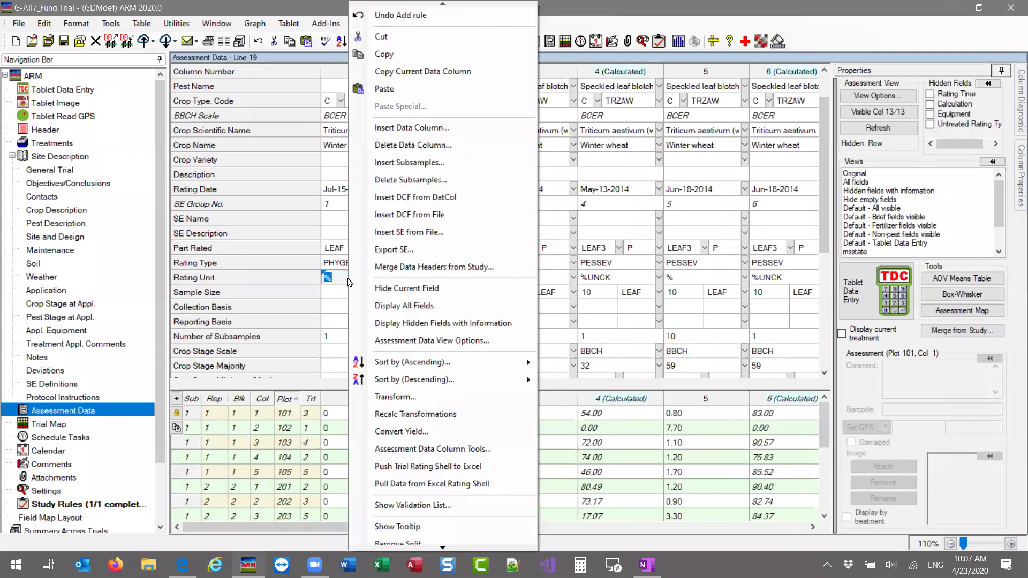
left_click(399, 257)
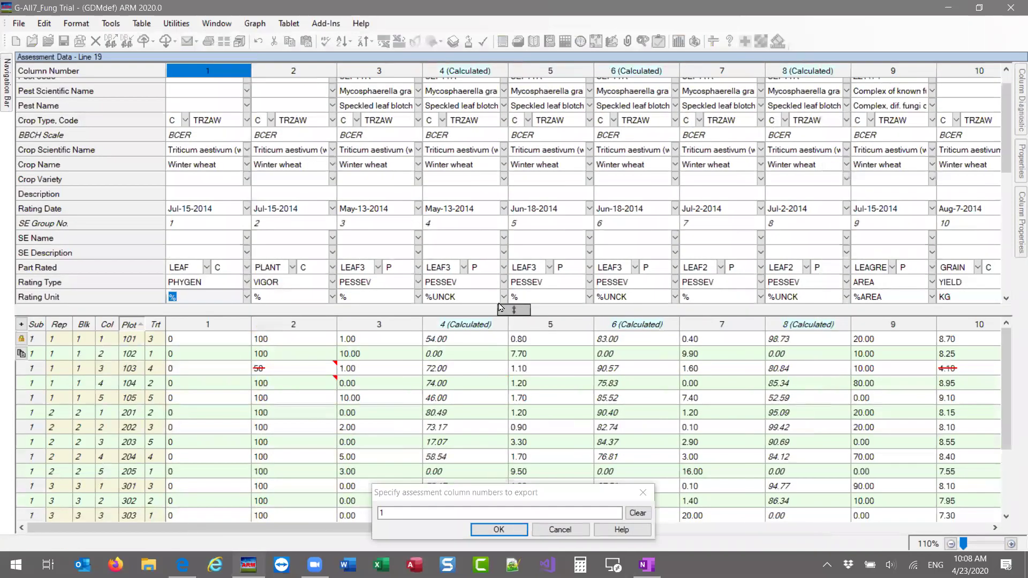
left_click(478, 494)
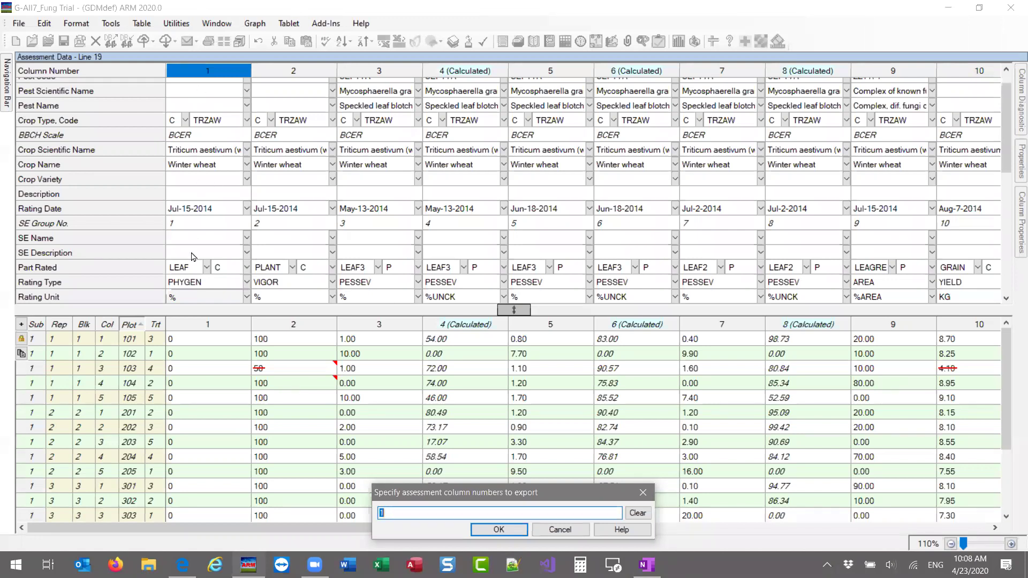
Try selecting and deselecting columns 1 and 2 in the assessment table as the columns to export
left_click(293, 75, "ctrl")
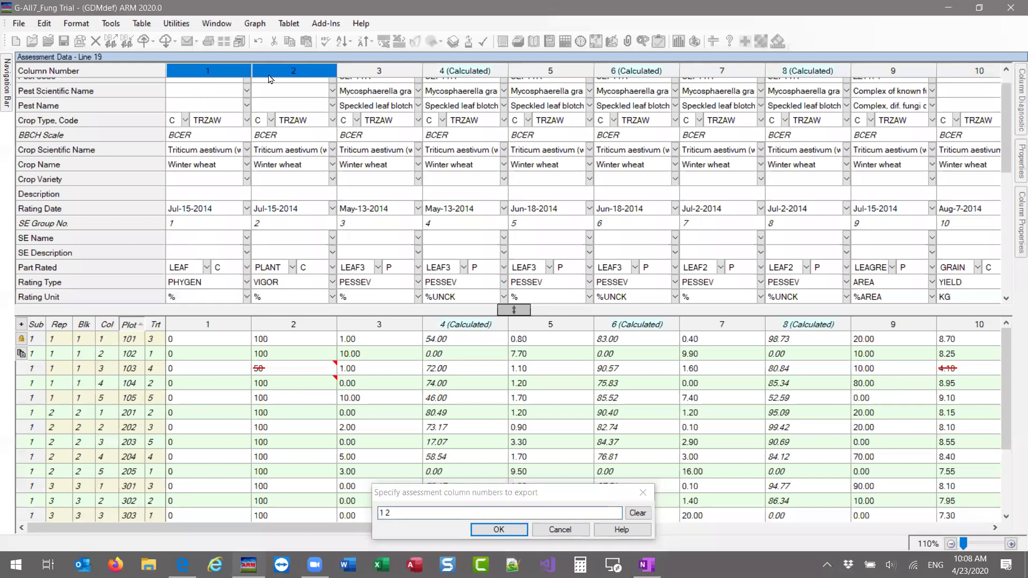
left_click(270, 79, "ctrl")
scroll(198, 156, "down", 3)
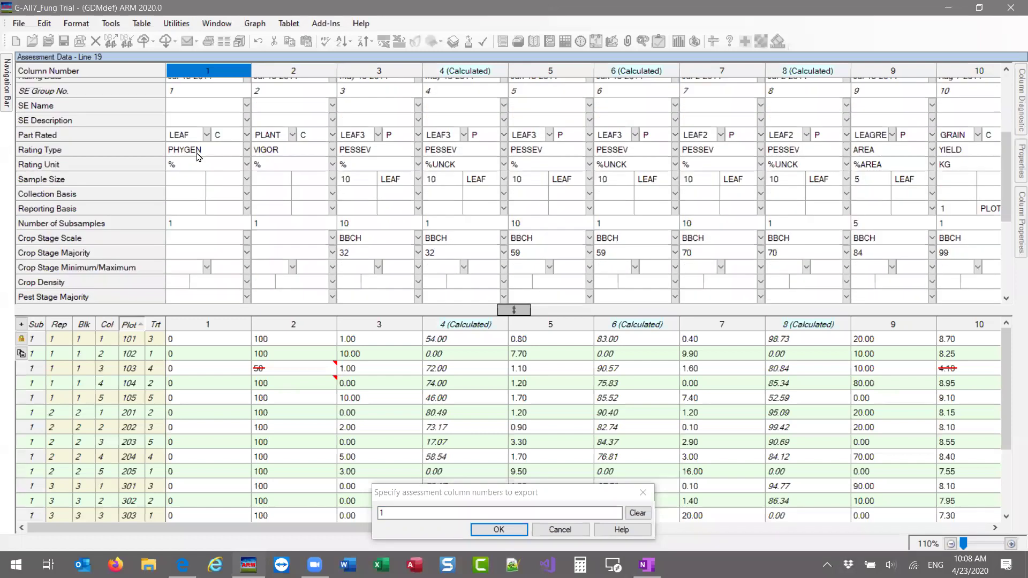
left_click(198, 156)
scroll(203, 158, "up", 2)
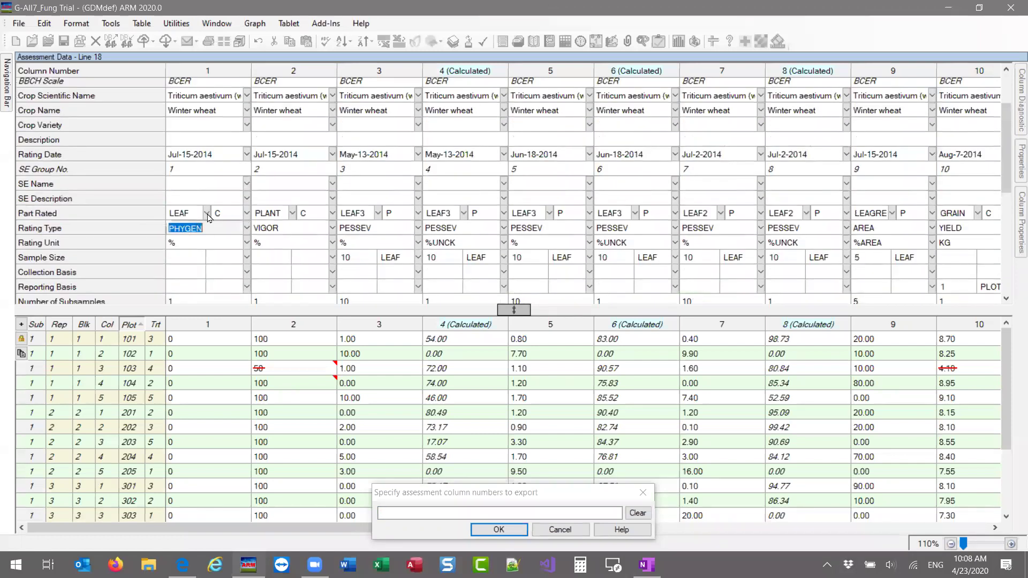
left_click(213, 74)
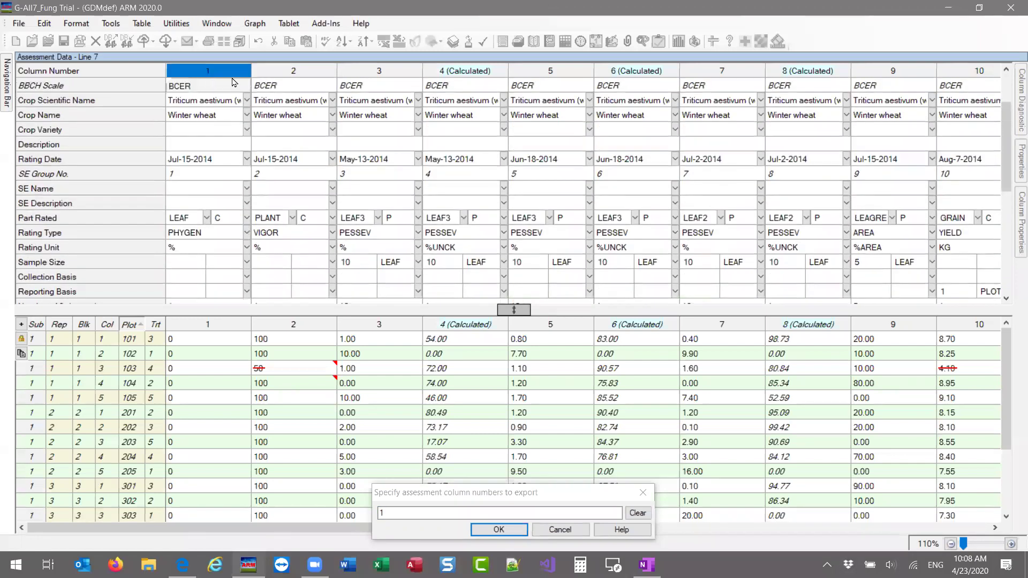
left_click(279, 75, "ctrl")
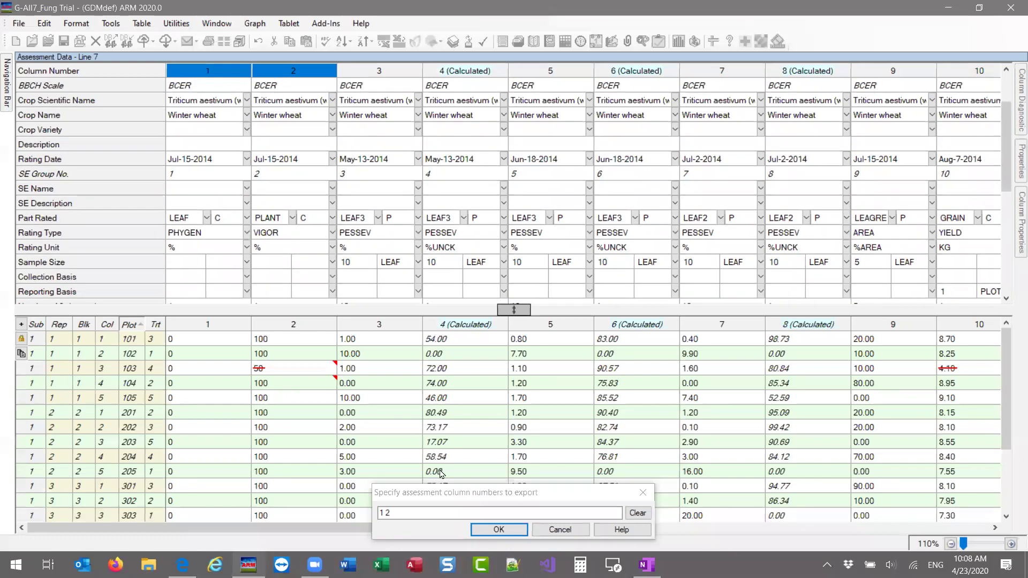
Restrict the assessment columns to export to column 1 and confirm the selection
left_click(405, 513)
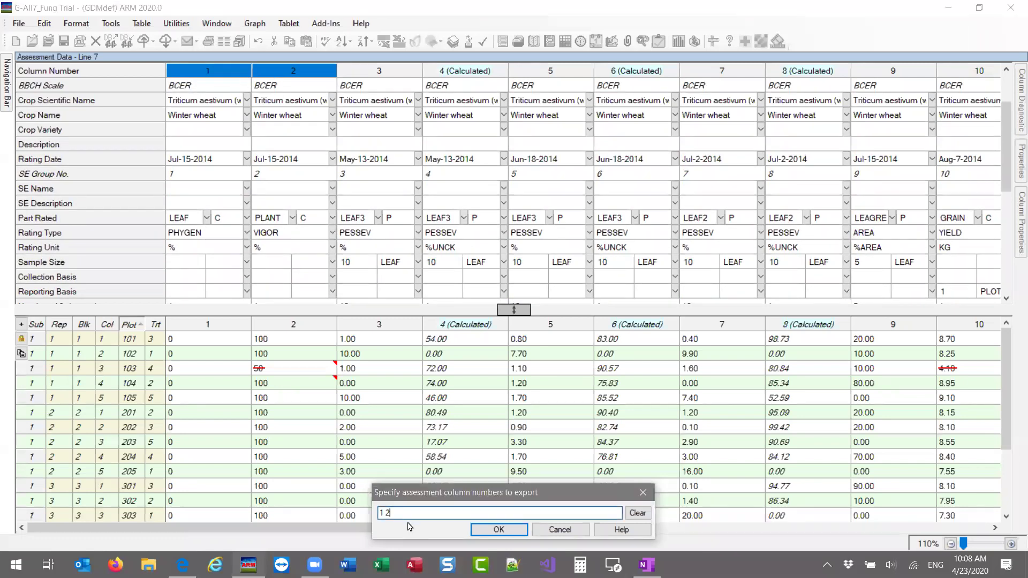
key("BackSpace")
key("BackSpace")
type("-")
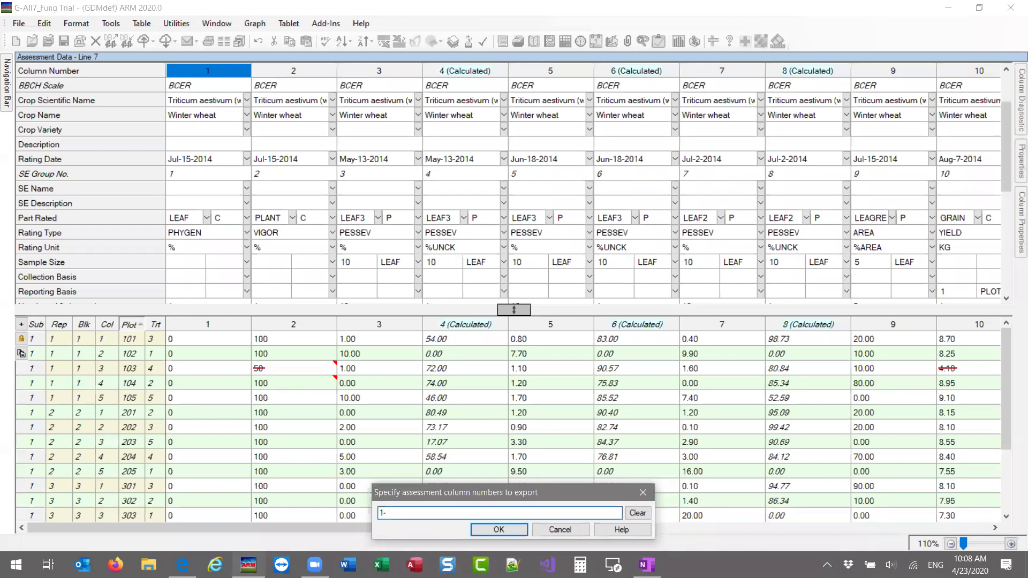
type("3")
key("BackSpace")
key("BackSpace")
left_click(497, 530)
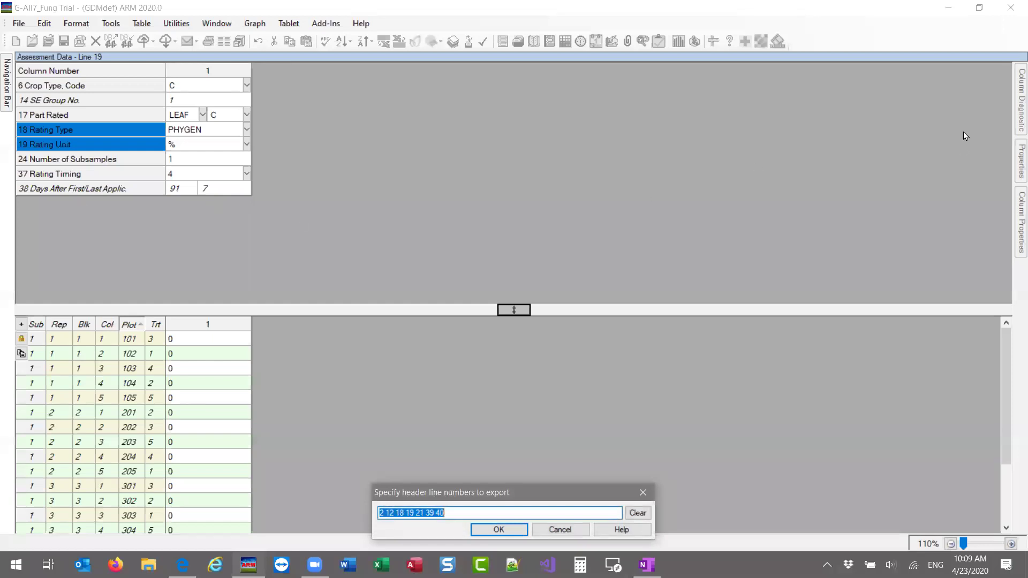
Display all header fields, and replace line 2 Pest Code with line 8 Crop Scientific Name among the header lines to export
left_click(1014, 161)
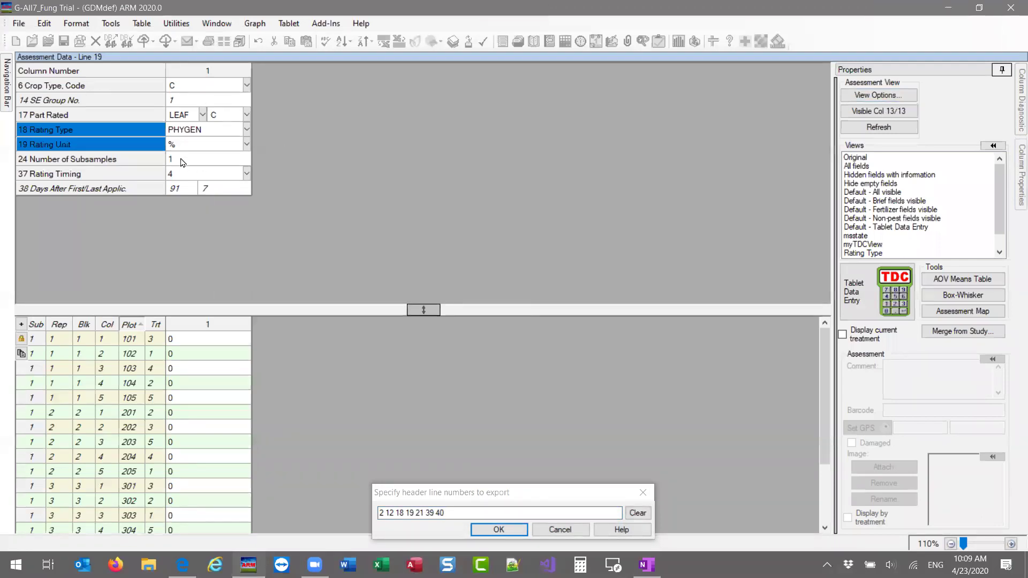
left_click(859, 166)
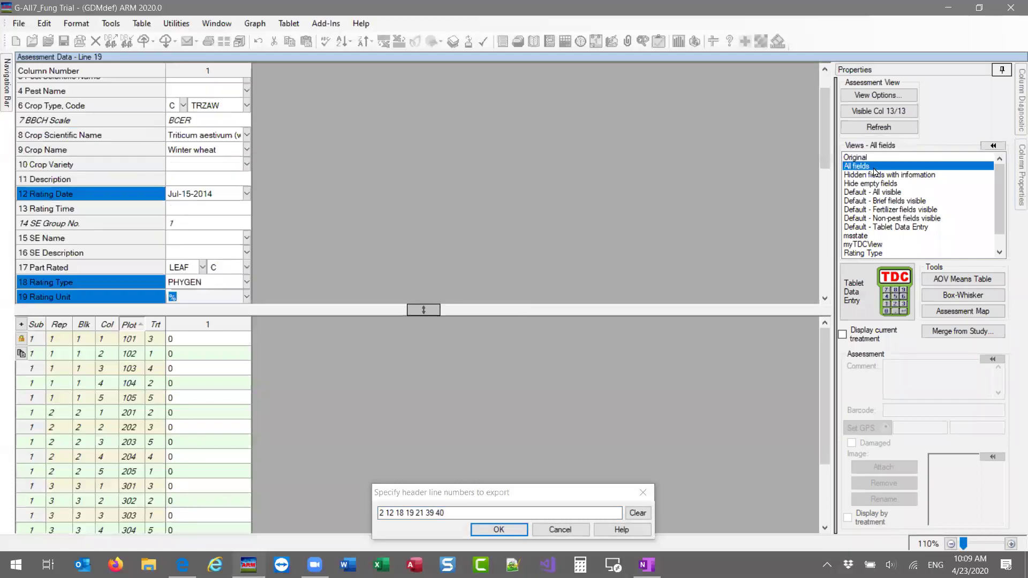
type("8")
scroll(135, 211, "up", 1)
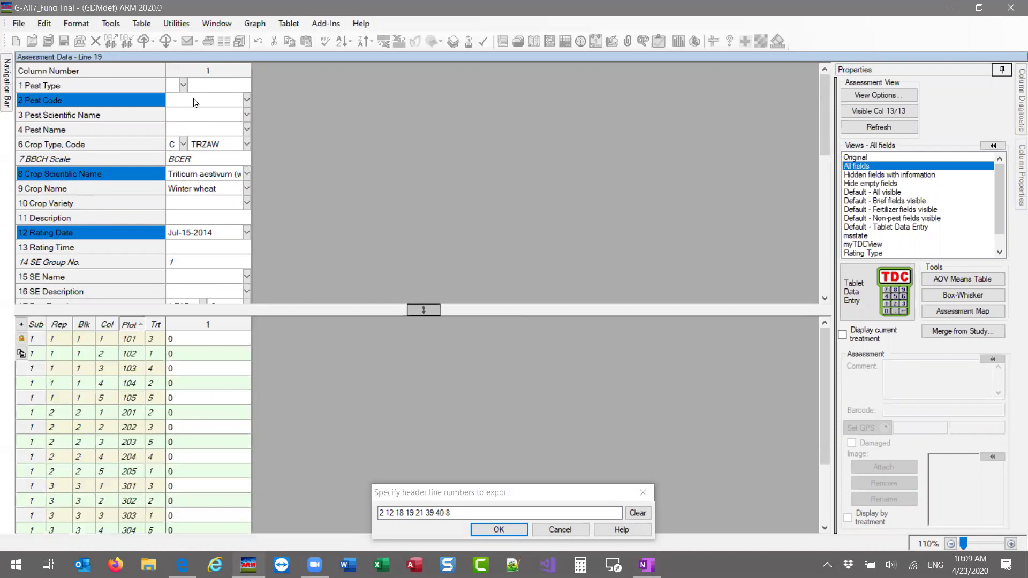
left_click(61, 101, "ctrl")
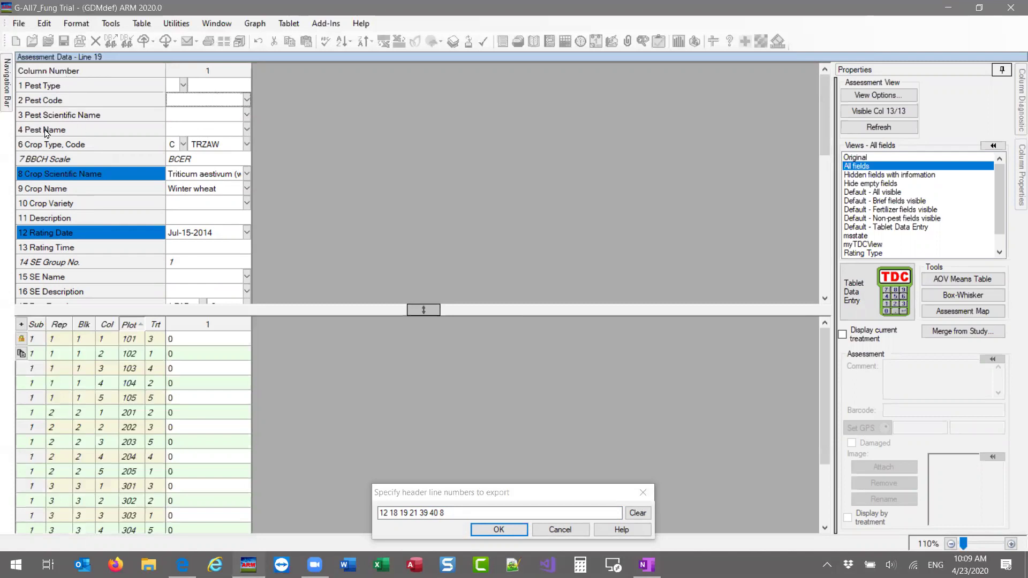
scroll(63, 156, "down", 2)
scroll(63, 155, "up", 2)
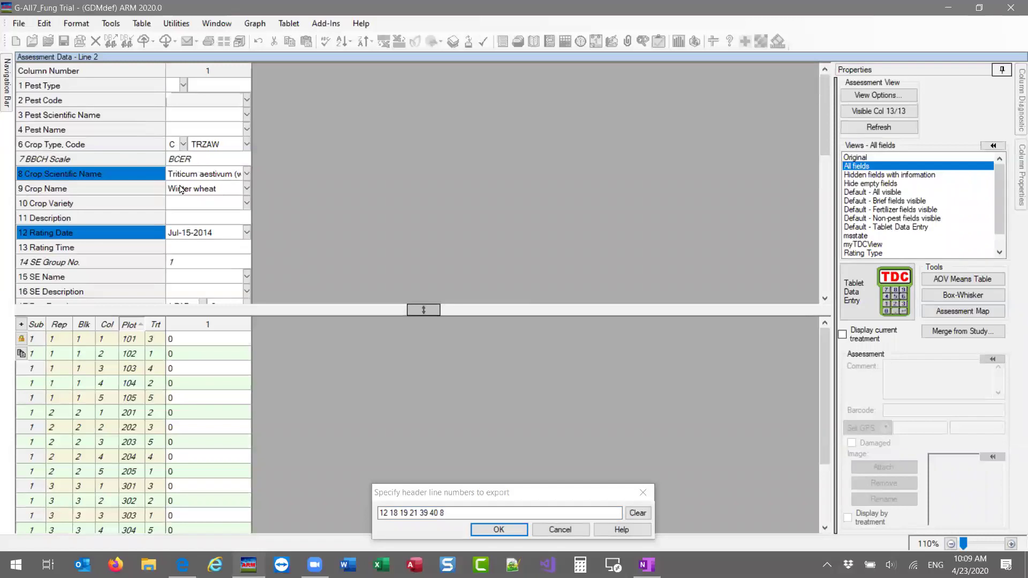
Add lines 6 Crop Type, Code, 9 Crop Name and 7 BBCH Scale to the header lines to export
left_click(51, 146)
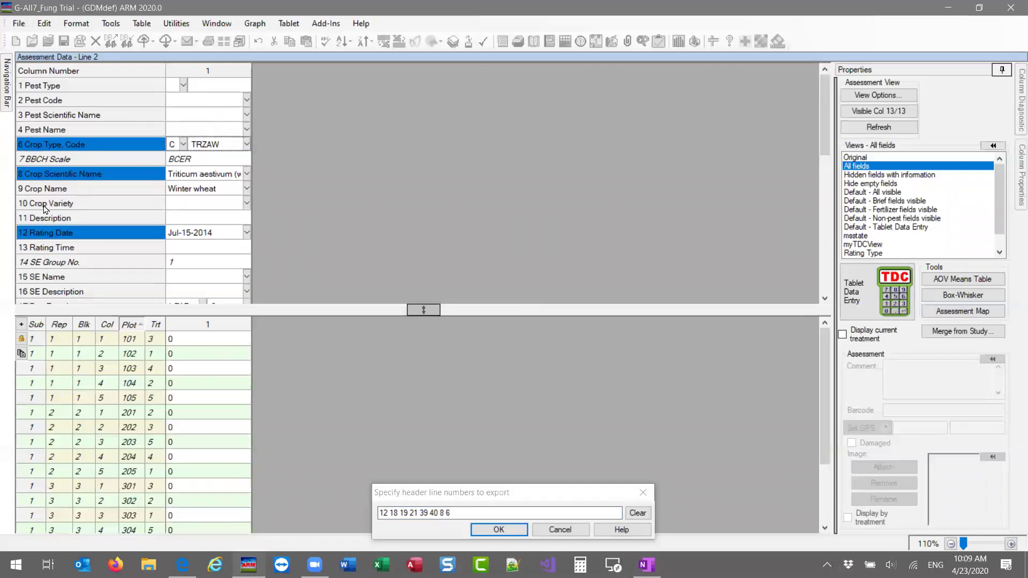
left_click(59, 192)
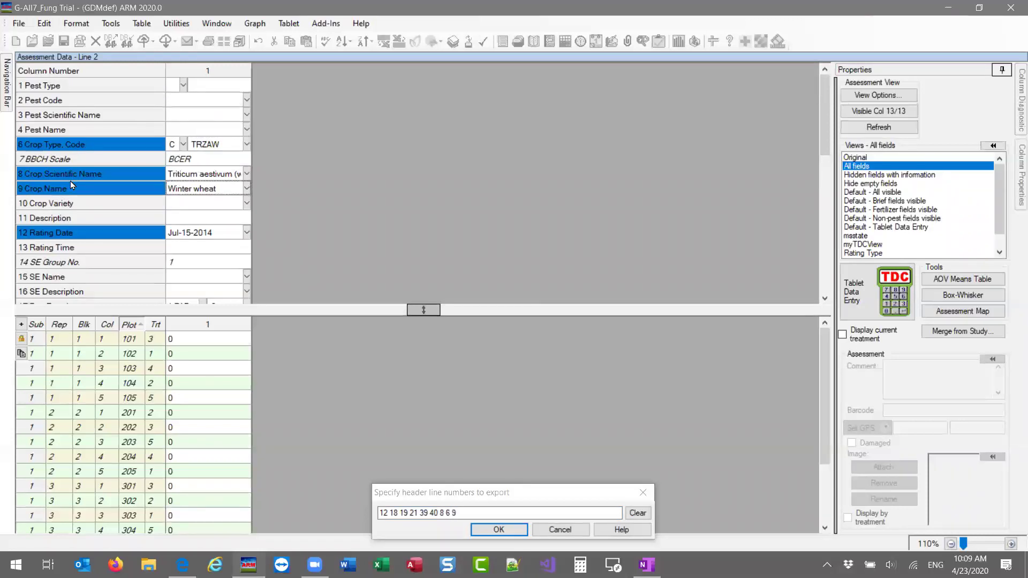
left_click(82, 156)
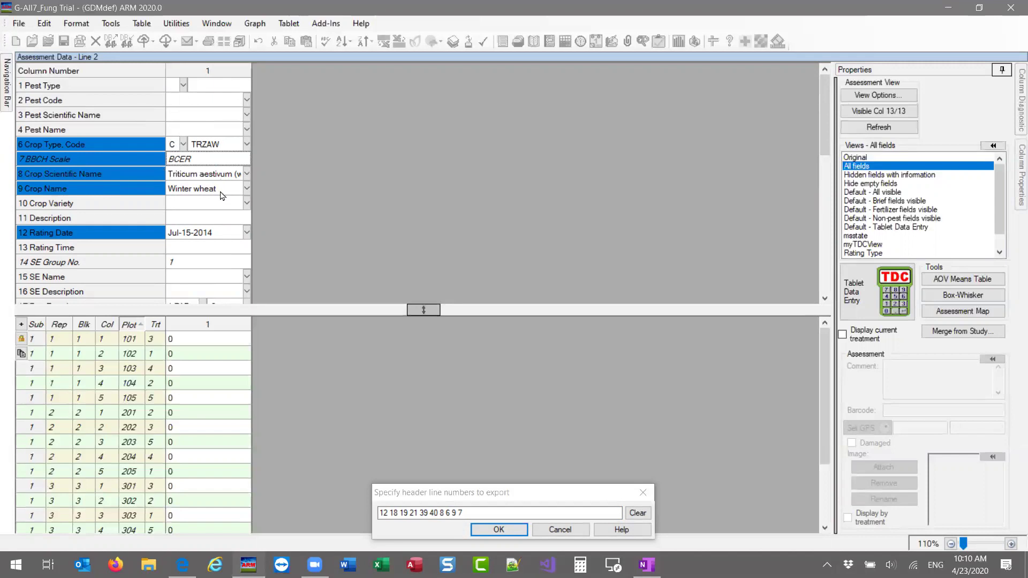
Remove the crop lines 6 through 9 from the header lines to export, keeping the evaluation independent of a specific crop
scroll(201, 218, "down", 2)
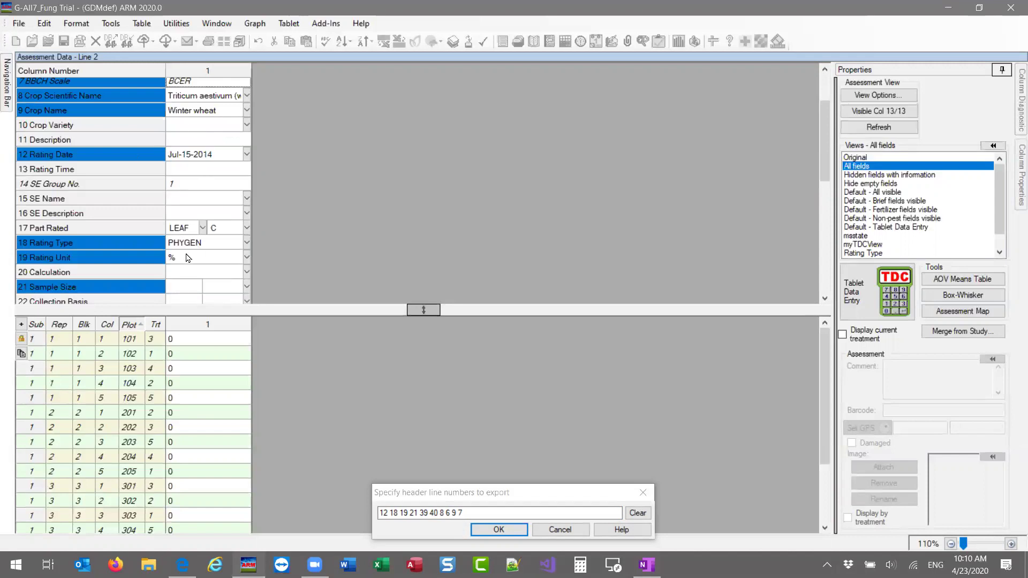
scroll(184, 250, "up", 2)
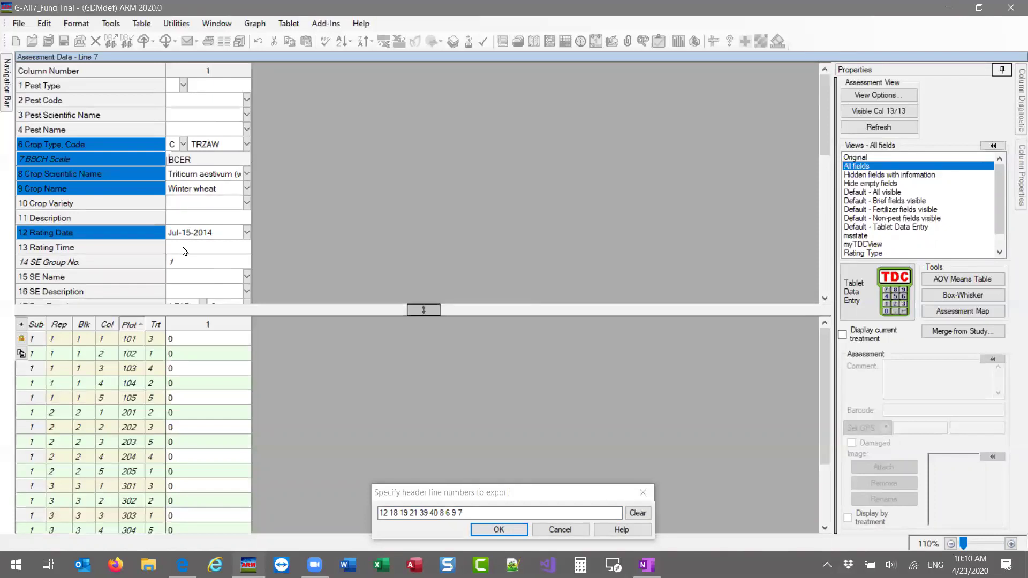
scroll(197, 243, "down", 1)
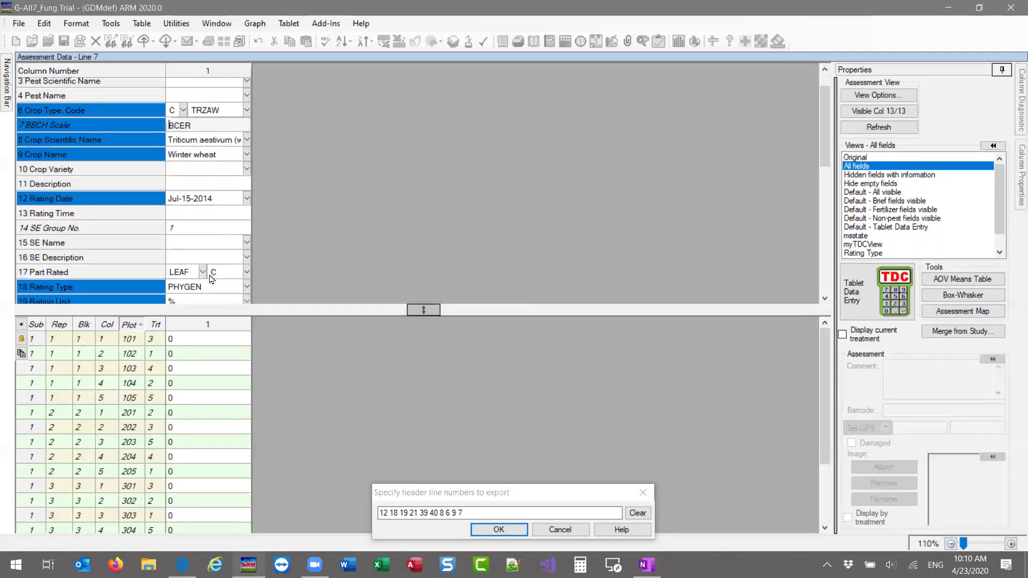
scroll(210, 289, "down", 1)
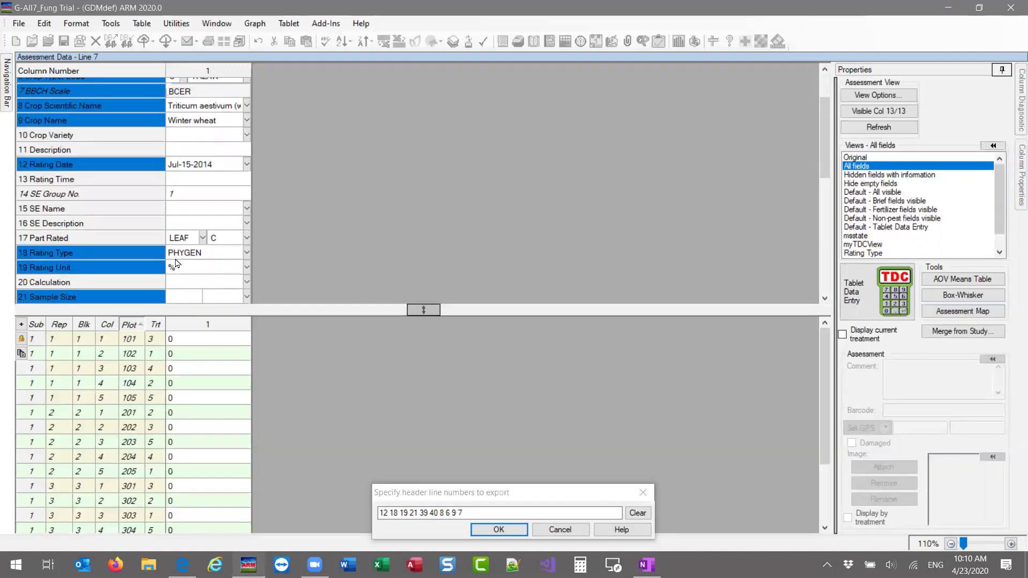
scroll(210, 256, "up", 1)
scroll(210, 256, "up", 1)
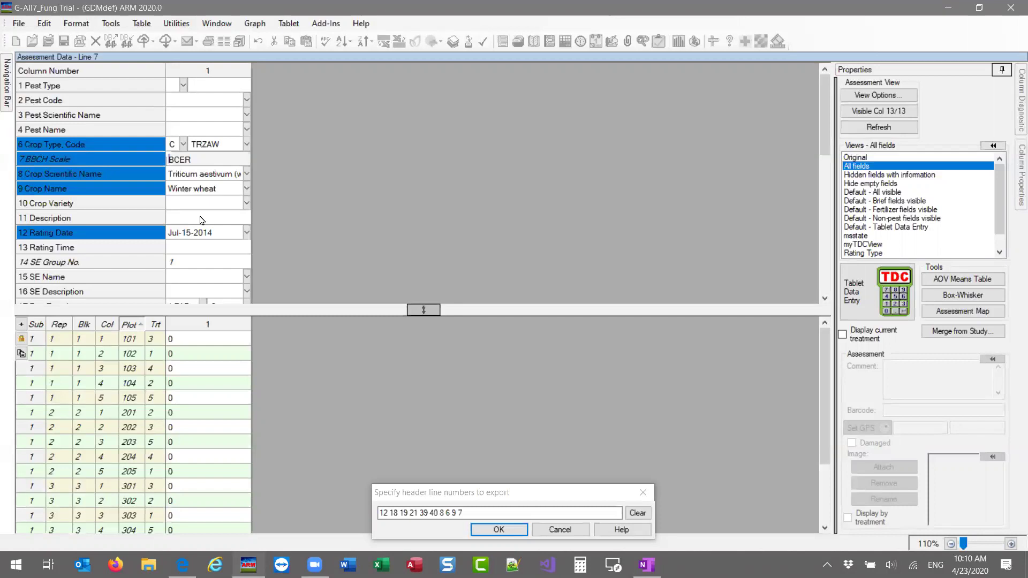
left_click(91, 146, "ctrl")
left_click(91, 160, "ctrl")
left_click(91, 175, "ctrl")
left_click(91, 190, "ctrl")
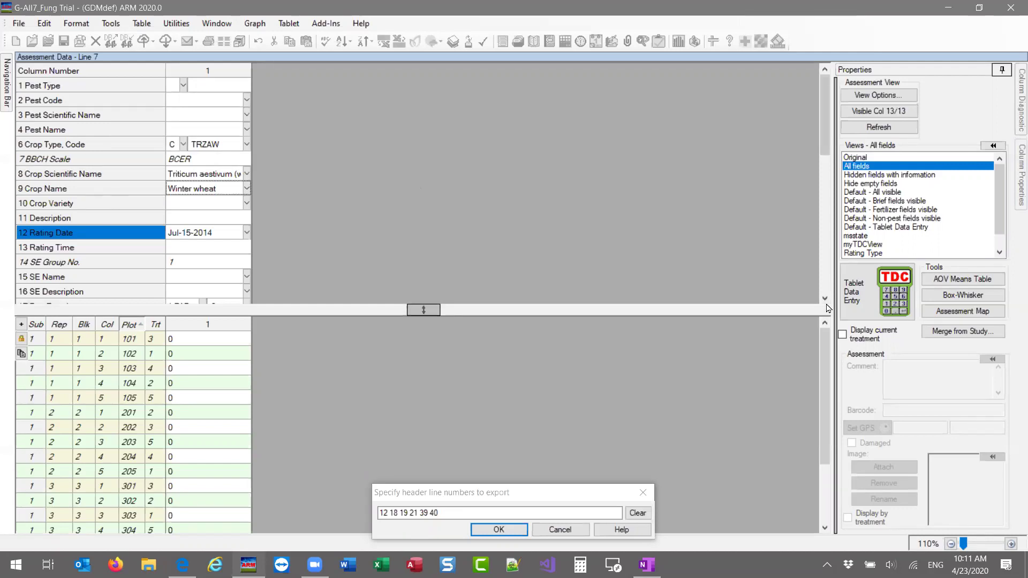
Add line 17 Part Rated to the header lines to export and remove line 21 Sample Size
scroll(828, 303, "down", 9)
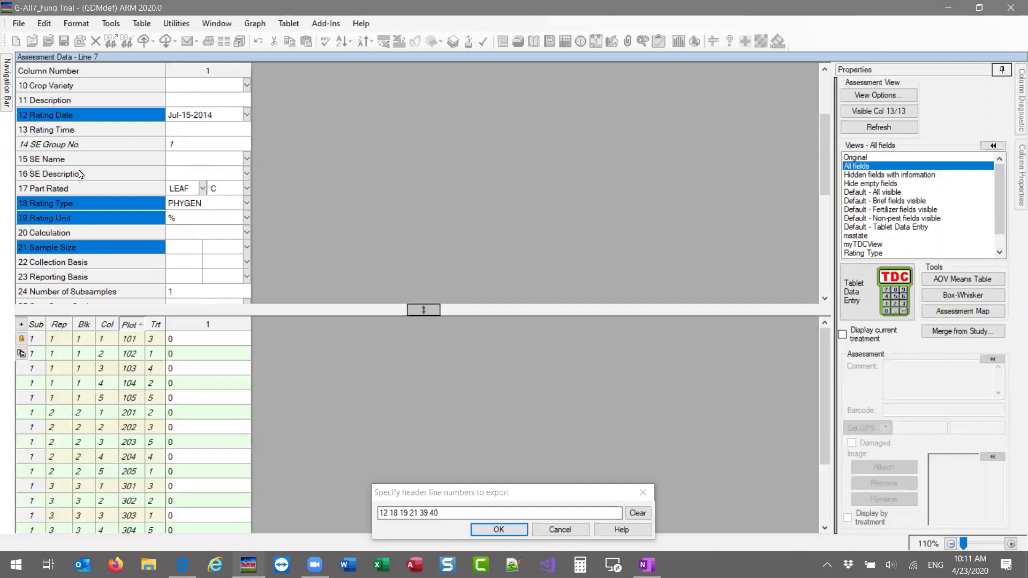
scroll(78, 185, "down", 2)
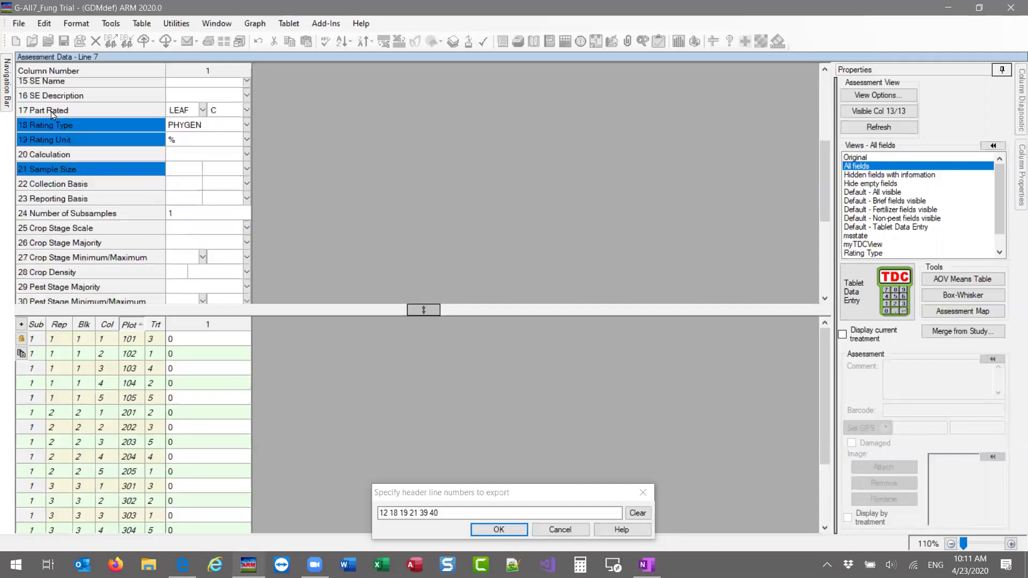
left_click(51, 114, "ctrl")
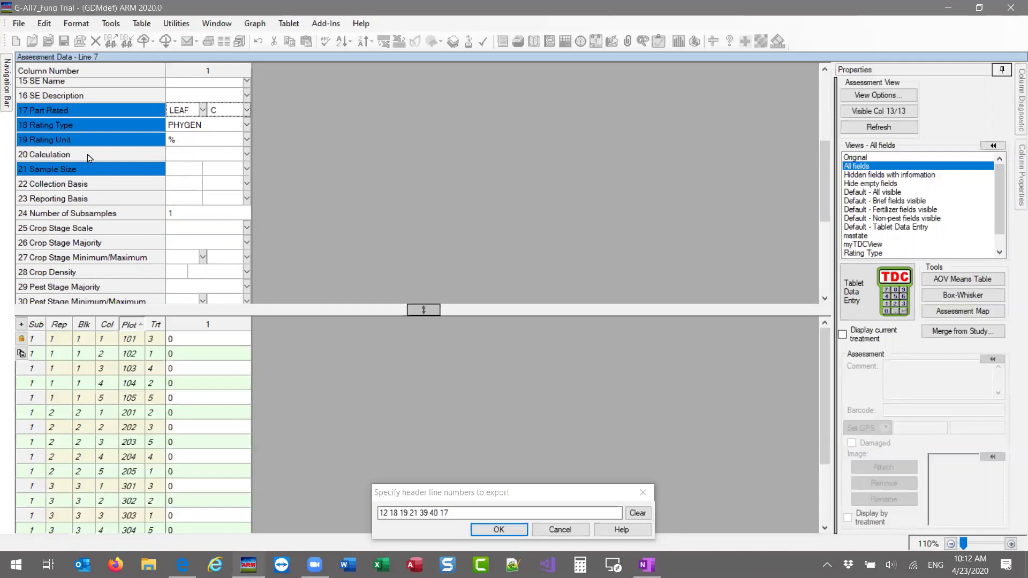
left_click(113, 172)
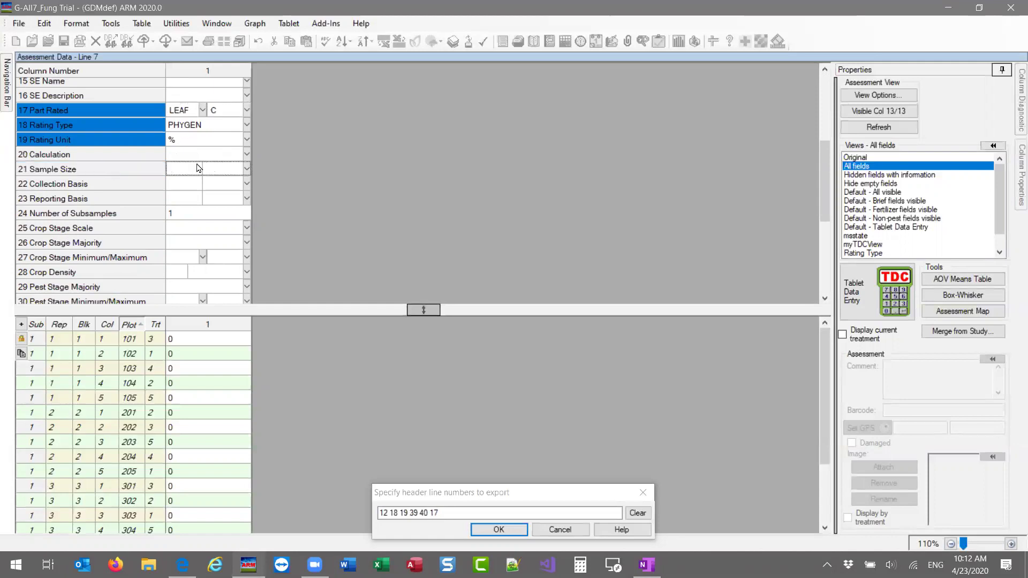
Add line 24 Number of Subsamples to the header lines to export
scroll(95, 196, "down", 2)
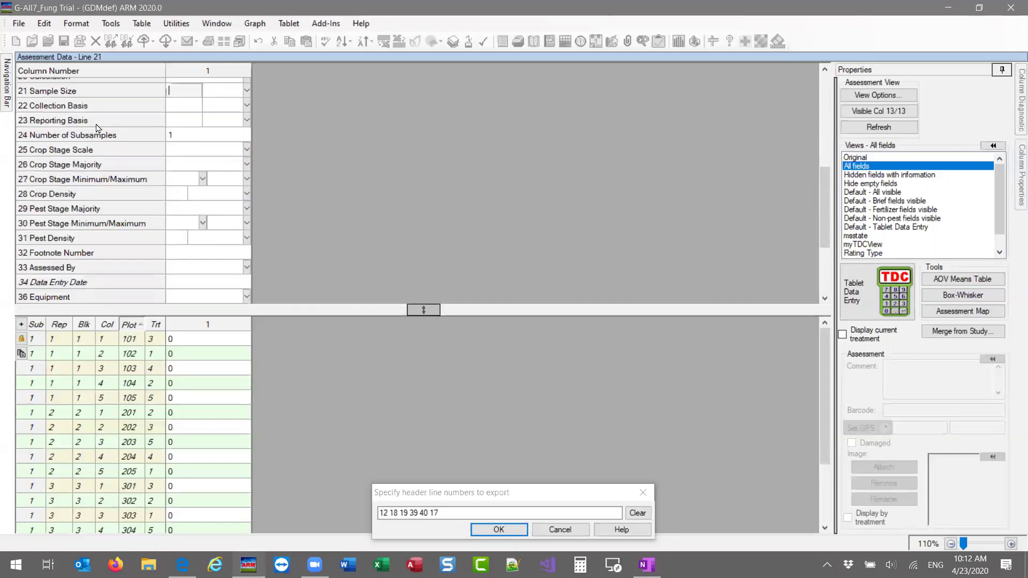
scroll(181, 177, "down", 1)
scroll(125, 174, "down", 2)
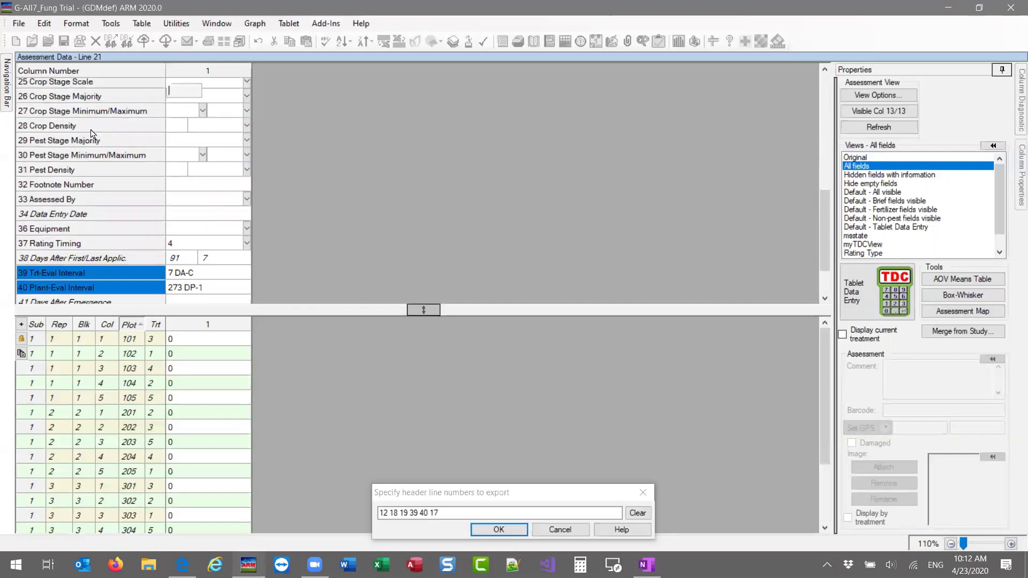
scroll(96, 137, "up", 3)
scroll(194, 176, "down", 2)
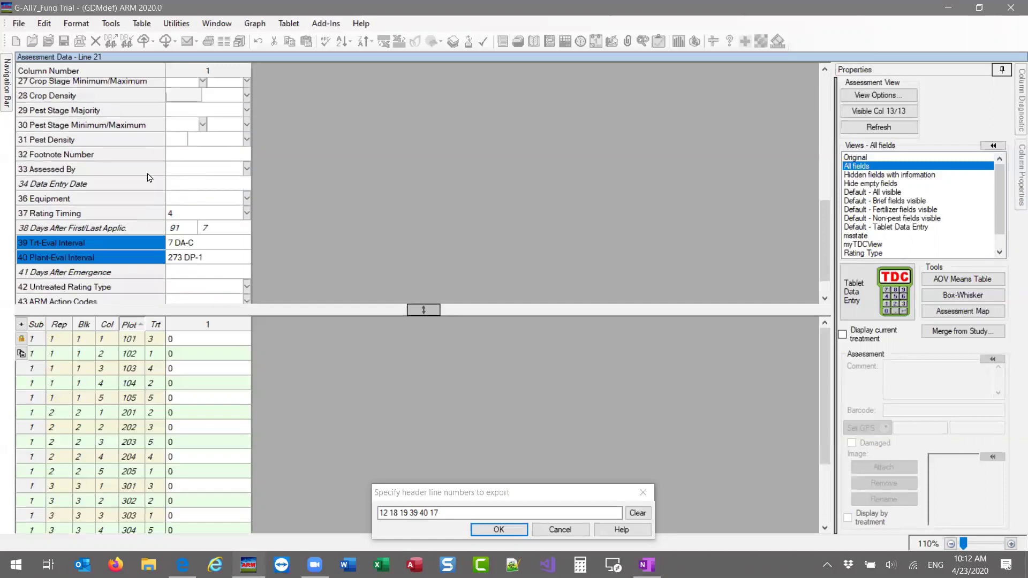
scroll(126, 172, "up", 1)
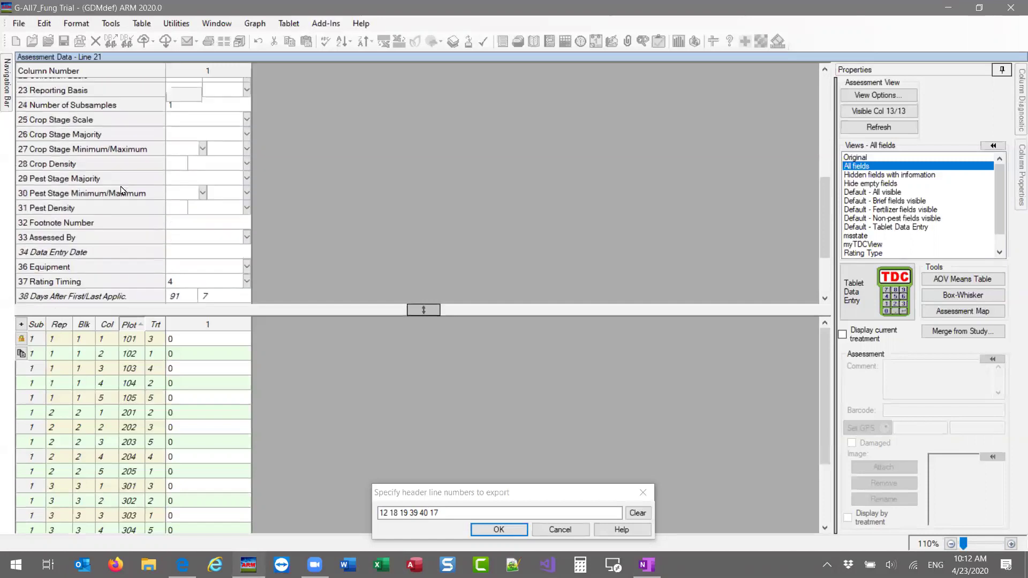
left_click(100, 106)
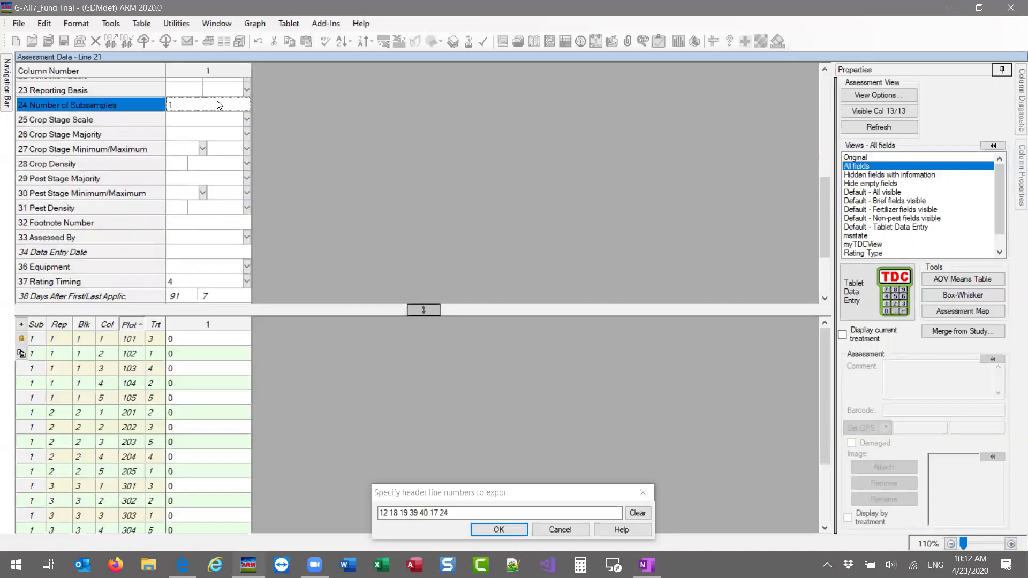
Remove lines 39 Trt-Eval Interval and 40 Plant-Eval Interval from the header lines to export
scroll(145, 131, "down", 2)
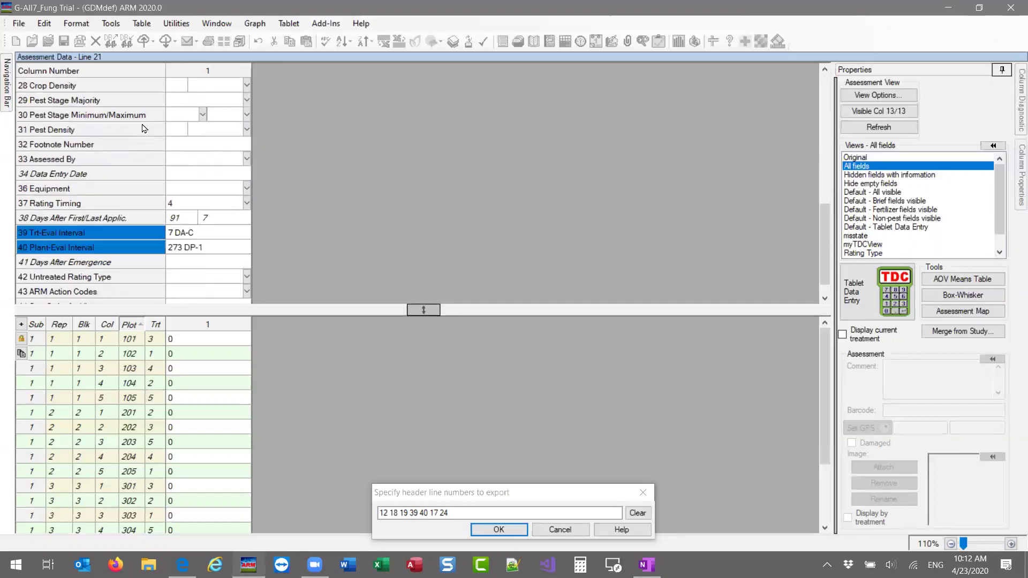
scroll(112, 218, "down", 1)
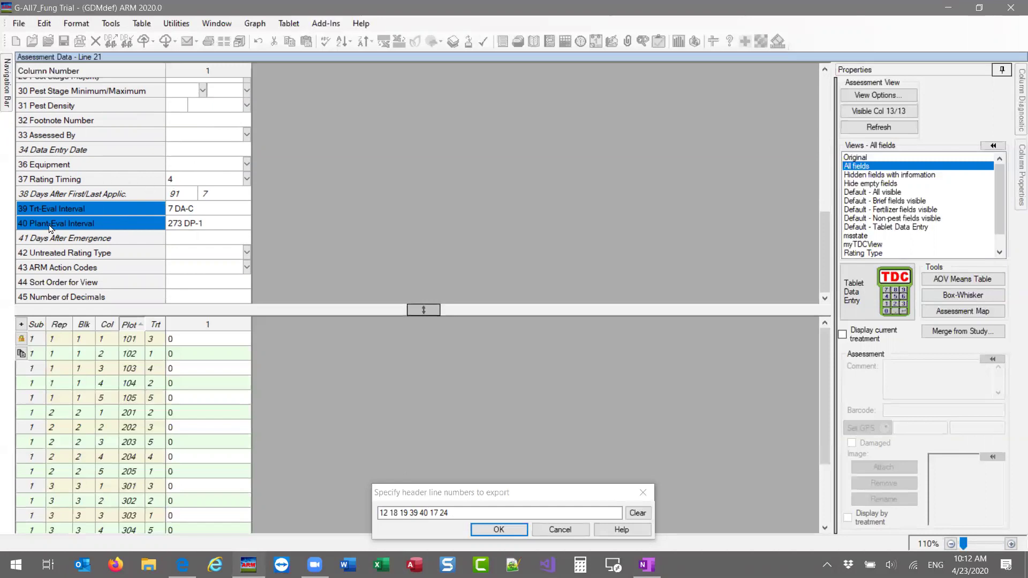
left_click(69, 208)
left_click(70, 226)
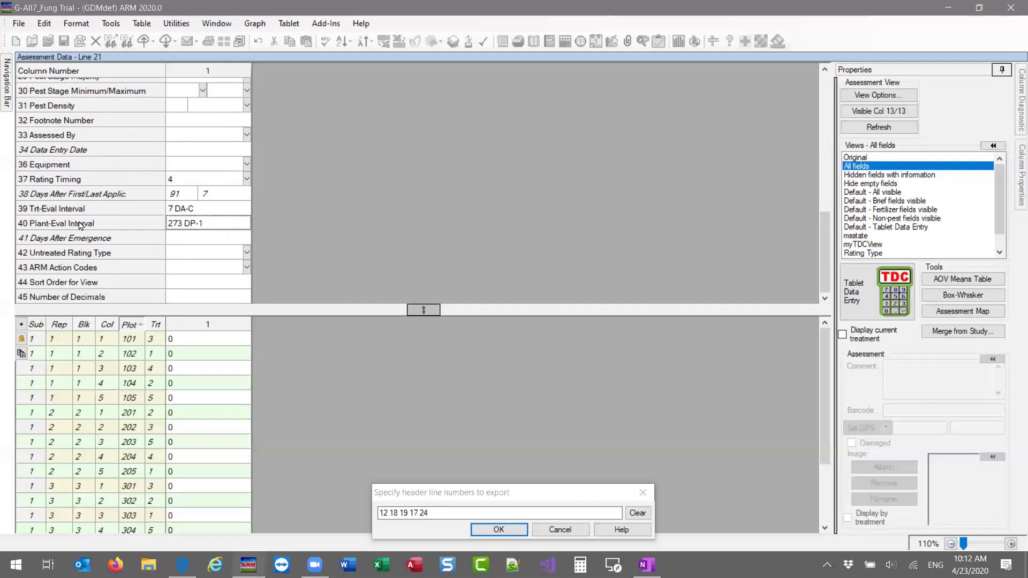
left_click(117, 228)
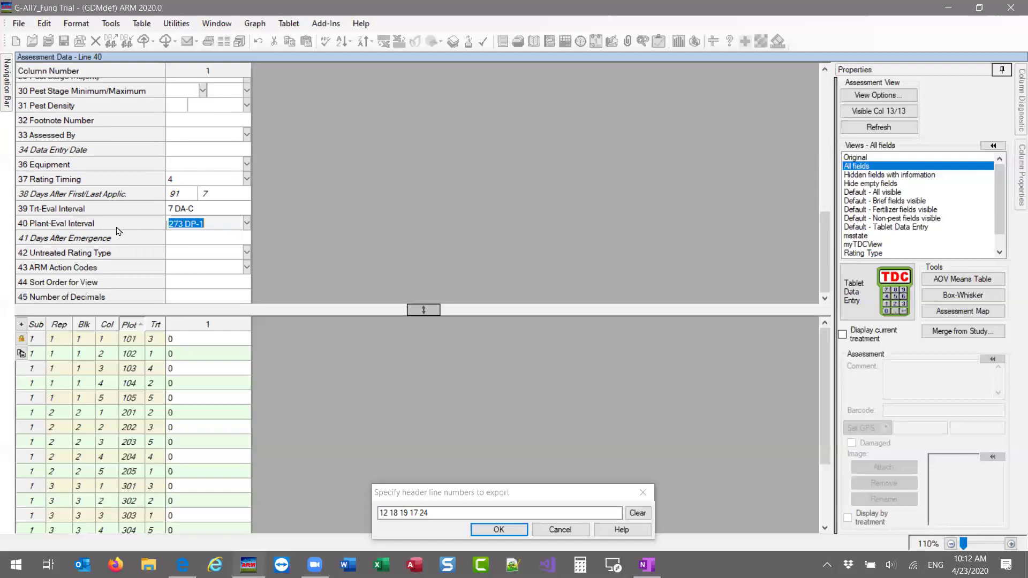
Remove and re-add line 17 Part Rated, and accept lines 12, 18, 19, 24 and 17 as the header lines to export
left_click_drag(823, 246, 832, 69)
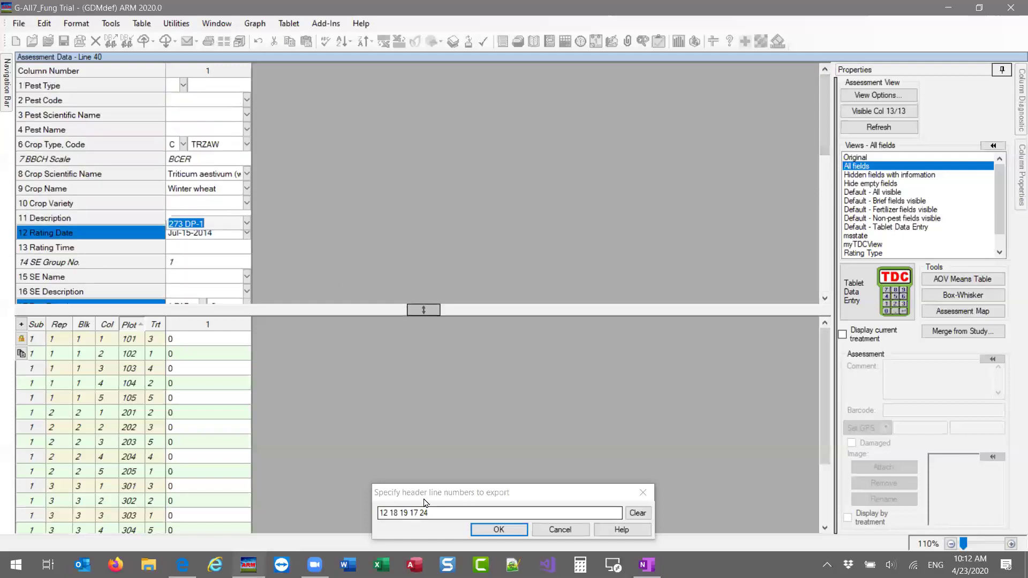
left_click_drag(824, 105, 825, 138)
key("BackSpace")
key("BackSpace")
key("BackSpace")
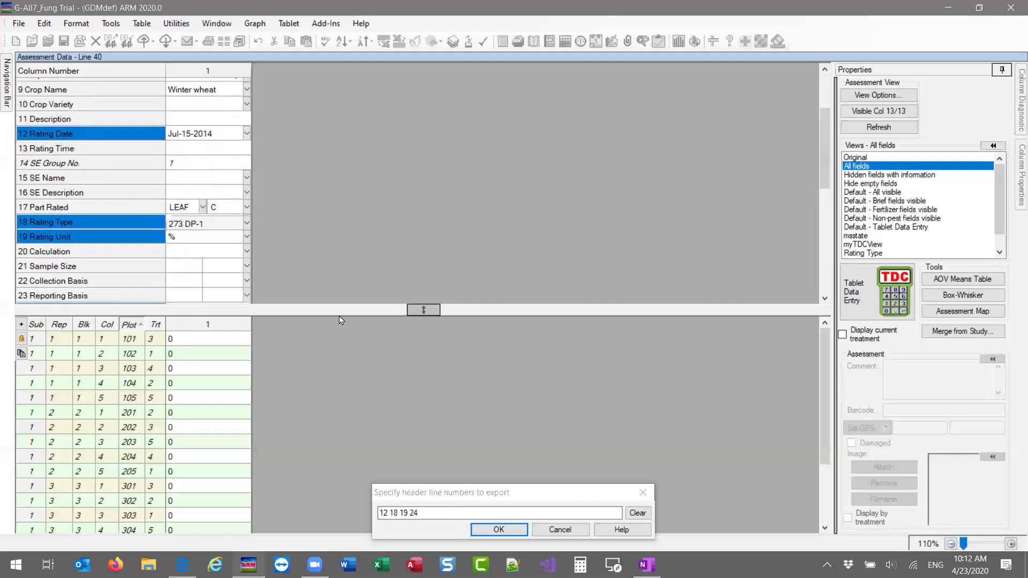
left_click(88, 206, "ctrl")
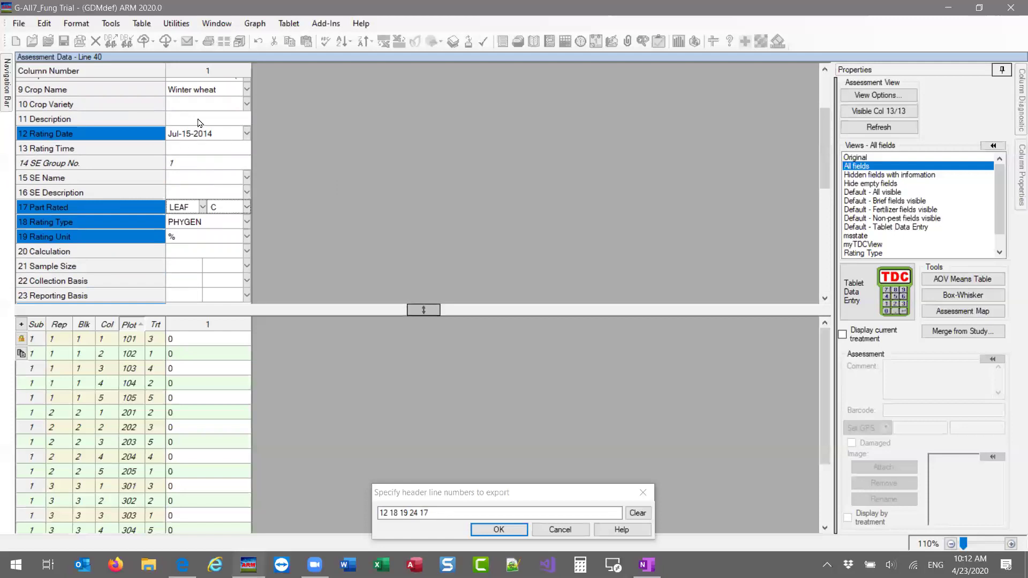
left_click(124, 211)
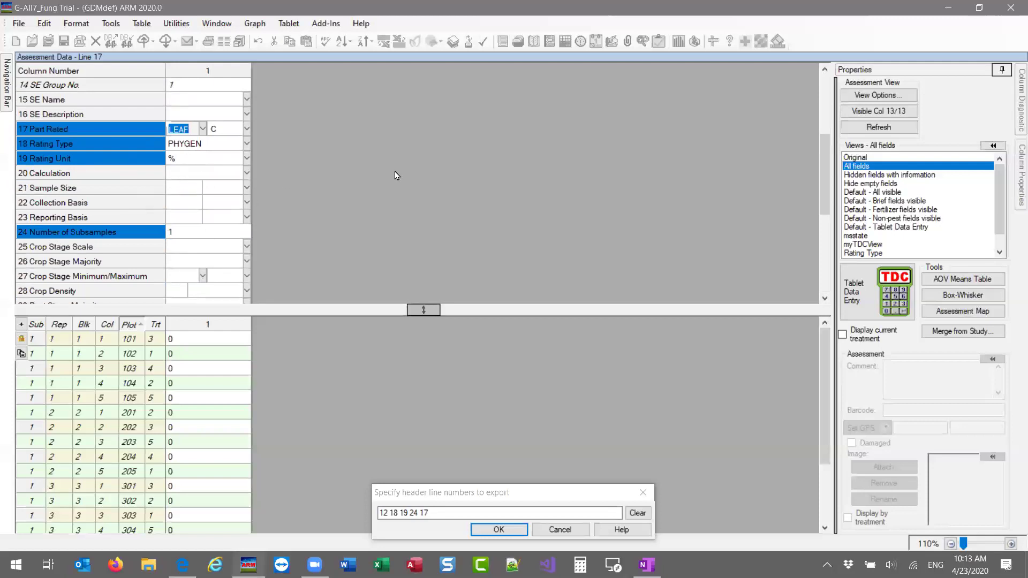
left_click(509, 536)
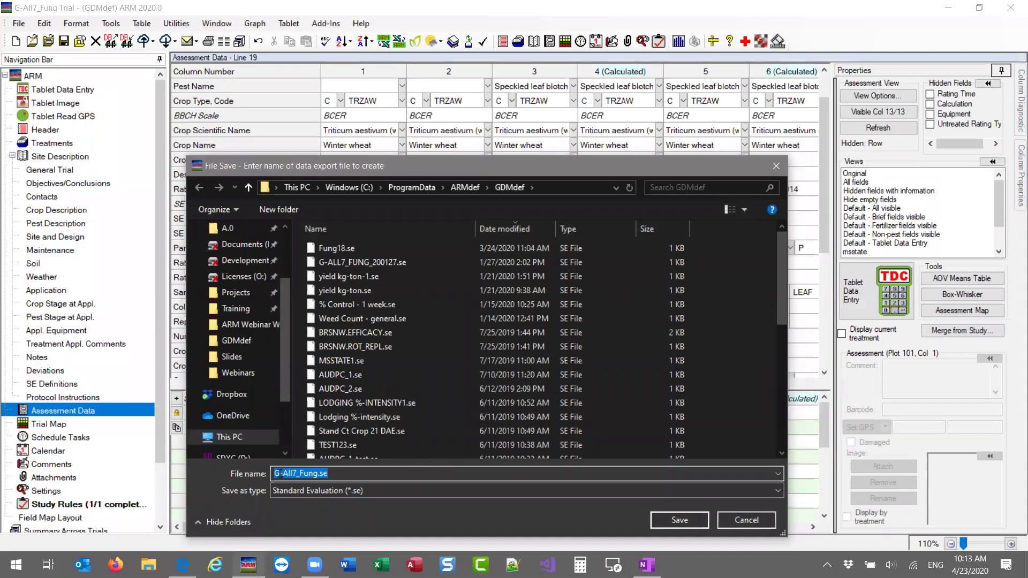
Name the standard evaluation export file Leaf Phygen, keeping it in the GDMdef folder
left_click(554, 191)
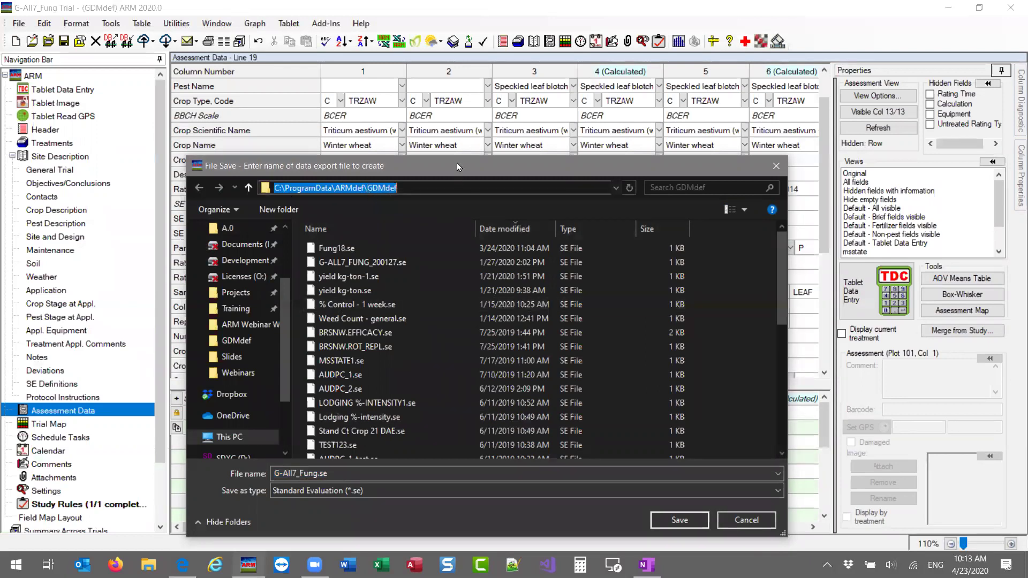
left_click_drag(458, 163, 461, 109)
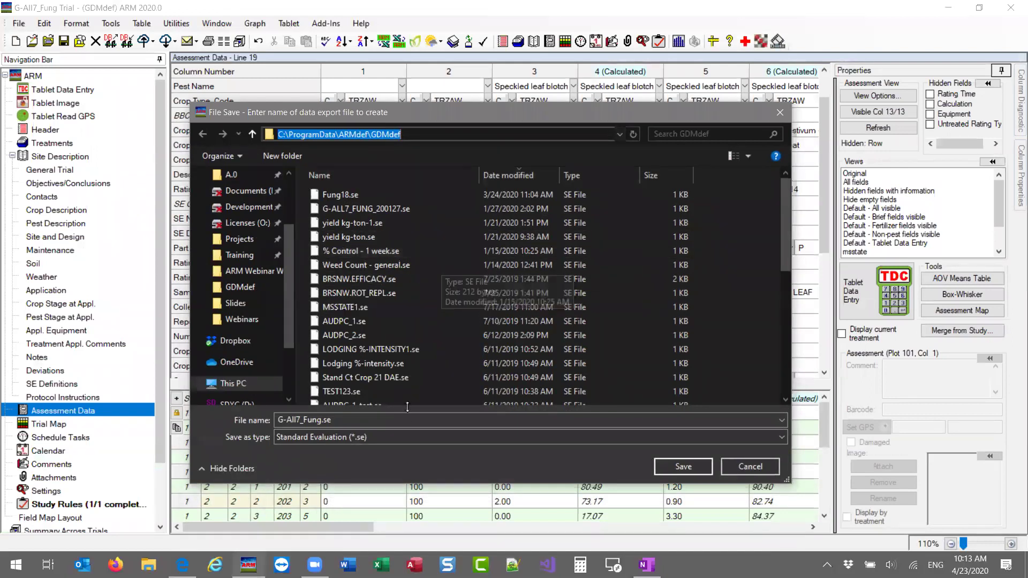
left_click(323, 421)
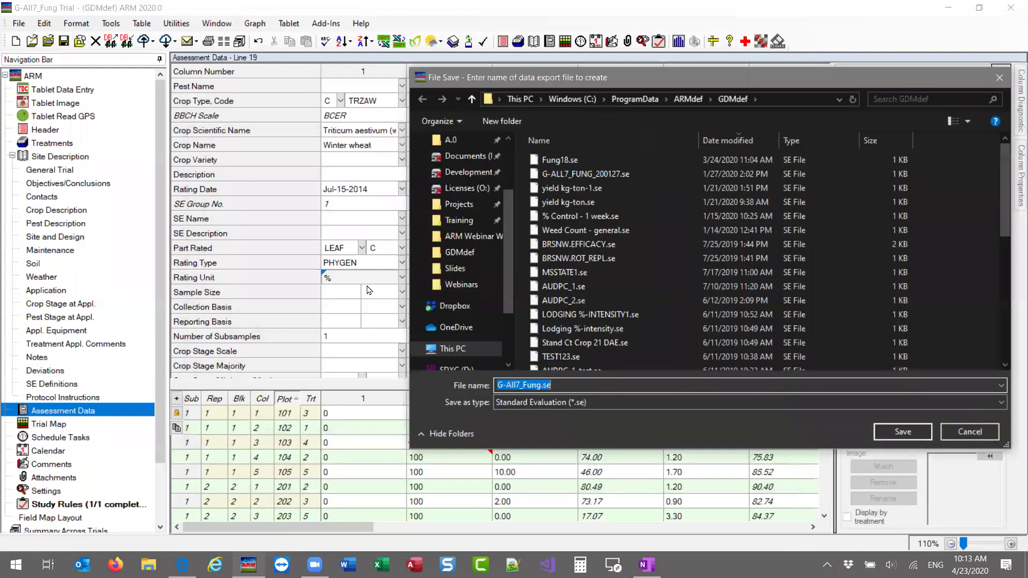
type("L")
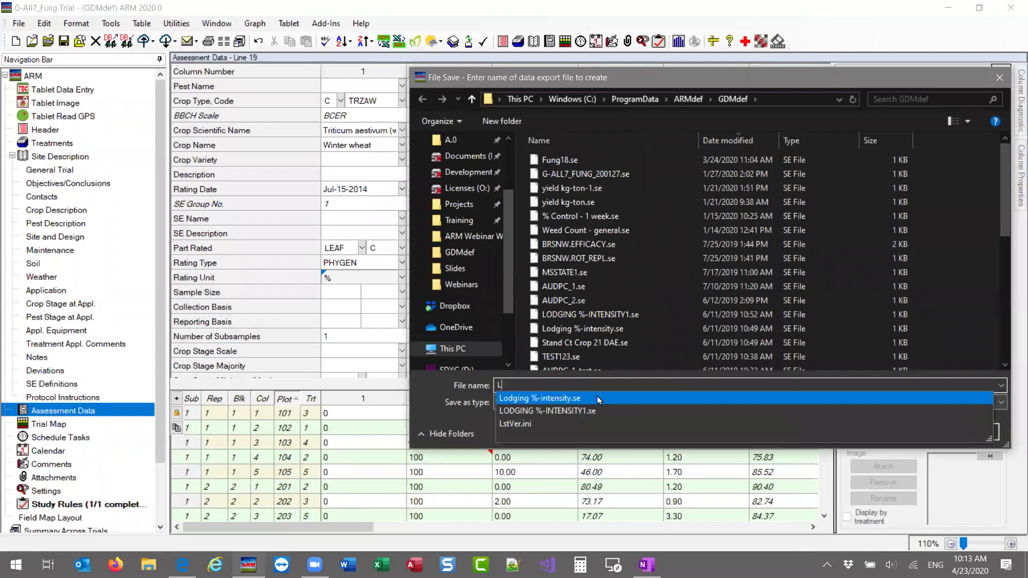
type("eaf Phygen")
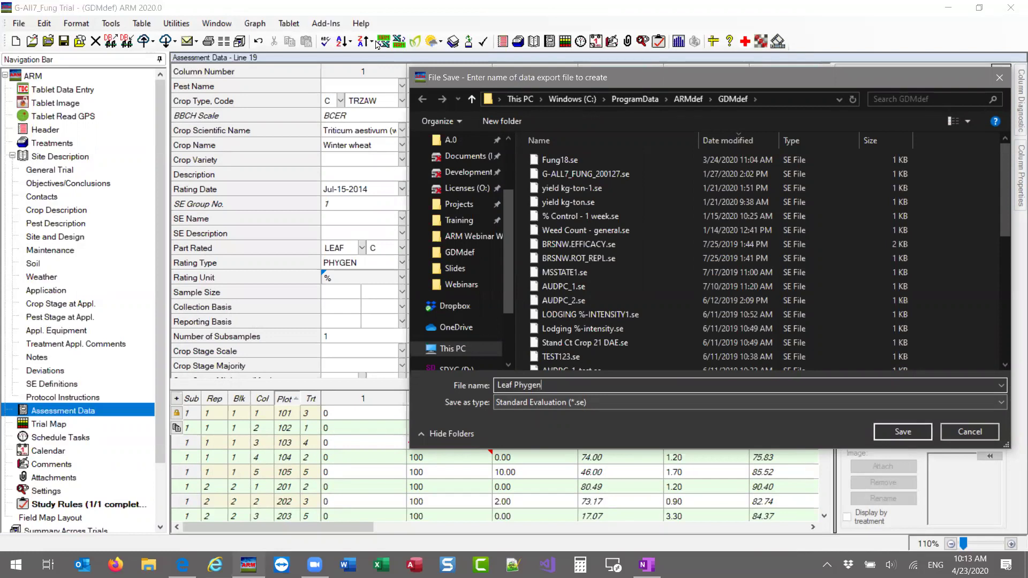
type("- we")
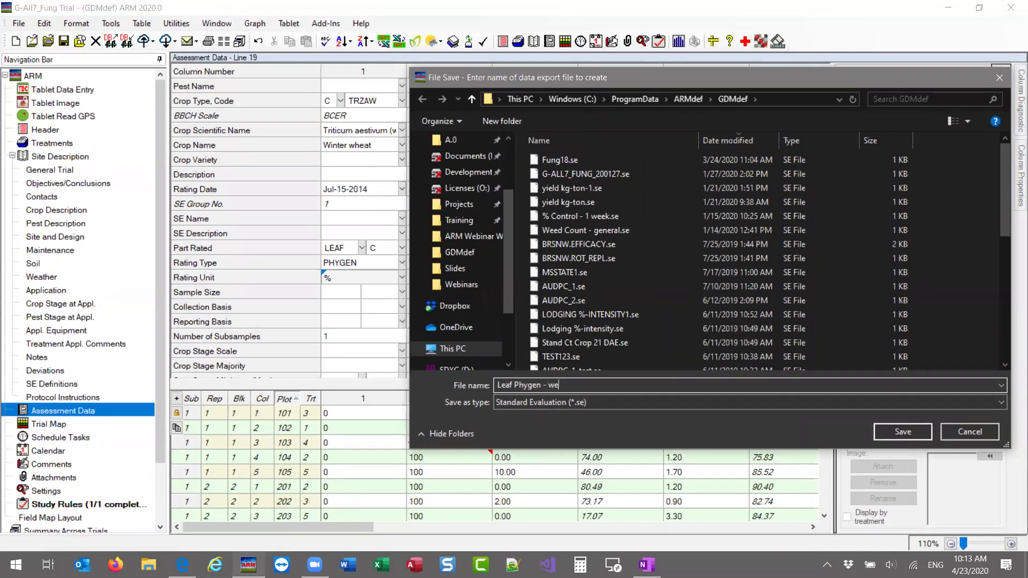
type("h")
type("inter wheat")
key("BackSpace")
key("BackSpace")
key("BackSpace")
key("BackSpace")
key("BackSpace")
key("BackSpace")
key("BackSpace")
key("BackSpace")
key("BackSpace")
key("BackSpace")
key("BackSpace")
key("BackSpace")
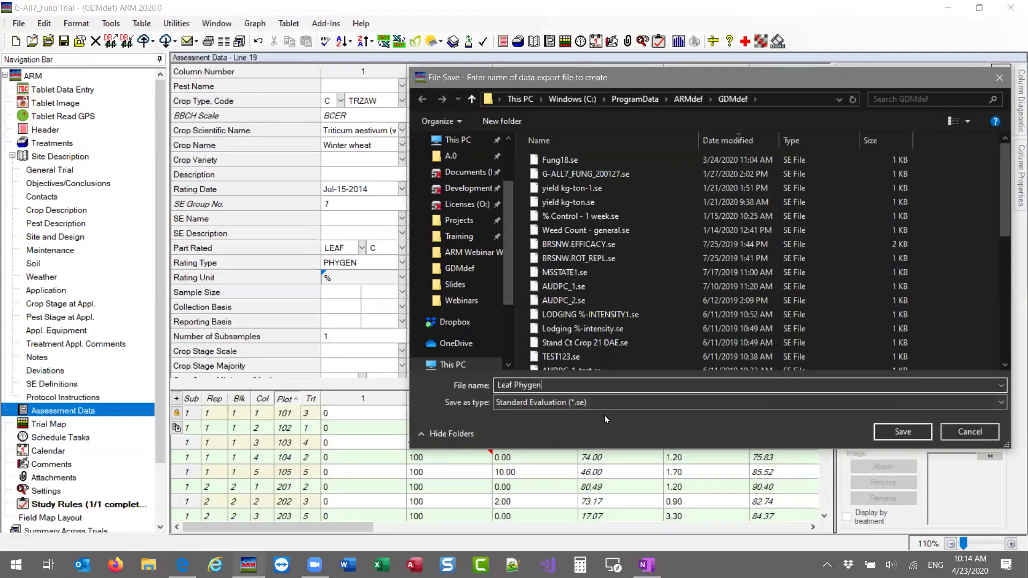
Save the export file with the description line "Phygen % on Leaf" and dismiss the export messages
left_click(902, 433)
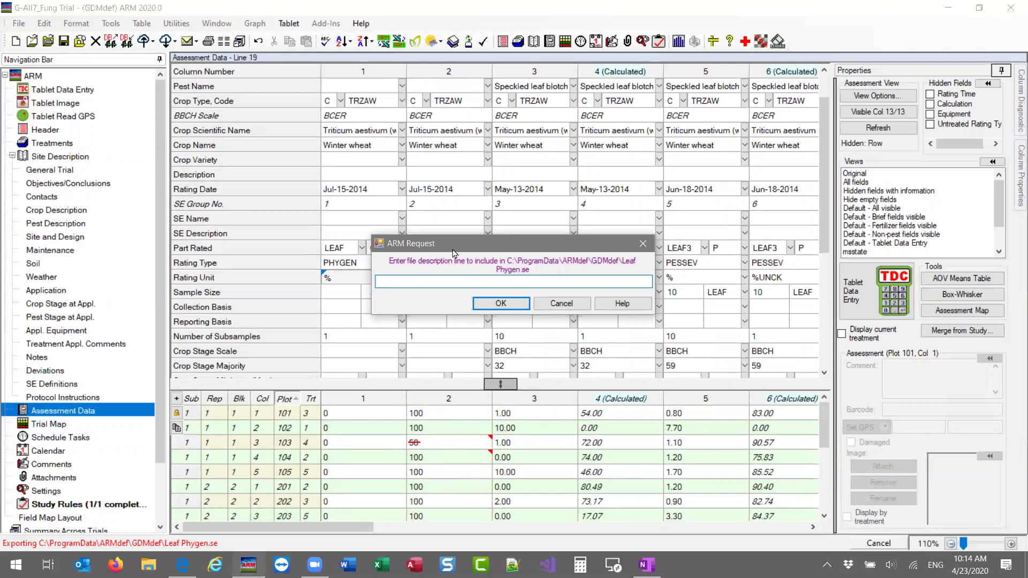
left_click_drag(453, 253, 373, 259)
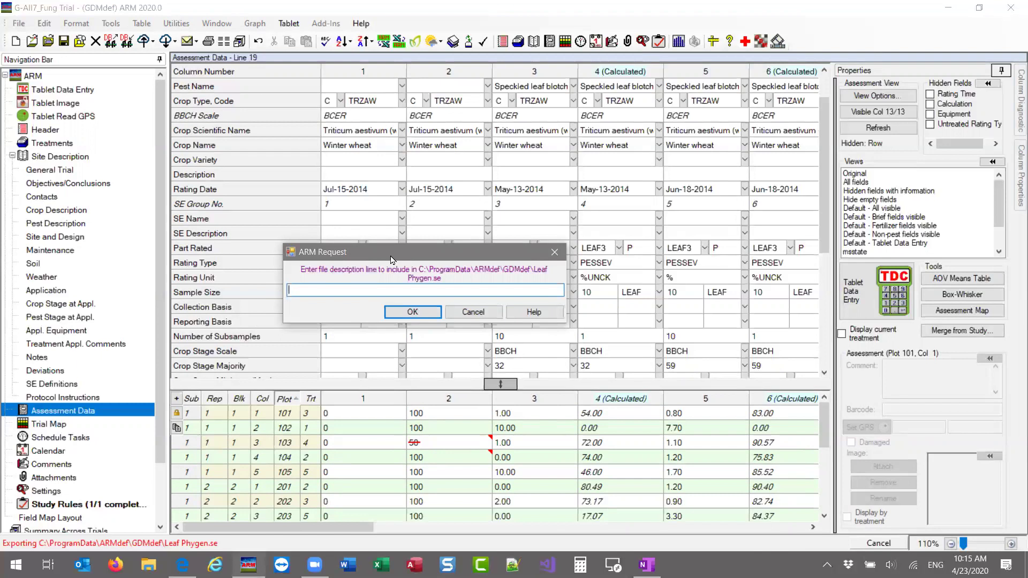
left_click_drag(391, 260, 521, 254)
type("Phygen % ")
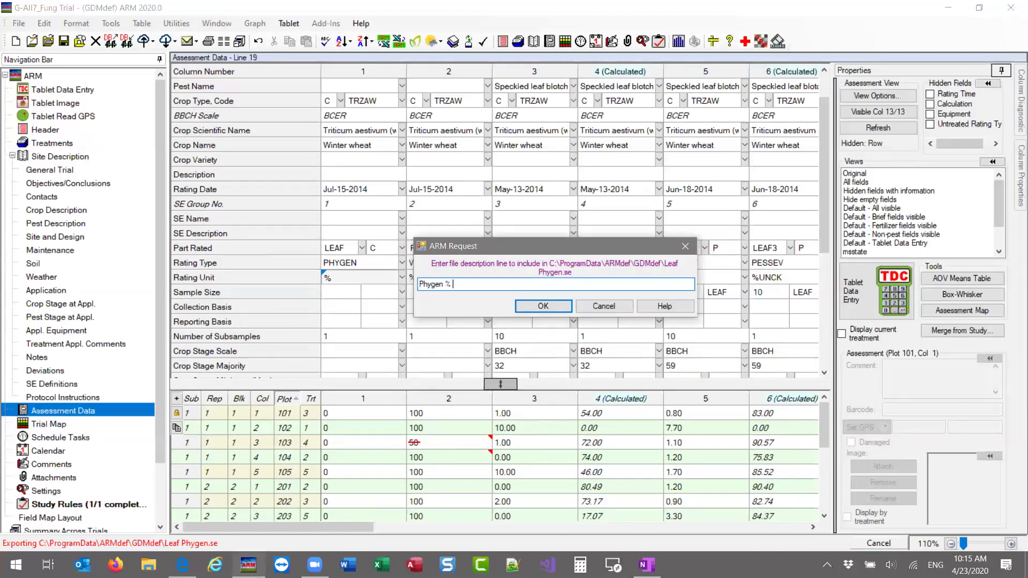
type("o nLen Leaf")
left_click_drag(561, 252, 553, 254)
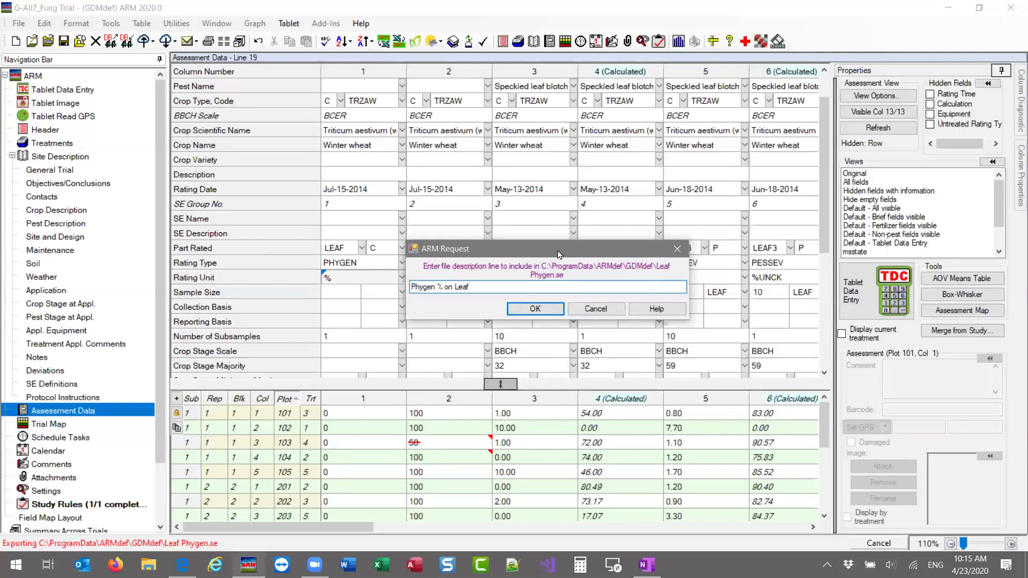
left_click(530, 309)
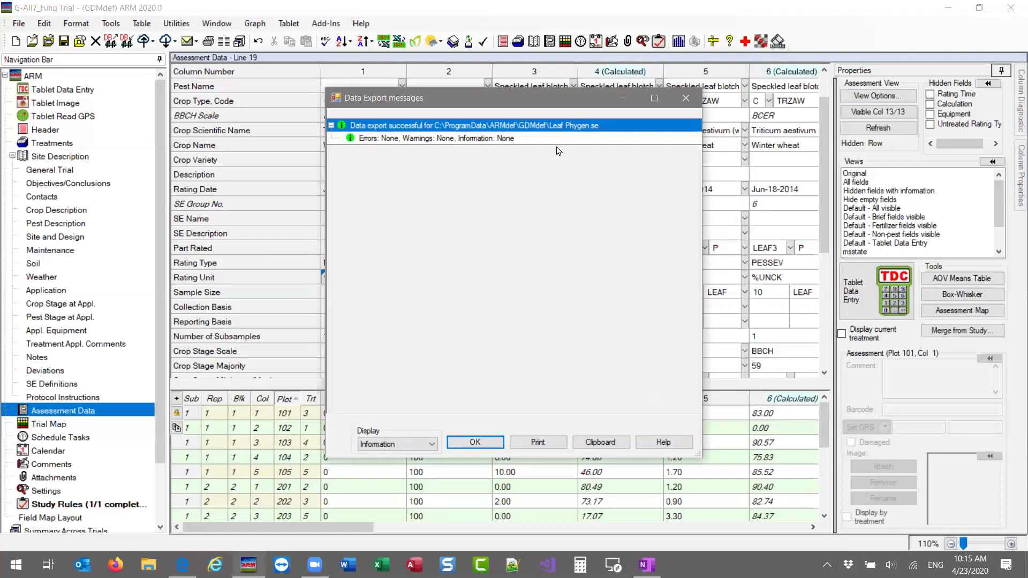
left_click(488, 446)
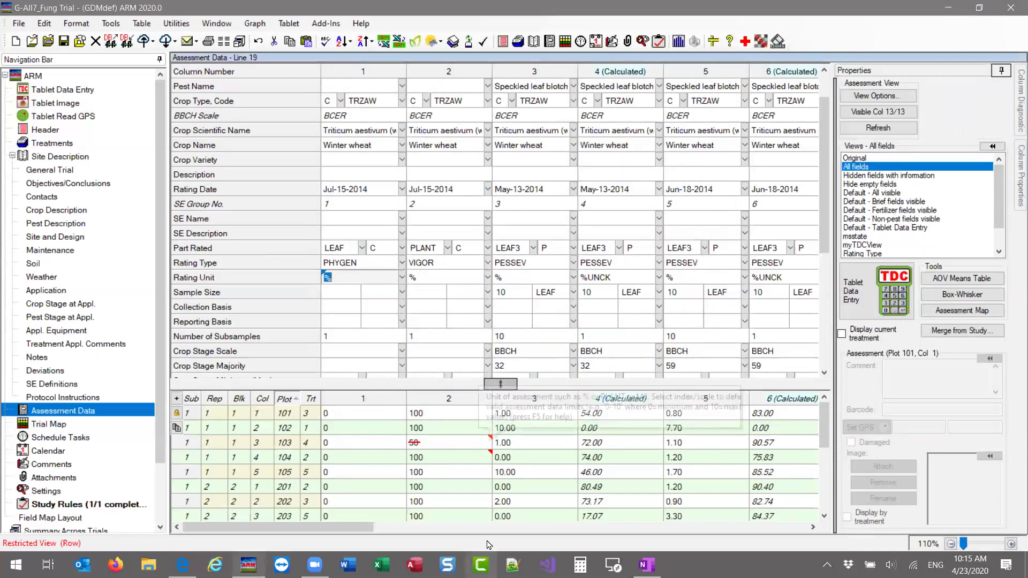
key("alt+Tab")
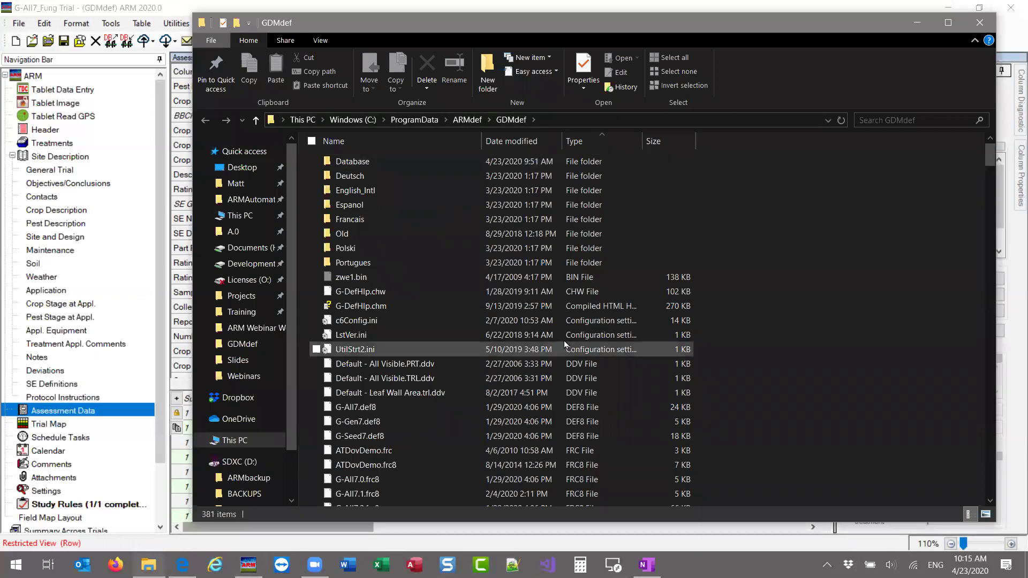
left_click(988, 24)
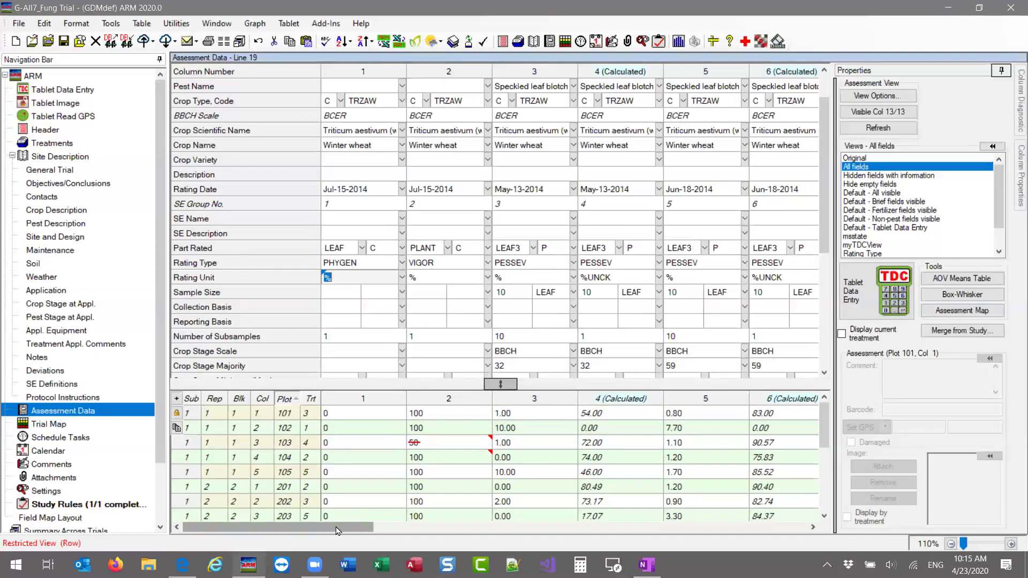
Insert the standard evaluation file Leaf Phygen.se from the GDMdef folder into empty assessment column 14
left_click_drag(338, 530, 622, 544)
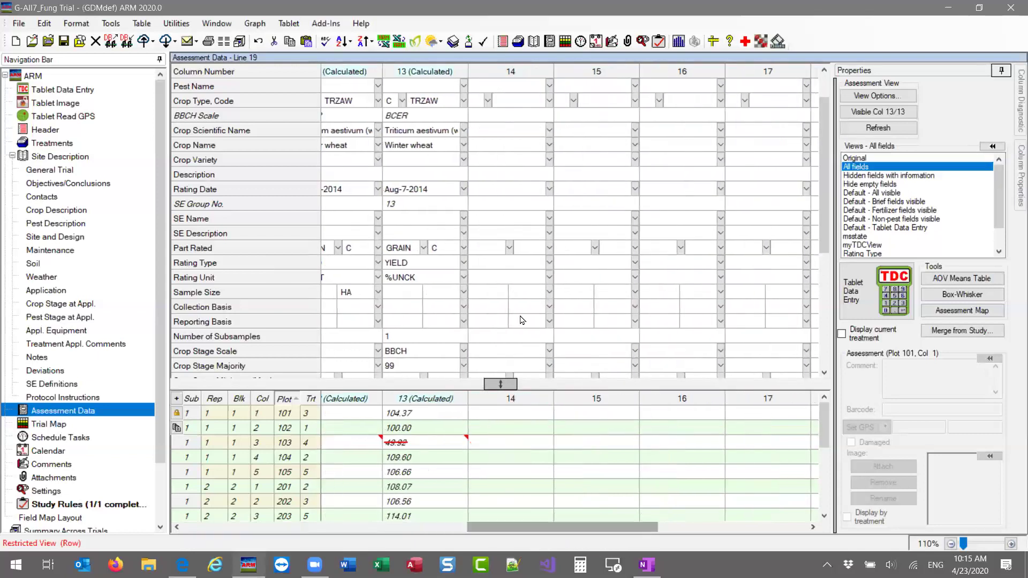
left_click(499, 263)
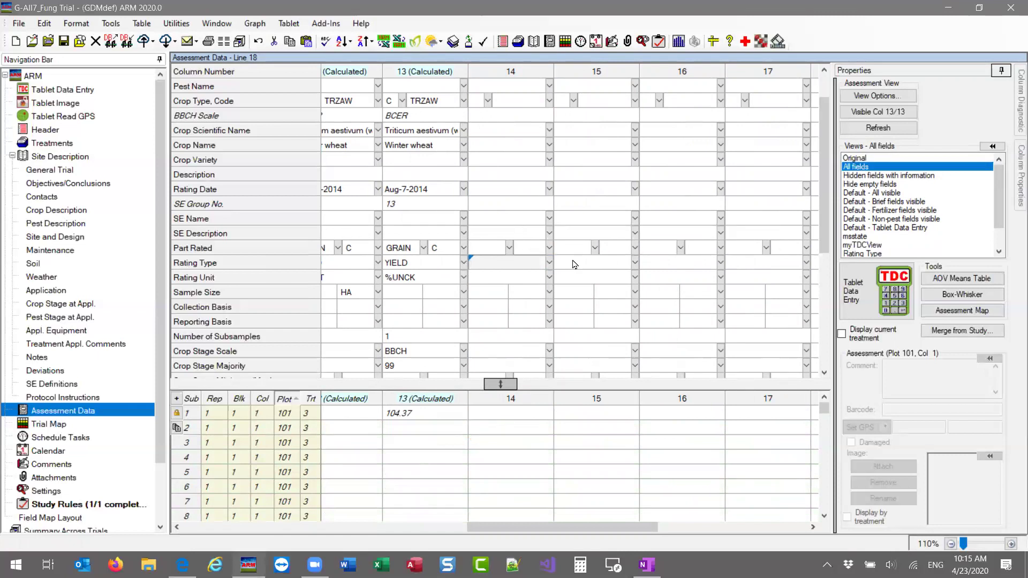
right_click(504, 263)
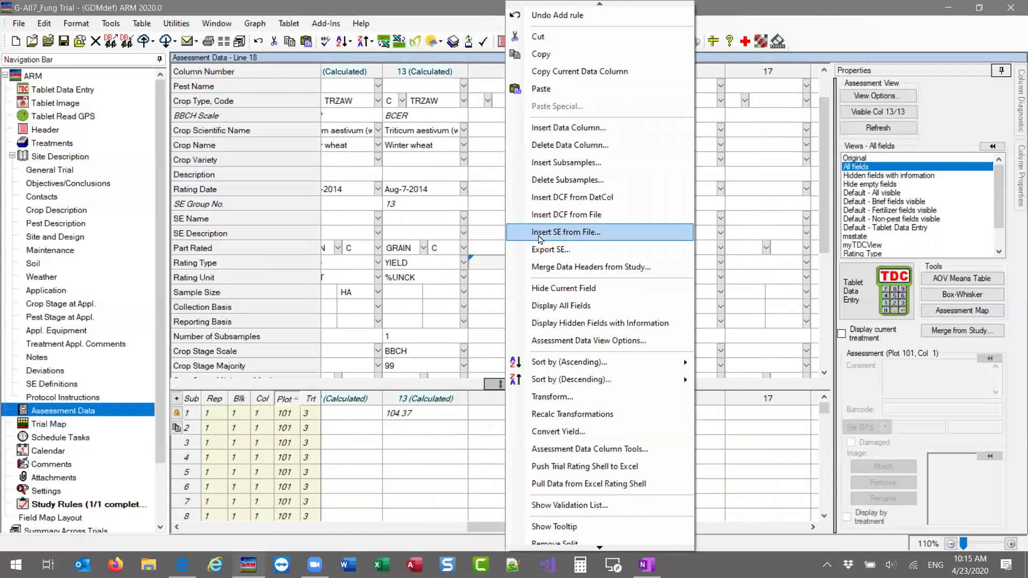
left_click(583, 238)
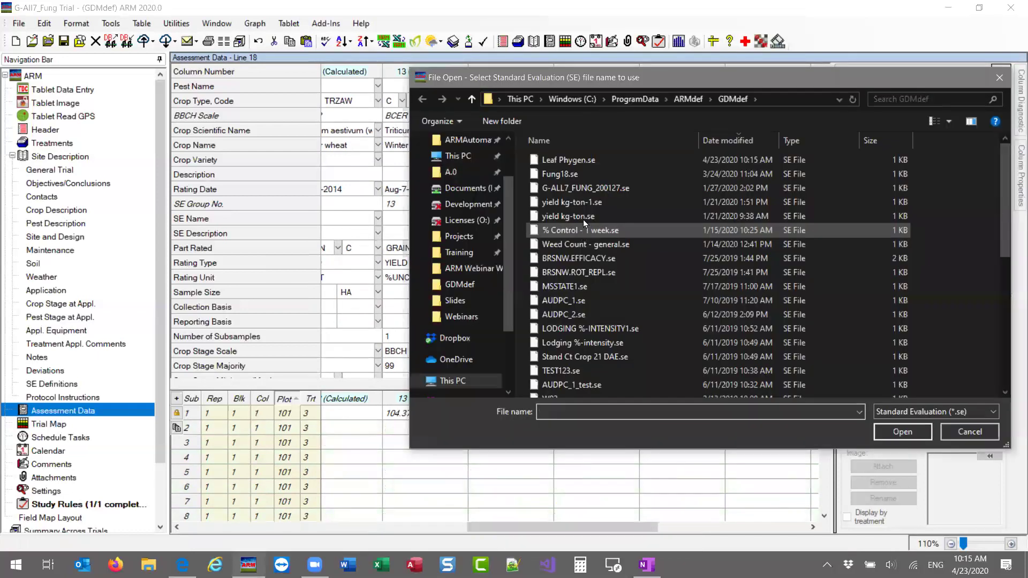
left_click(573, 161)
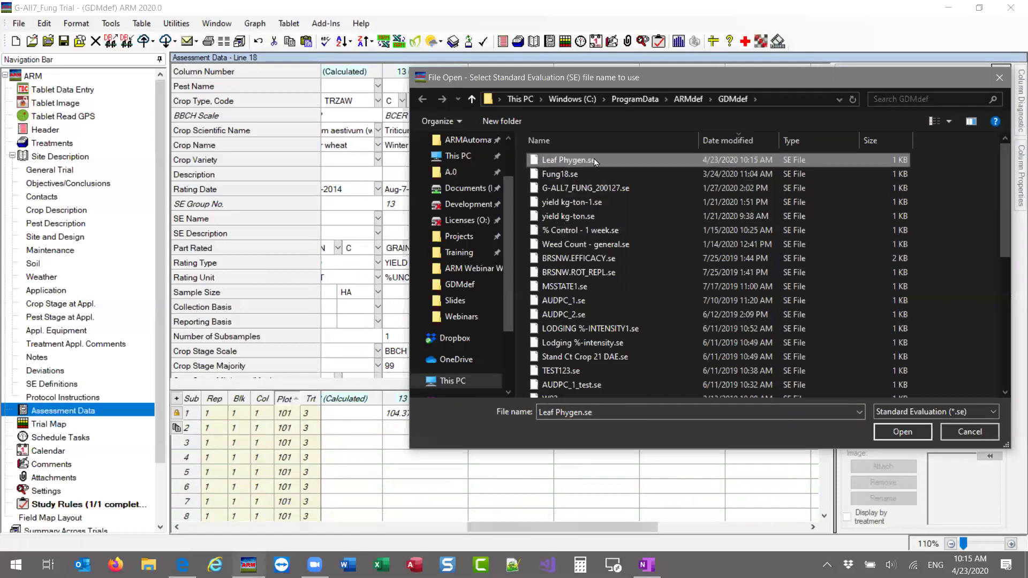
left_click_drag(593, 85, 590, 168)
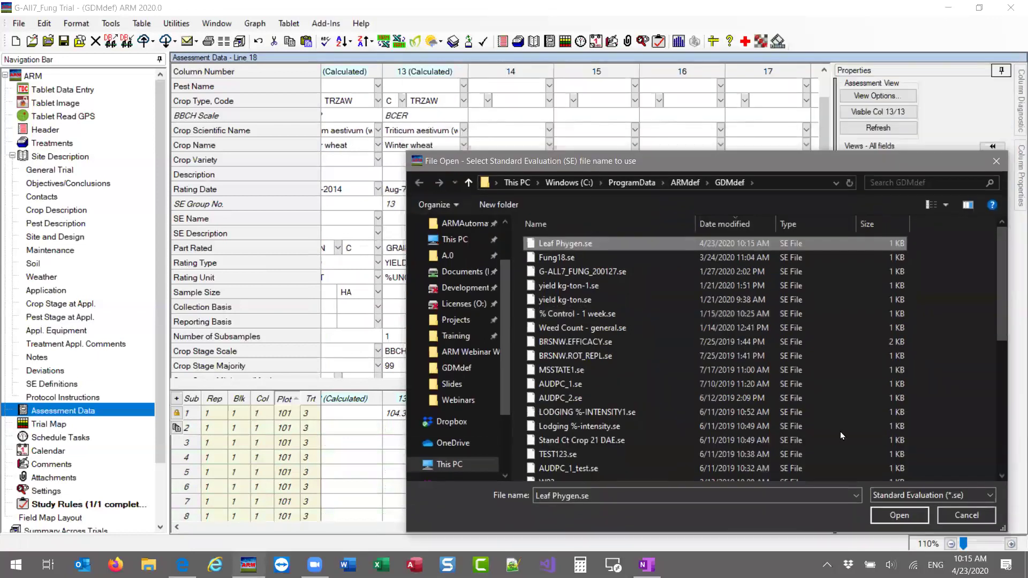
left_click(900, 516)
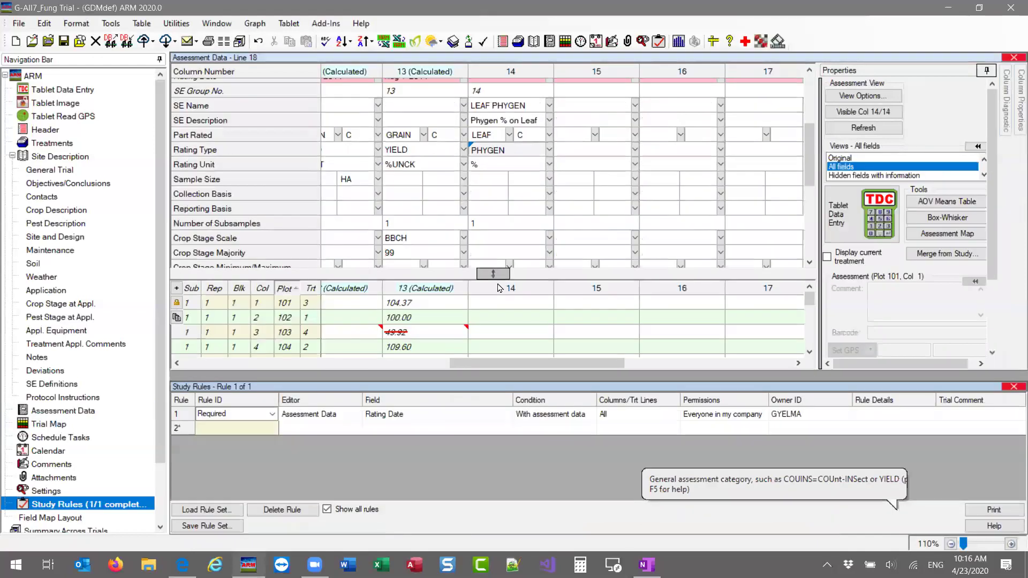
Examine assessment column 14's header fields, from the pest and crop lines through SE Name, SE Description, Part Rated, Rating Type, Rating Unit and Number of Subsamples
scroll(509, 225, "up", 4)
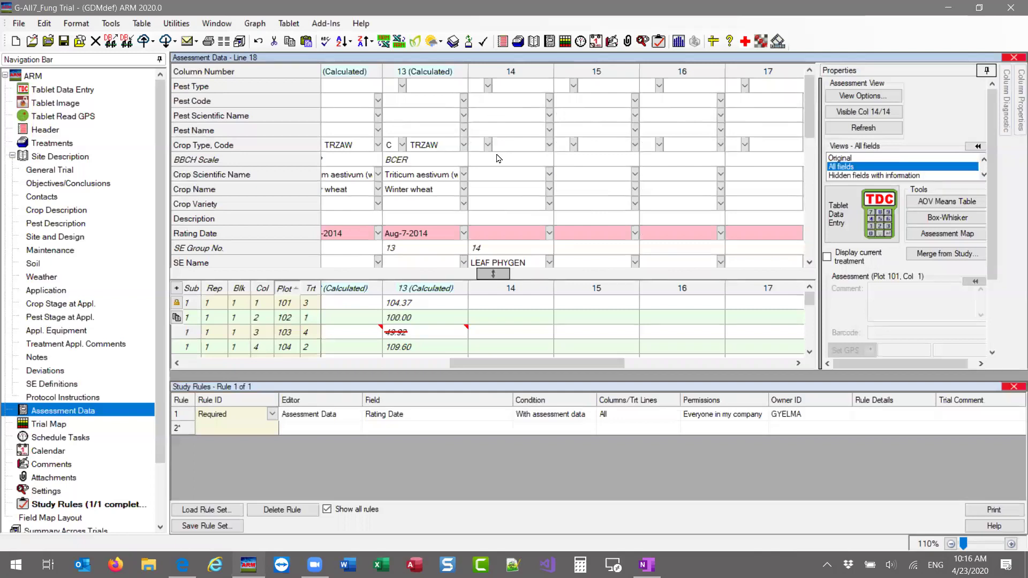
scroll(504, 107, "down", 2)
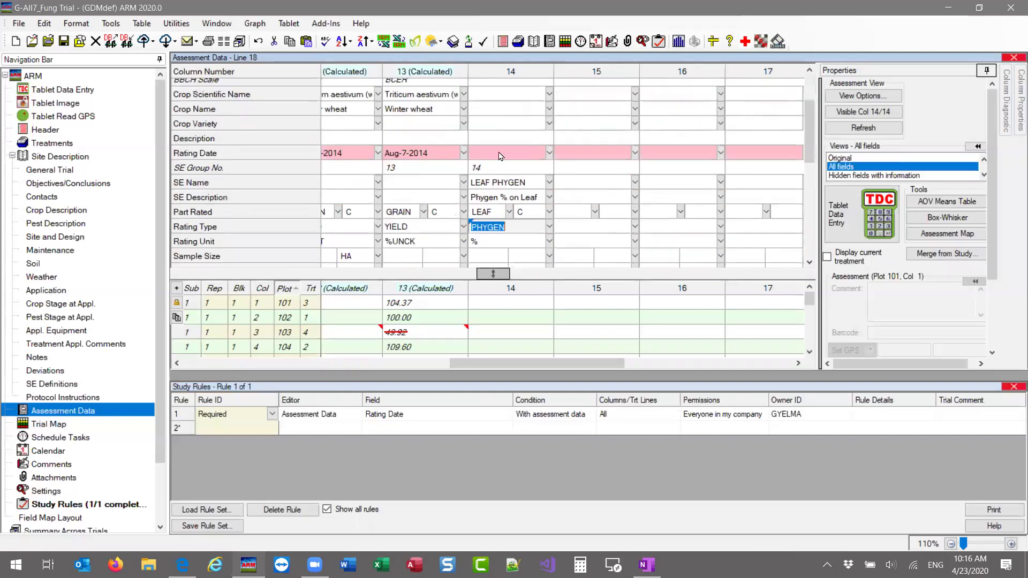
left_click(498, 184)
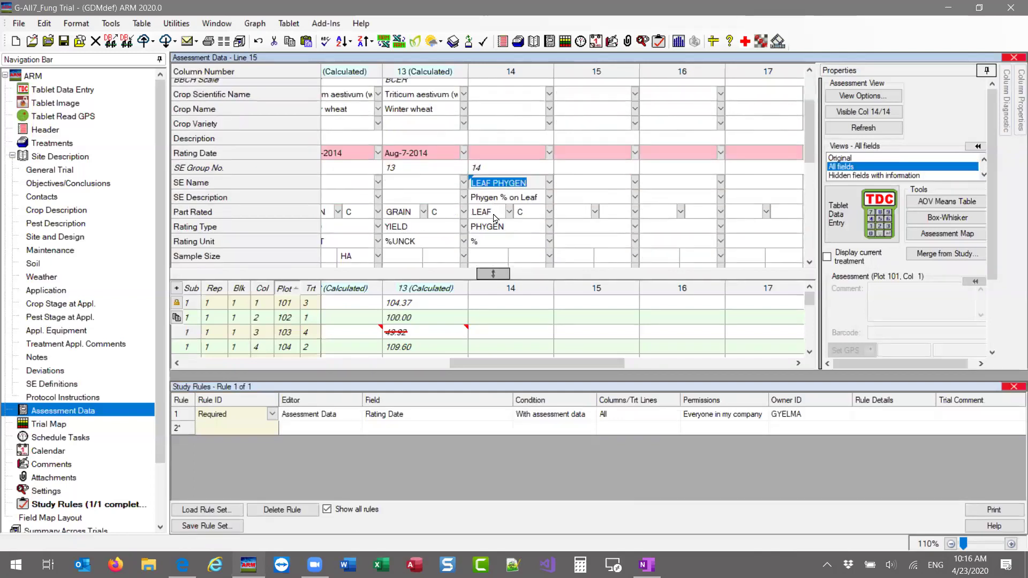
key("Down")
key("Down")
key("Down")
key("Down")
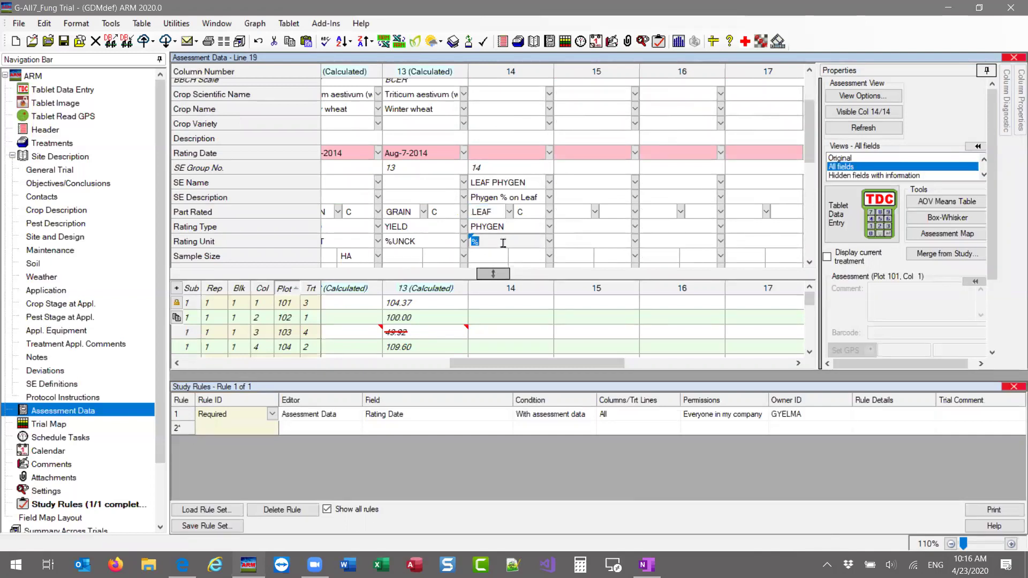
scroll(530, 262, "down", 1)
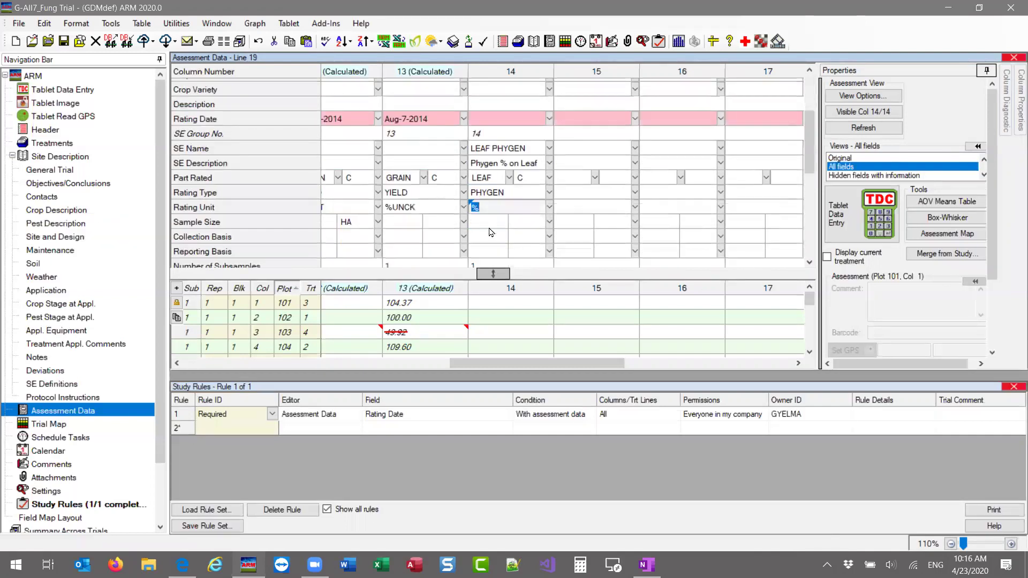
left_click_drag(489, 188, 489, 209)
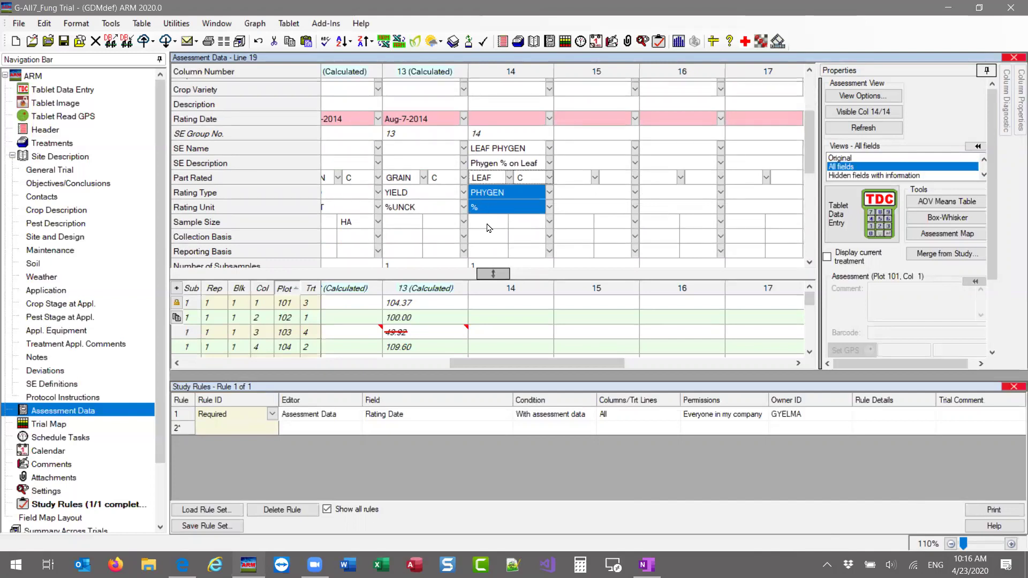
left_click(489, 228)
left_click(489, 153)
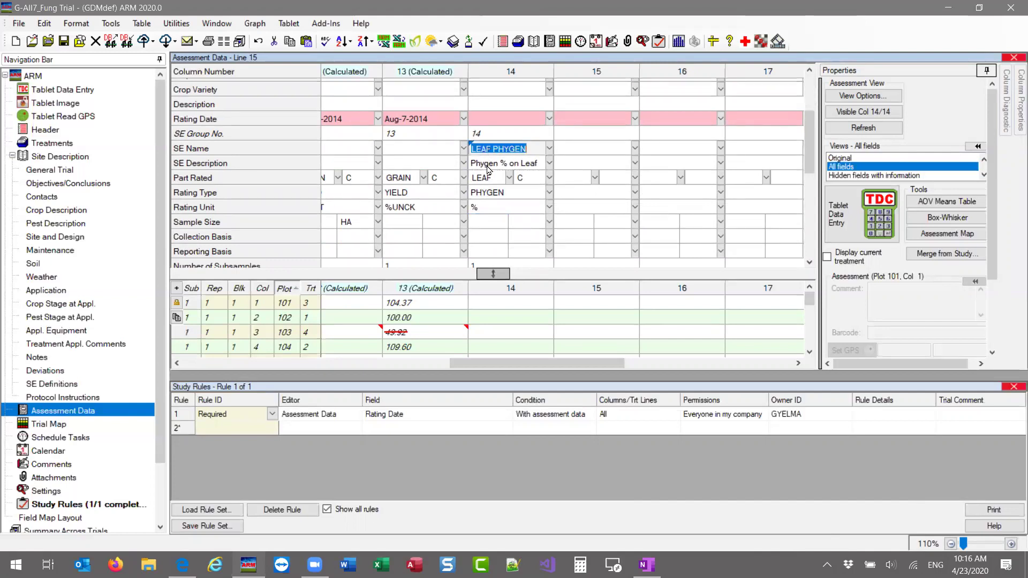
left_click(487, 167)
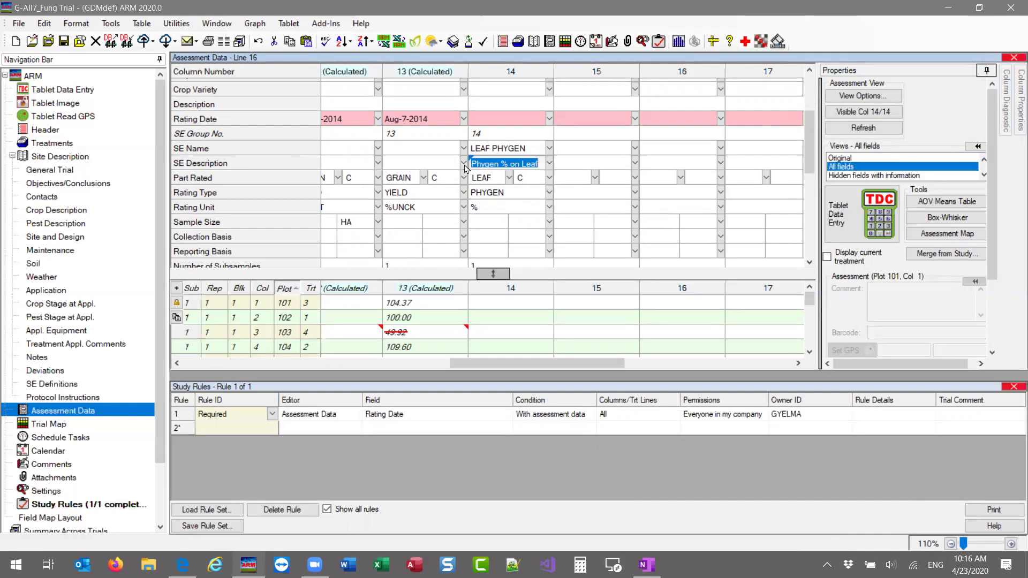
scroll(498, 206, "down", 3)
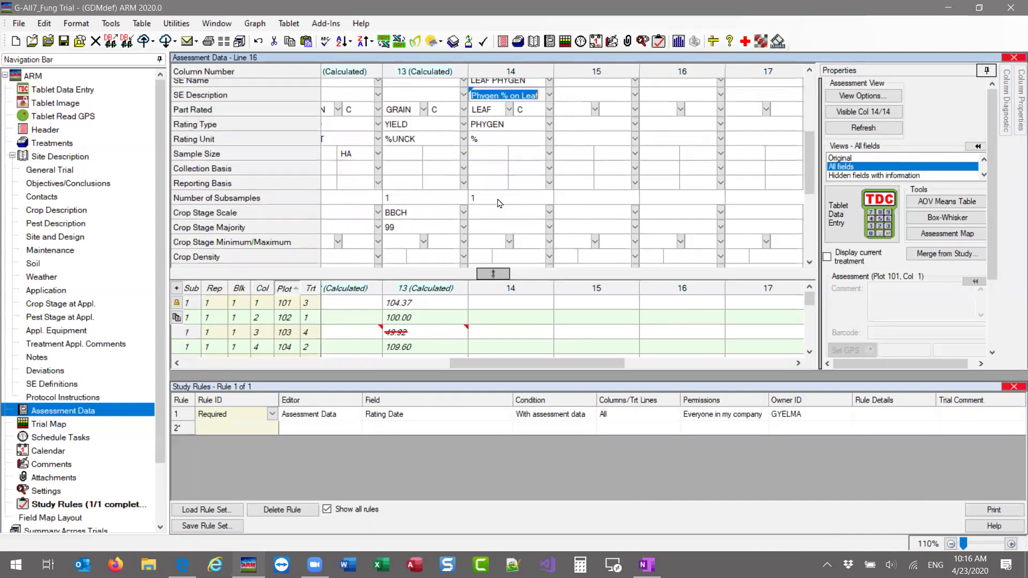
left_click(495, 199)
left_click(491, 197)
scroll(482, 190, "up", 7)
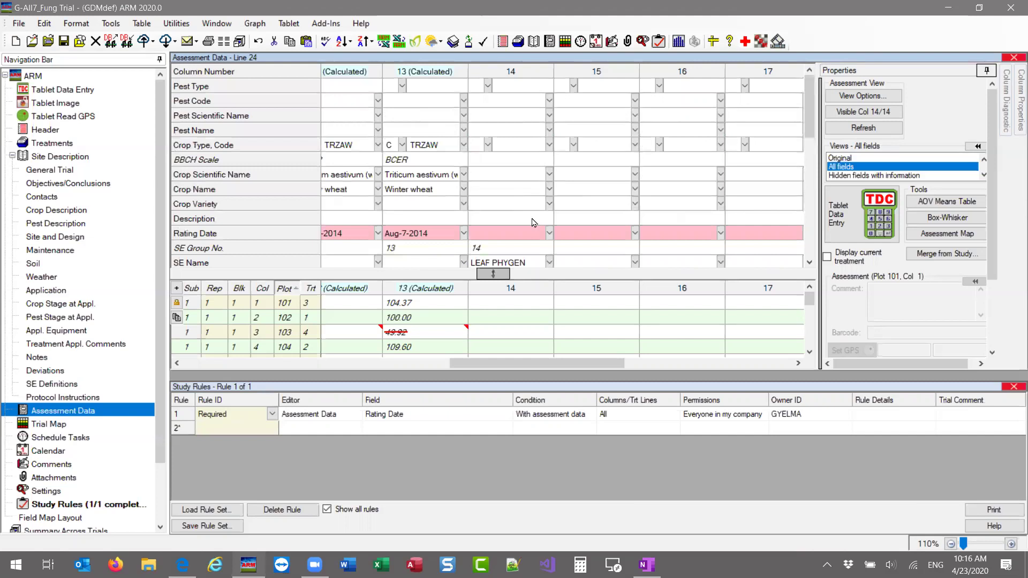
scroll(533, 201, "down", 2)
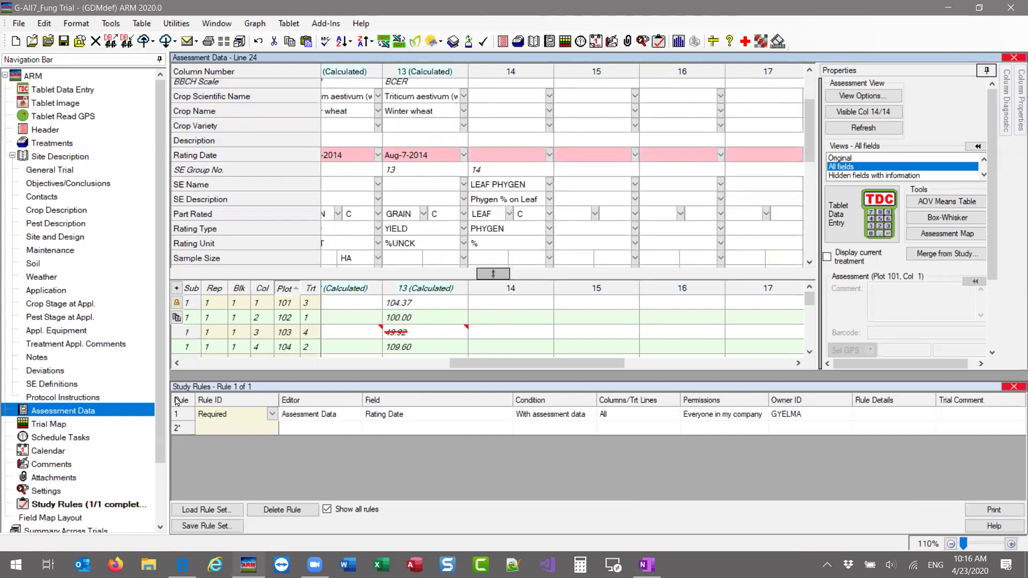
Close the Study Rules editor and check column 14's Rating Date, Rating Type and Sample Size fields
left_click(515, 155)
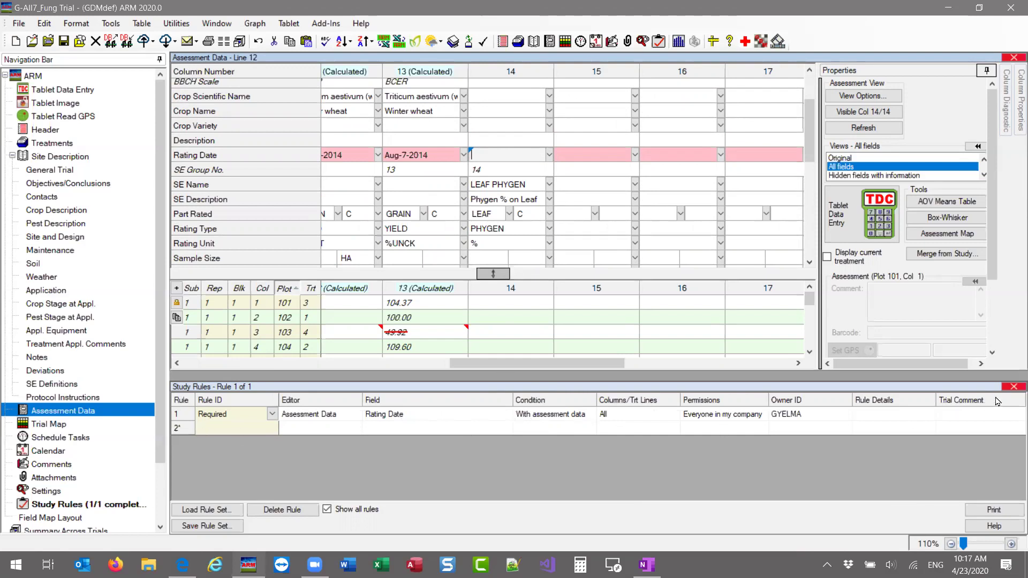
left_click(1014, 388)
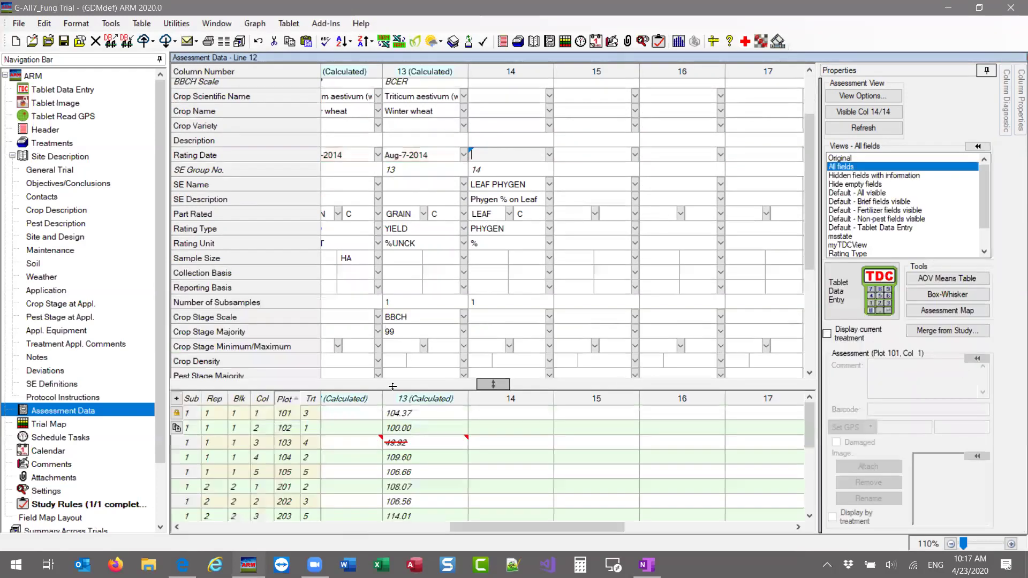
left_click(494, 236)
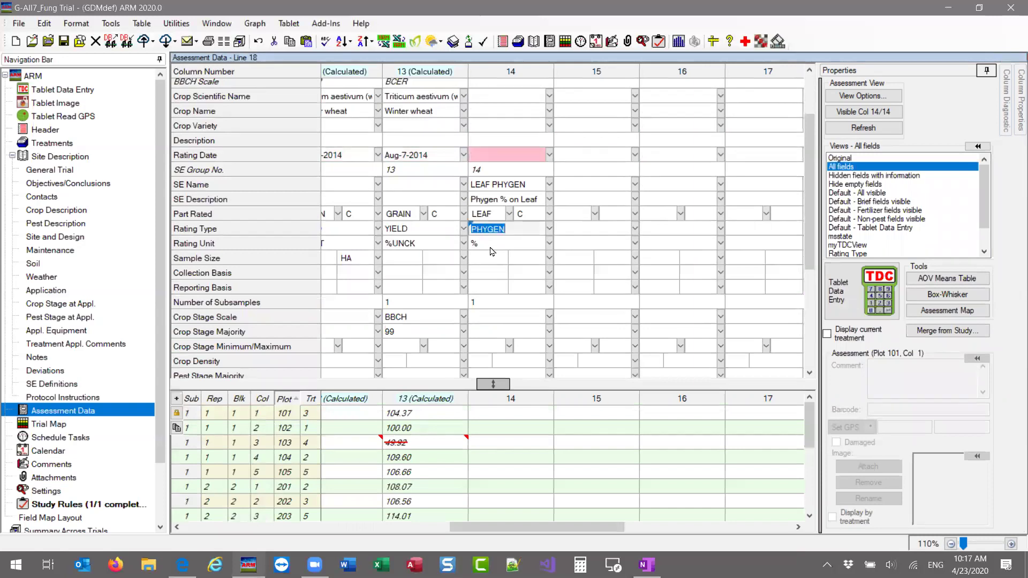
left_click(504, 262)
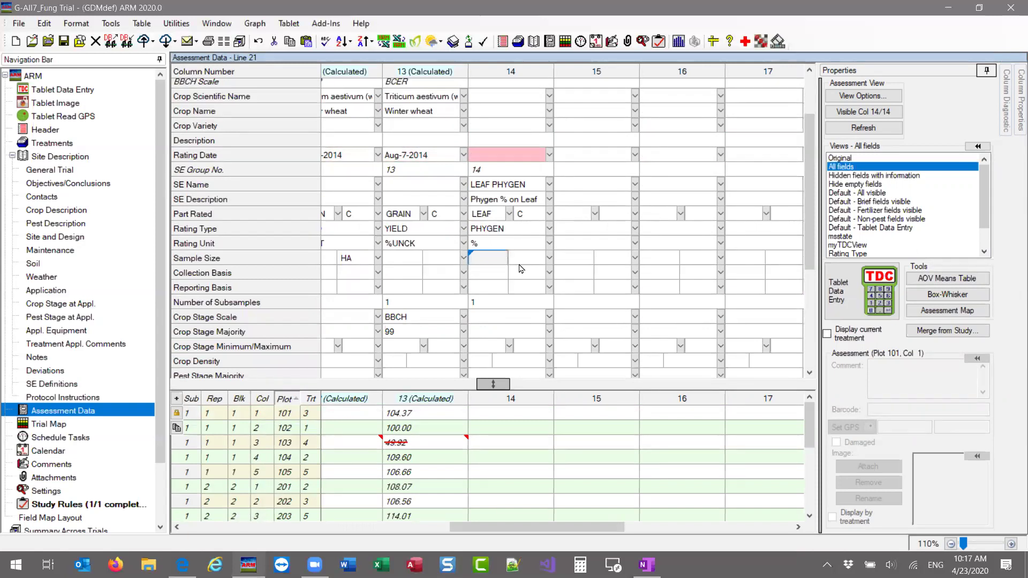
Compare the rating dates and rating types of the paired assessment columns 3 to 8
left_click_drag(573, 527, 225, 539)
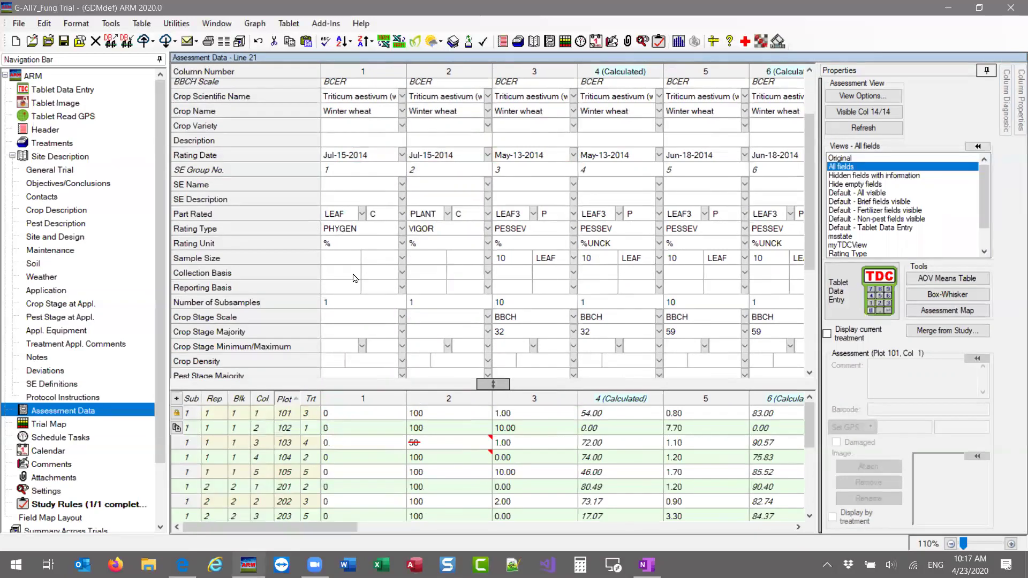
right_click(533, 231)
left_click(589, 161)
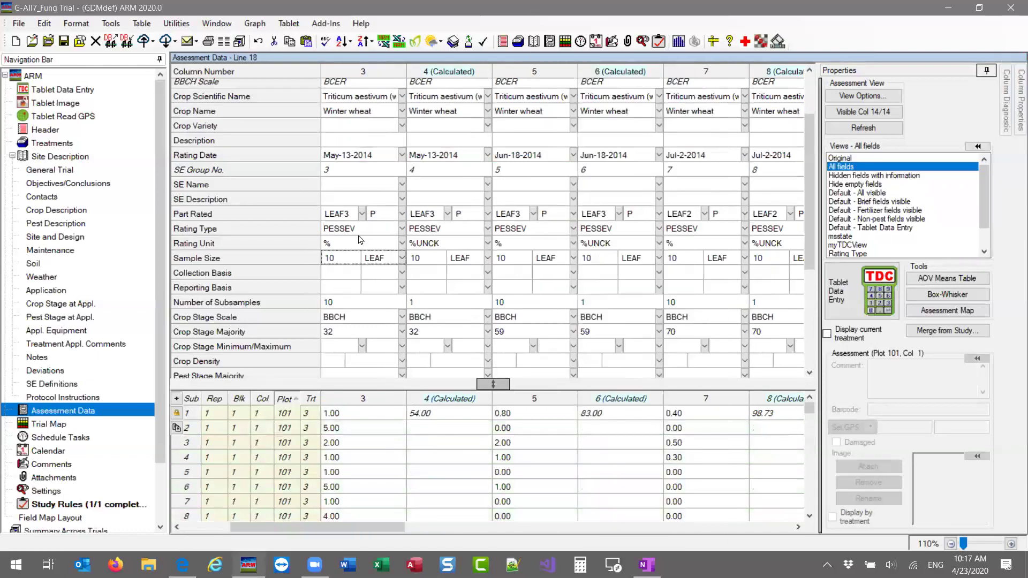
left_click(346, 71)
left_click(429, 75, "shift")
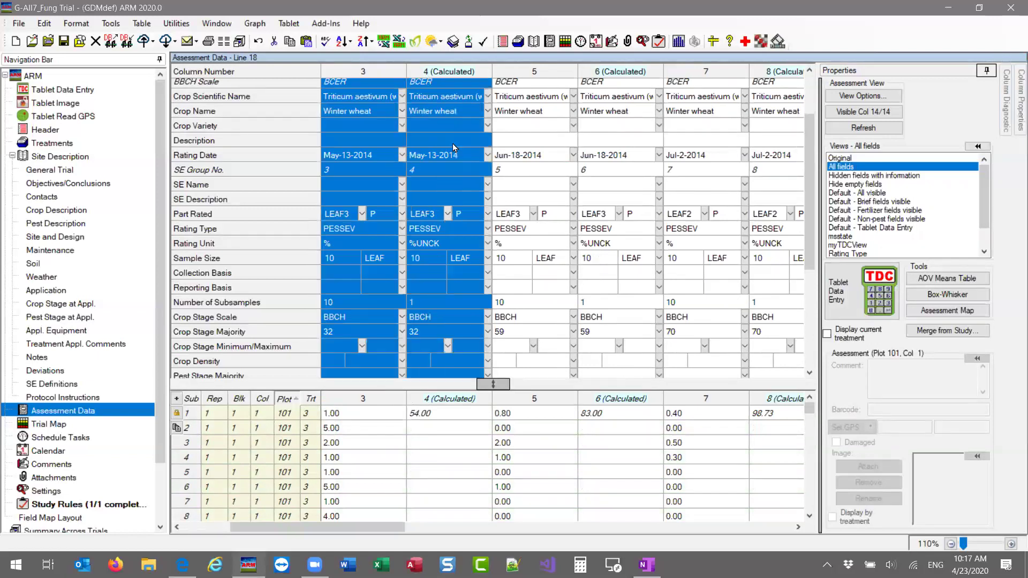
left_click(368, 233)
left_click(385, 155)
left_click(545, 157)
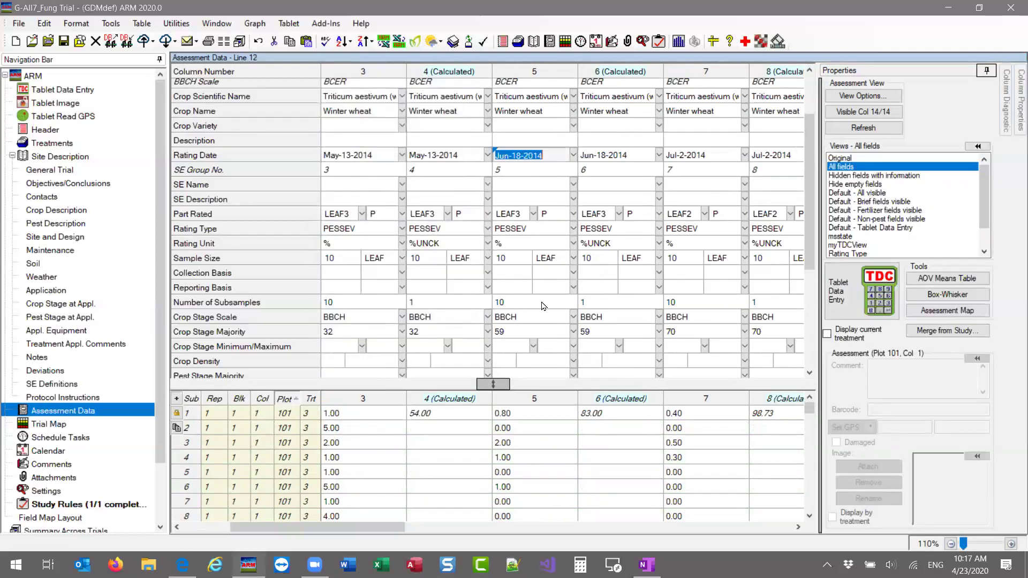
left_click(535, 230)
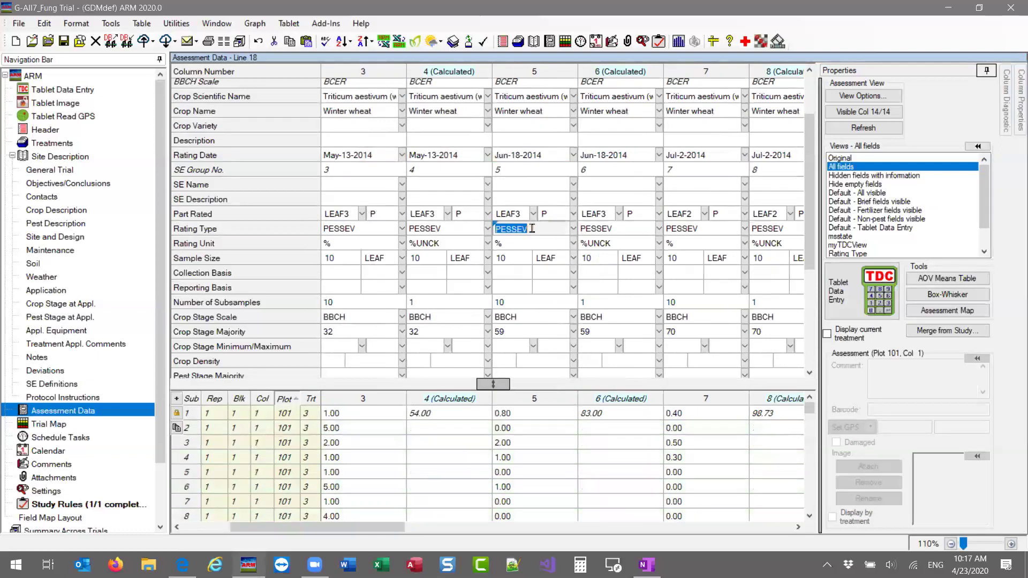
left_click(716, 156)
left_click(713, 236)
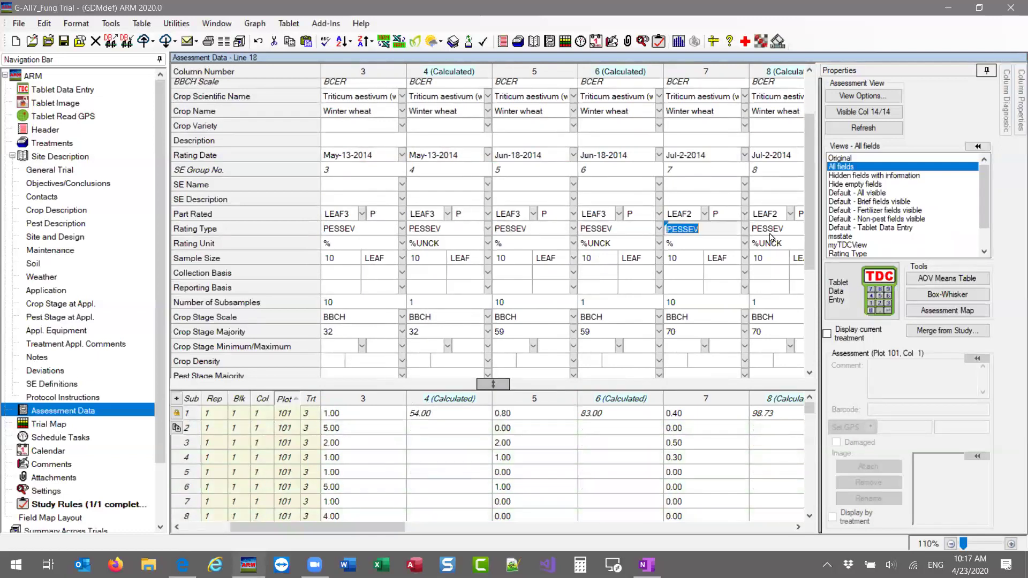
left_click(772, 232)
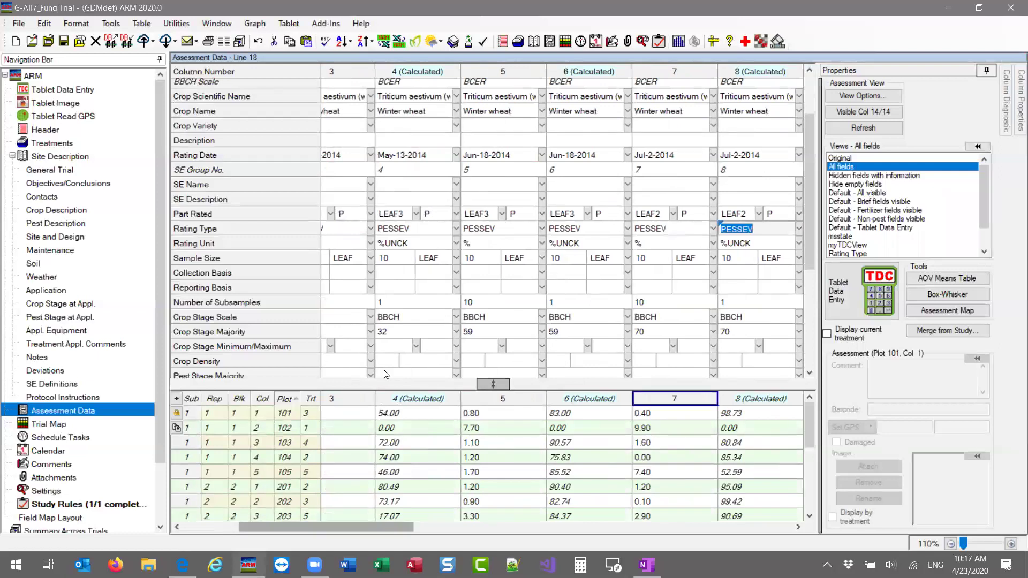
left_click(342, 234)
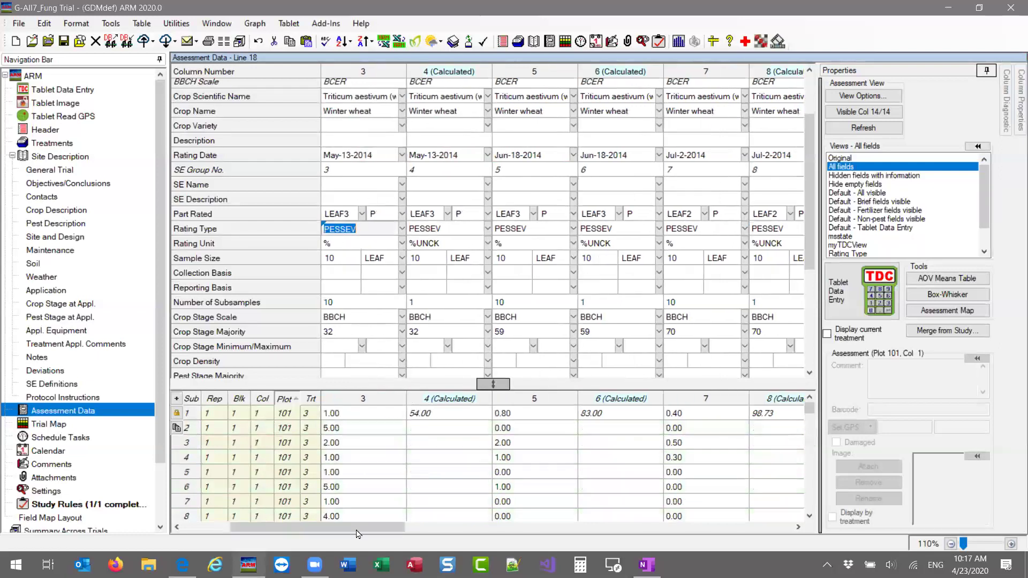
right_click(343, 234)
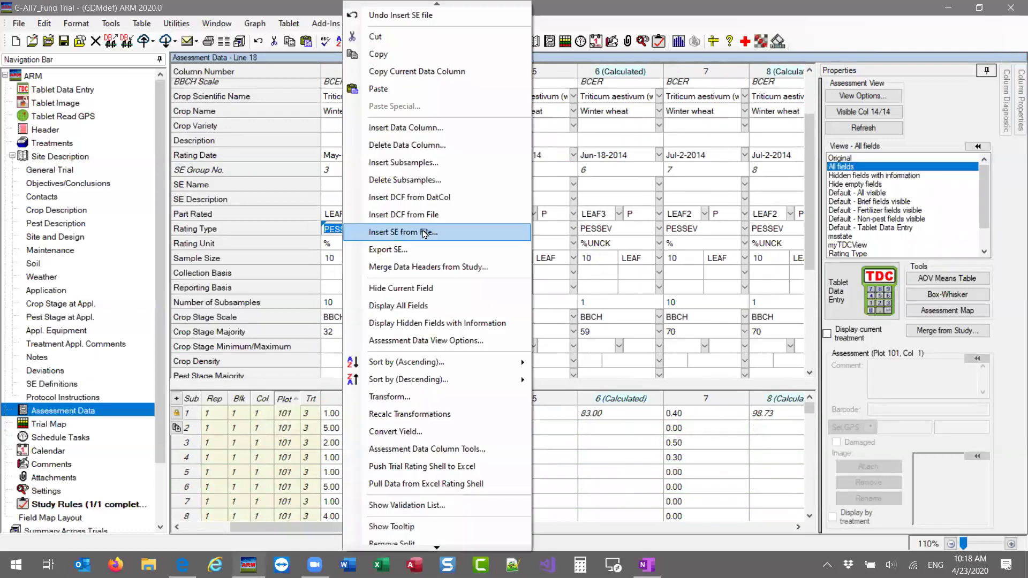
left_click(445, 233)
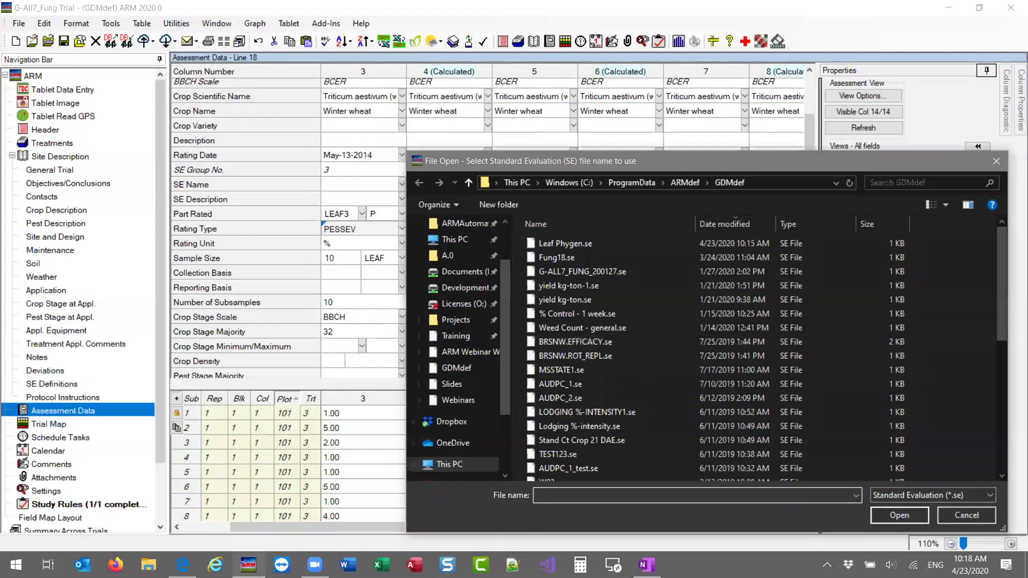
left_click(972, 517)
Start a standard evaluation export from assessment columns 3 and 4
right_click(352, 229)
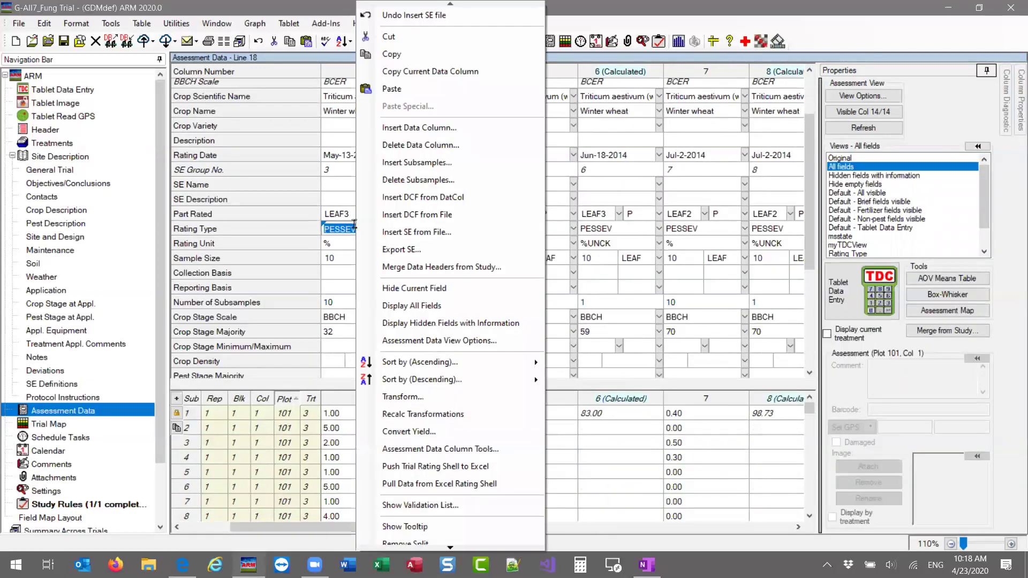
left_click(422, 253)
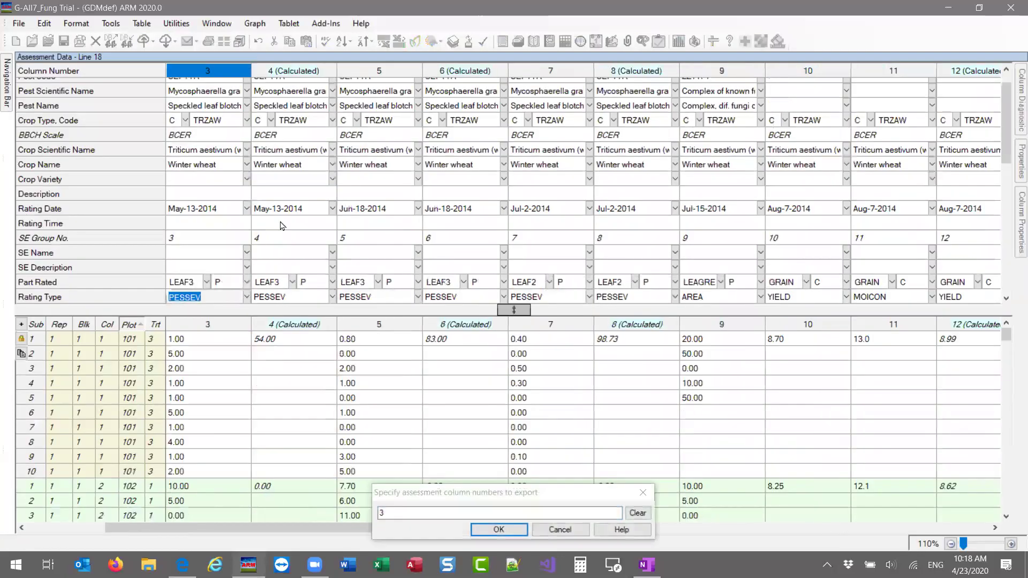
left_click(296, 72)
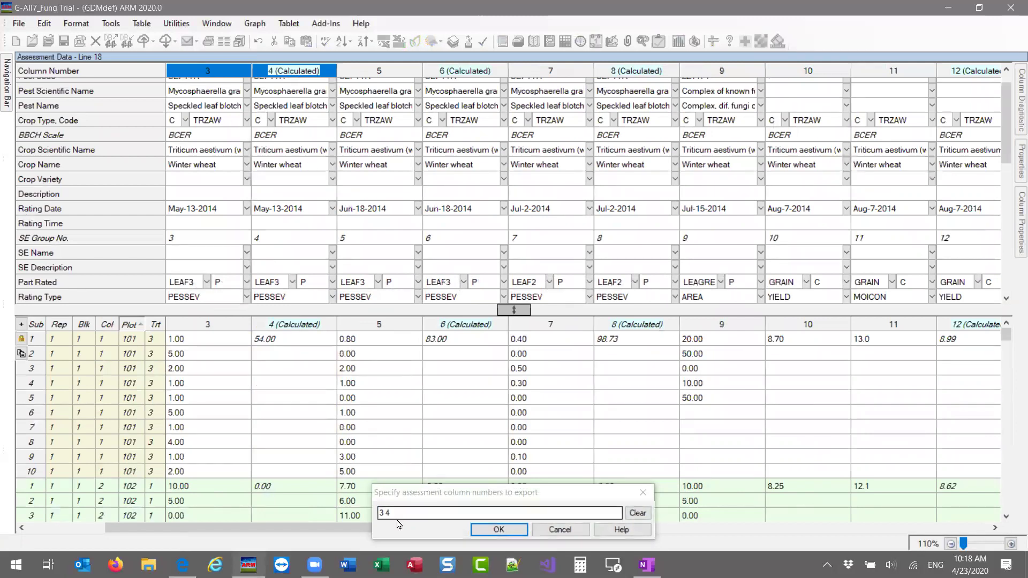
left_click(499, 531)
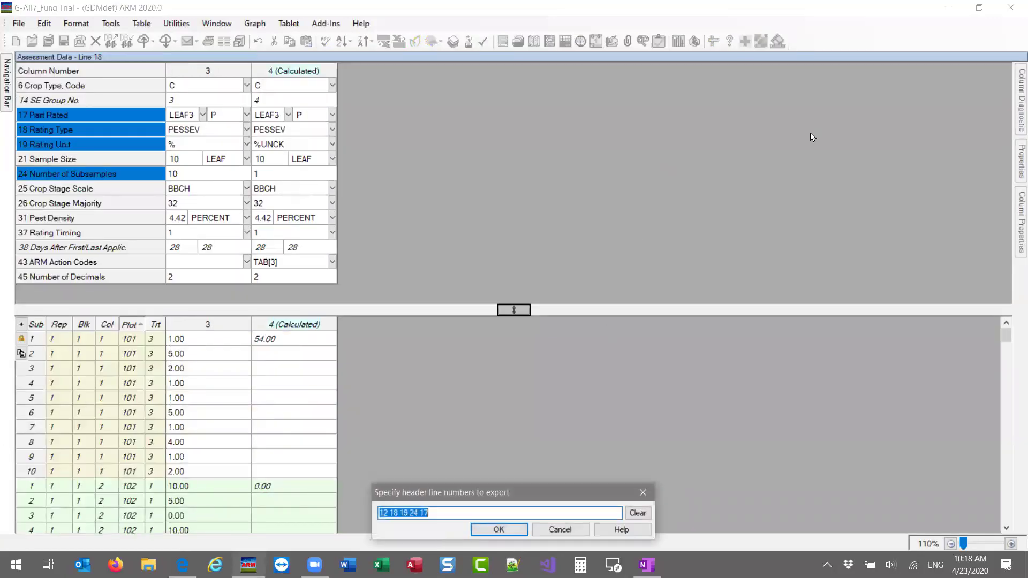
Load the saved view Hidden fields with information for the header lines available to export
left_click(1014, 158)
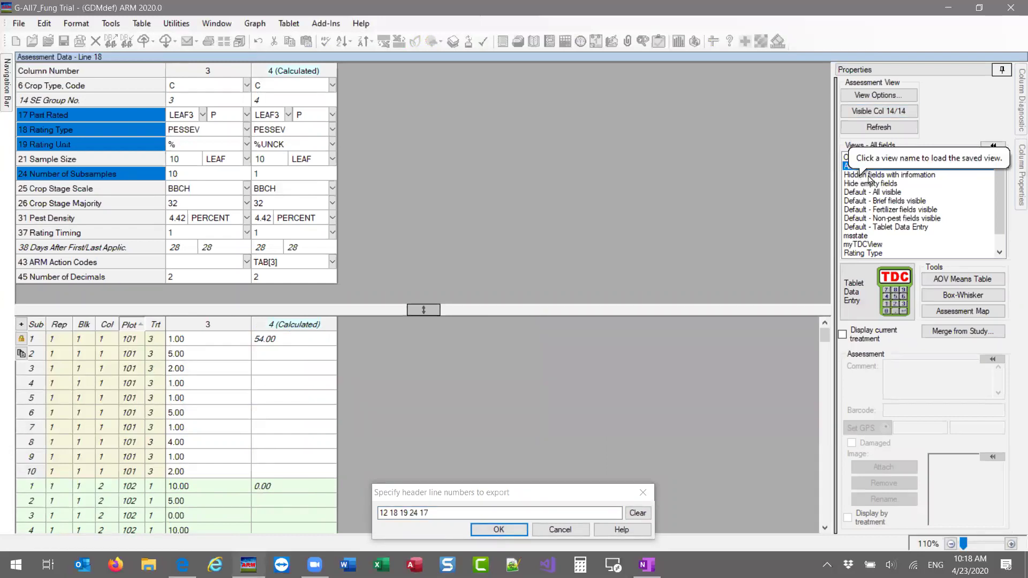
left_click(911, 176)
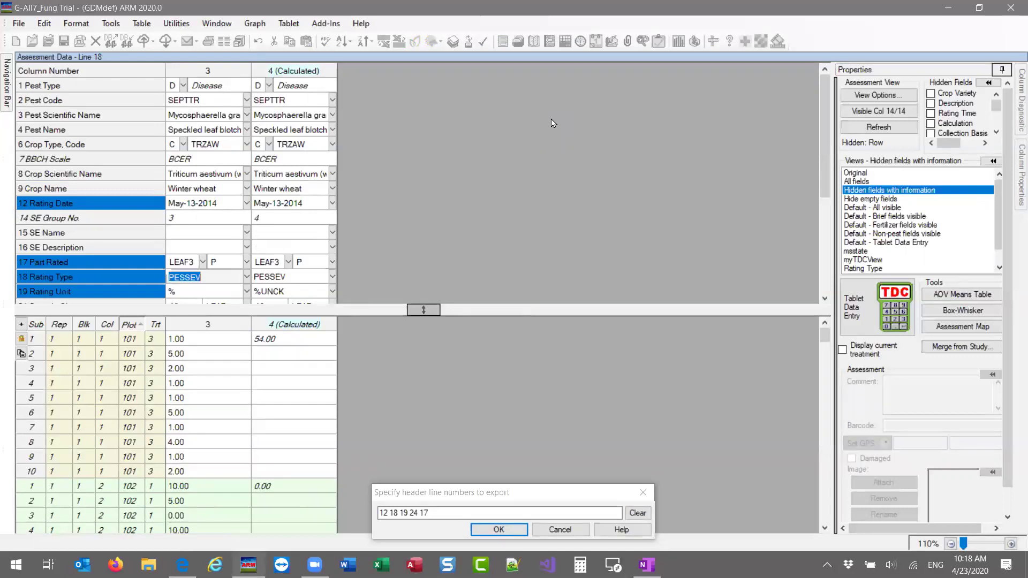
type("8")
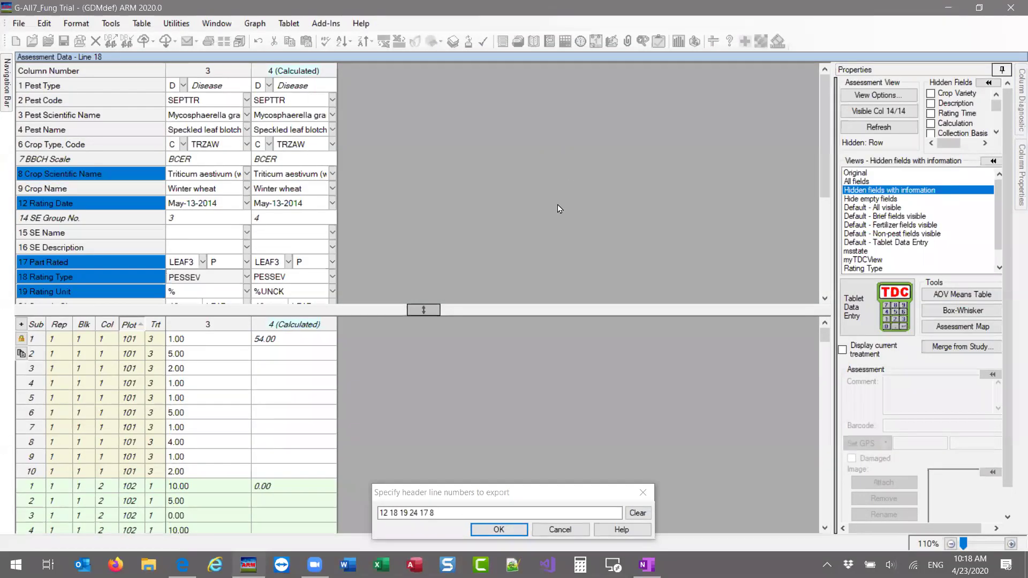
key("BackSpace")
key("BackSpace")
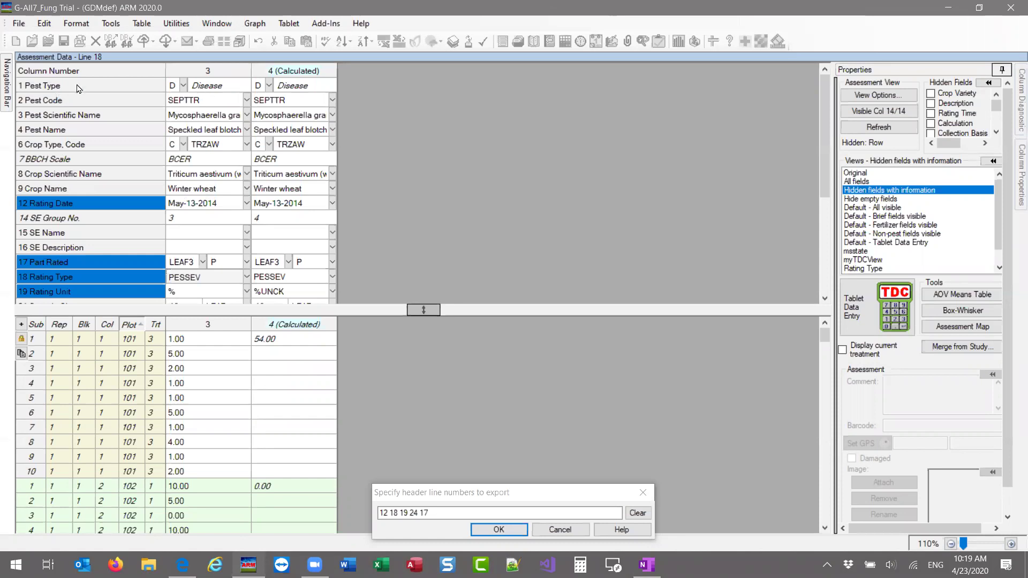
Add the Pest Type (line 1) and Sample Size (line 21) header fields to the export list
left_click(58, 87)
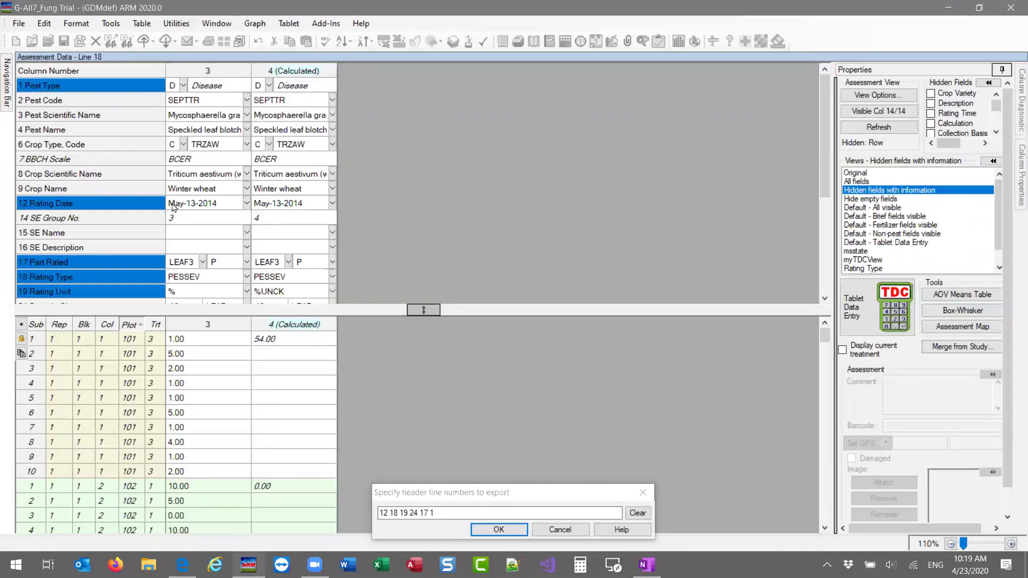
scroll(209, 204, "down", 2)
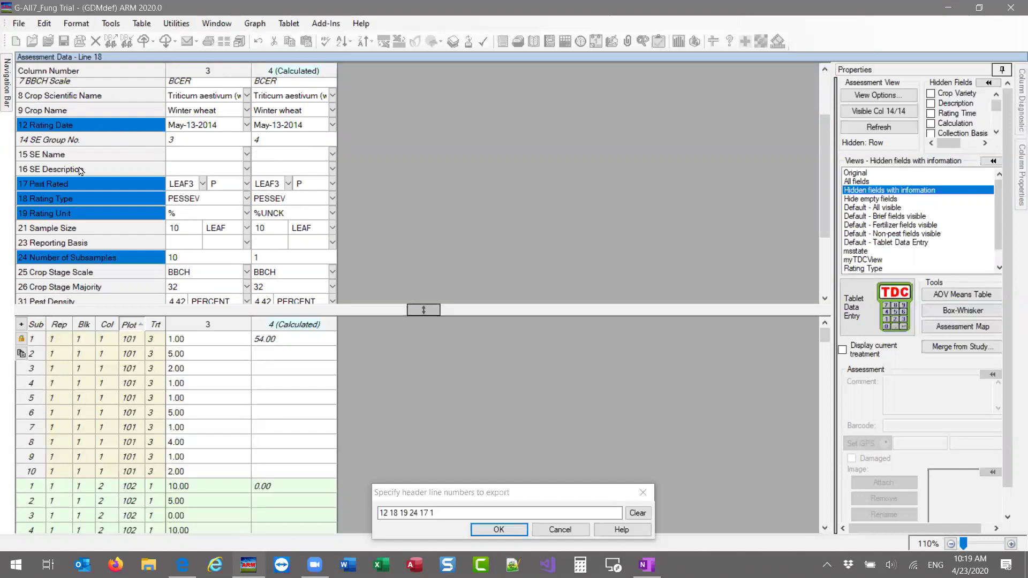
left_click(83, 232)
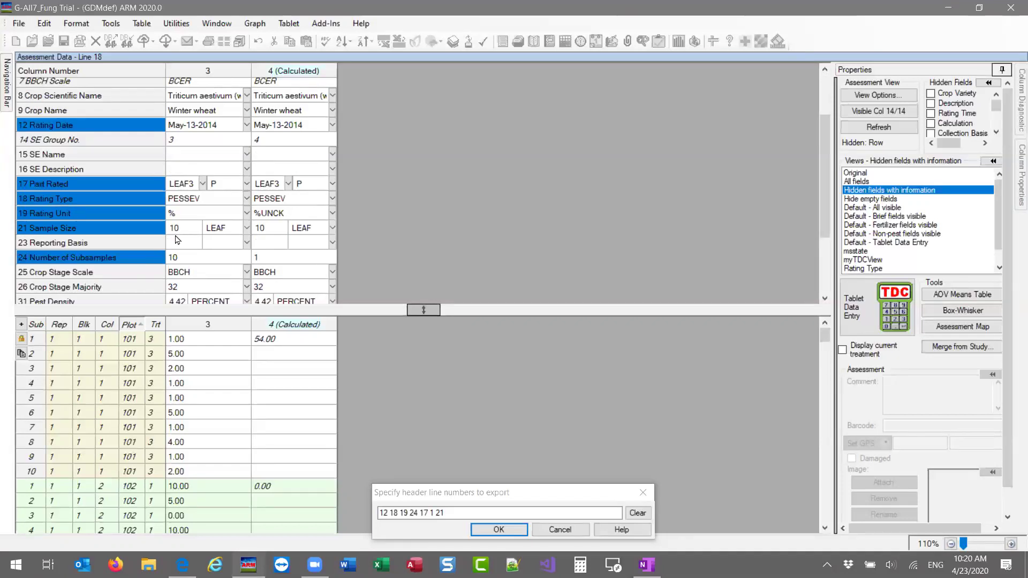
scroll(178, 240, "down", 2)
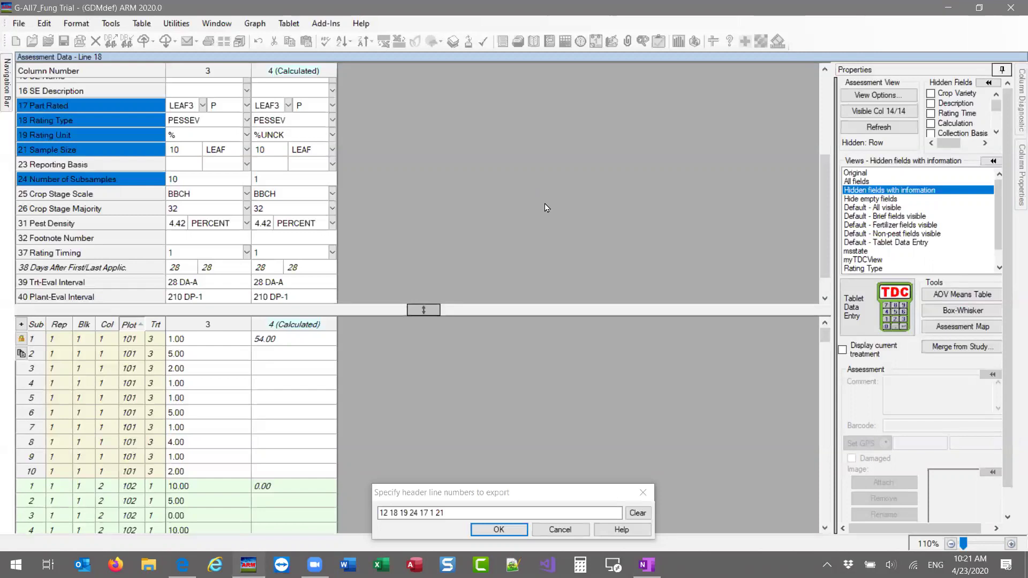
Add the Pest Code, Pest Scientific Name and Pest Name header lines to the export list
scroll(212, 202, "up", 4)
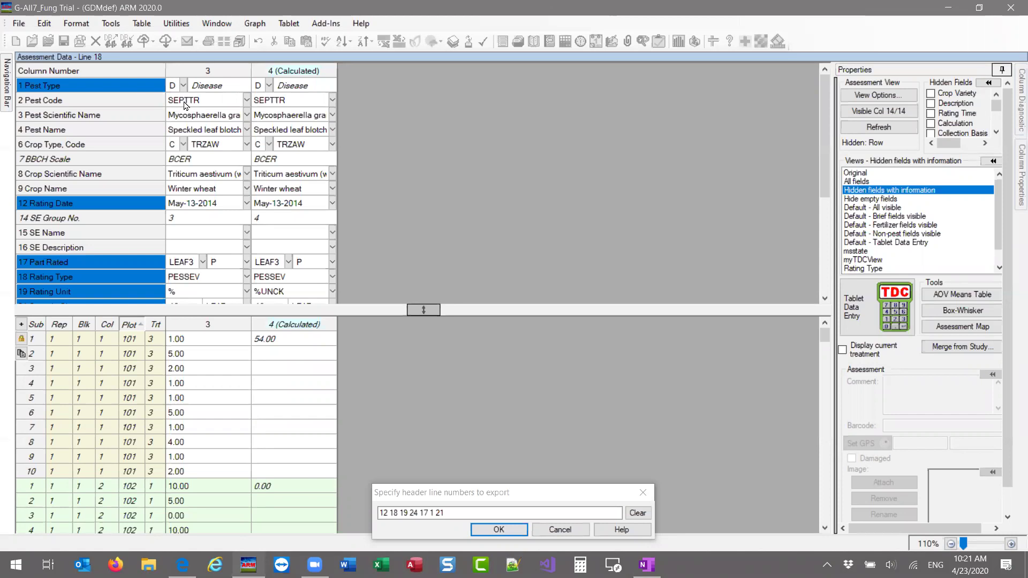
left_click(110, 101)
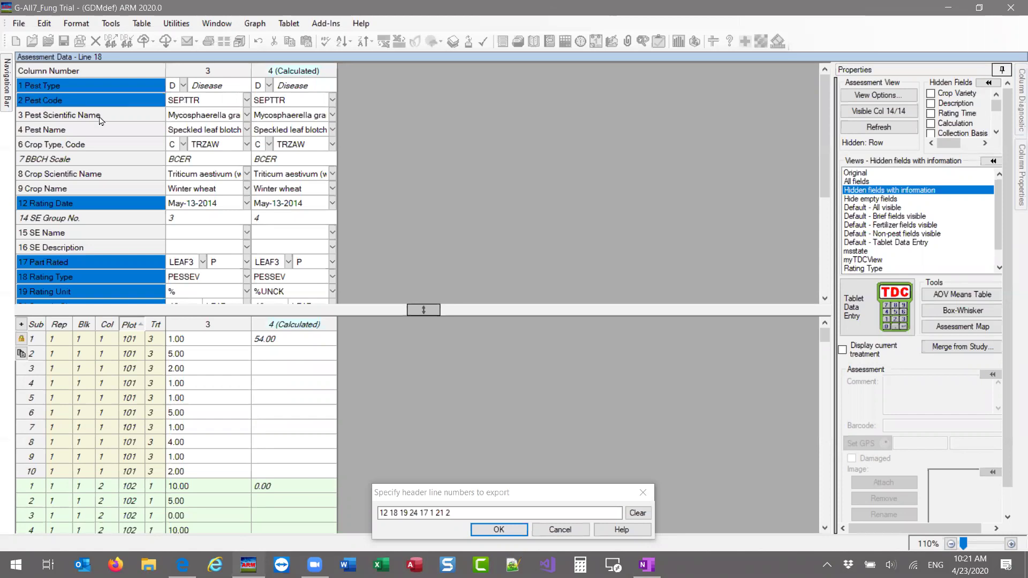
left_click(102, 120)
left_click(93, 131)
left_click(80, 100)
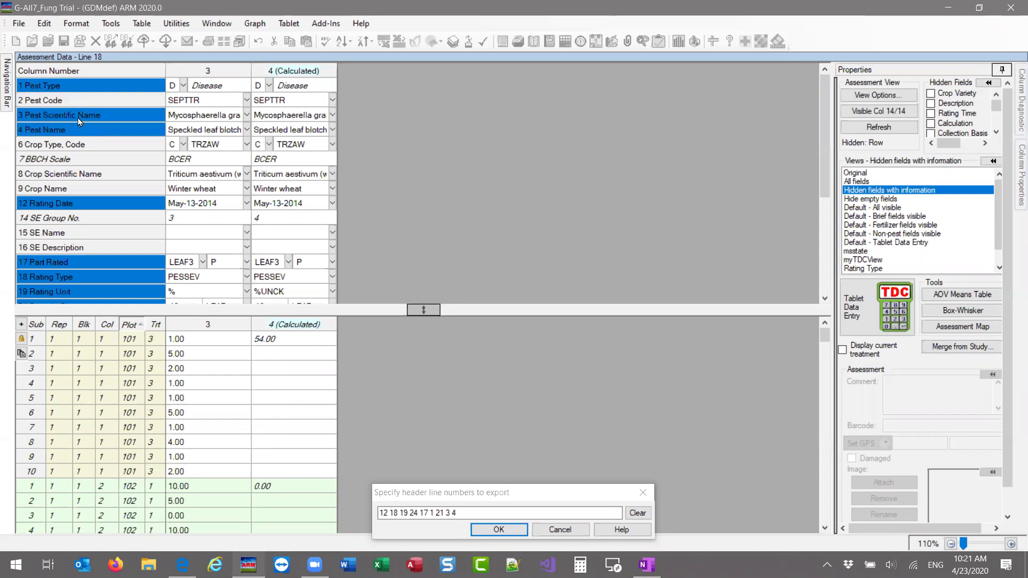
left_click(96, 102)
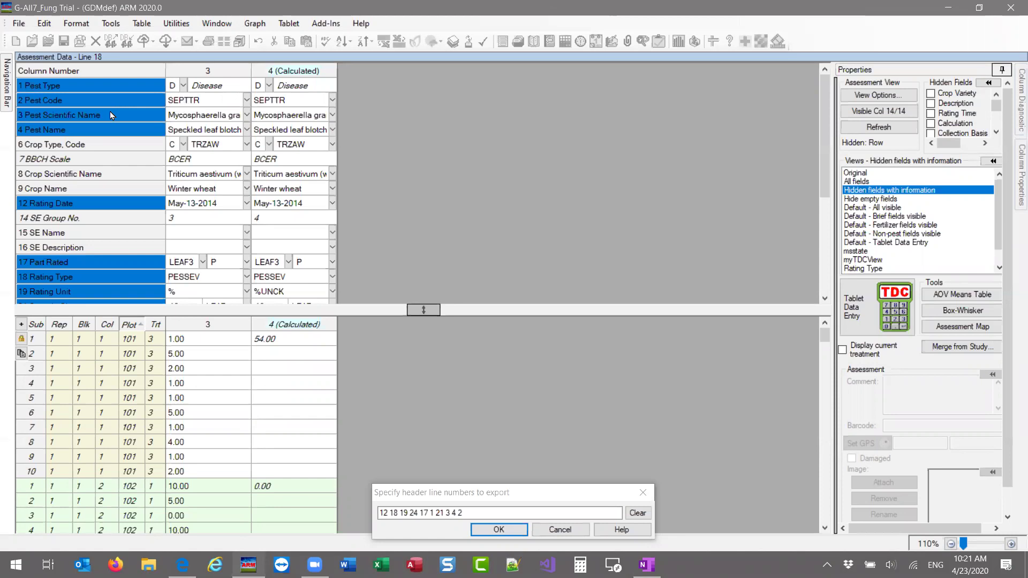
left_click(180, 105)
left_click(207, 105)
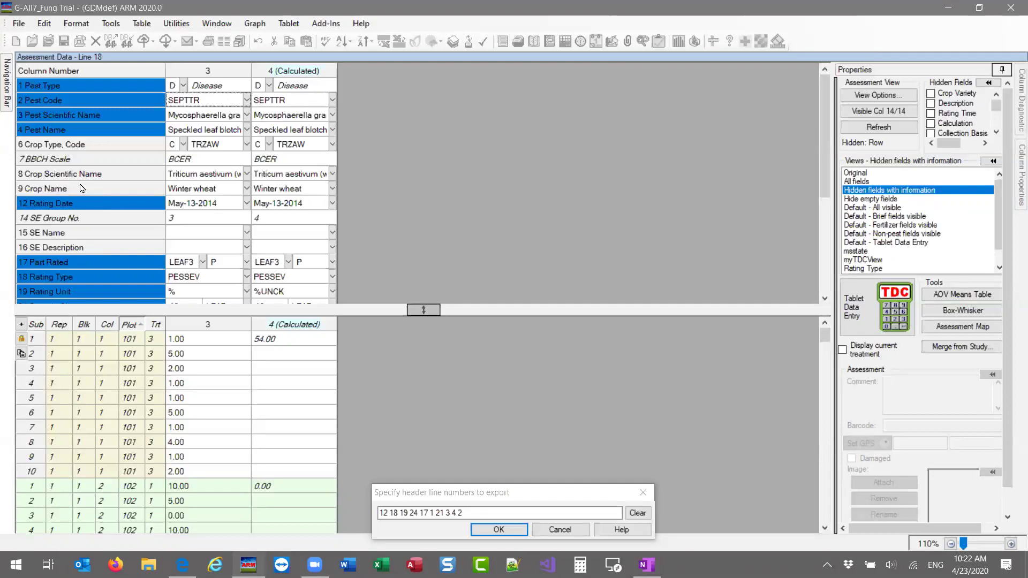
Remove the four pest header lines, Pest Type through Pest Name, from the export list
left_click(62, 91)
left_click(60, 104)
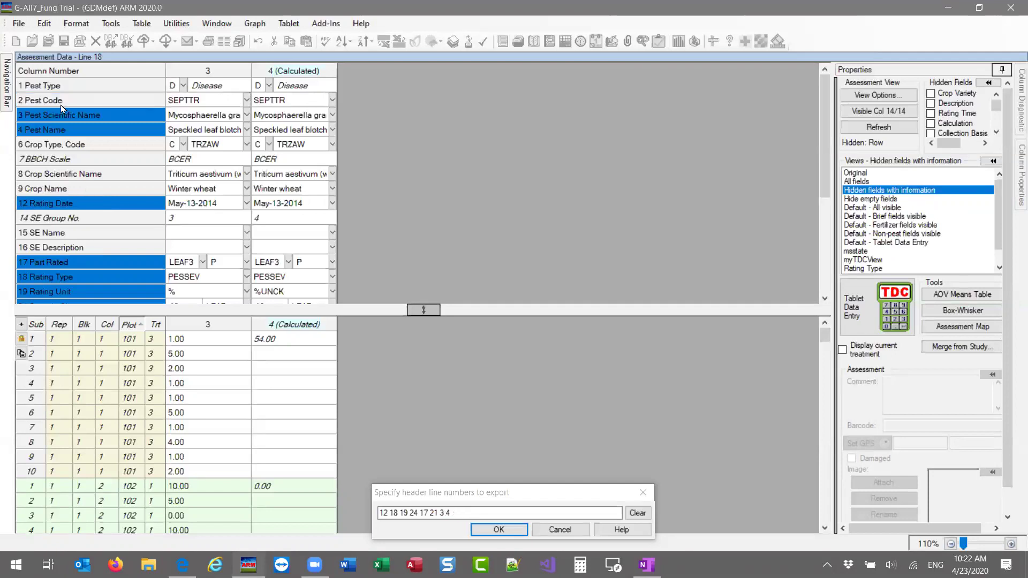
left_click(60, 114)
left_click(60, 130)
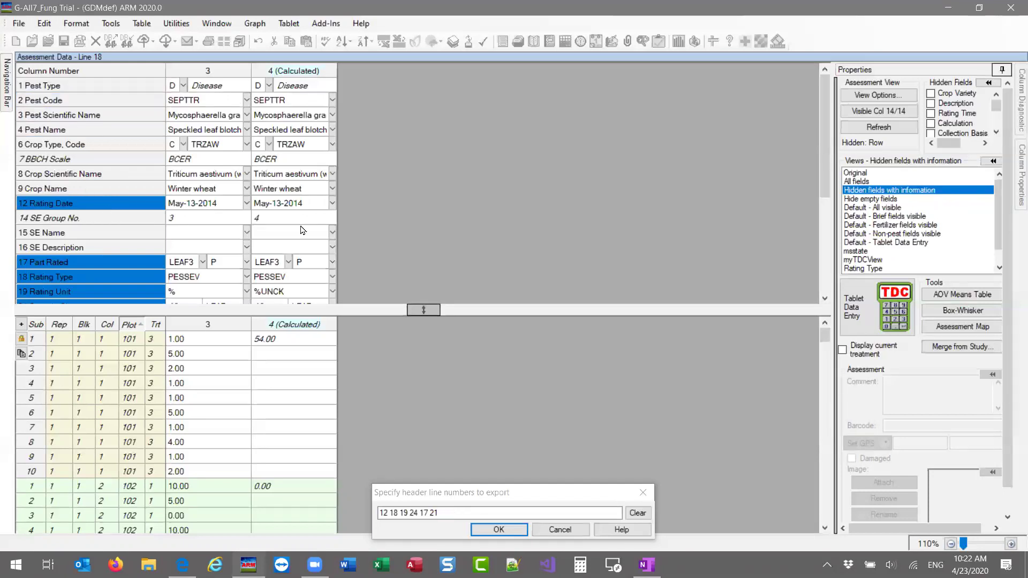
Add the Crop Stage Scale (line 25) and ARM Action Codes (line 43) header fields to the export list and accept it
left_click_drag(824, 107, 821, 158)
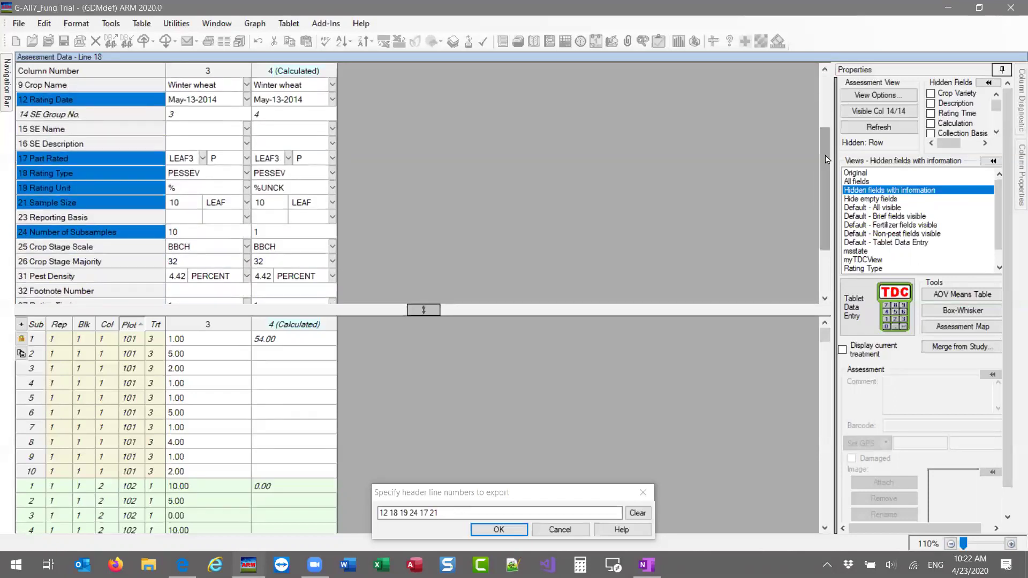
scroll(126, 160, "down", 2)
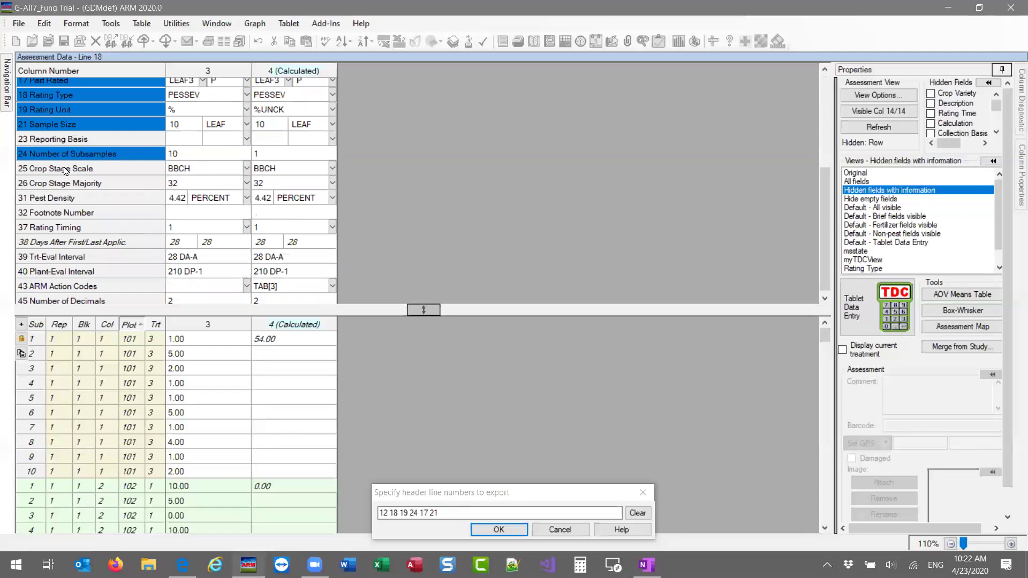
left_click(45, 173, "ctrl")
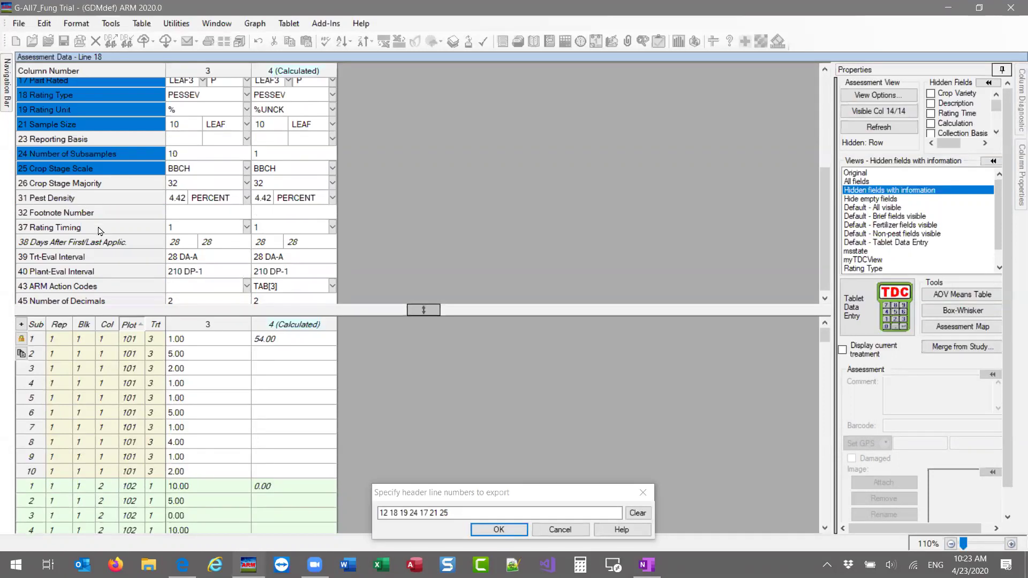
scroll(94, 271, "down", 1)
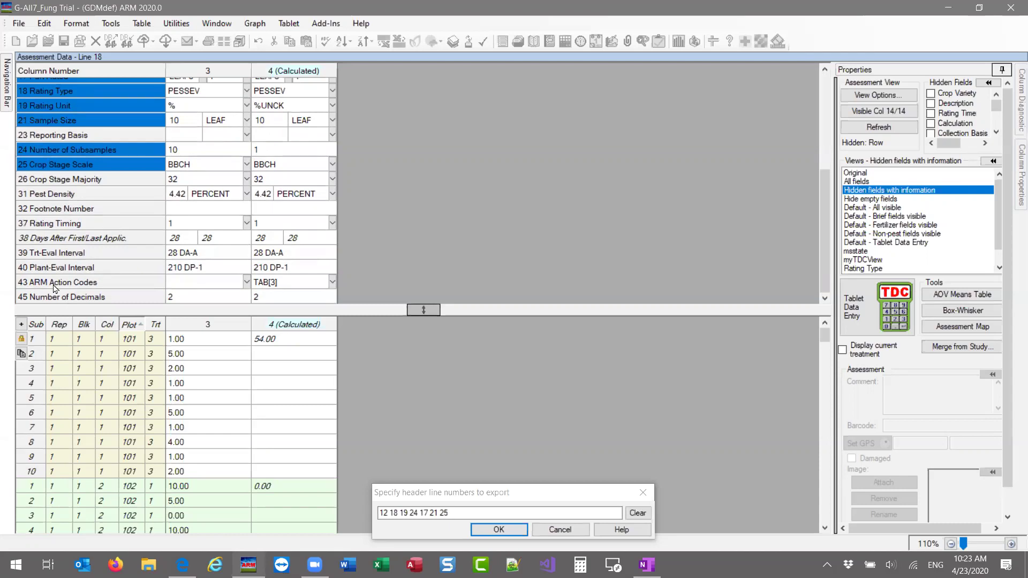
left_click(86, 288)
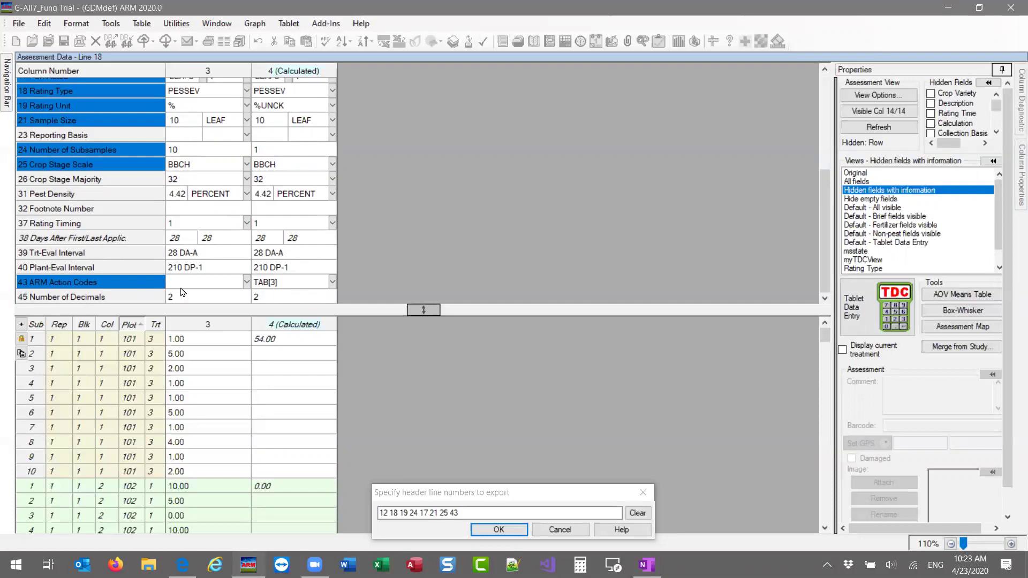
left_click(85, 303)
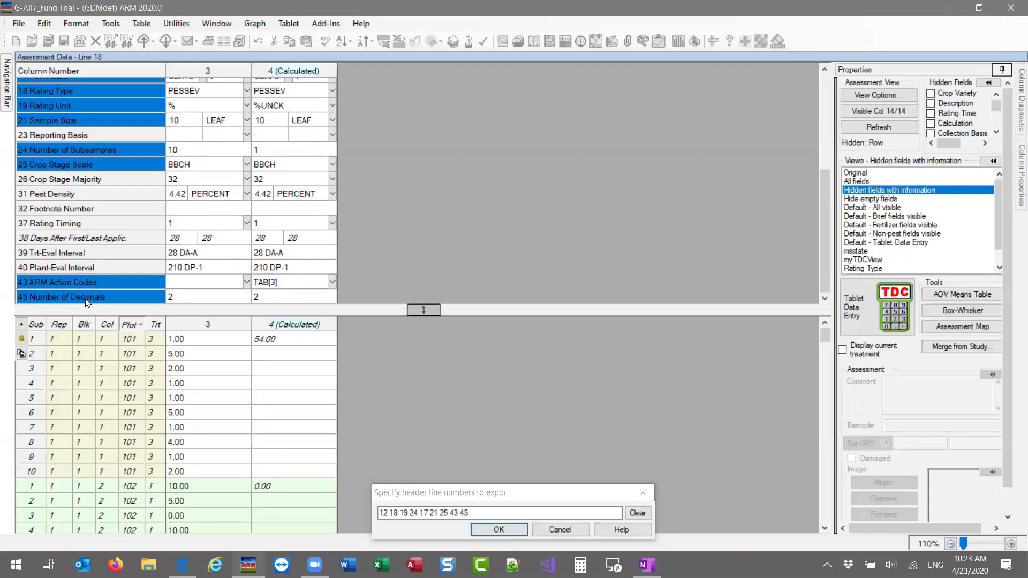
left_click(86, 302)
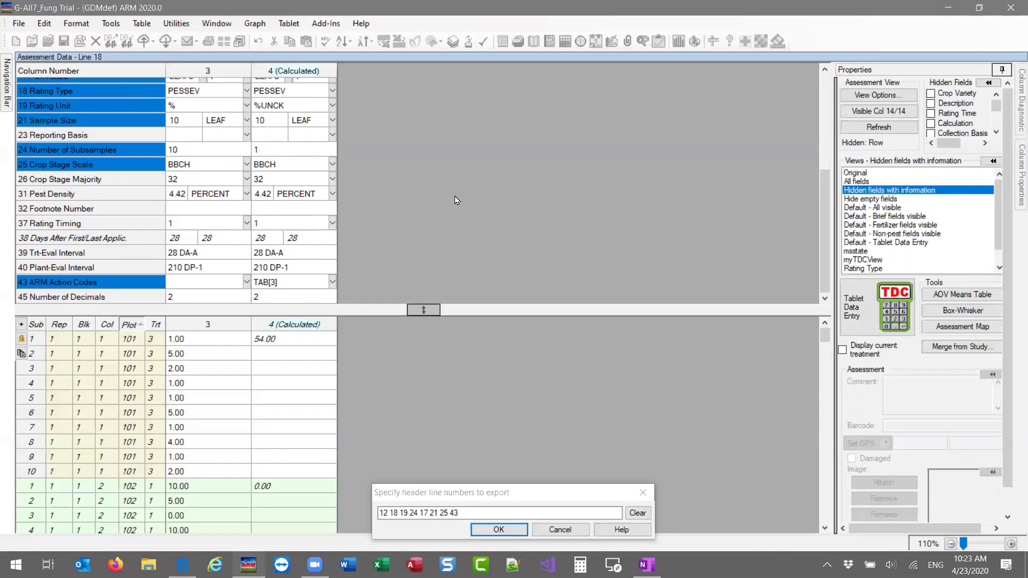
scroll(456, 201, "up", 3)
scroll(356, 243, "down", 3)
left_click(511, 530)
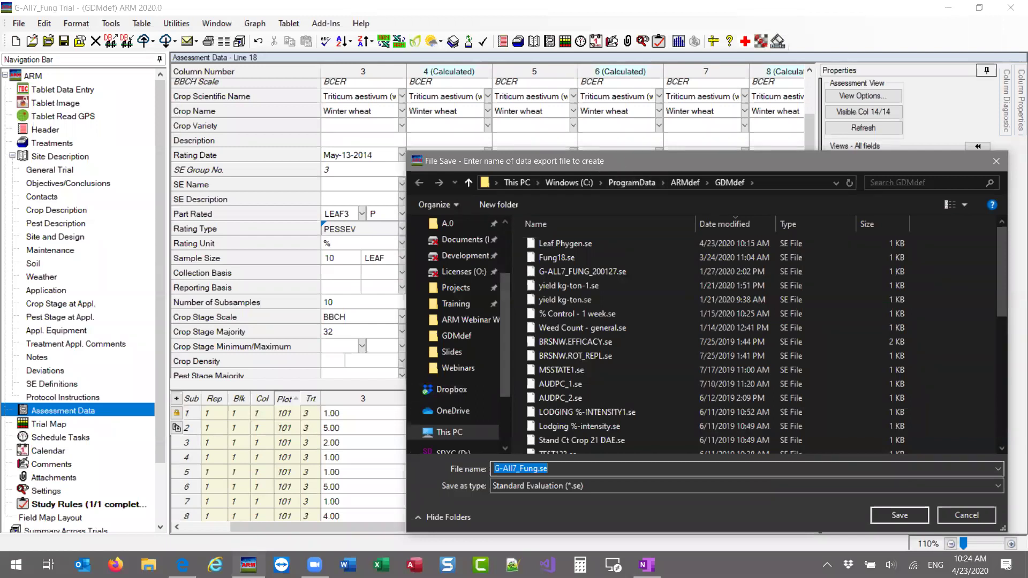
Save the exported standard evaluation in the GDMdef folder as Pest Sev 10L
type("P")
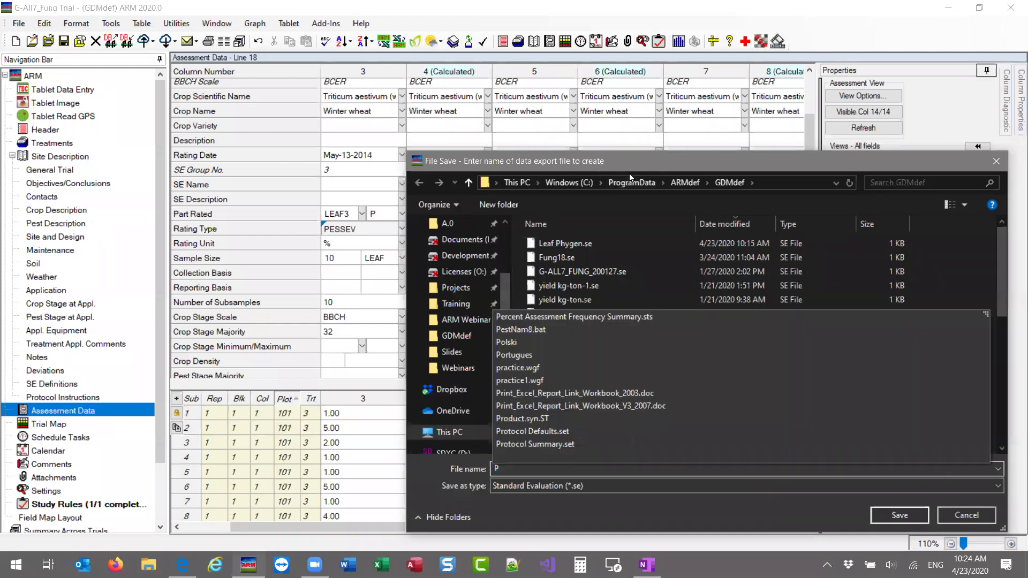
type("est Sev")
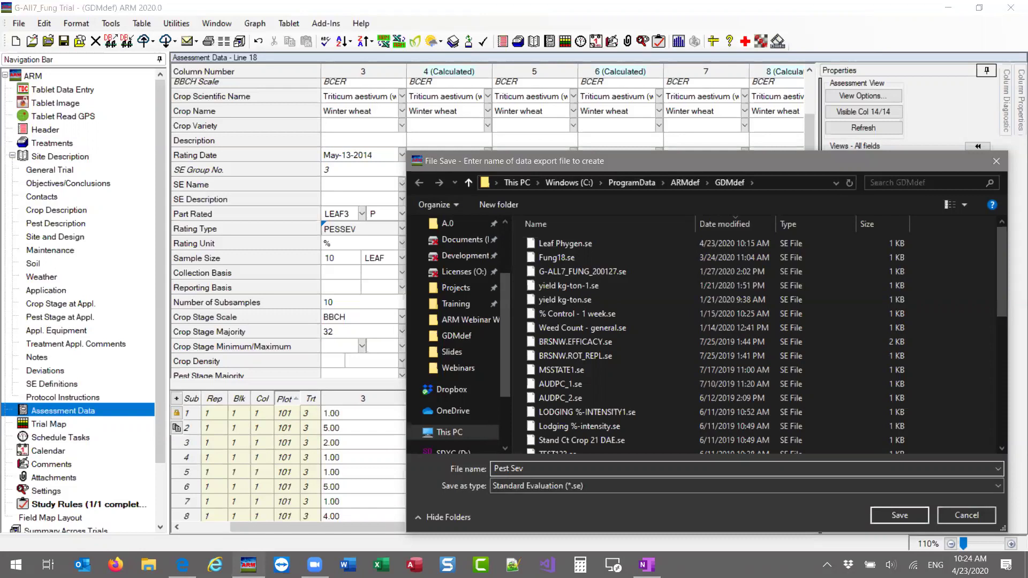
type("10")
type("L")
left_click(893, 514)
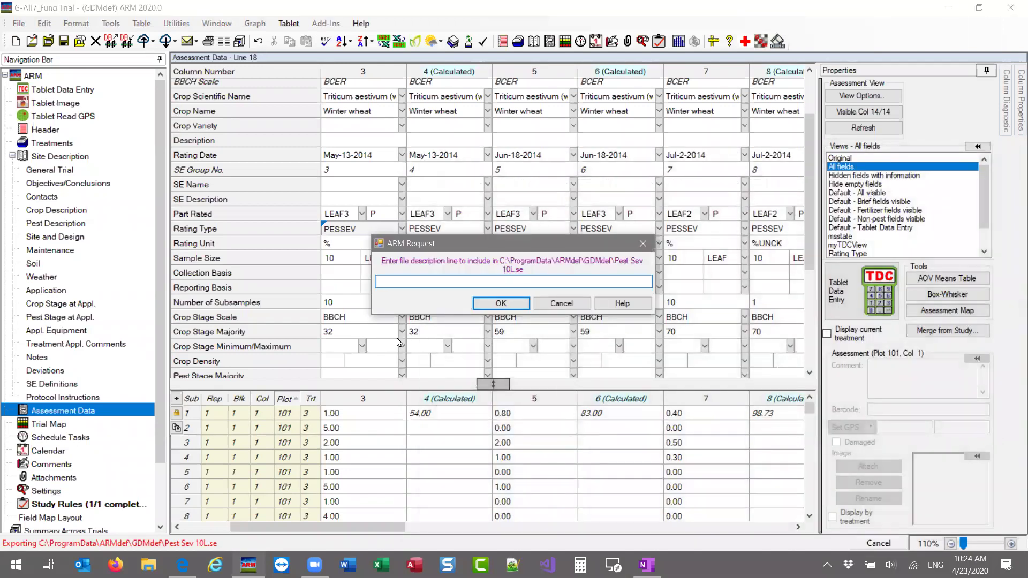
Enter the file description "Pest Sev on 10 Leaf" and finish the export
type("Pest Sev on 10 Leaf")
left_click_drag(580, 238, 658, 233)
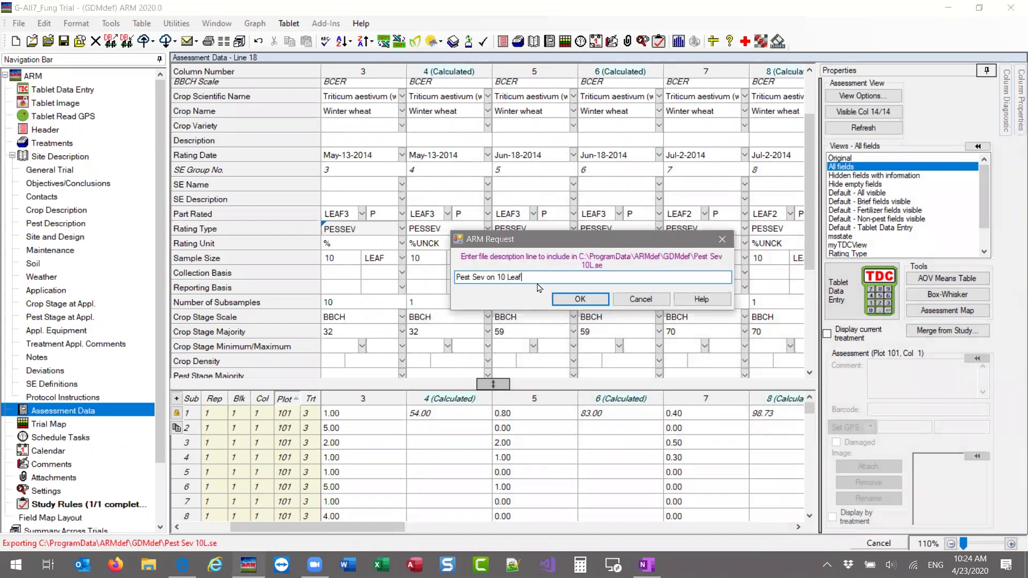
left_click(592, 299)
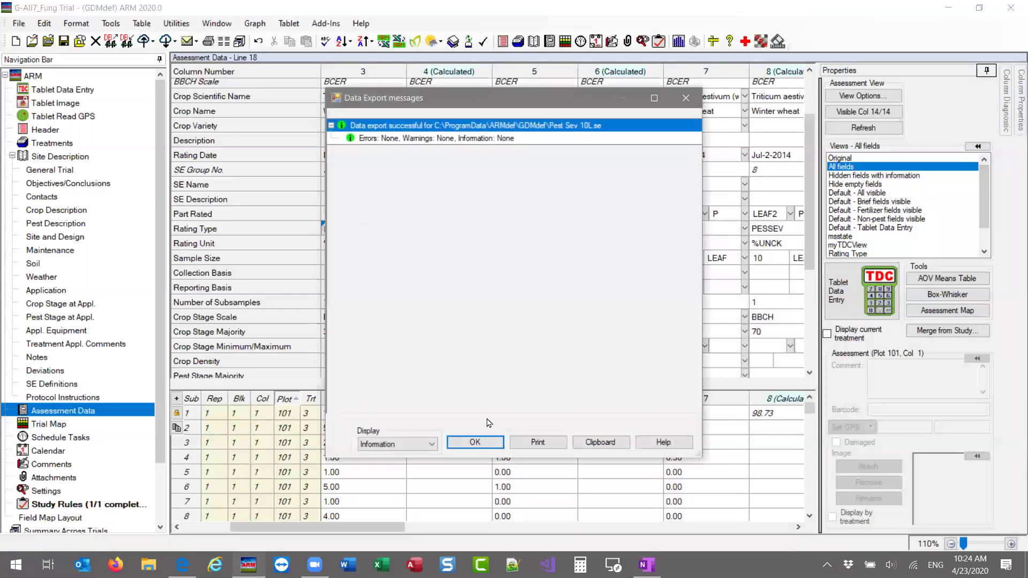
left_click(481, 442)
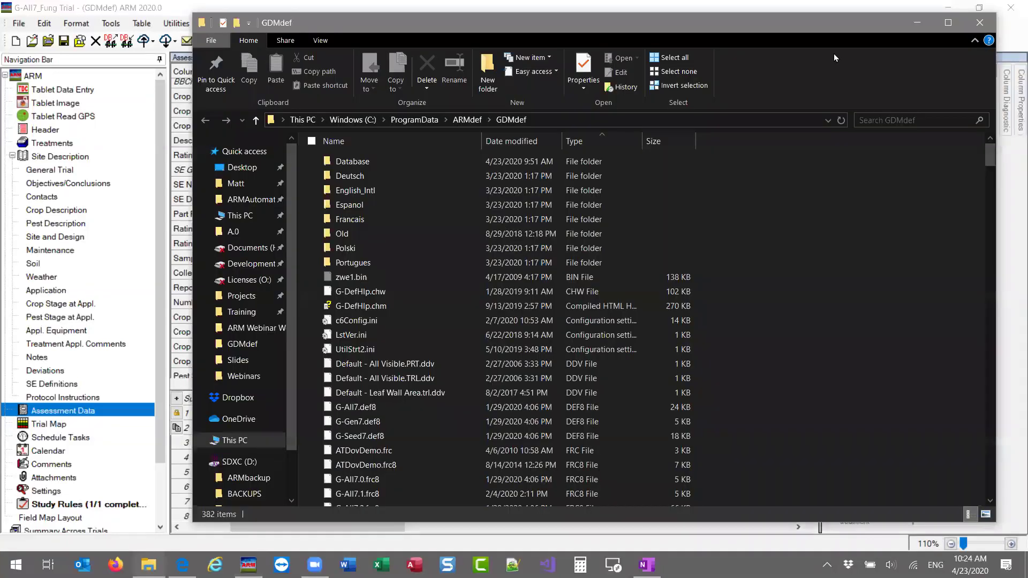
Close the GDMdef folder window and insert the standard evaluation Pest Sev 10L.se from file at empty assessment column 15
left_click(976, 30)
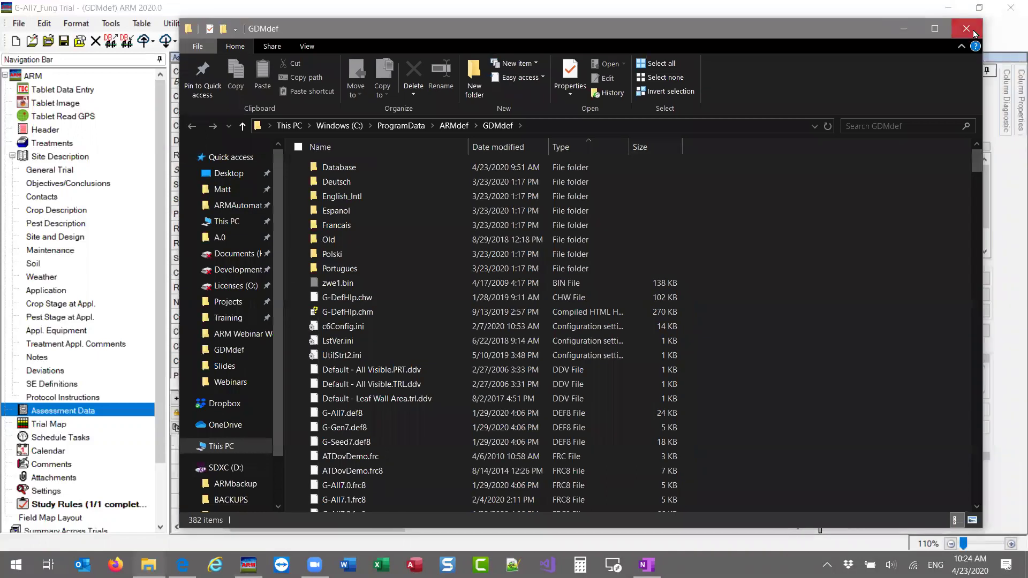
left_click_drag(350, 534, 592, 520)
left_click(489, 231)
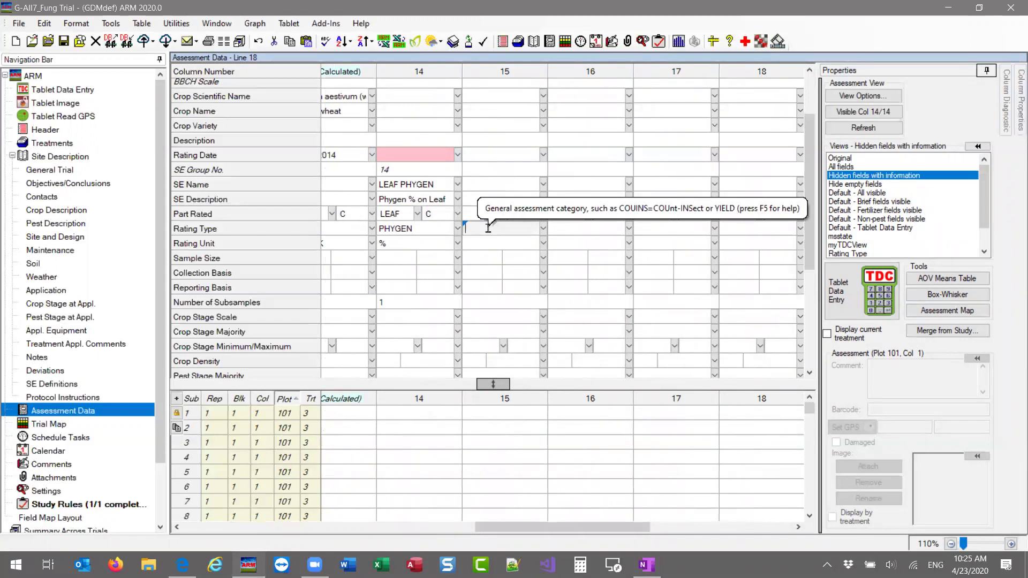
right_click(489, 229)
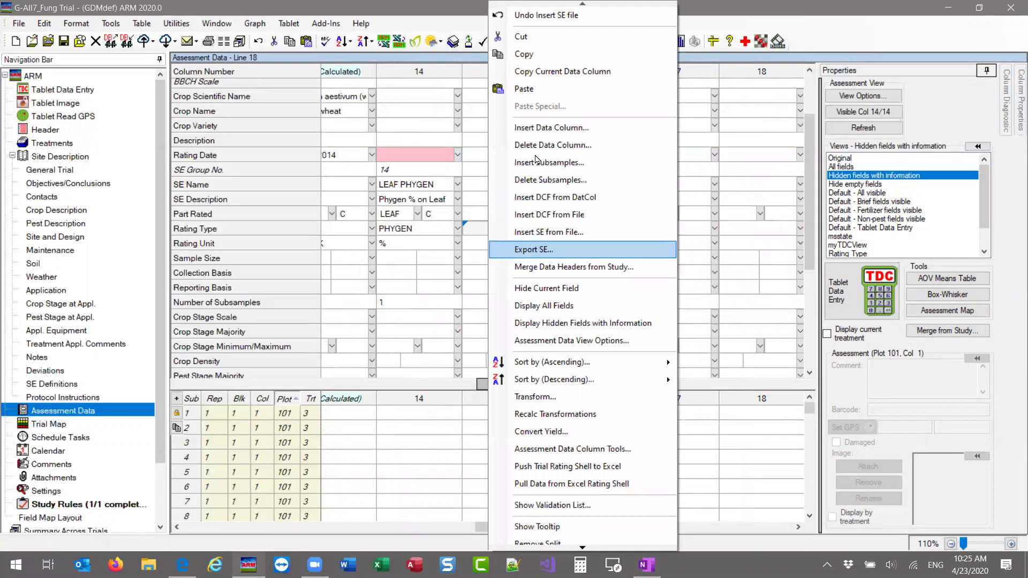
left_click(570, 241)
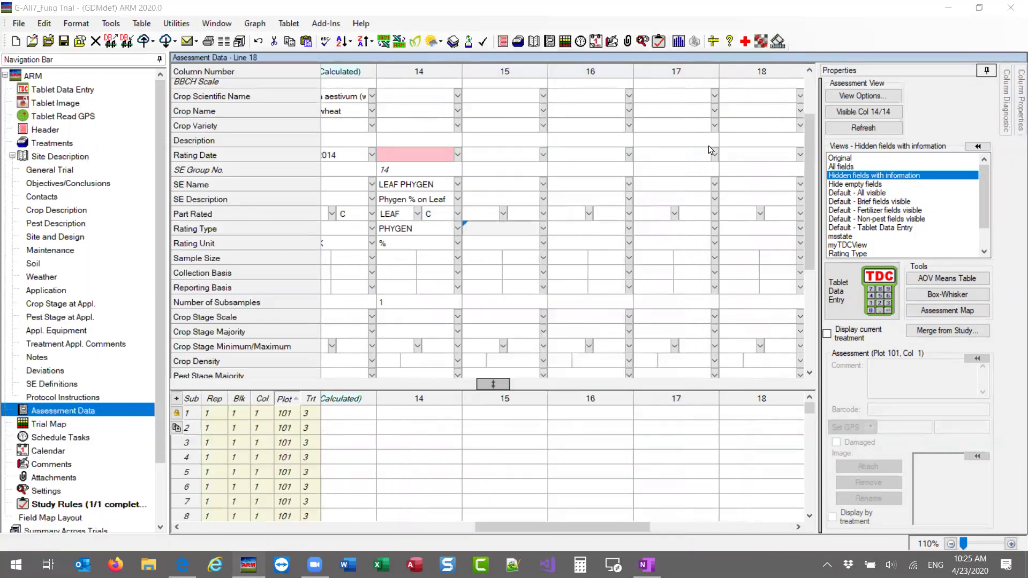
left_click(599, 244)
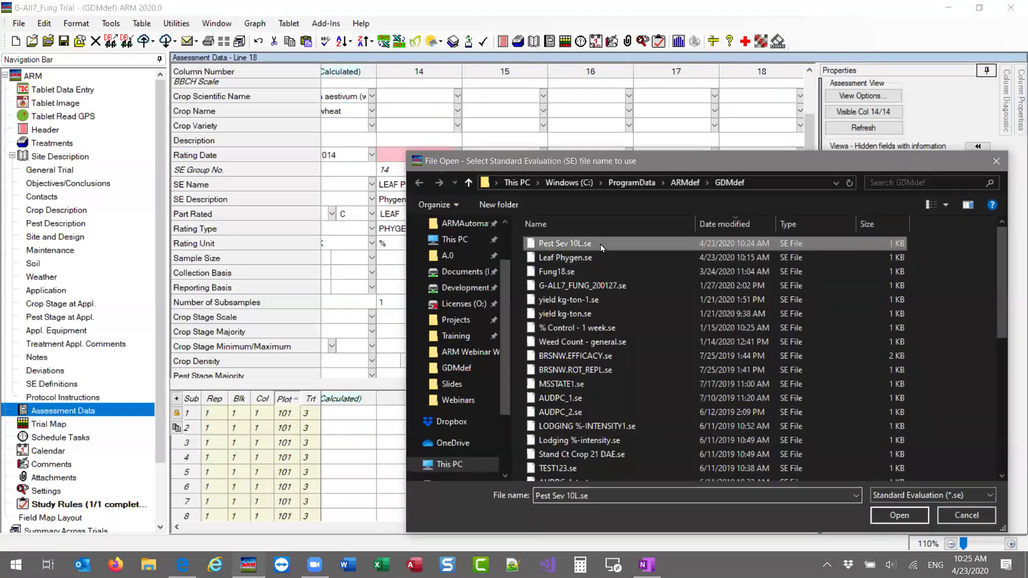
left_click(901, 518)
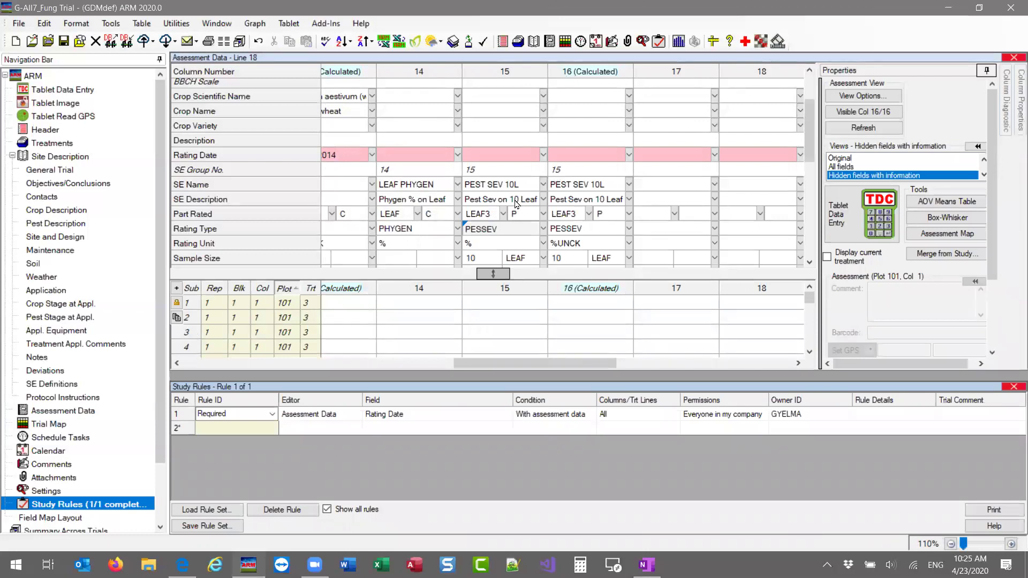
Examine the header fields of inserted columns 15 and 16, from the pest and crop lines down to ARM Action Codes
scroll(516, 205, "up", 2)
scroll(517, 204, "down", 2)
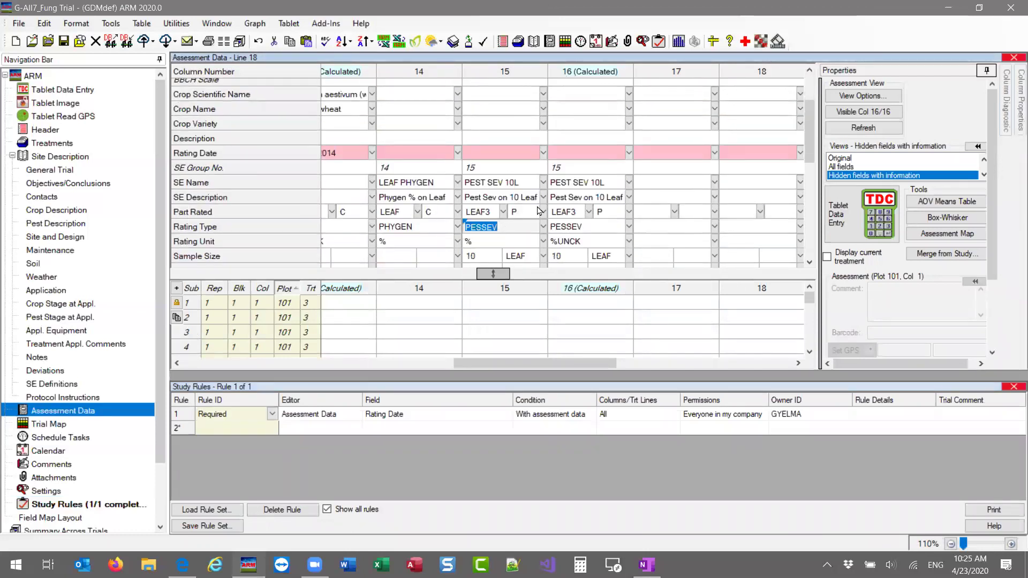
scroll(525, 211, "up", 1)
scroll(525, 211, "up", 2)
scroll(522, 209, "down", 2)
scroll(517, 206, "up", 2)
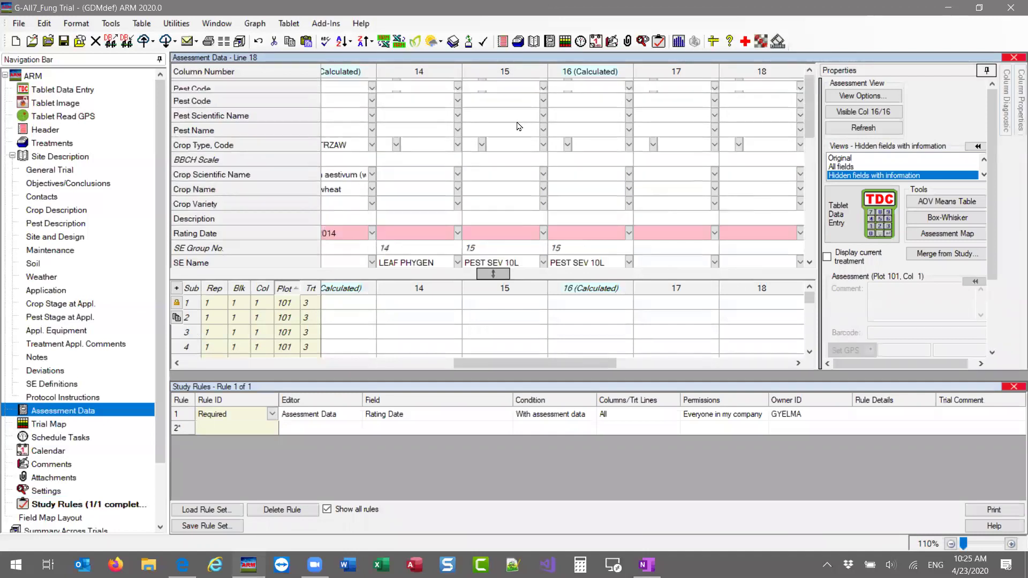
scroll(517, 182, "down", 3)
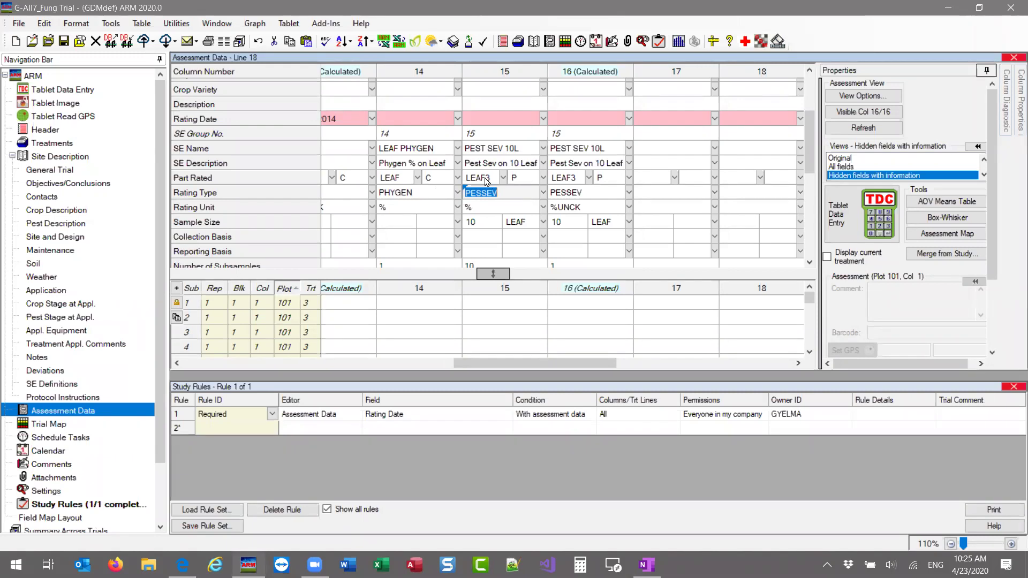
left_click_drag(485, 184, 614, 224)
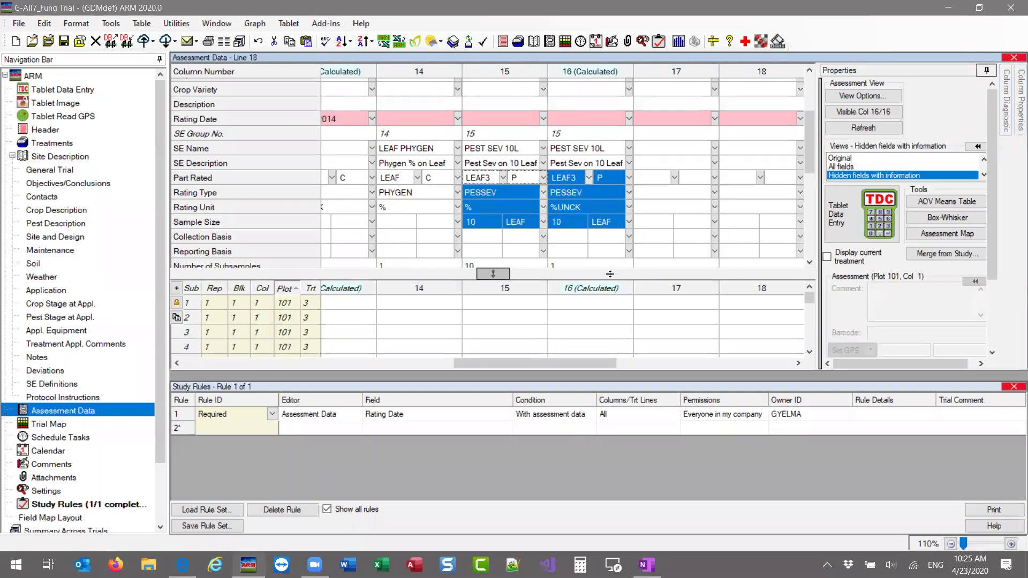
scroll(571, 225, "down", 4)
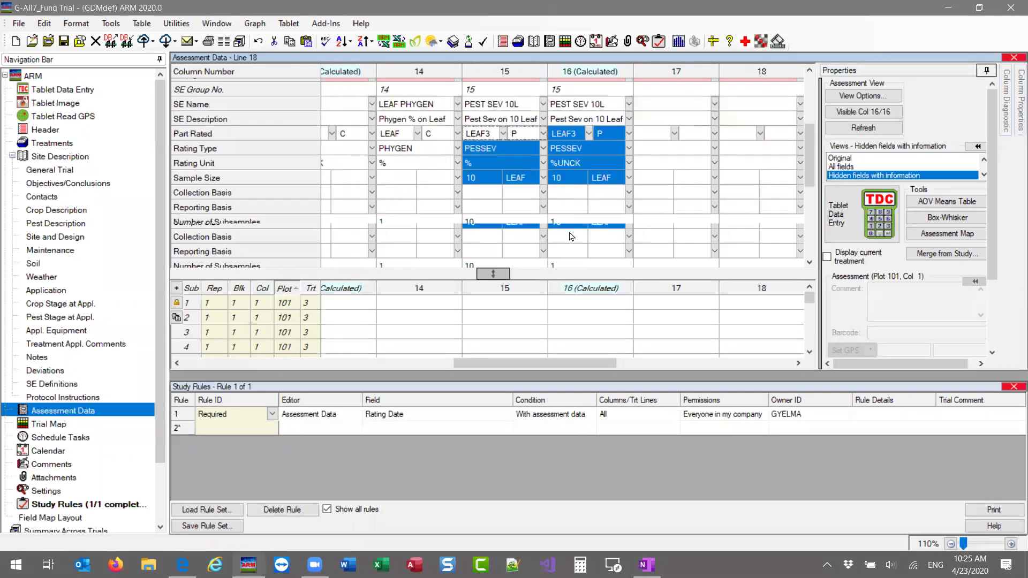
scroll(570, 219, "down", 2)
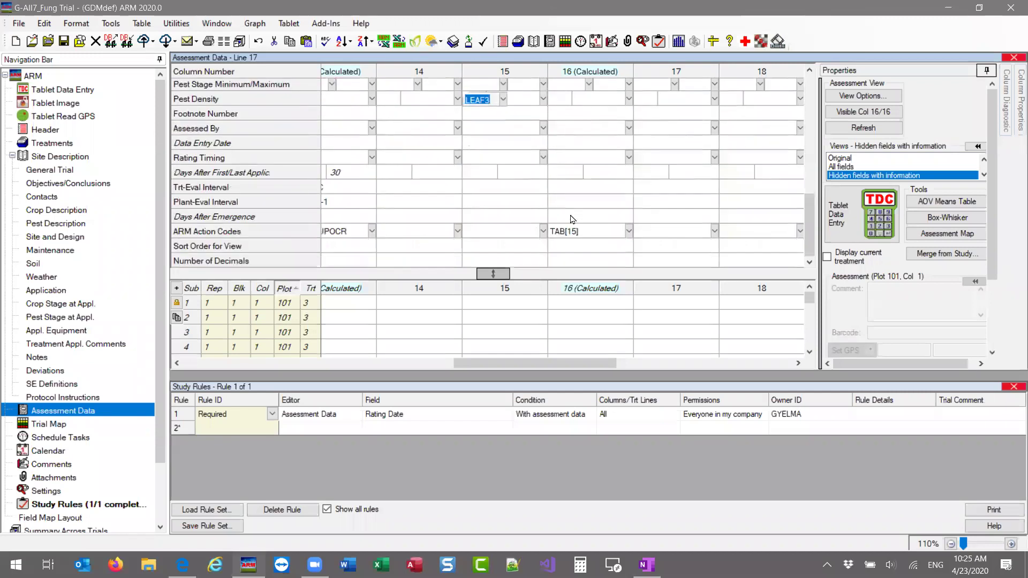
left_click(581, 233)
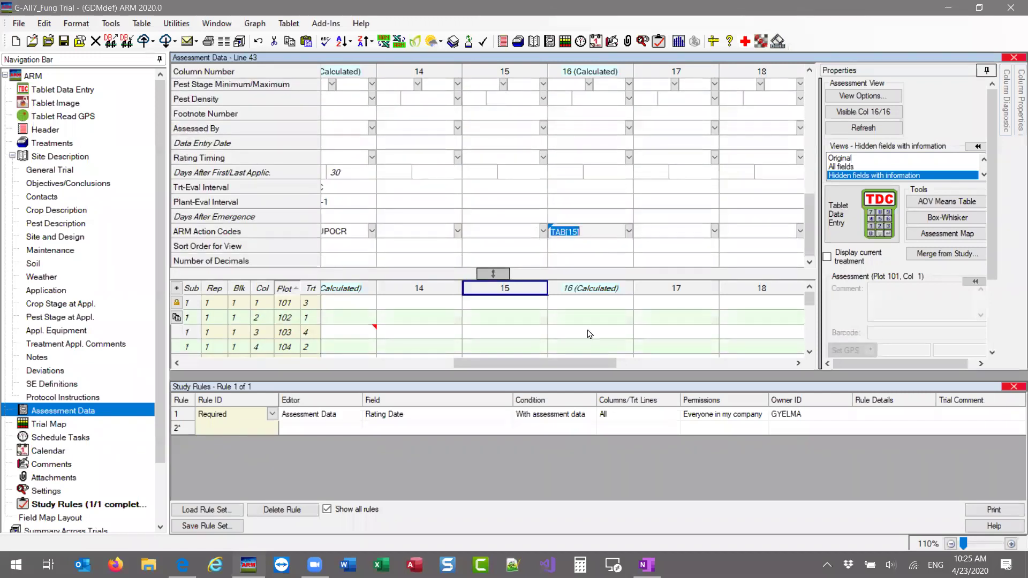
Enter sample ratings in column 15 for plots 101 and 102, beginning 1, 2, 4, 5, plus 5 for plot 103's first subsample
left_click(522, 303)
key("Return")
type("2")
key("Return")
type("5 2 5 8")
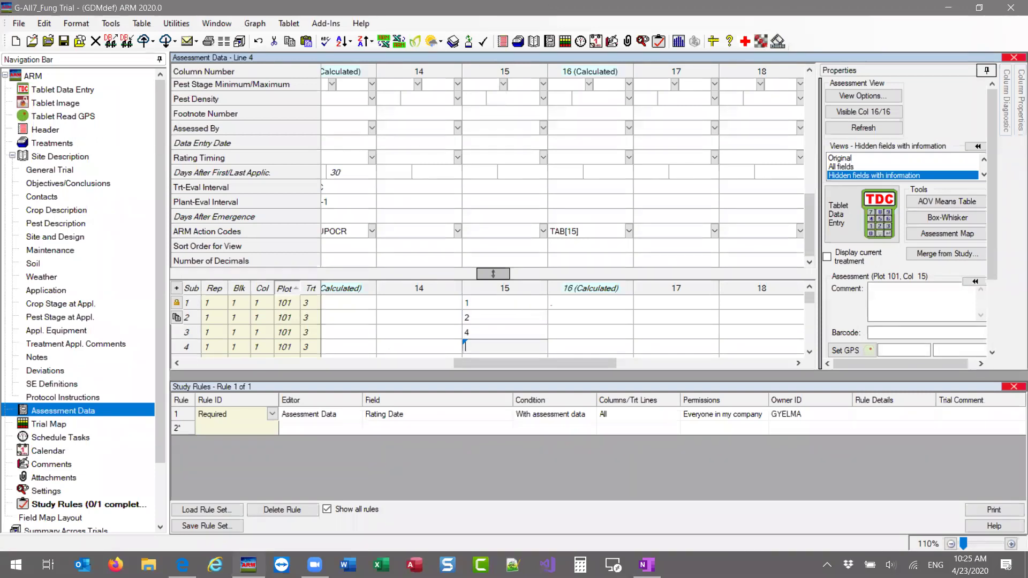
type(" 5 2 5 3 6 5 2 ")
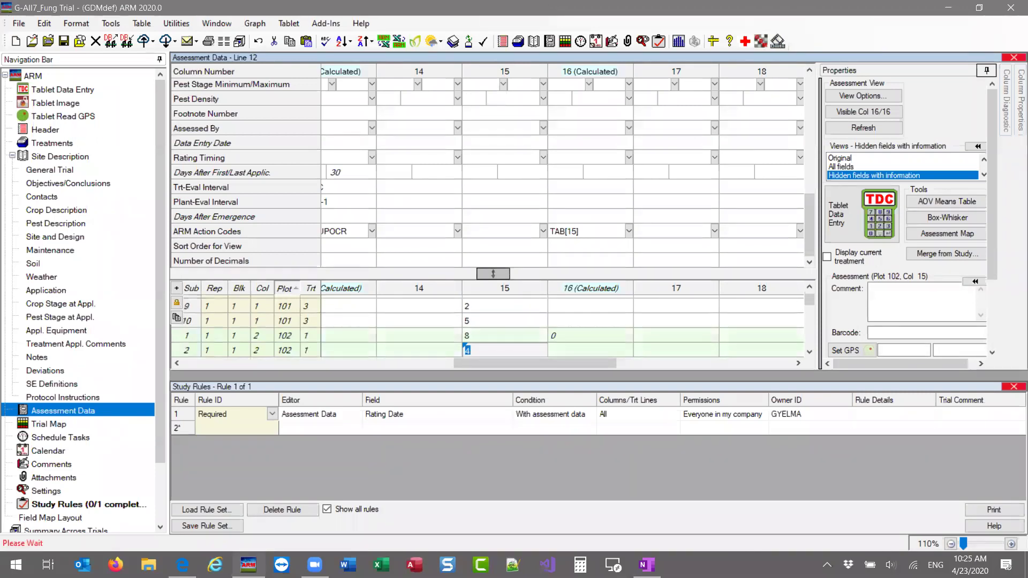
type("1 4 5")
left_click(566, 338)
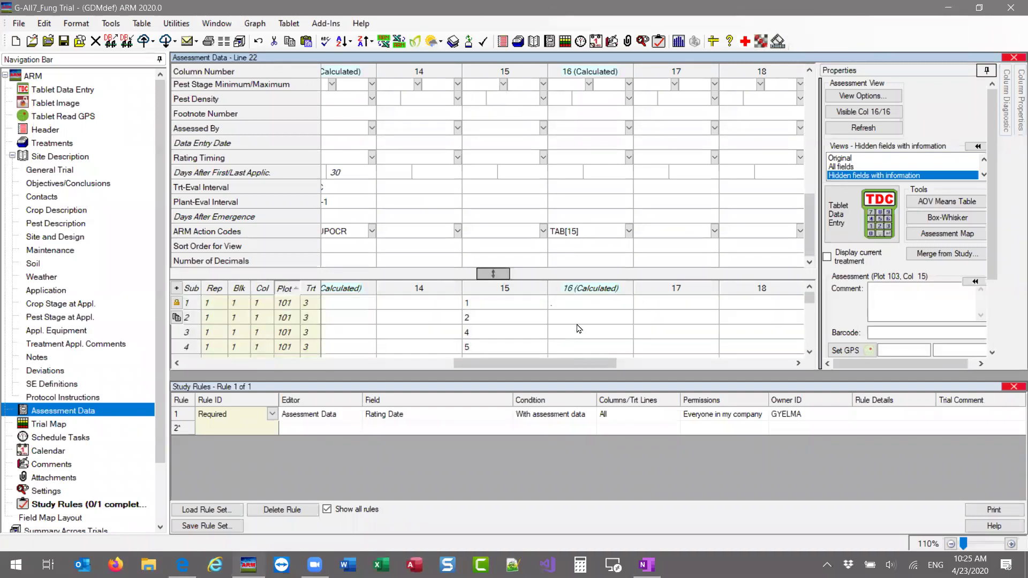
left_click(599, 336)
left_click(599, 338)
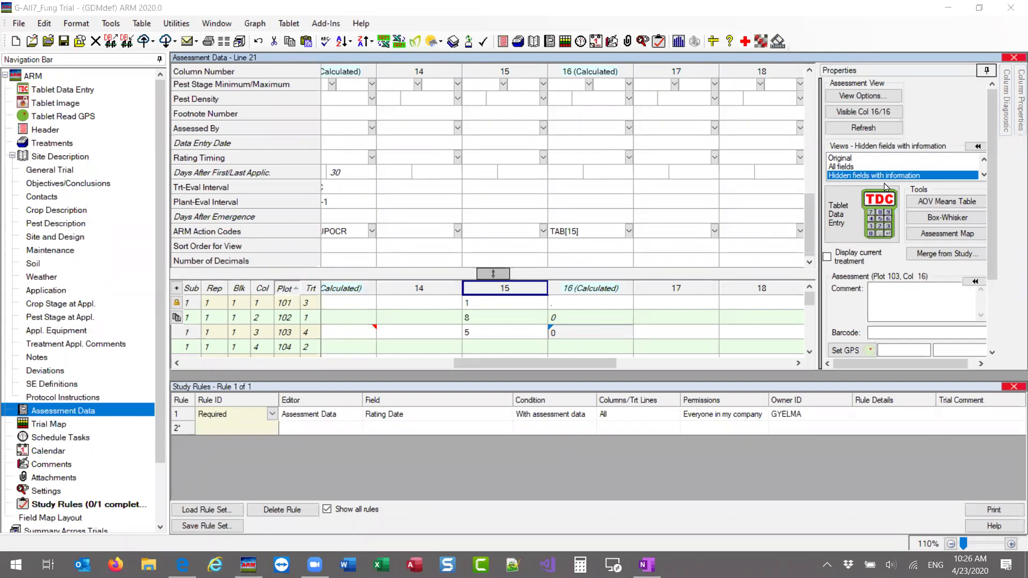
Switch to a new File Explorer window, open the file location of recent file Pest Sev 10L.se, and show the folder's full path
key("super+e")
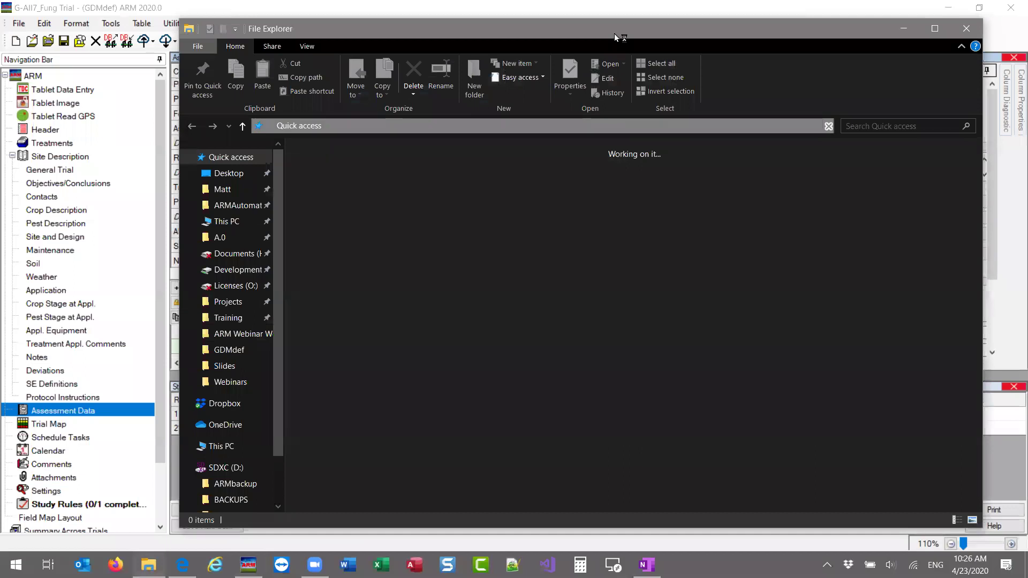
left_click_drag(616, 39, 567, 38)
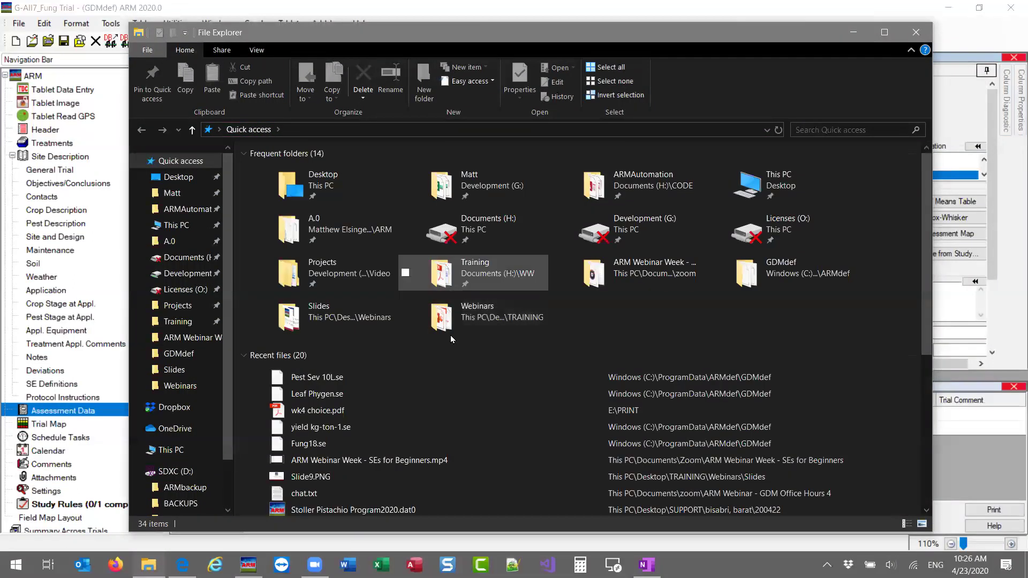
right_click(311, 378)
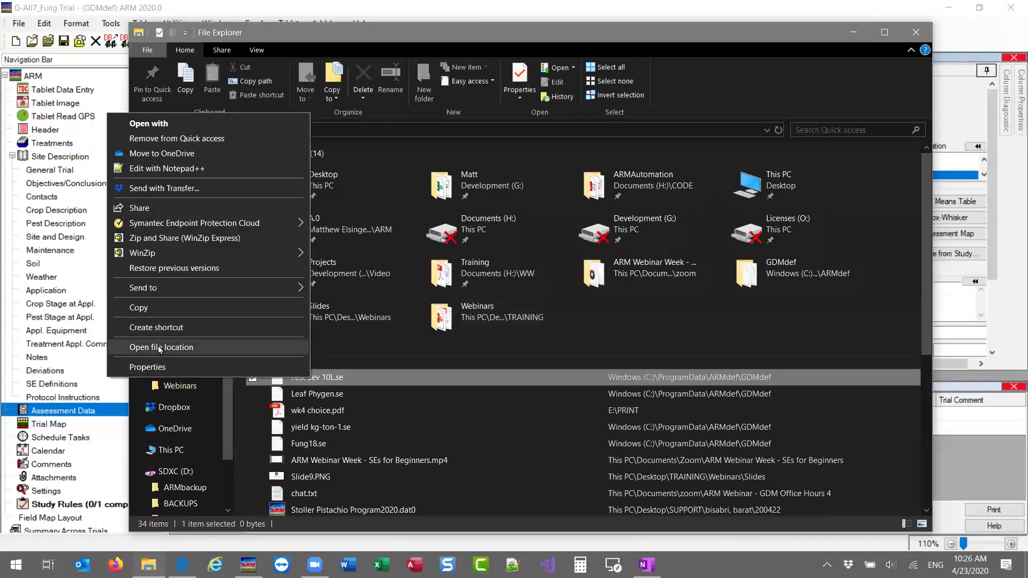
left_click(179, 353)
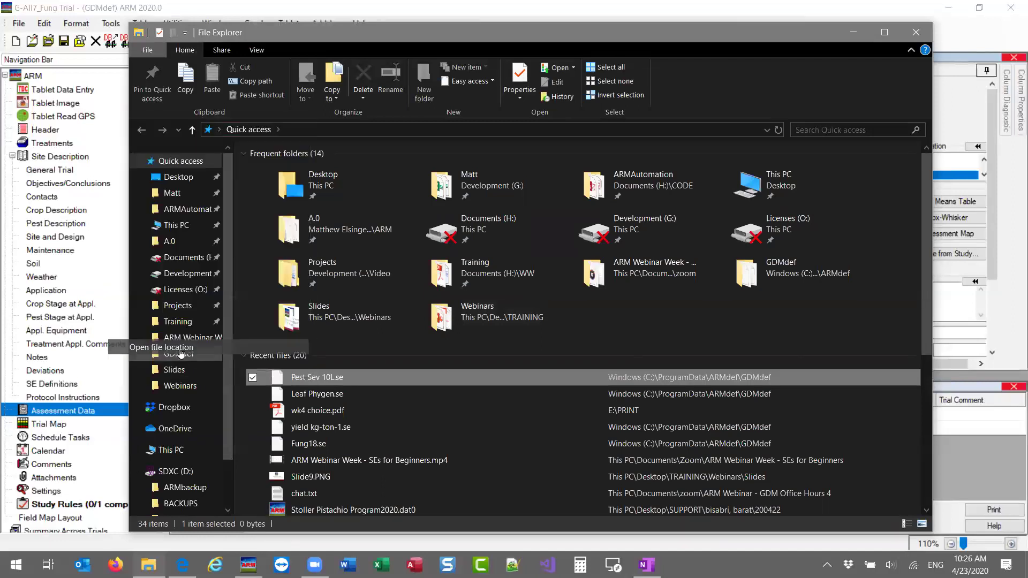
left_click(502, 129)
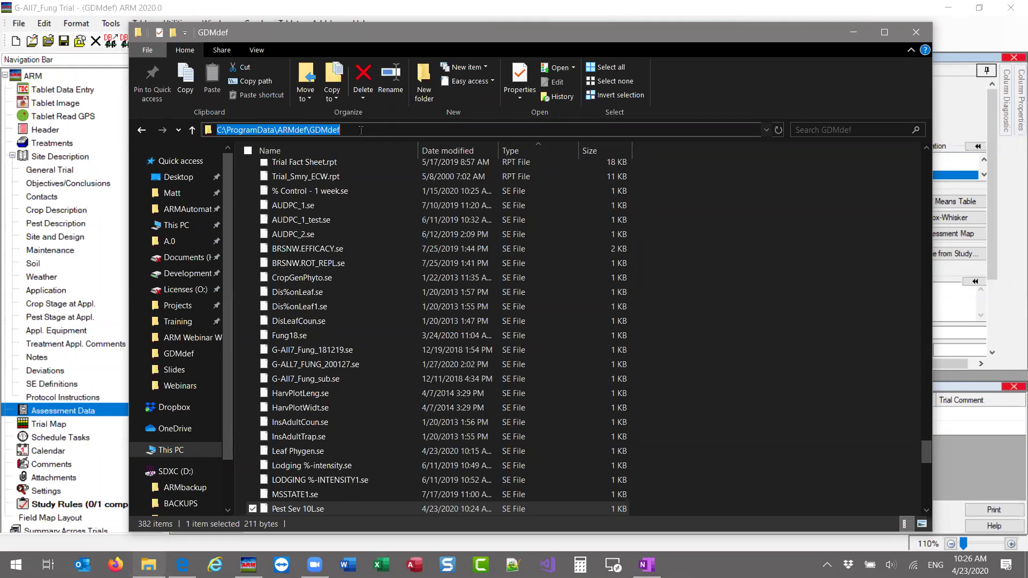
Sort the GDMdef folder by date modified and send Pest Sev 10L.se and Leaf Phygen.se together to a mail recipient
scroll(306, 423, "down", 2)
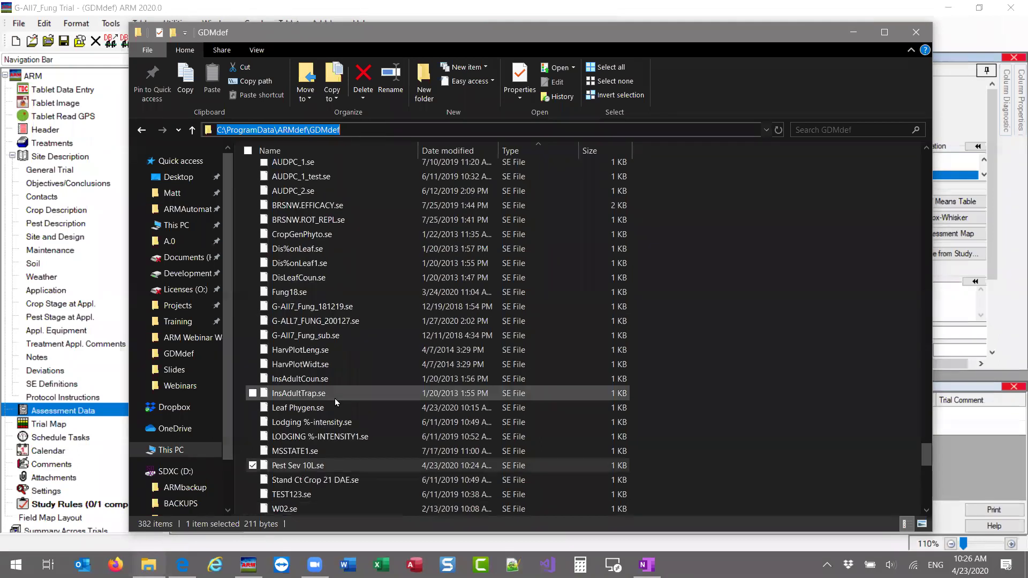
left_click(306, 426)
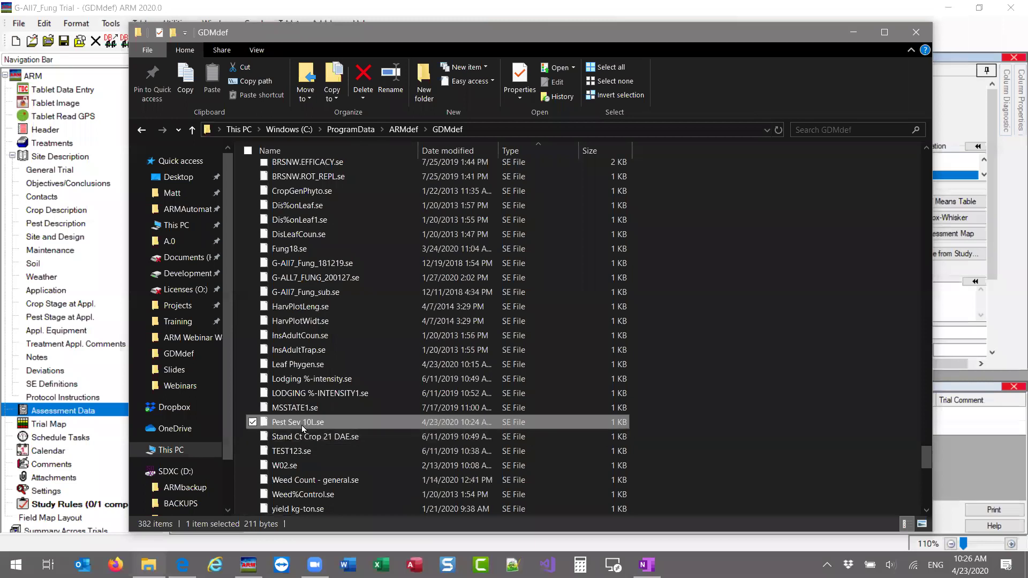
left_click(447, 153)
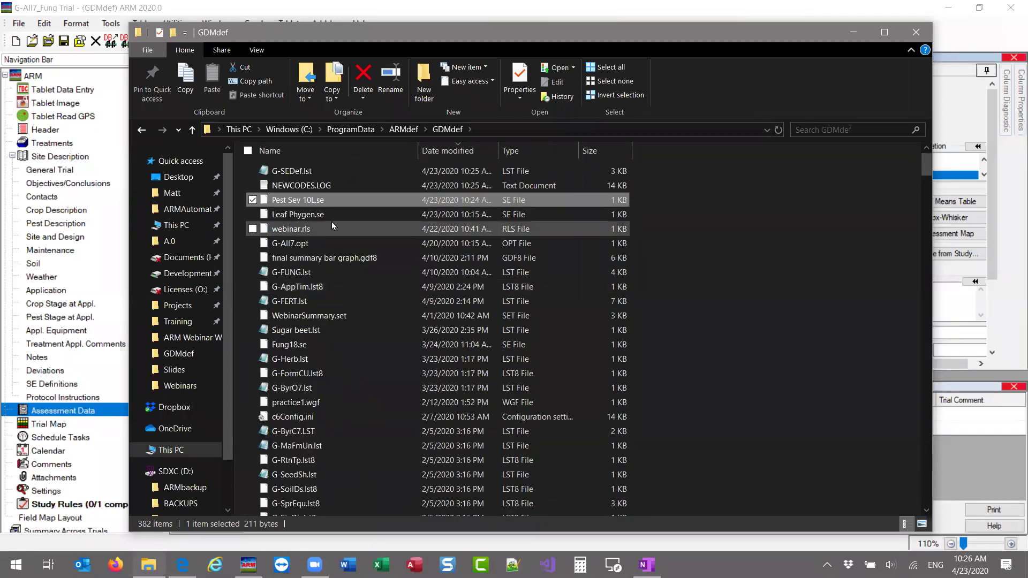
left_click(297, 217, "ctrl")
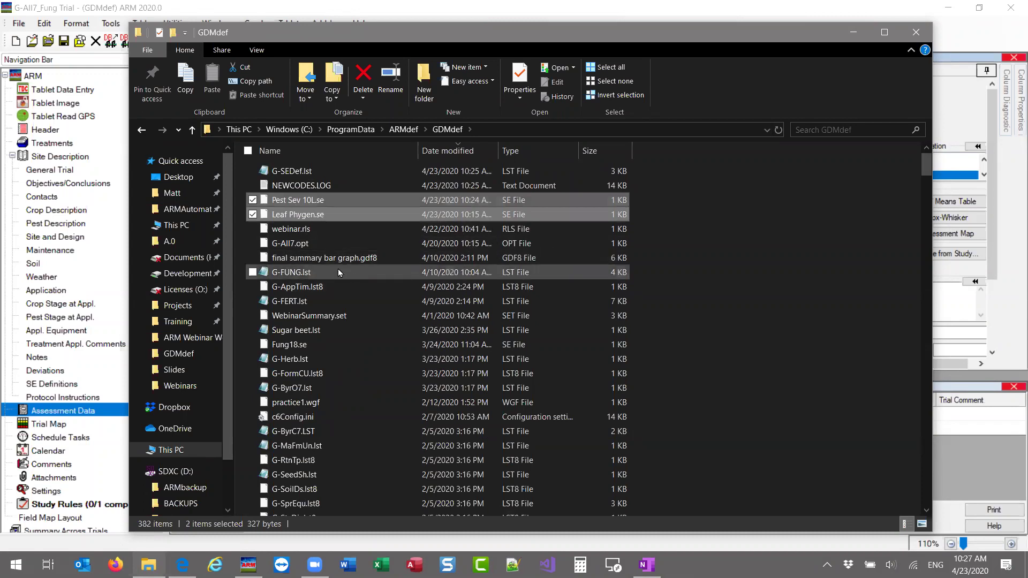
right_click(315, 219)
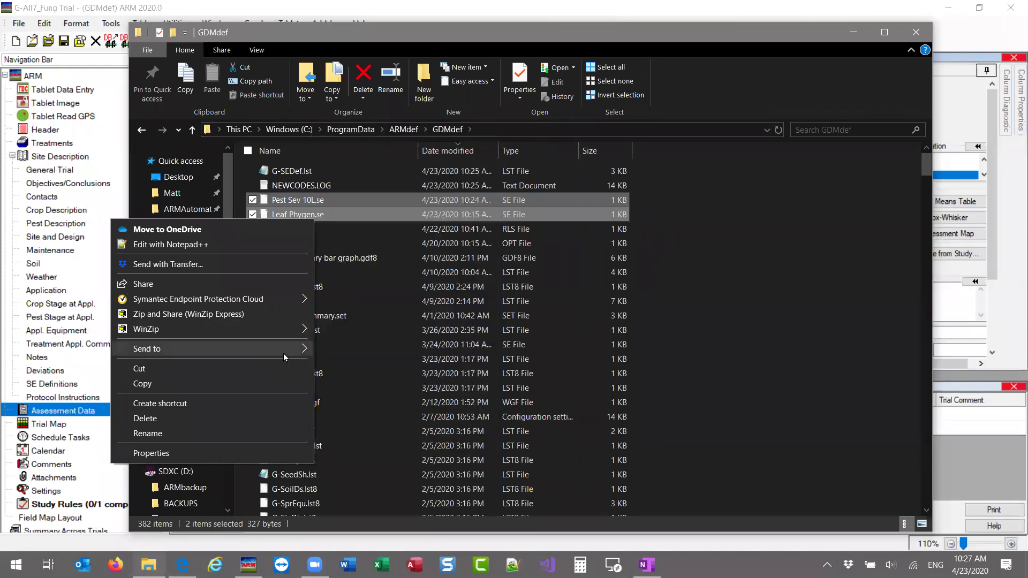
mouse_move(284, 353)
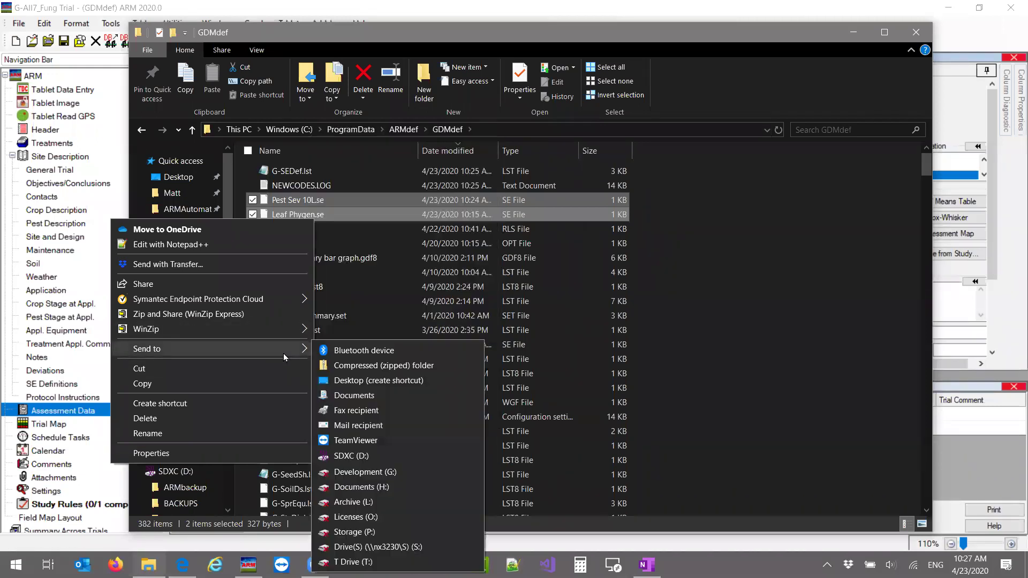
left_click(375, 426)
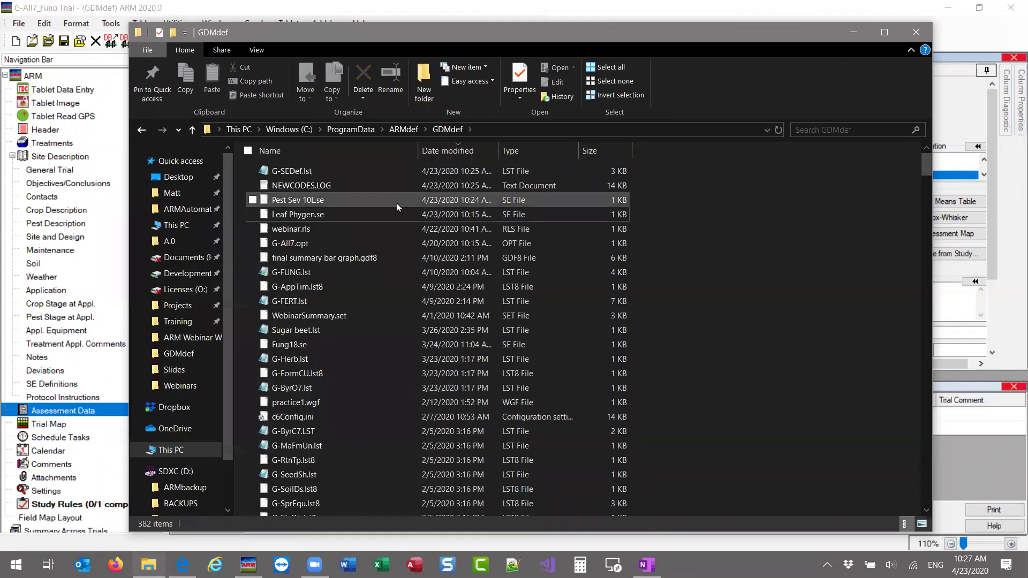
Select the Pest Sev 10L.se file and highlight the full path of the GDMdef folder
left_click(364, 213)
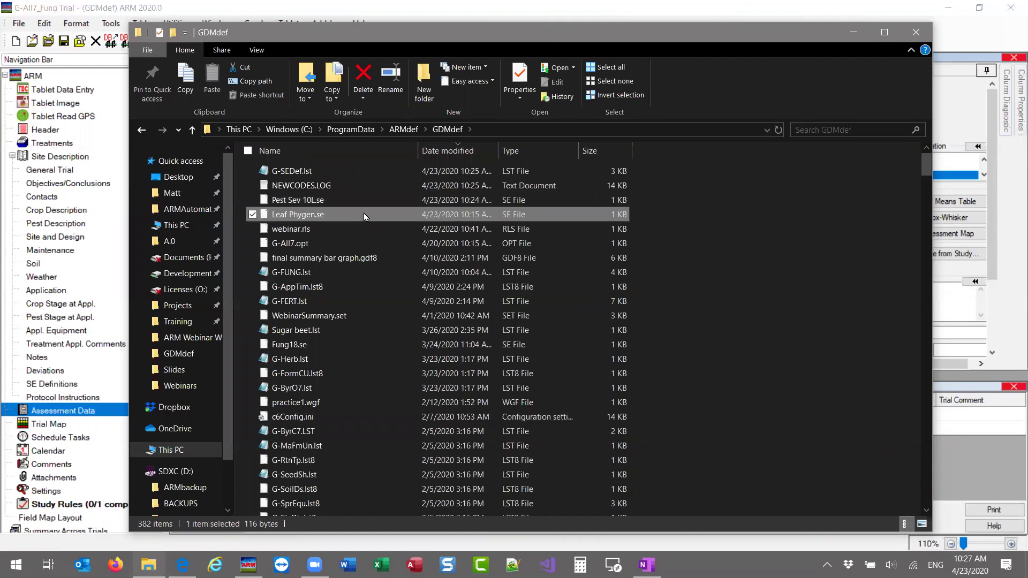
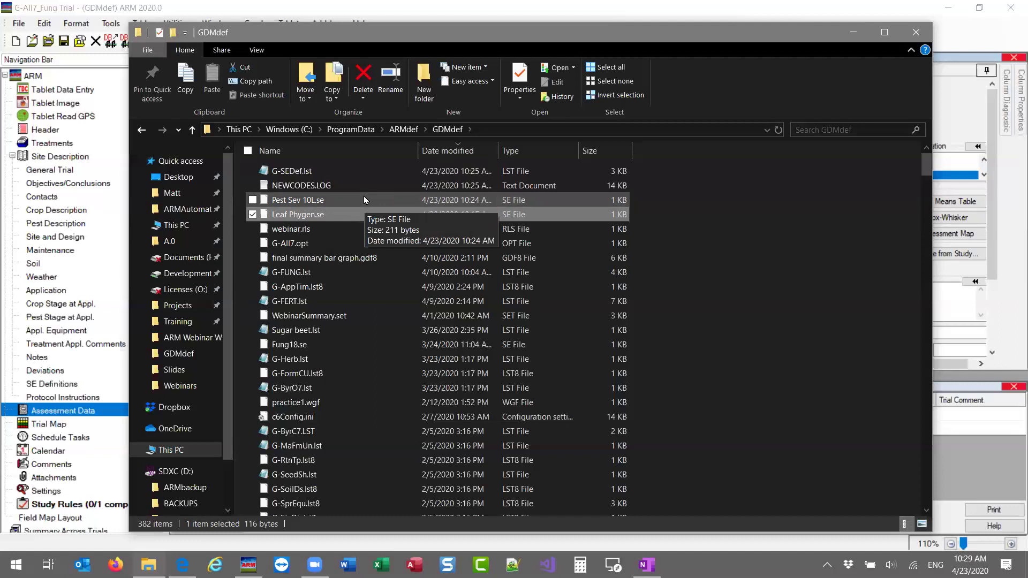
left_click(364, 197)
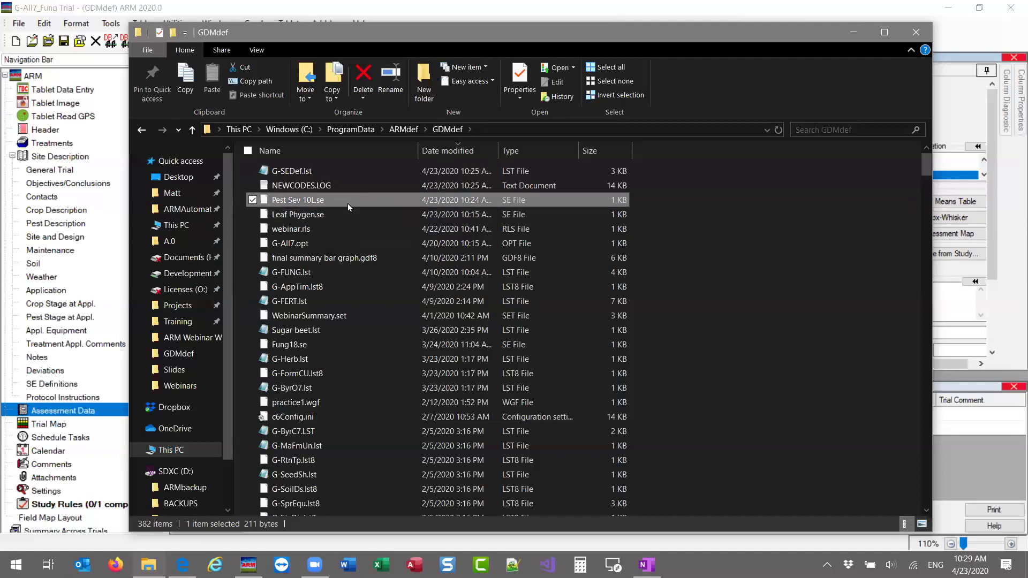
key("alt+d")
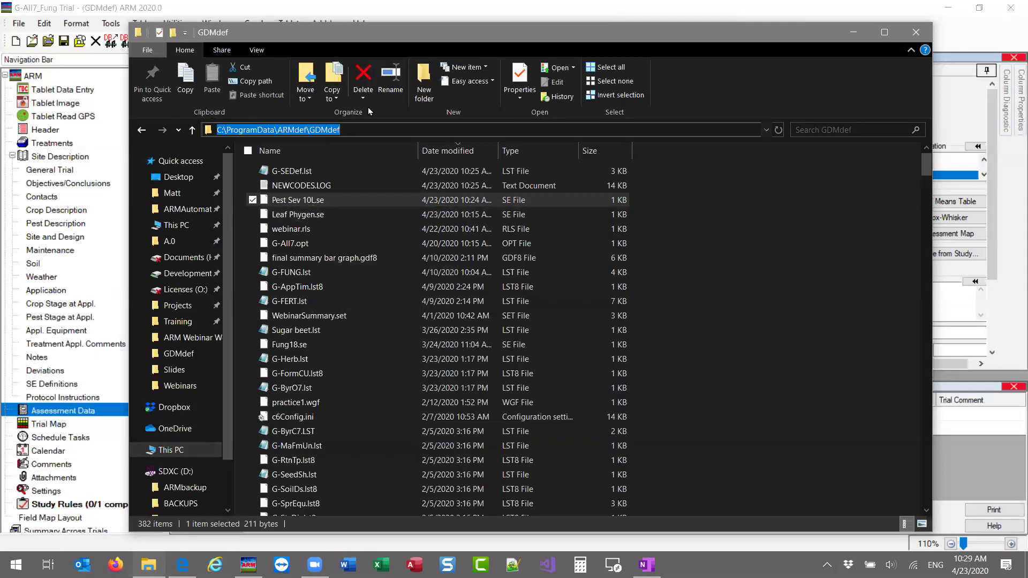
Switch to ARM, view the SE files available to insert at column 17, and close the file list without inserting one
key("alt+Tab")
right_click(644, 201)
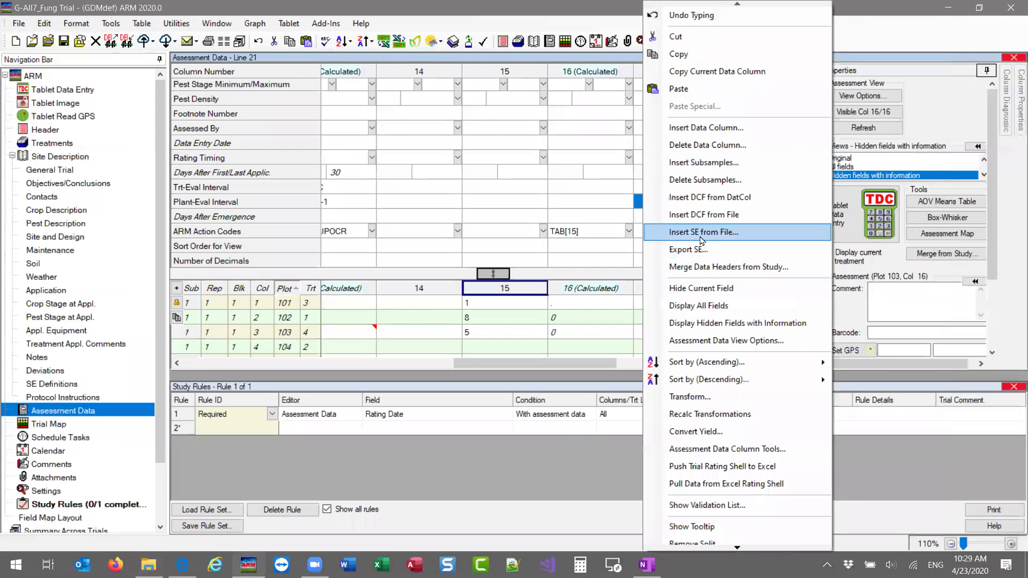
left_click(702, 234)
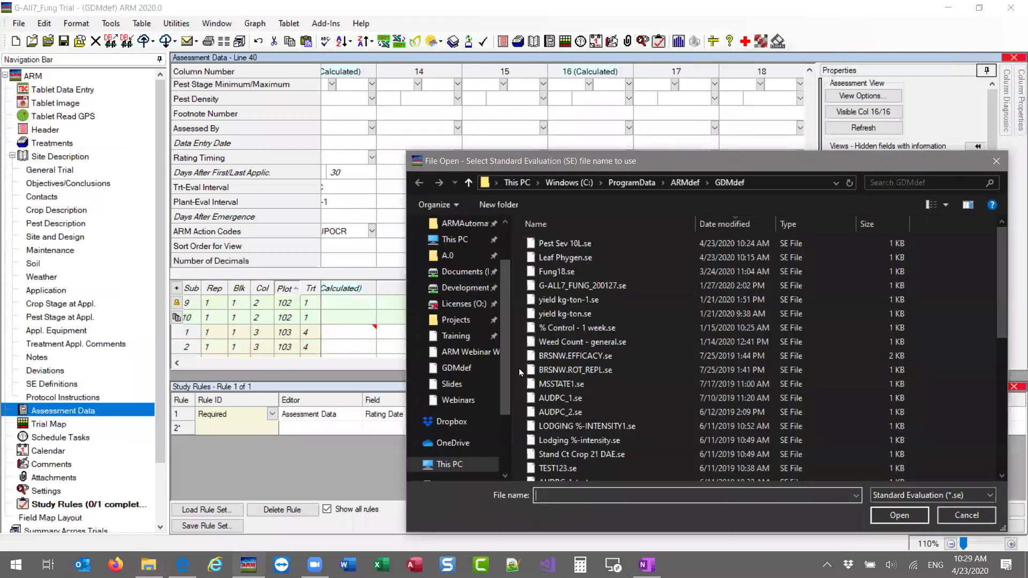
left_click_drag(504, 359, 506, 331)
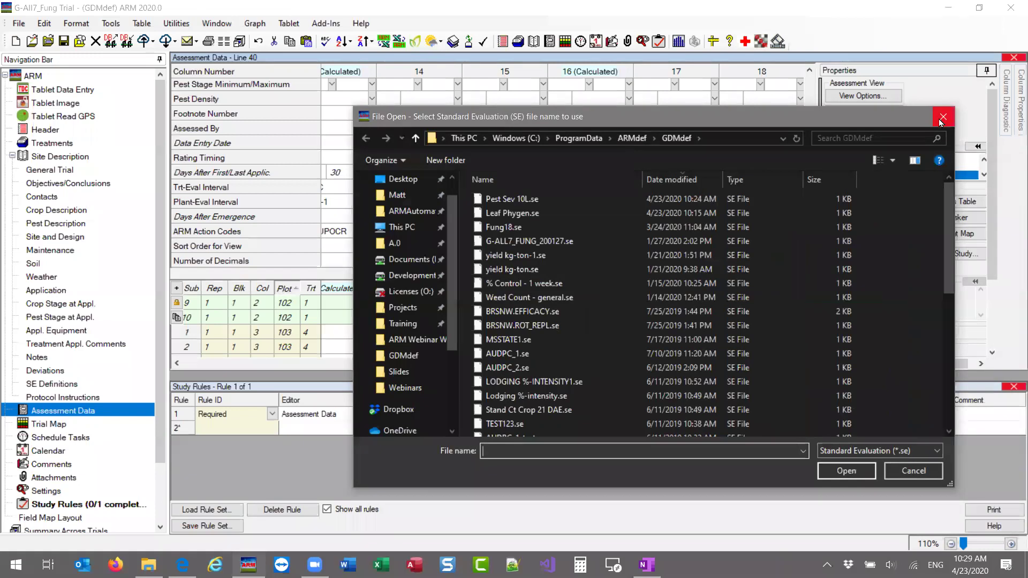
left_click(943, 118)
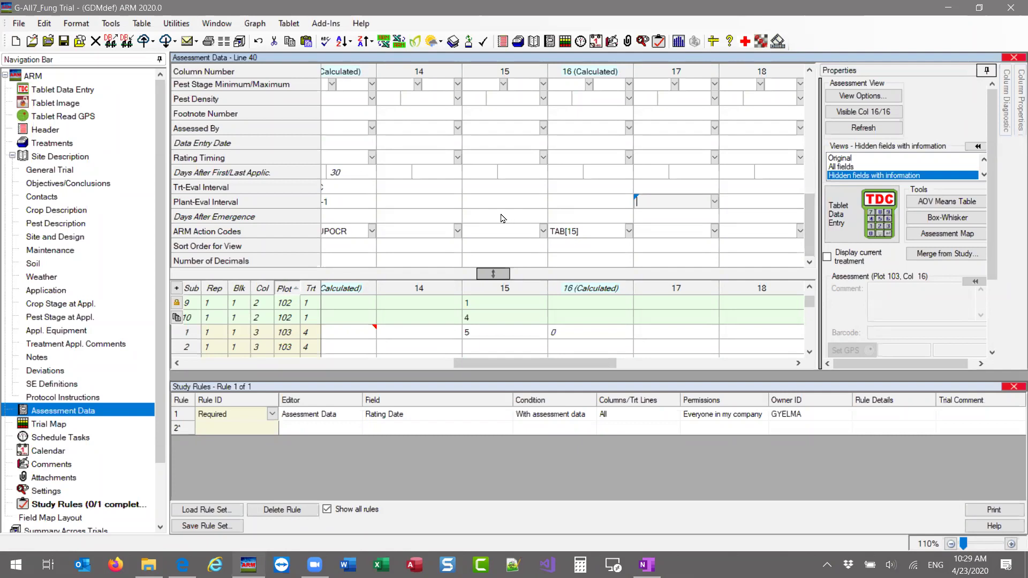
Set the rating date of columns 15 and 16 to Apr-23-2020
scroll(502, 218, "up", 5)
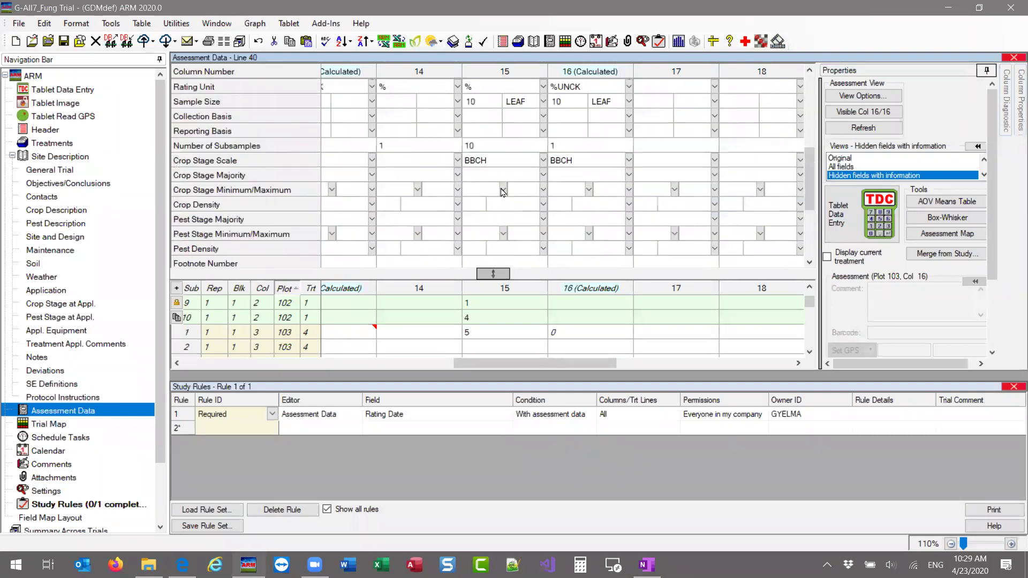
scroll(495, 182, "up", 4)
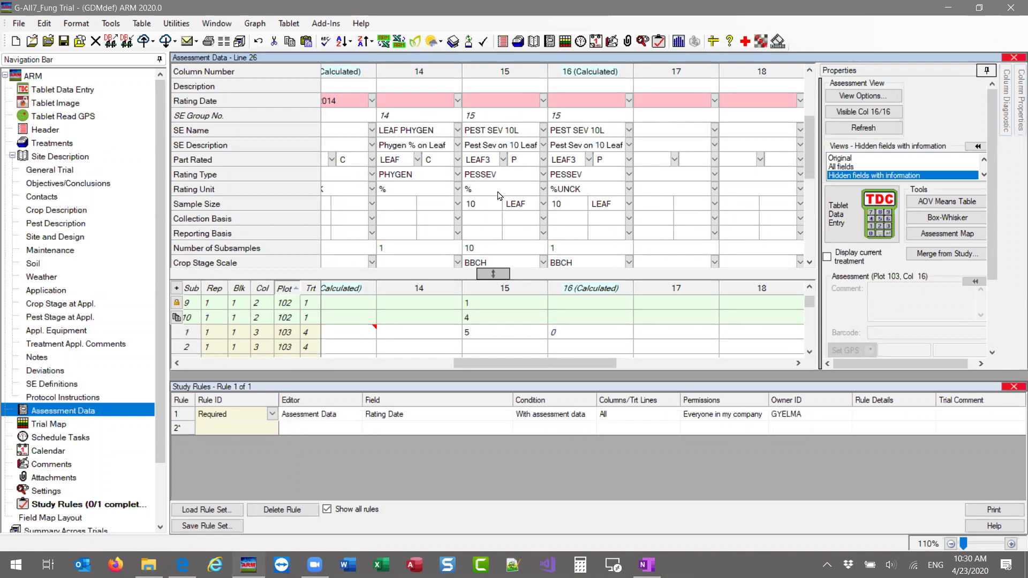
left_click(498, 195)
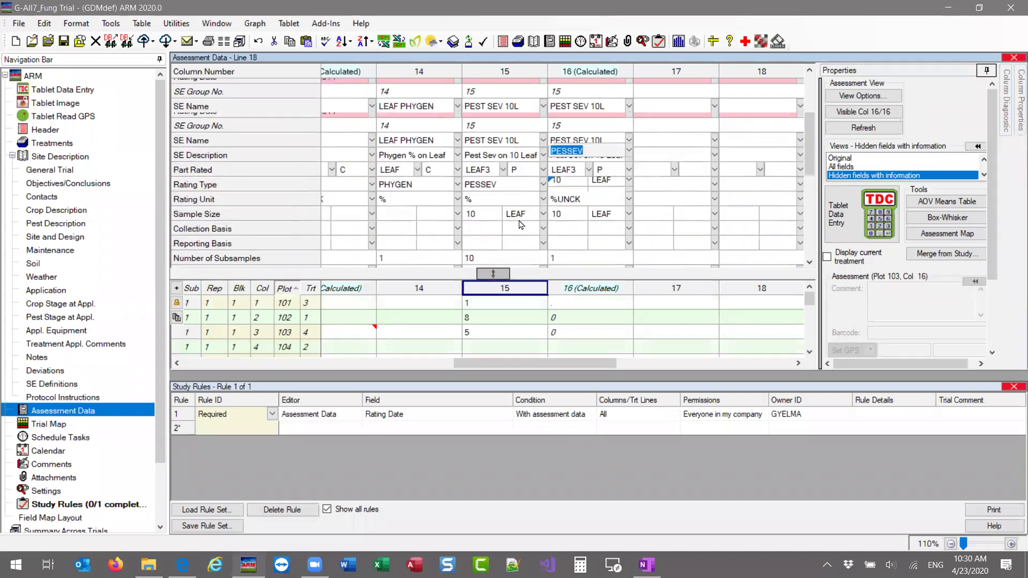
double_click(508, 152)
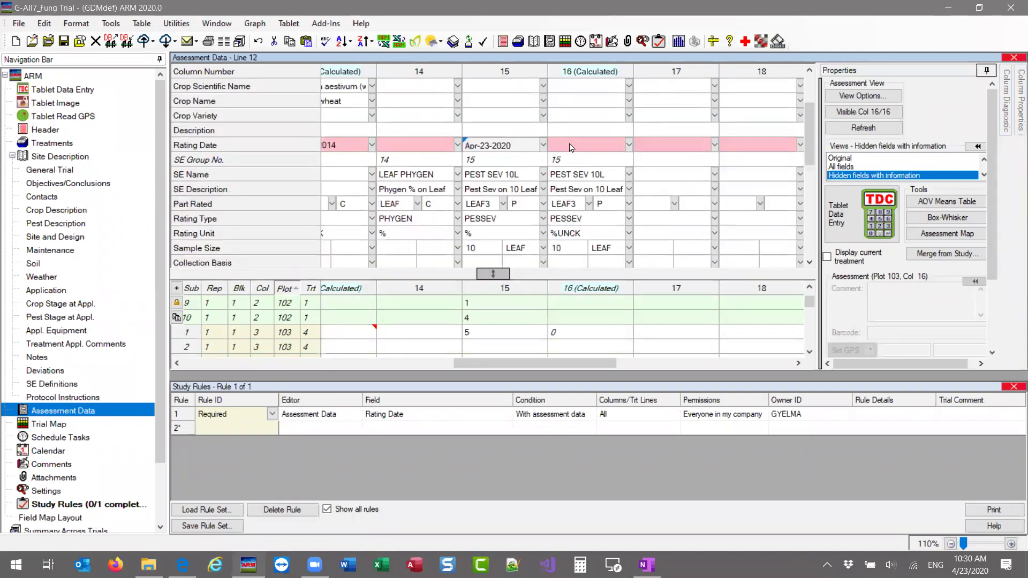
left_click(674, 143)
key("Escape")
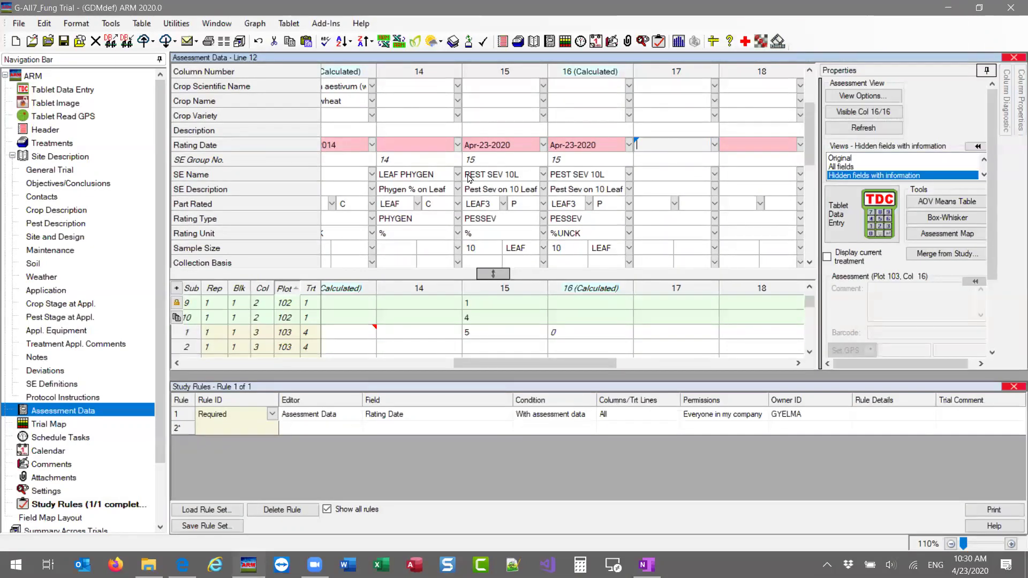
Insert the standard evaluation from Pest Sev 10L.se at the empty column 17
right_click(644, 176)
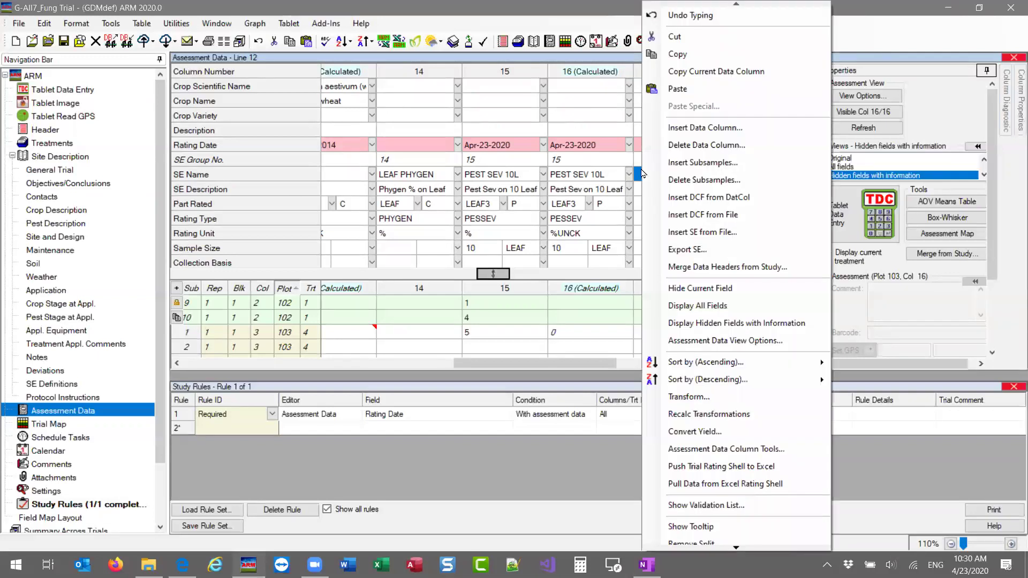
left_click(680, 233)
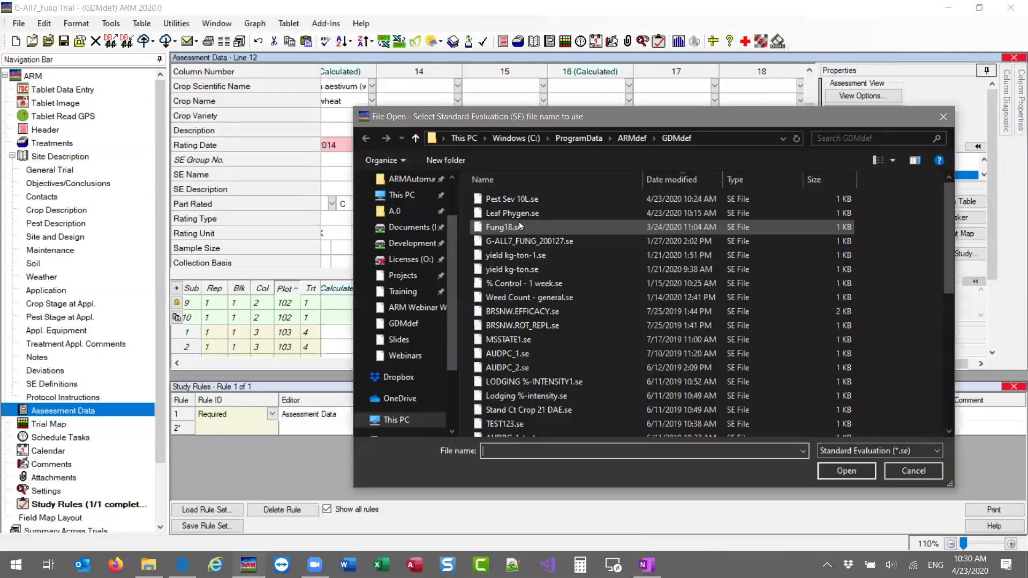
left_click(516, 201)
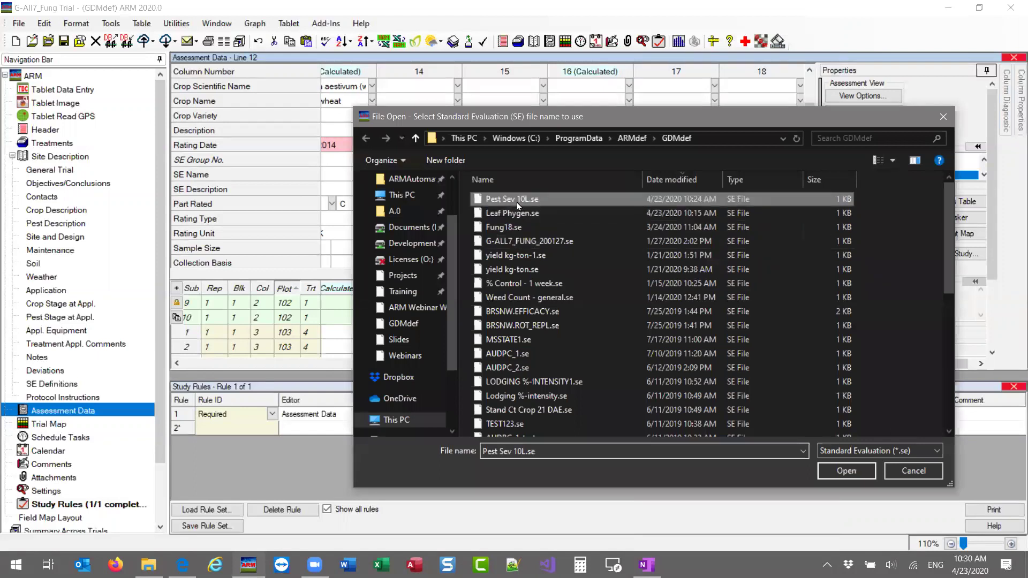
left_click(845, 470)
left_click_drag(532, 369, 552, 370)
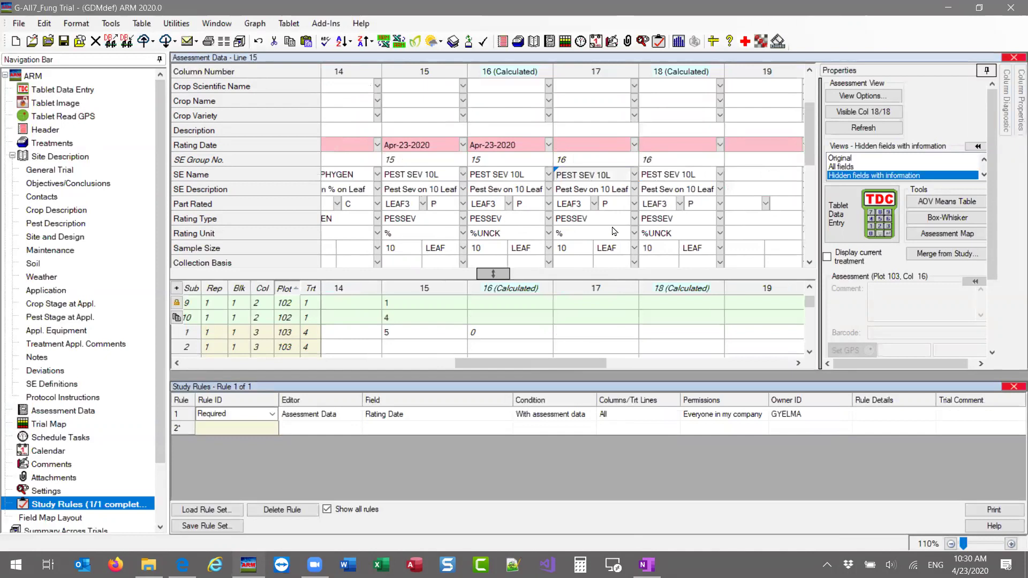
Examine the inserted columns 17 and 18 and compare their SE name and description with columns 15 and 16
left_click(593, 301)
left_click(688, 307)
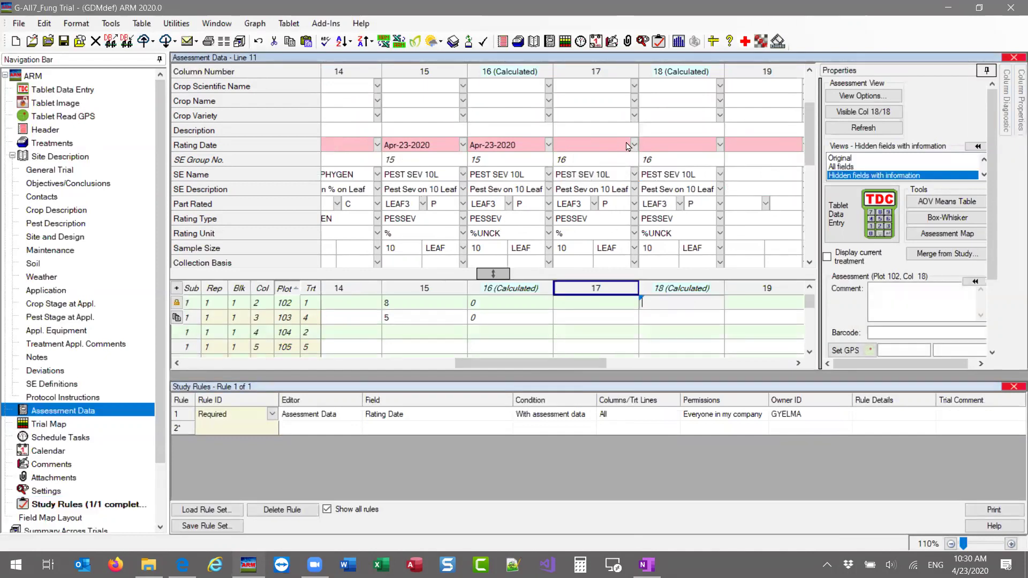
left_click(398, 176)
left_click(600, 178)
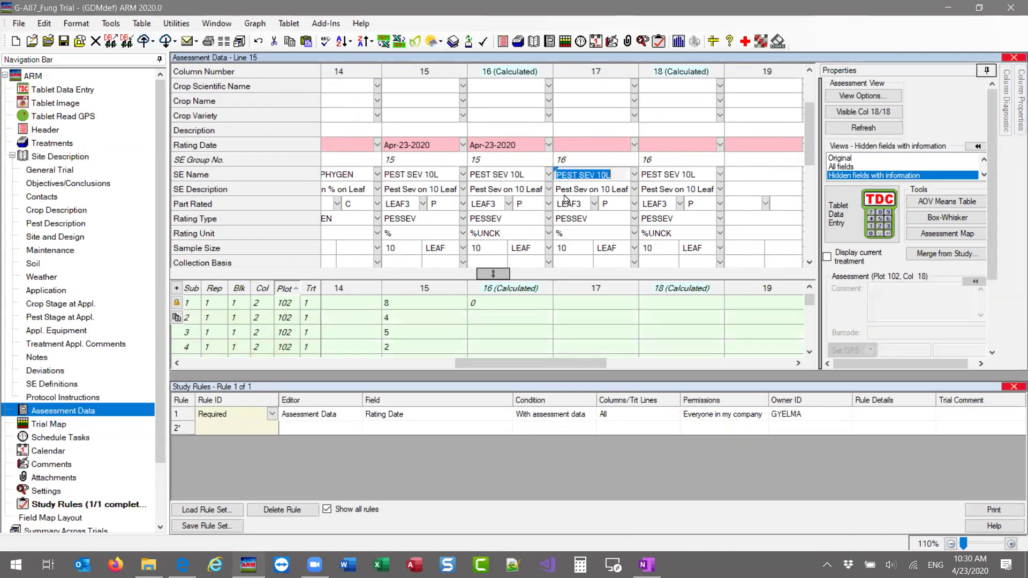
left_click(563, 194)
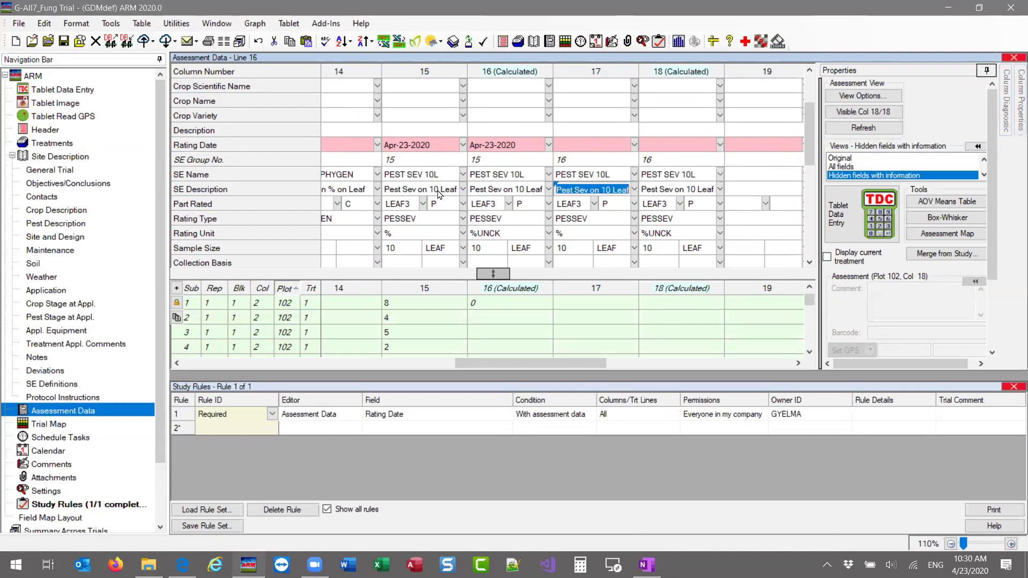
left_click_drag(516, 368, 507, 366)
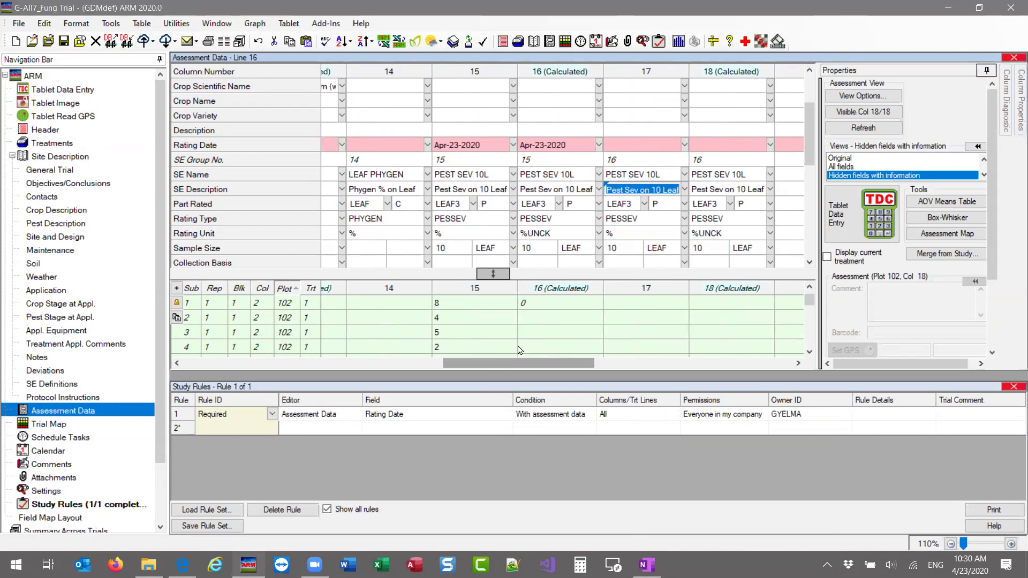
left_click(452, 248)
left_click(531, 176)
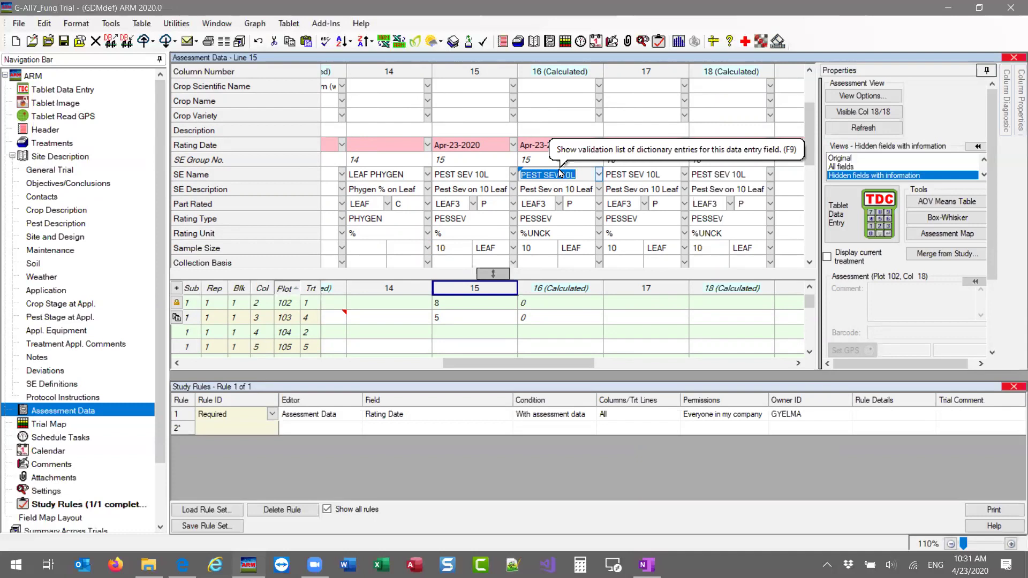
Examine how the SE Group No. groups columns 15 and 16, and compare it and the rating type with column 17
left_click(462, 159)
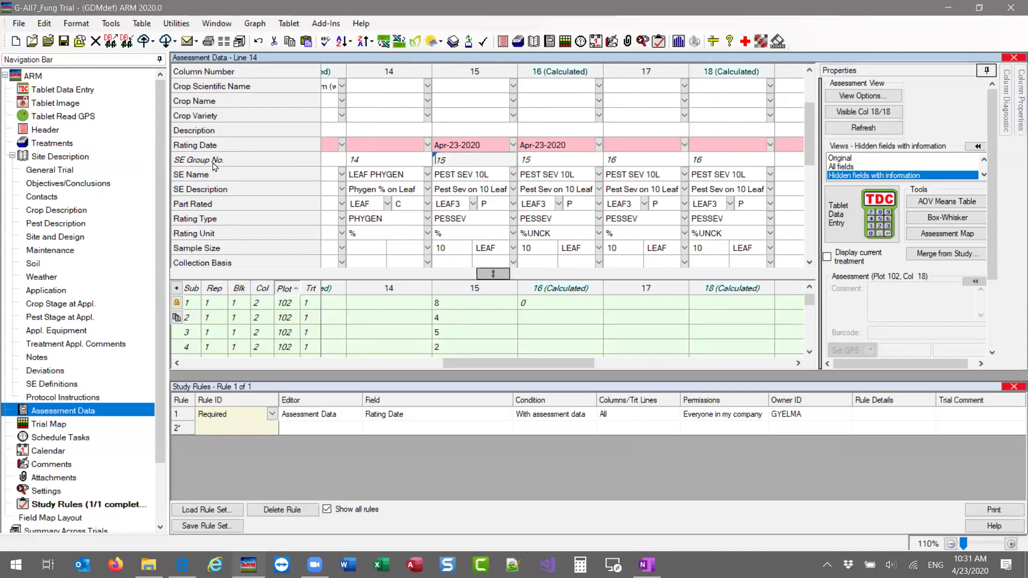
left_click(458, 160)
key("Tab")
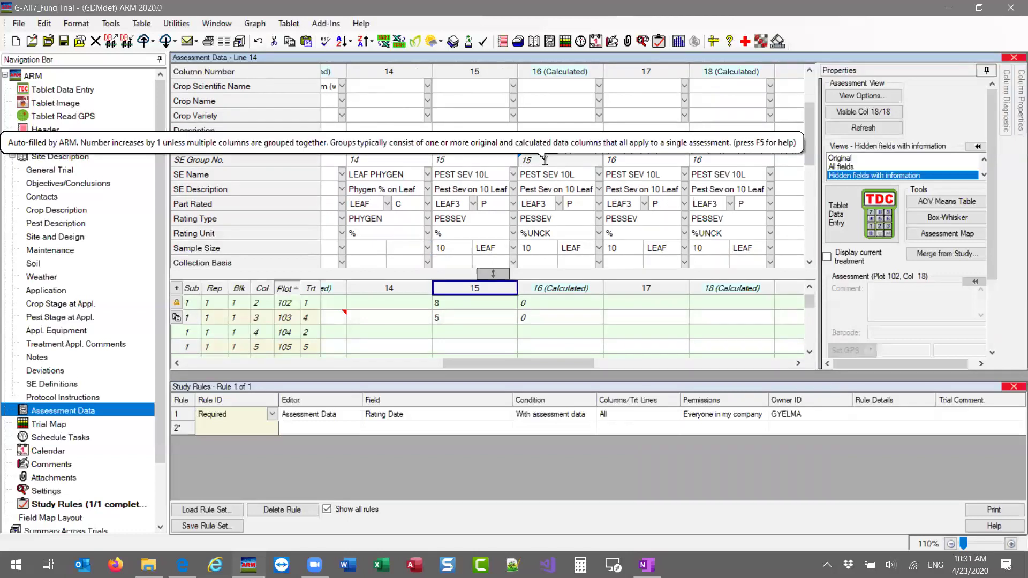
key("shift+Tab")
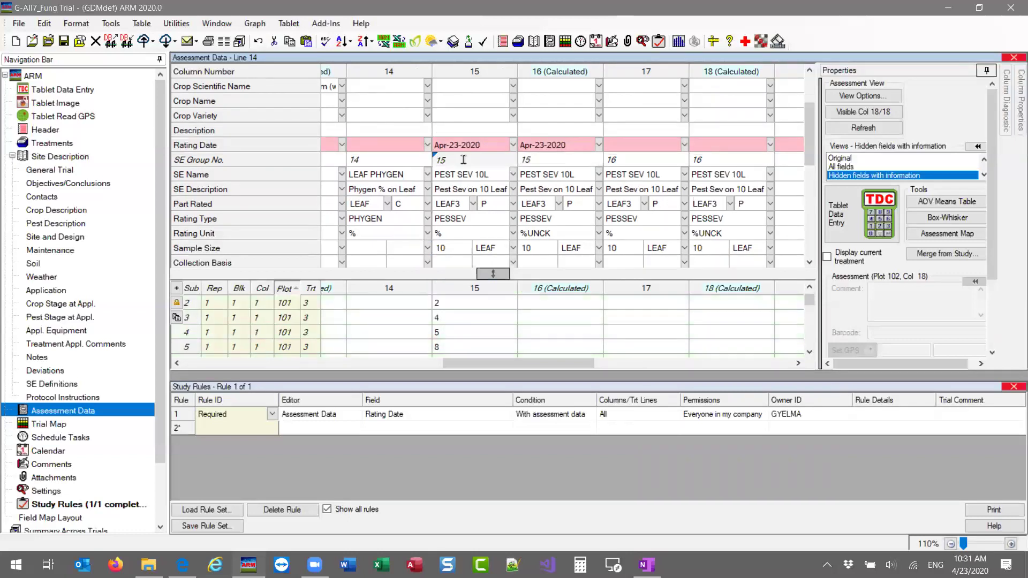
key("Tab")
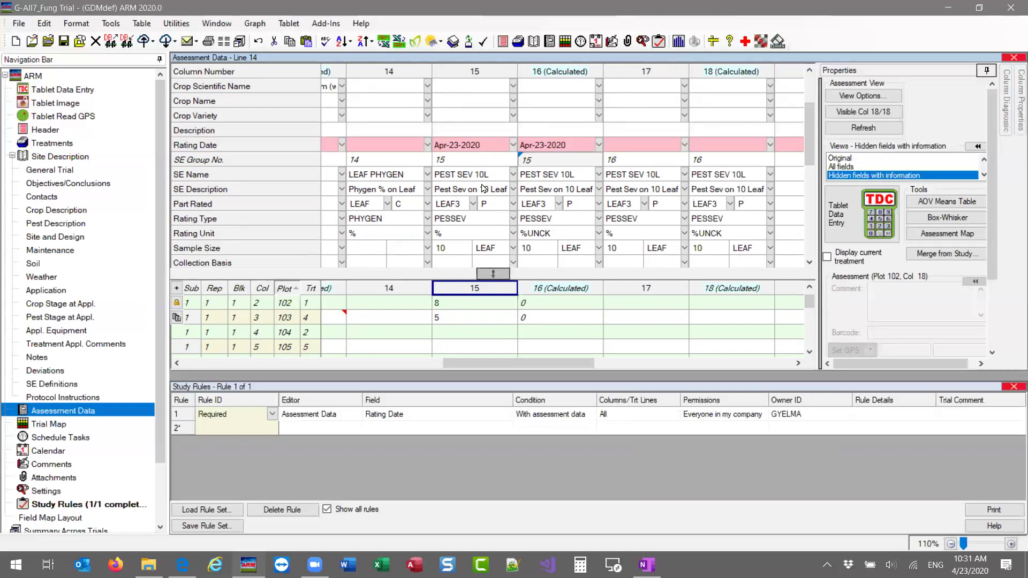
left_click(457, 161)
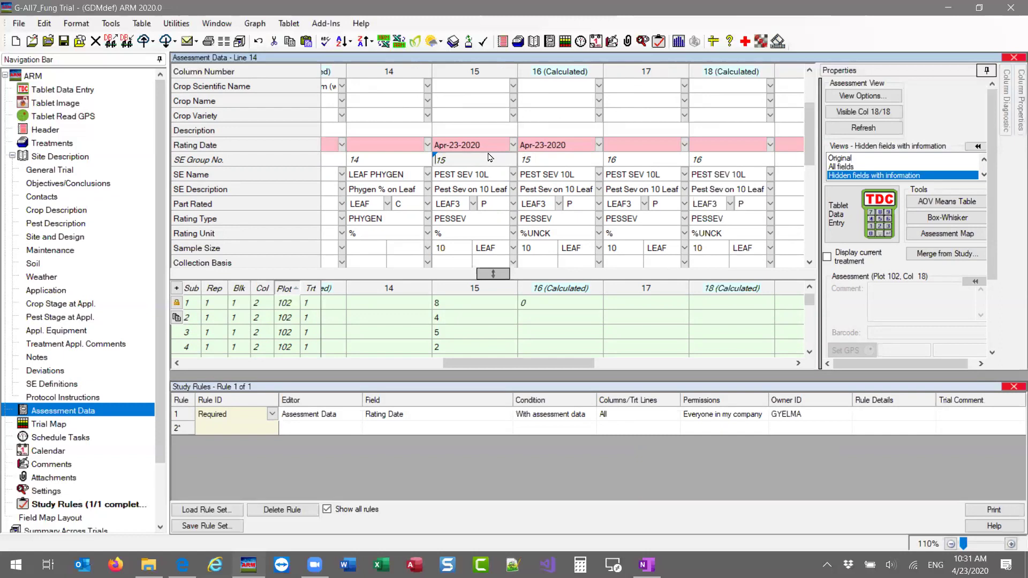
left_click_drag(475, 219, 549, 247)
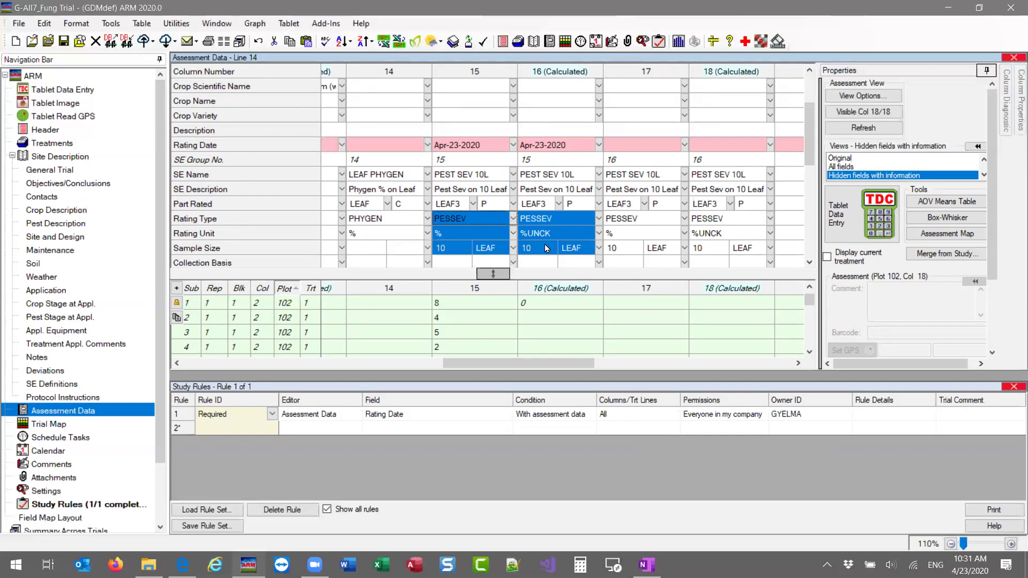
left_click(483, 218)
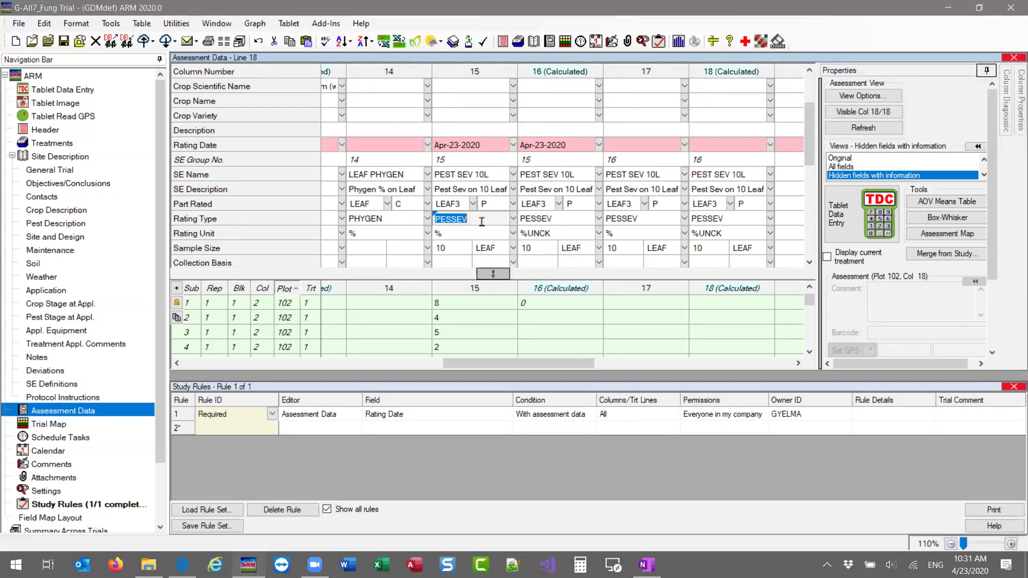
left_click(649, 219)
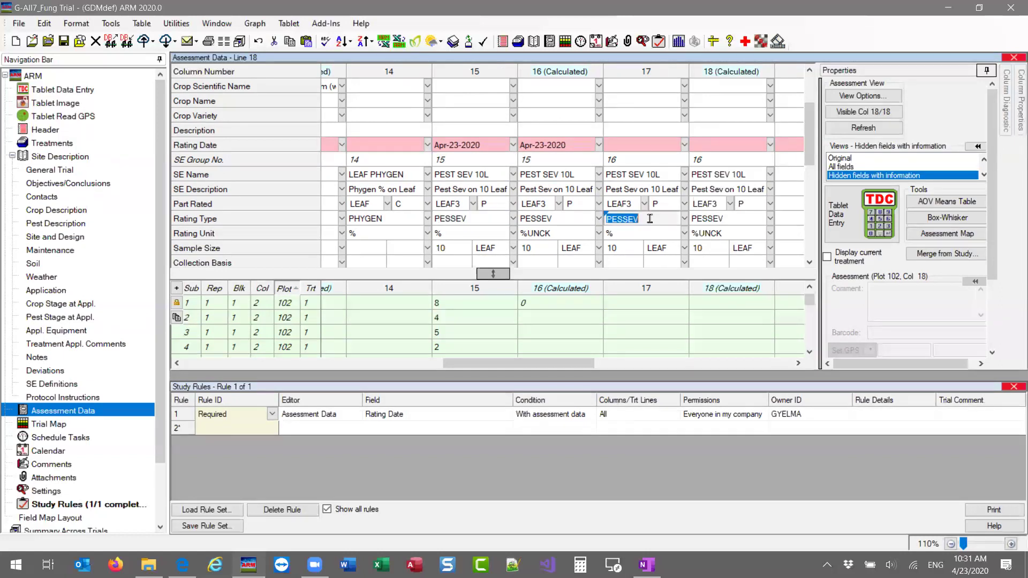
left_click(650, 163)
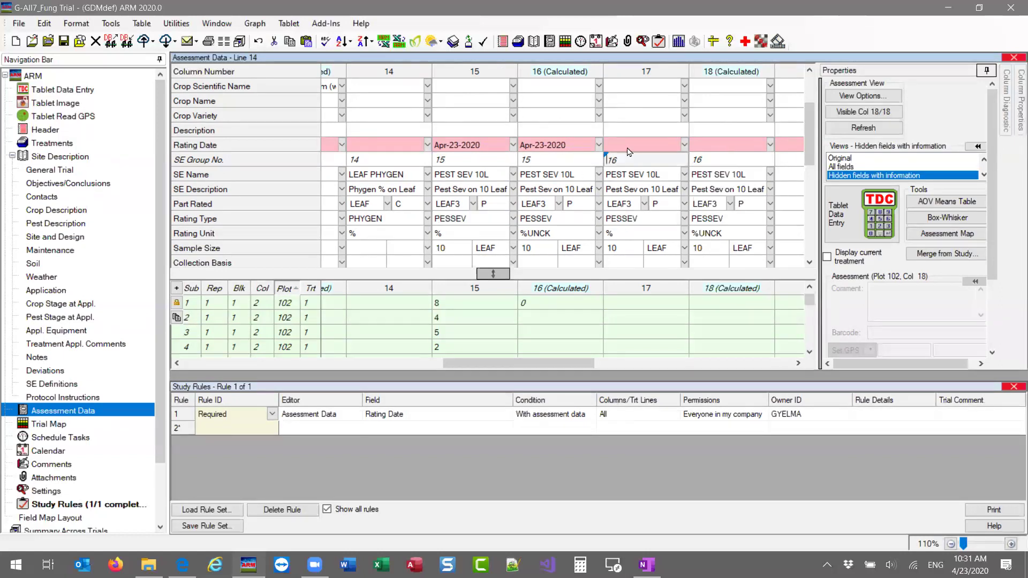
Delete column 17 together with its entire column group, 17 to 18
left_click(646, 218)
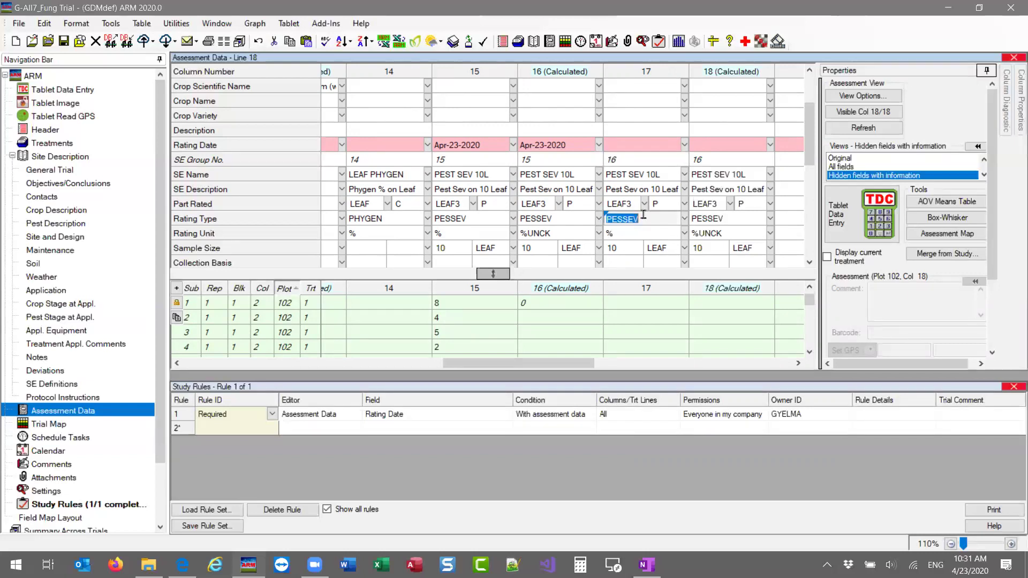
right_click(644, 215)
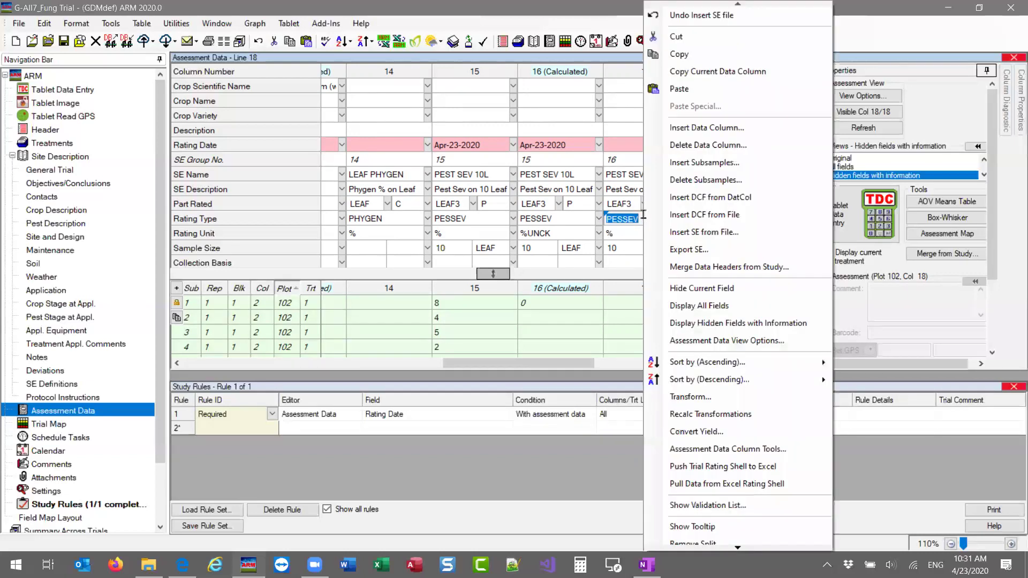
left_click(717, 146)
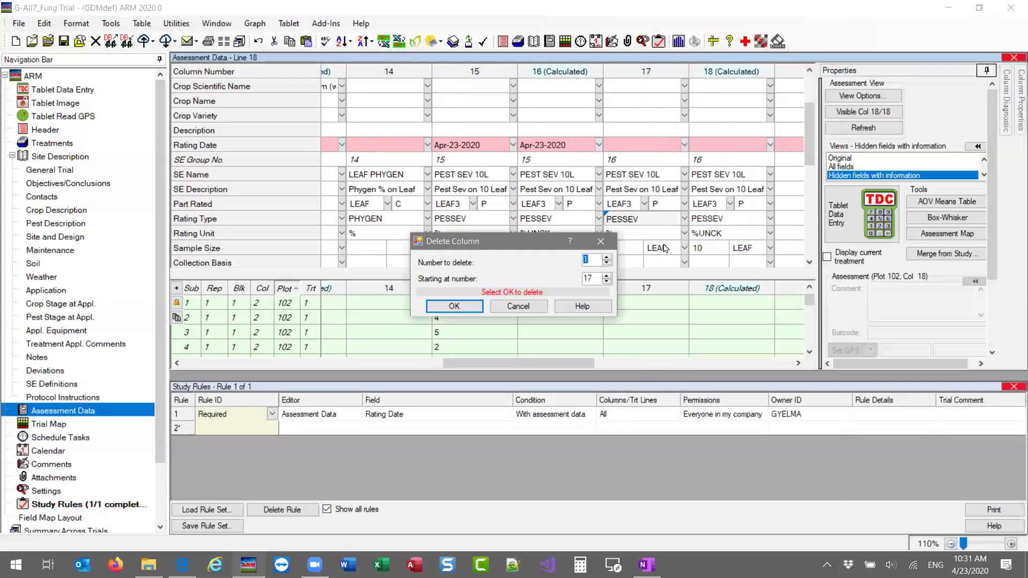
left_click(478, 309)
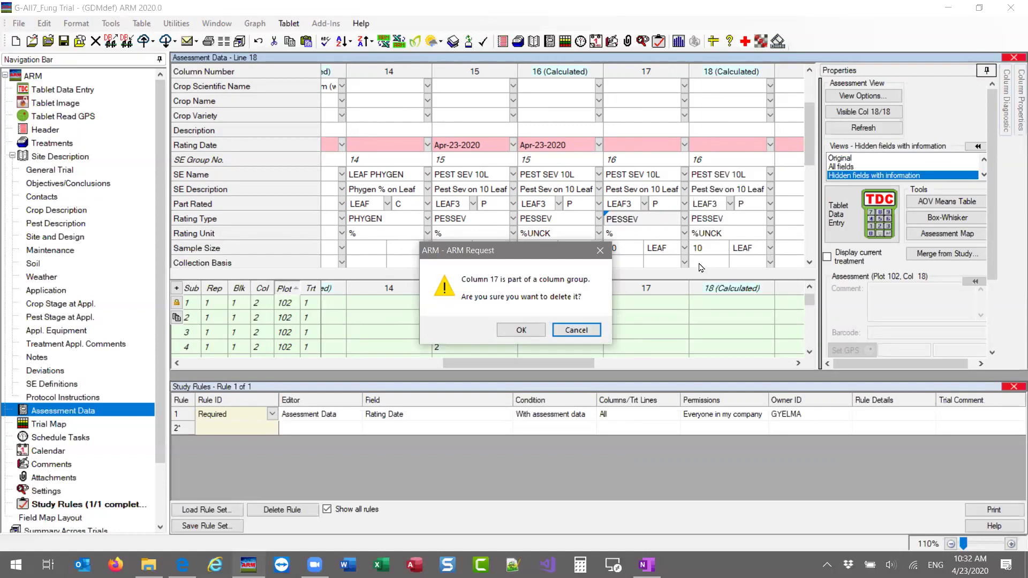
left_click(522, 330)
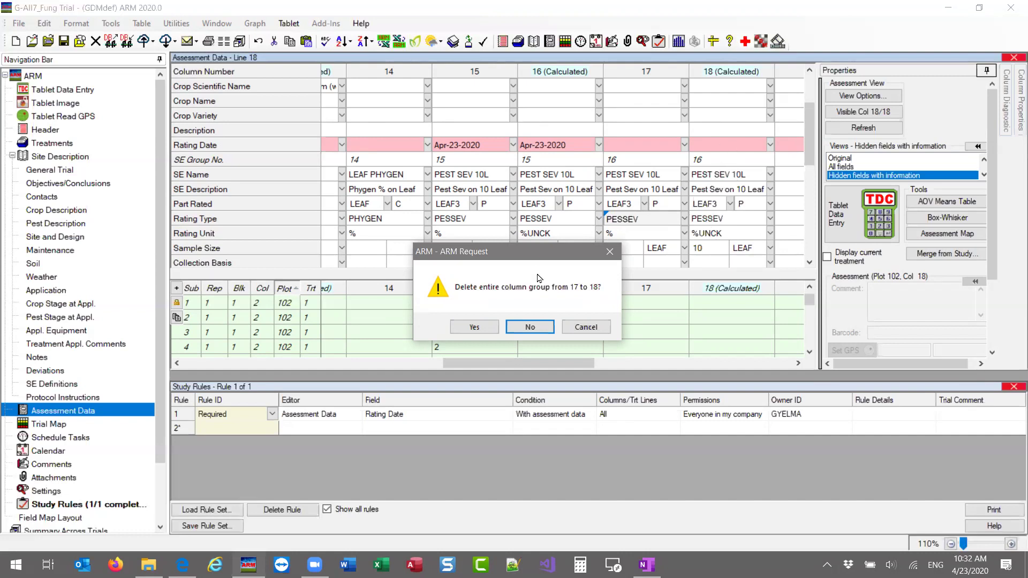
left_click(473, 325)
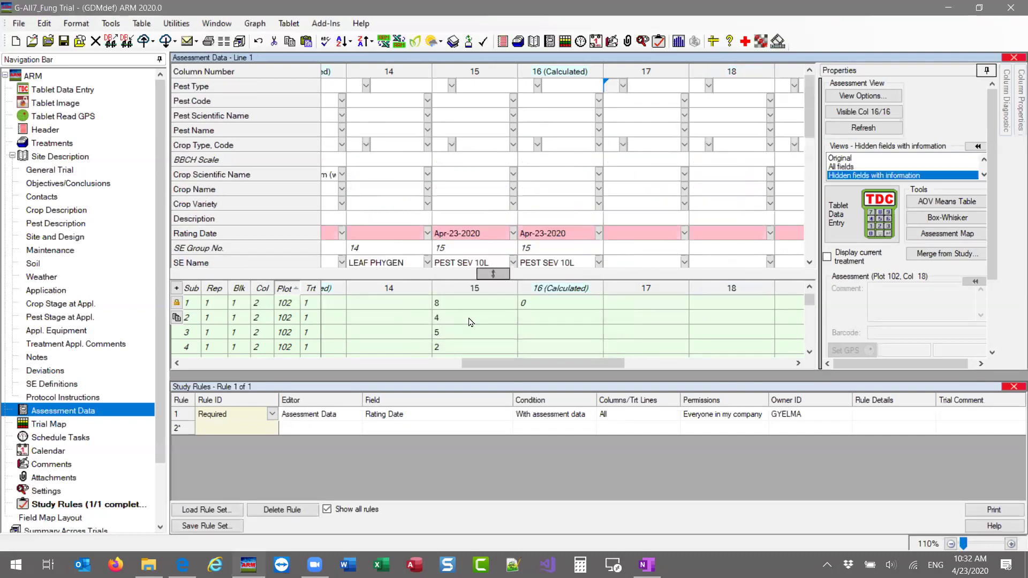
Hide the SE Group No. field from the assessment data view
scroll(525, 211, "down", 3)
left_click(465, 140)
mouse_move(520, 367)
left_mouse_down()
mouse_move(238, 364)
mouse_move(506, 355)
left_mouse_up()
left_click(574, 135)
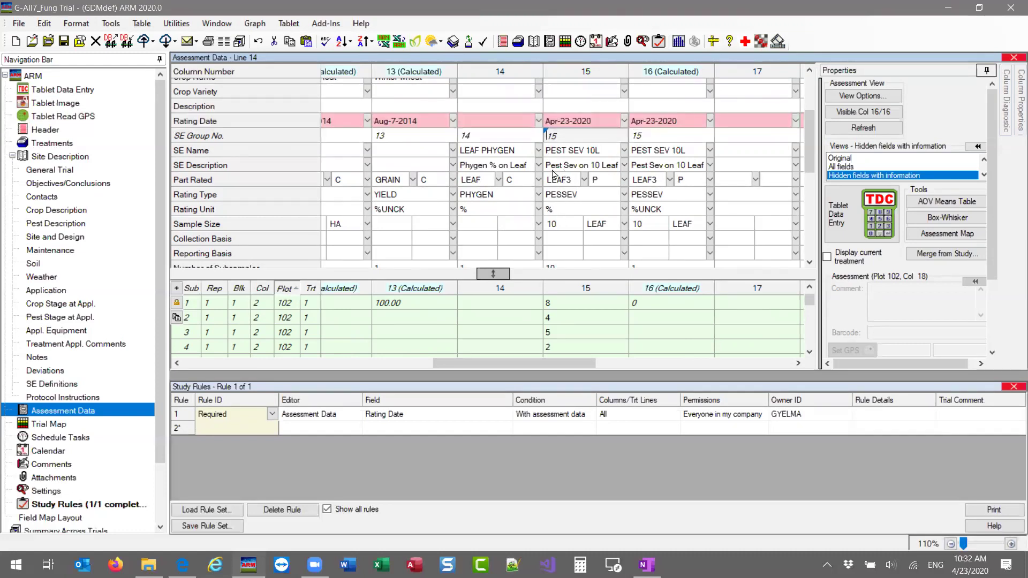
key("Return")
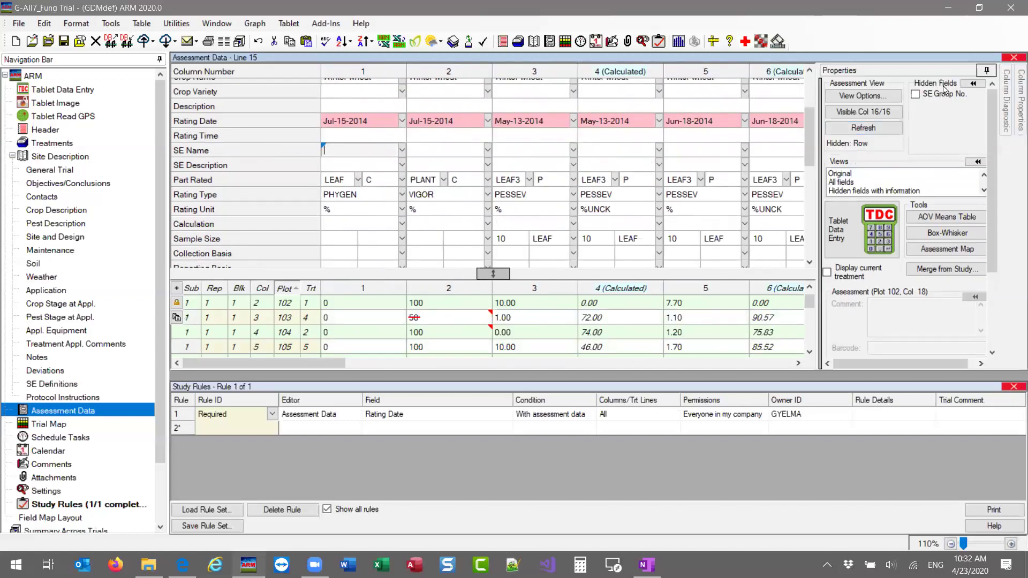
Examine the SE names and descriptions of assessment columns 14, 15 and 16
scroll(601, 202, "up", 1)
scroll(595, 241, "down", 1)
left_click(622, 206)
left_click(617, 225)
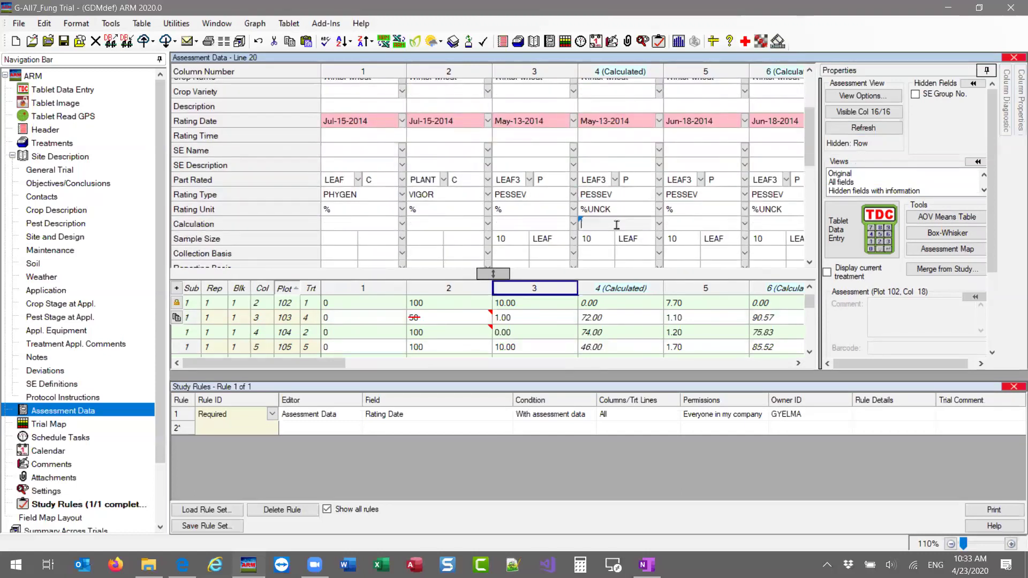
left_click_drag(319, 365, 577, 362)
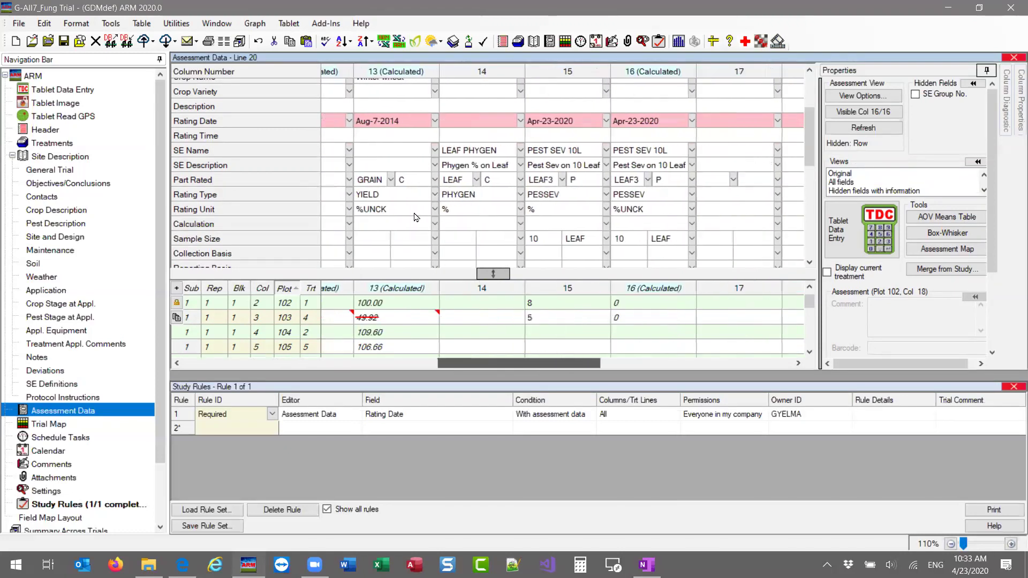
left_click(462, 166)
left_click(588, 166)
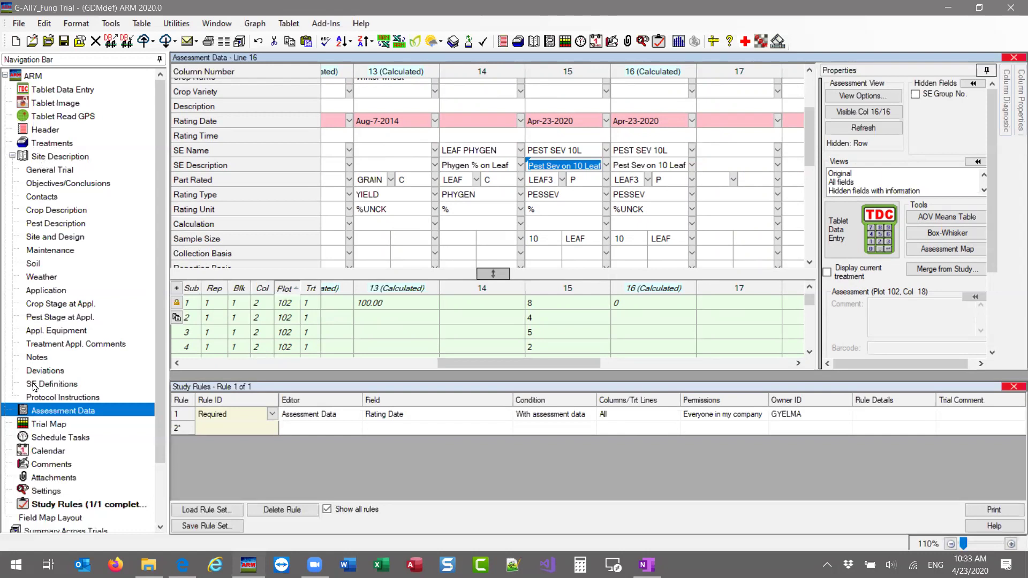
Open the SE Definitions of the site description and close the Study Rules pane
left_click(63, 386)
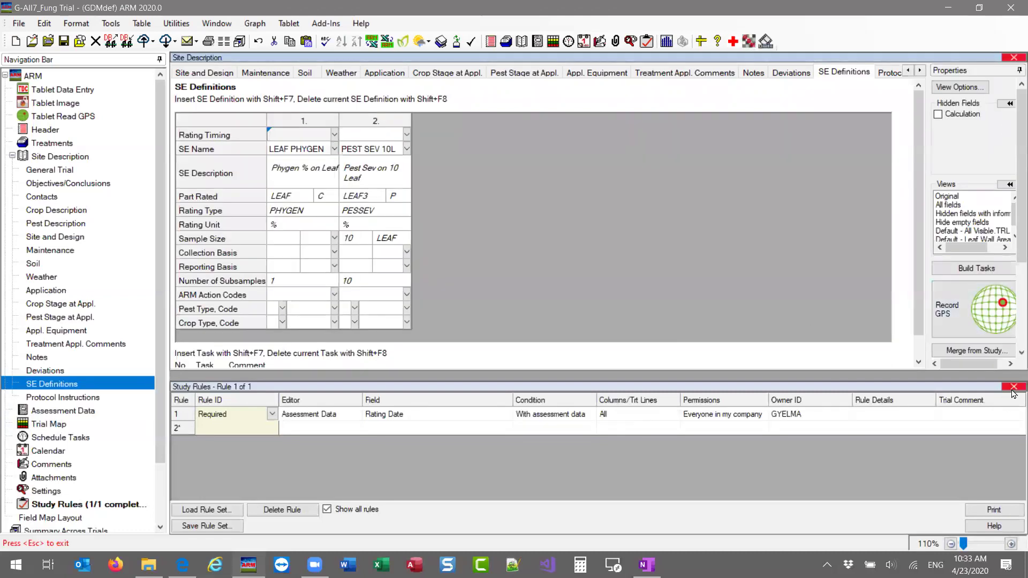
left_click(1013, 388)
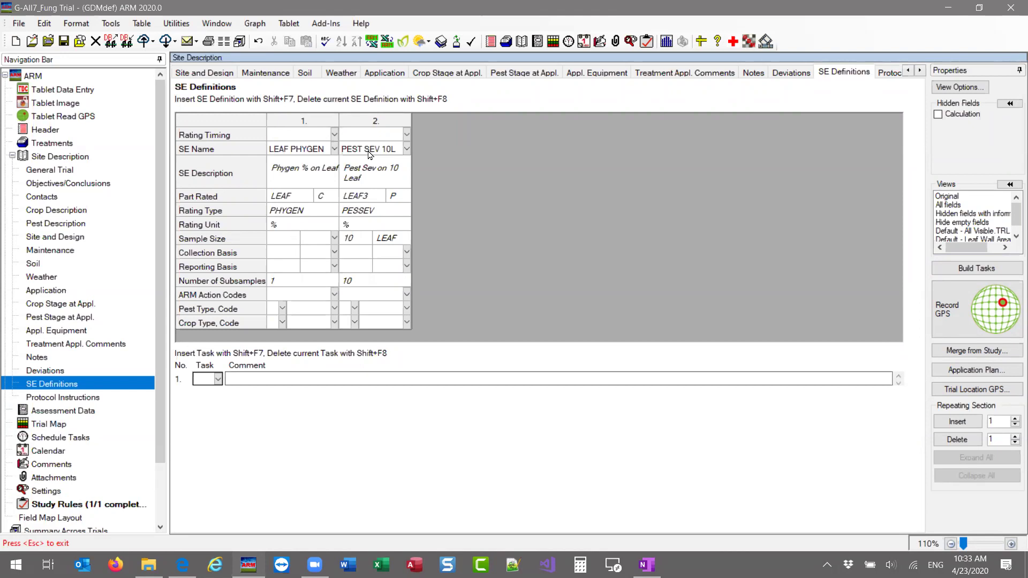
Examine the SE names and descriptions of the LEAF PHYGEN and PEST SEV 10L definitions
left_click(274, 152)
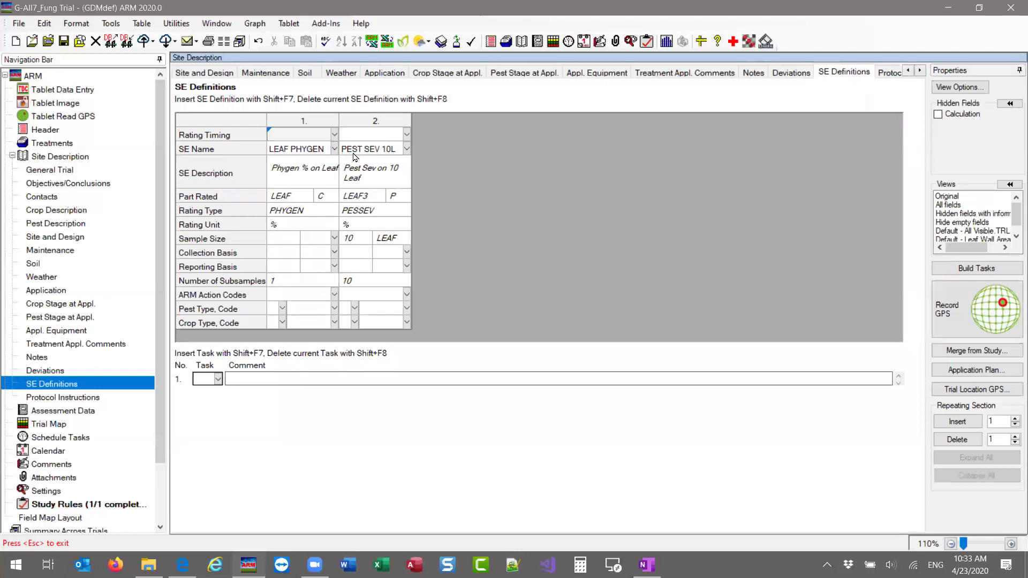
left_click(310, 151)
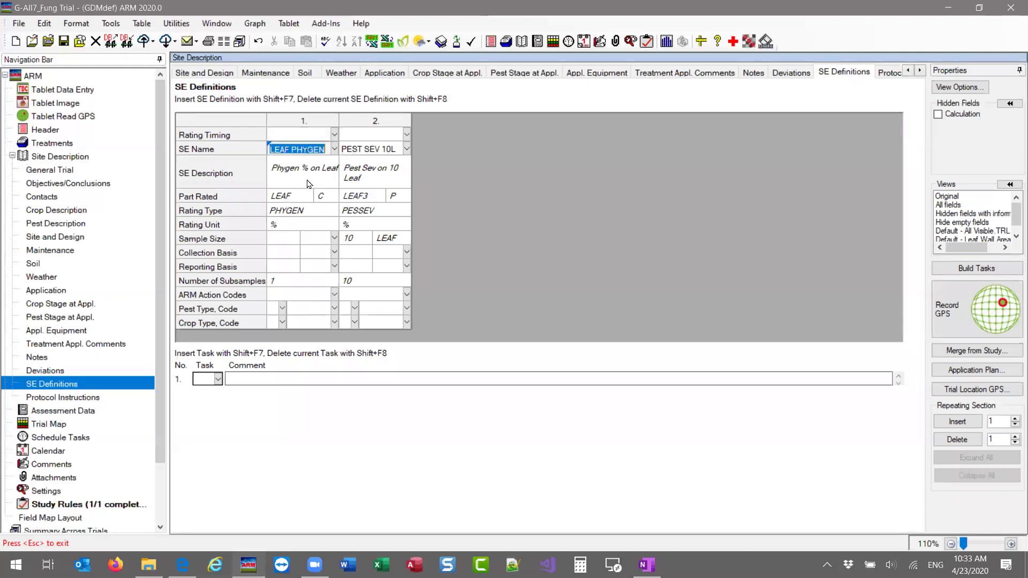
left_click(381, 150)
left_click(387, 179)
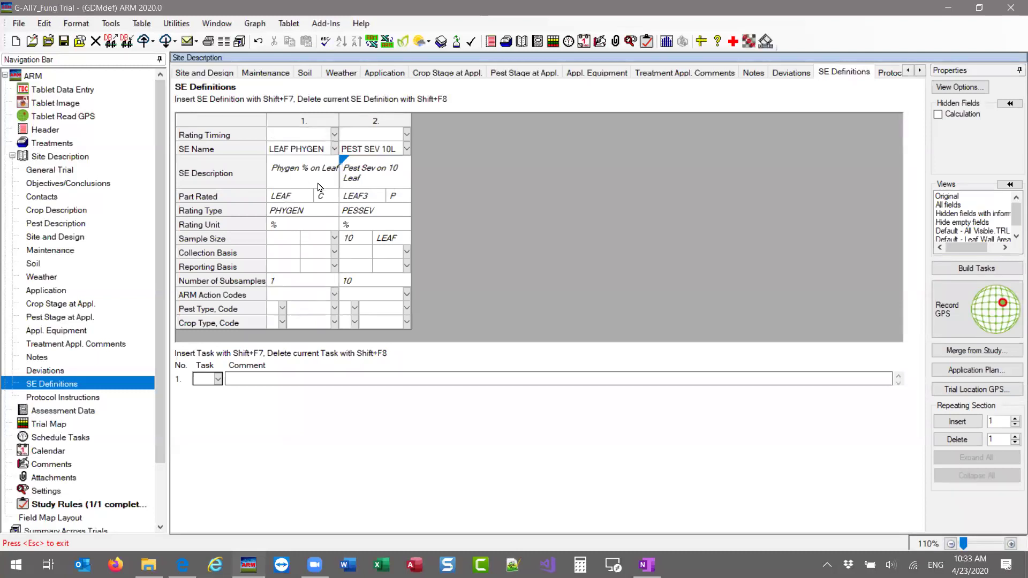
left_click(311, 172)
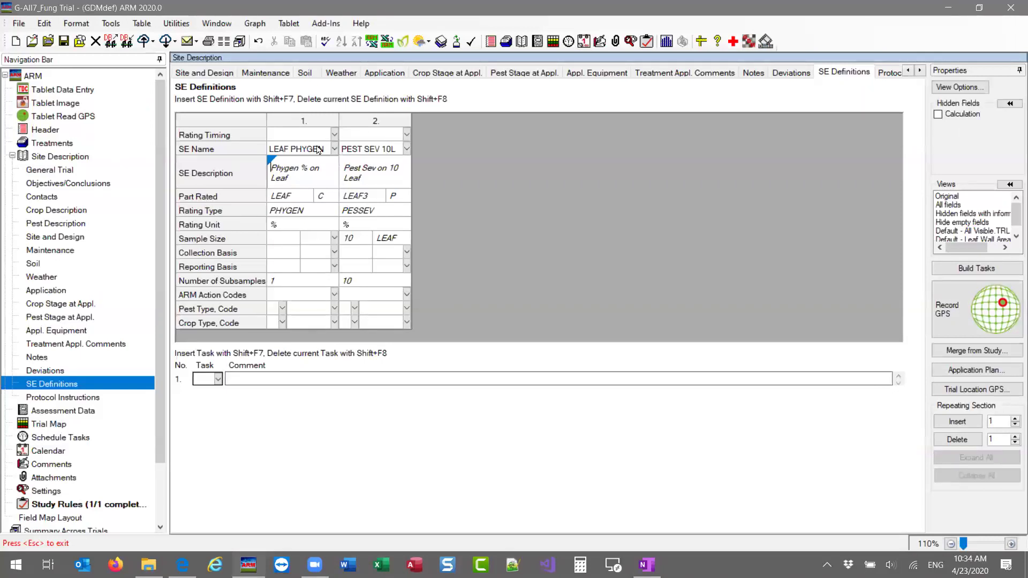
key("Up")
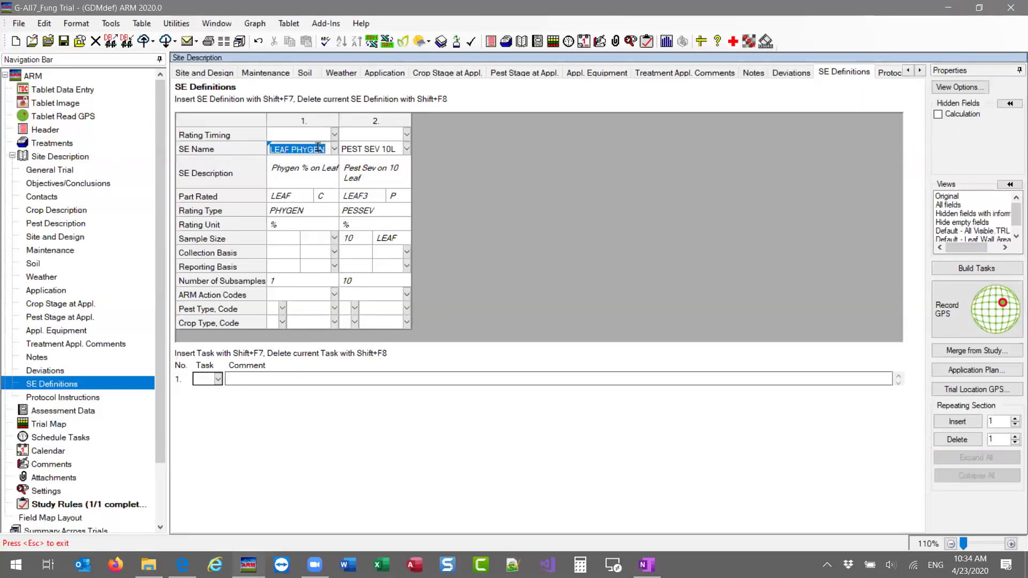
left_click(361, 150)
left_click(201, 153)
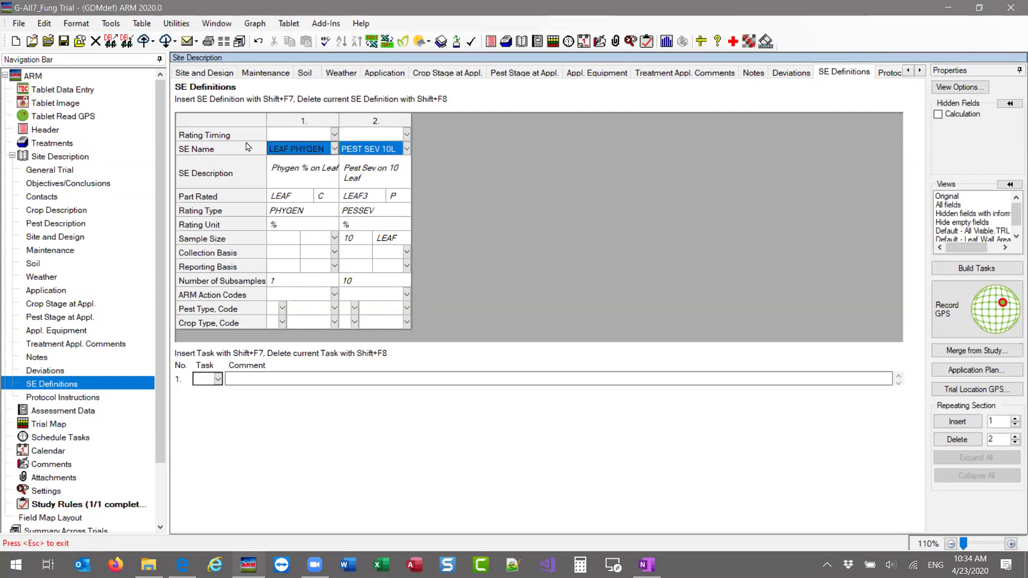
Return to the assessment data, open the SE Name personal list for empty column 17, and preview PEST SEV 10L
left_click(63, 413)
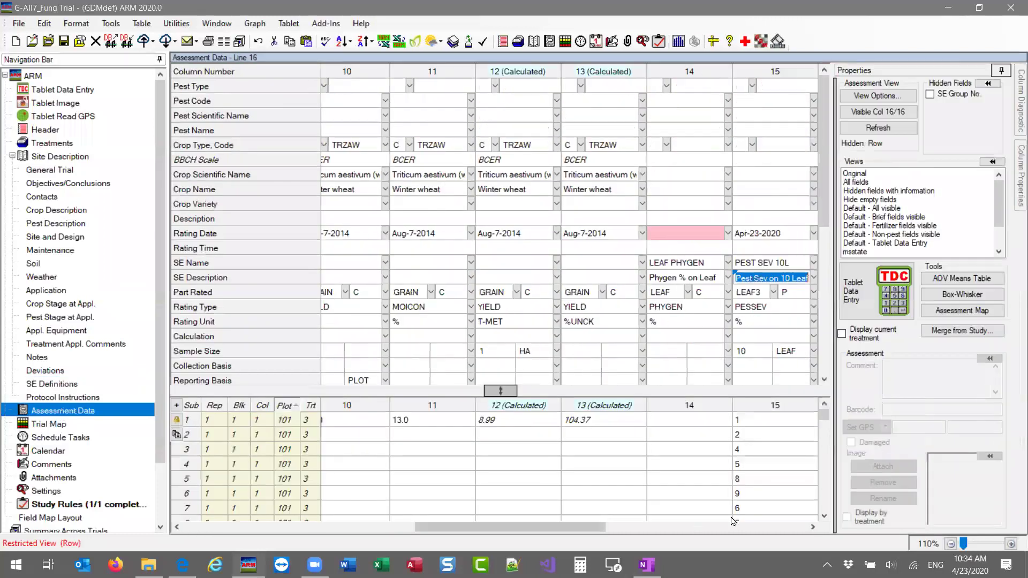
left_click(813, 528)
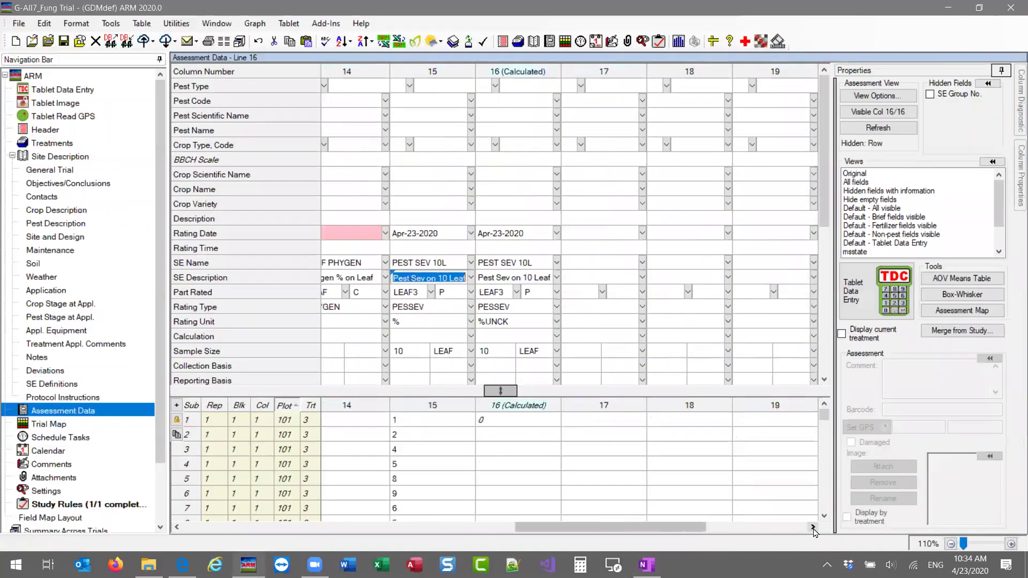
left_click(488, 265)
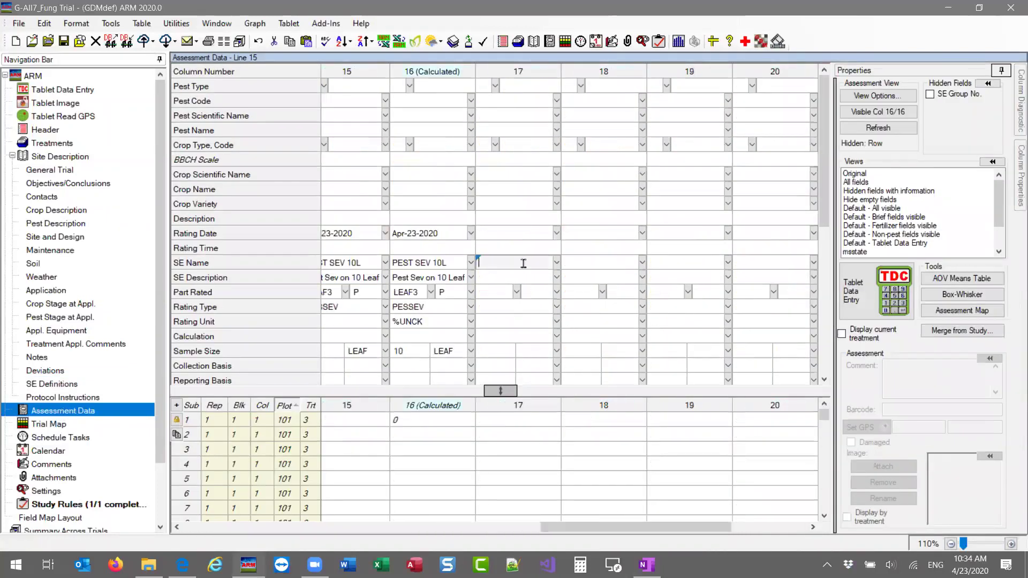
left_click(557, 264)
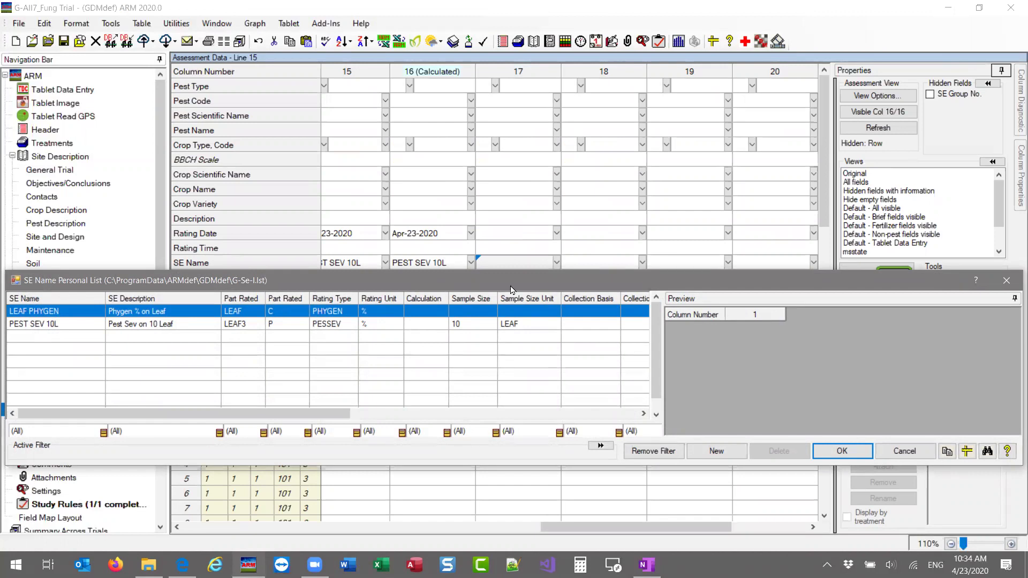
left_click_drag(511, 290, 521, 304)
left_click(50, 339)
left_click(49, 340)
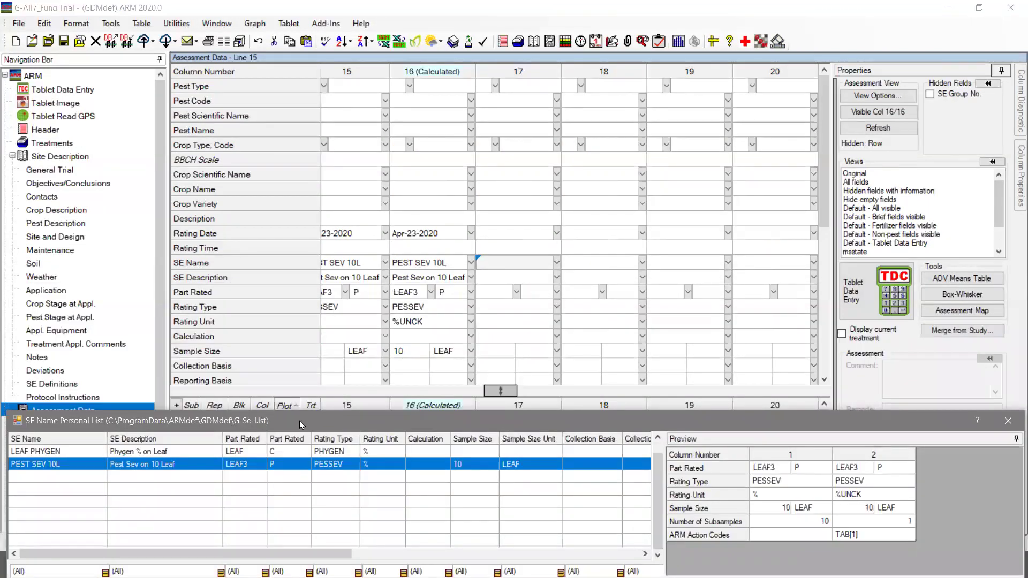
left_click_drag(301, 419, 301, 293)
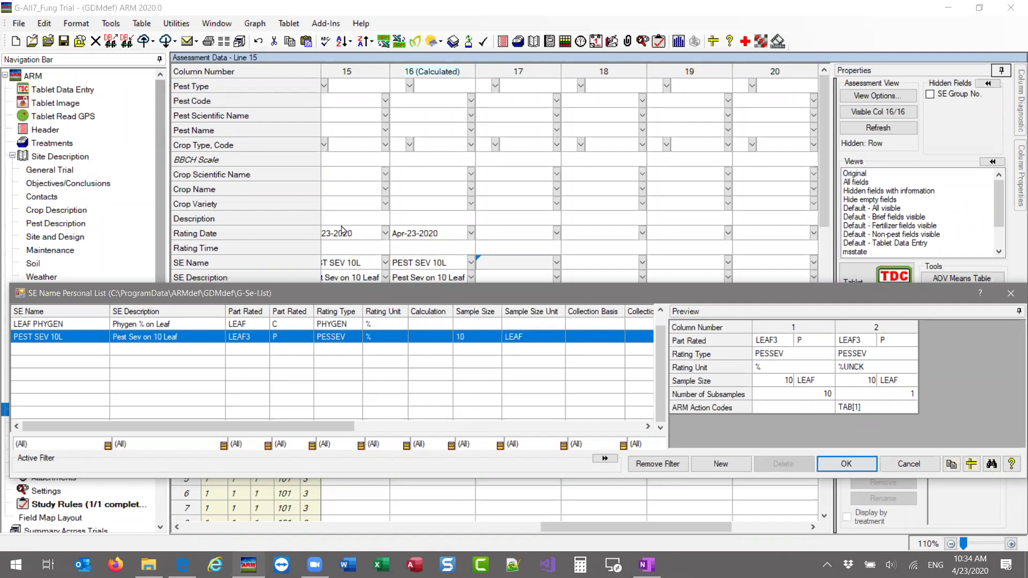
Compare the column previews of the LEAF PHYGEN and PEST SEV 10L standard evaluations
left_click(79, 325)
left_click(79, 338)
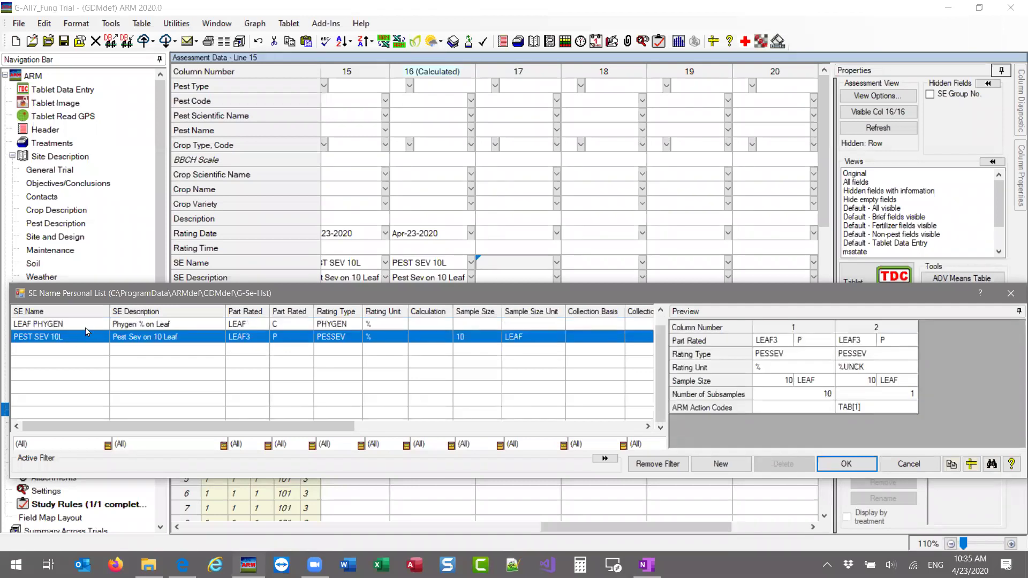
left_click(86, 327)
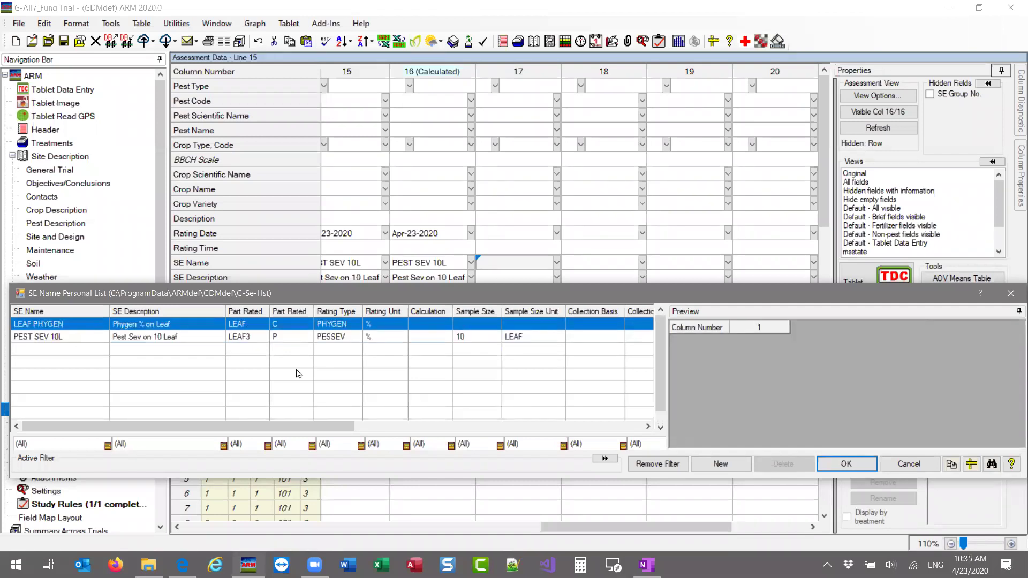
left_click(426, 337)
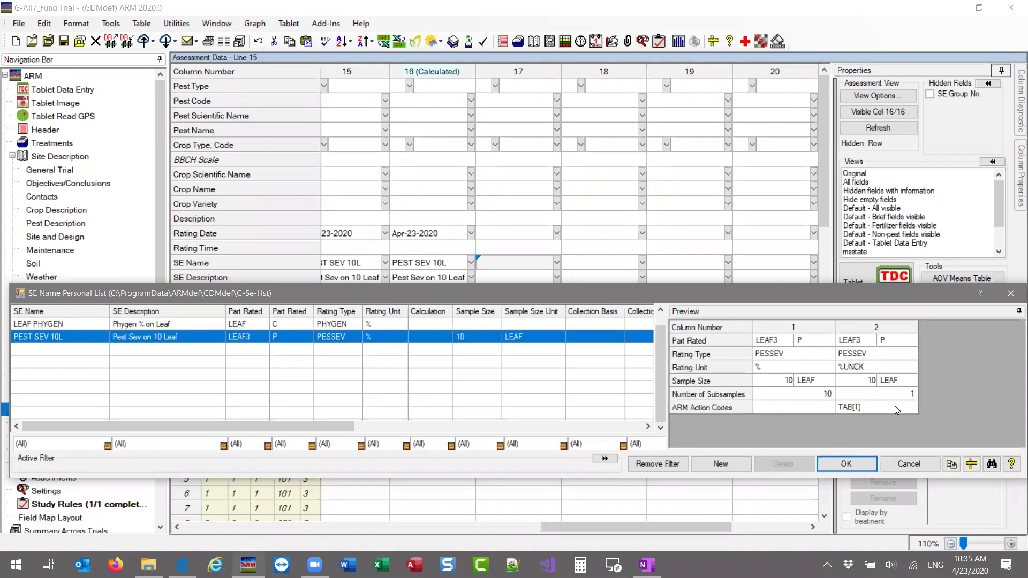
left_click(43, 328)
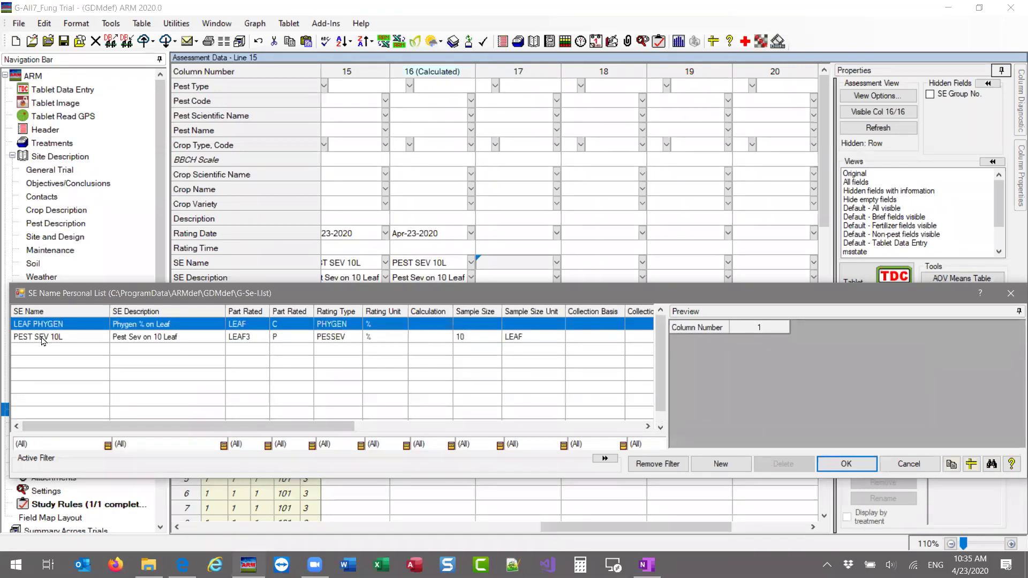
left_click(168, 339)
left_click(168, 325)
Insert the PEST SEV 10L standard evaluation at column 17 and check the rating type of the inserted columns
left_click(167, 339)
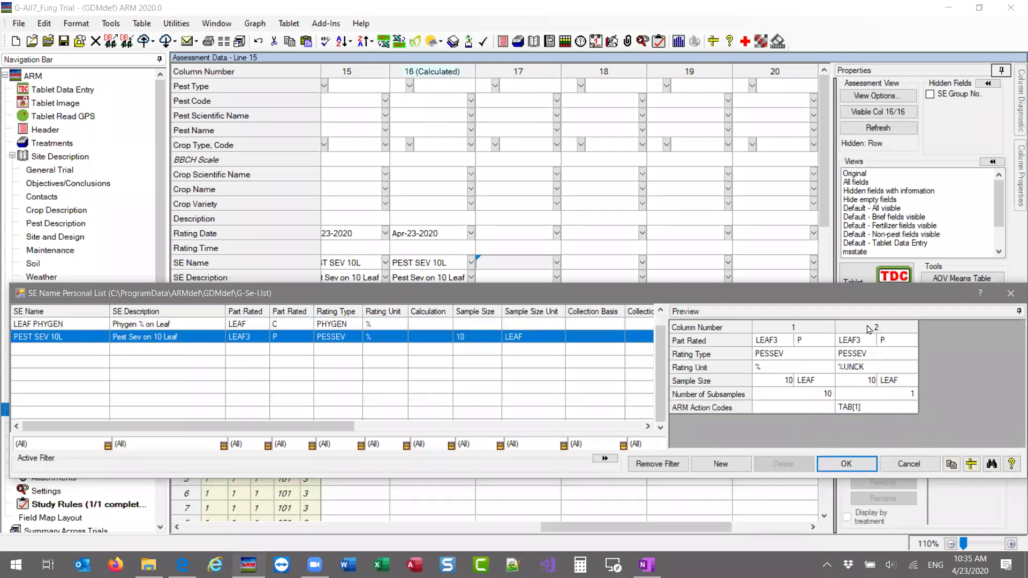
left_click(847, 464)
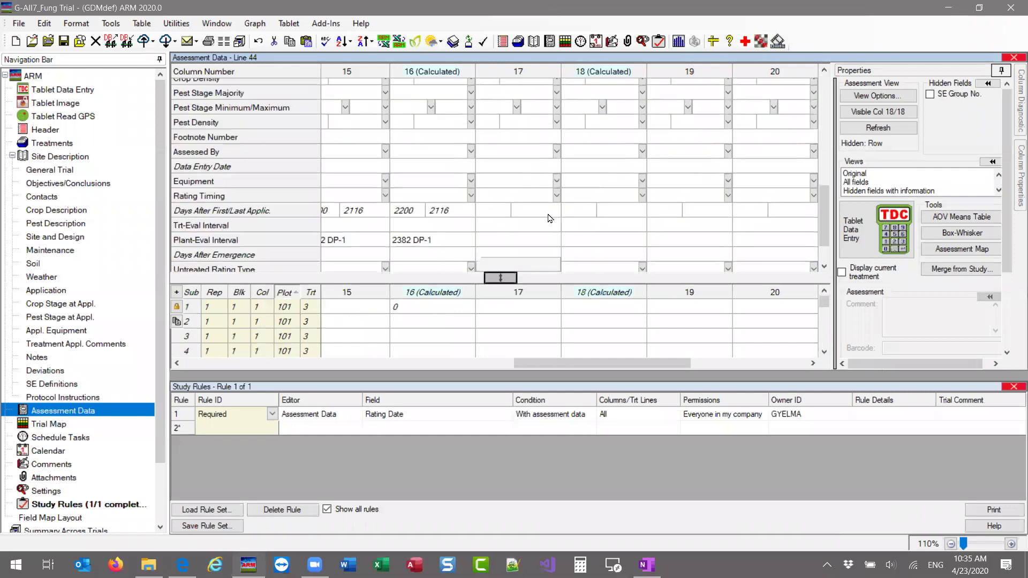
scroll(545, 213, "up", 6)
scroll(511, 214, "up", 4)
left_click(564, 245)
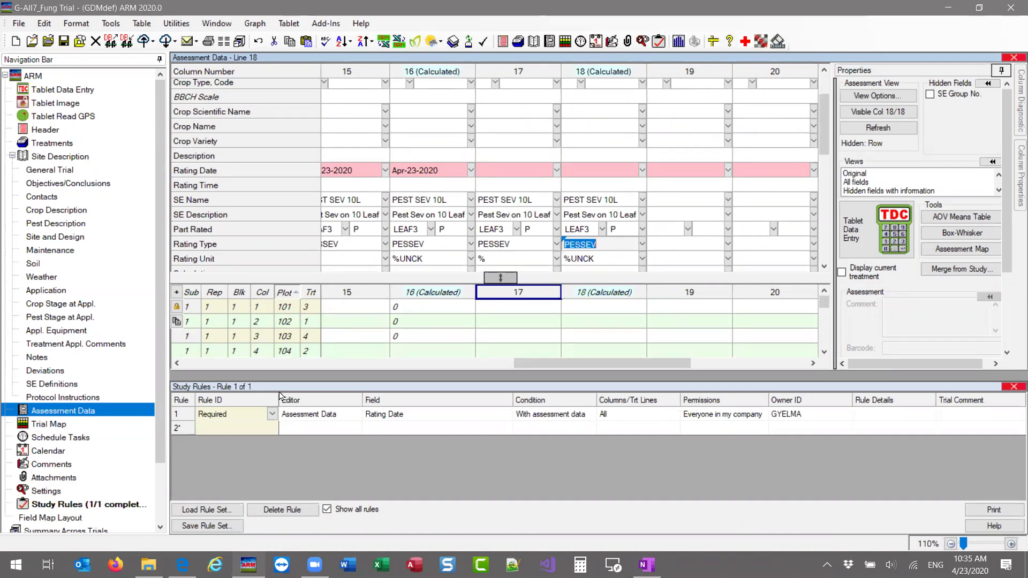
Open the SE Definitions section of the site description
left_click(60, 384)
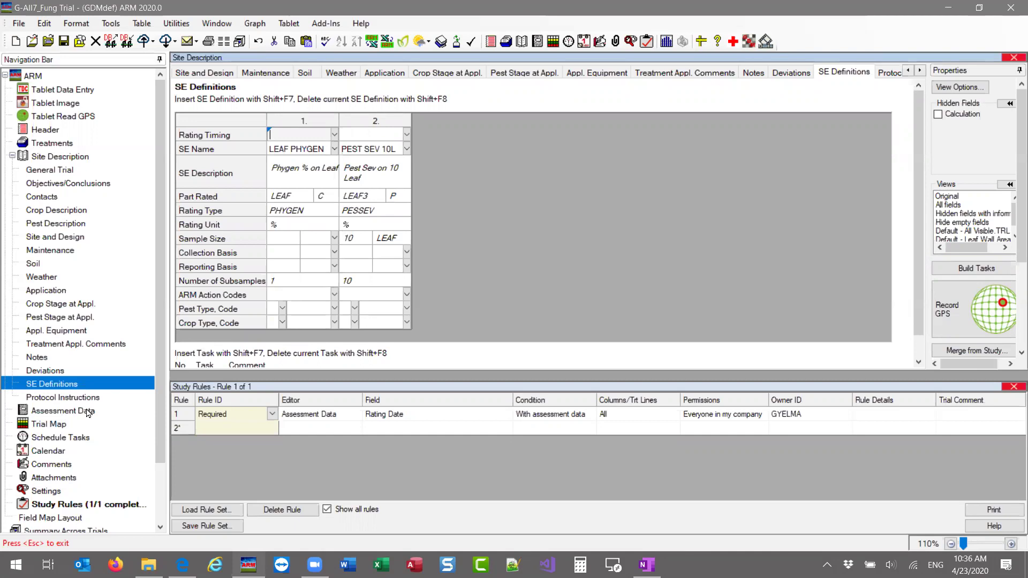
right_click(398, 148)
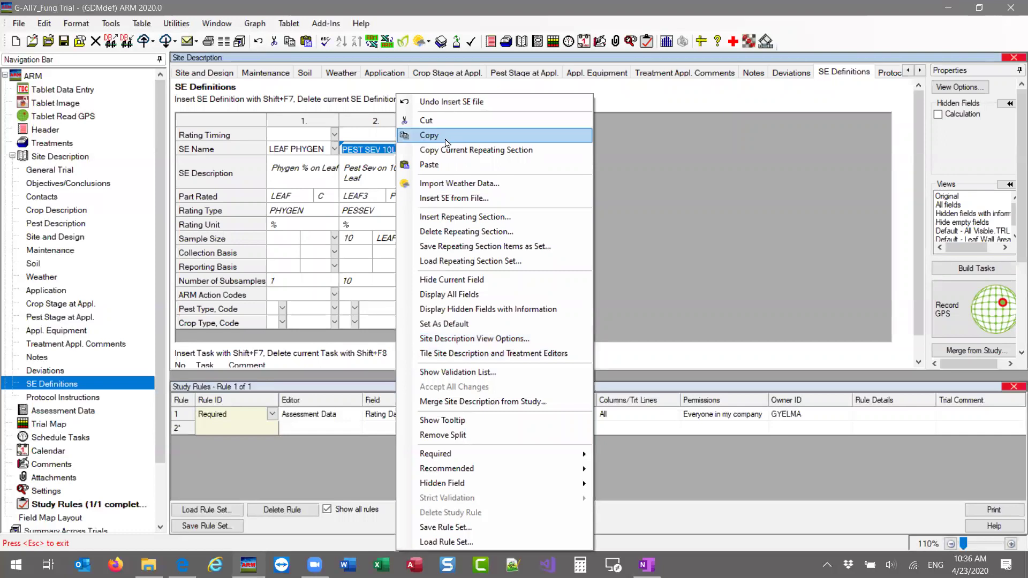
left_click(479, 200)
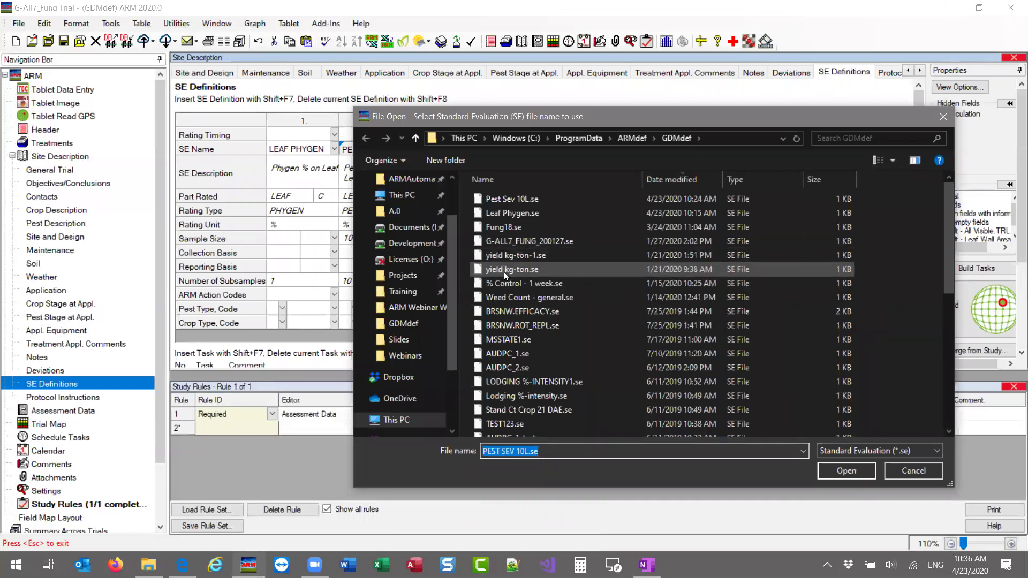
left_click(519, 271)
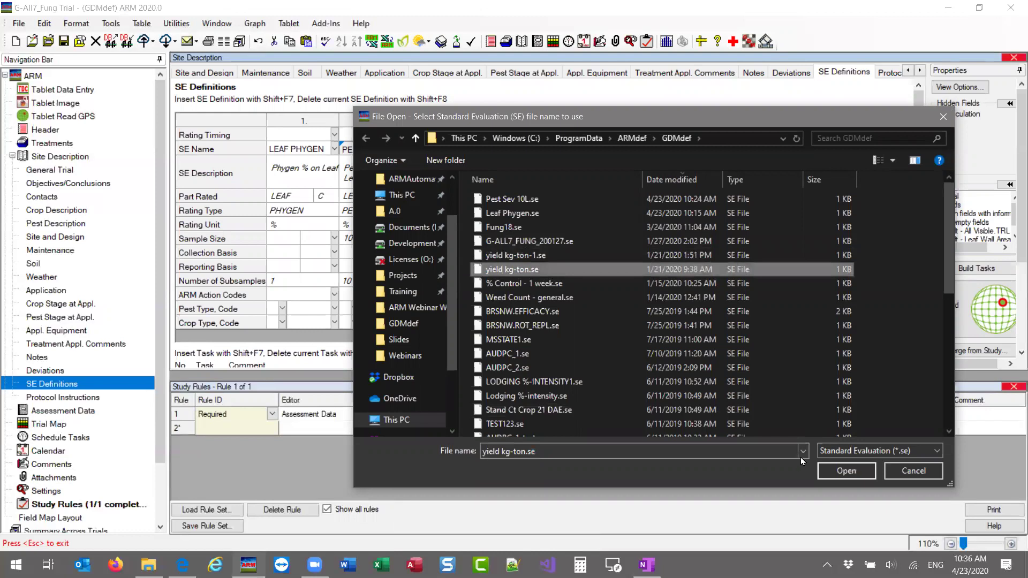
left_click(847, 471)
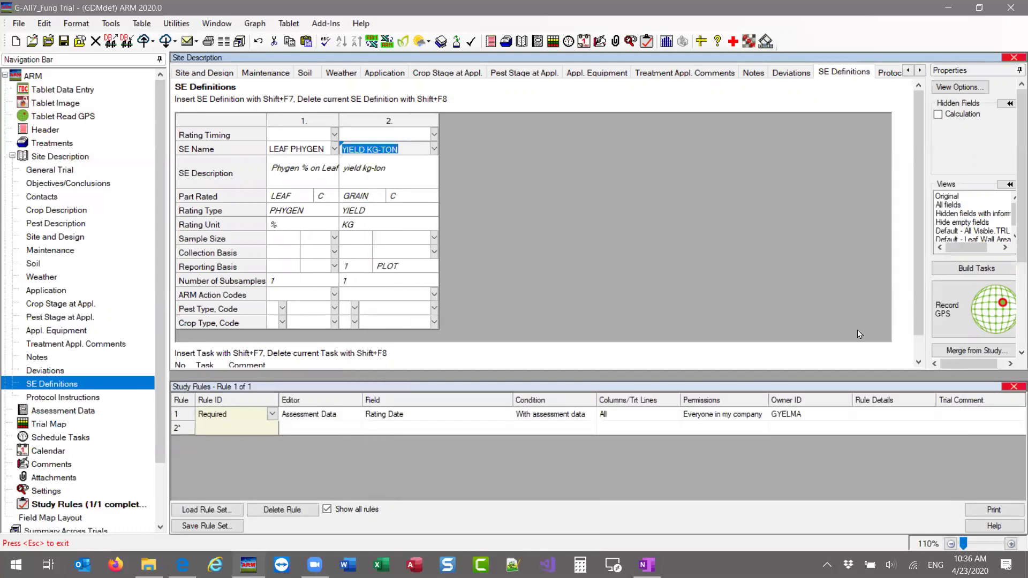
scroll(1014, 202, "down", 3)
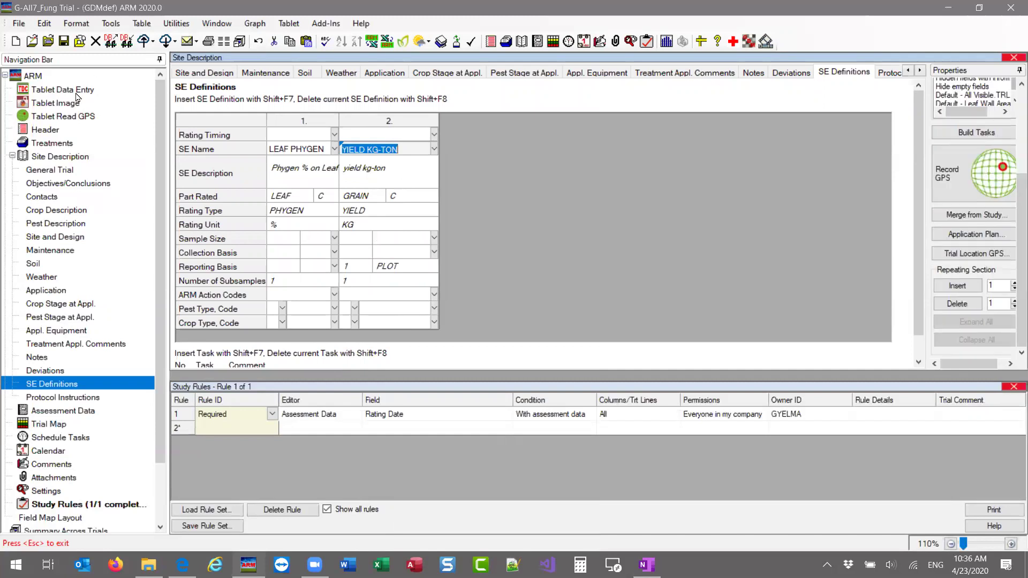
left_click(44, 23)
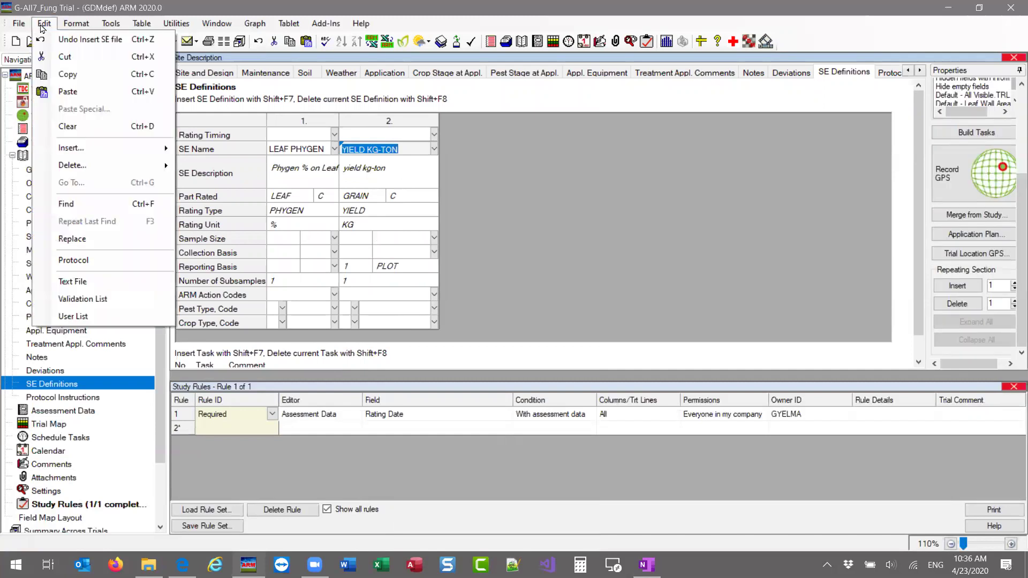
left_click(105, 44)
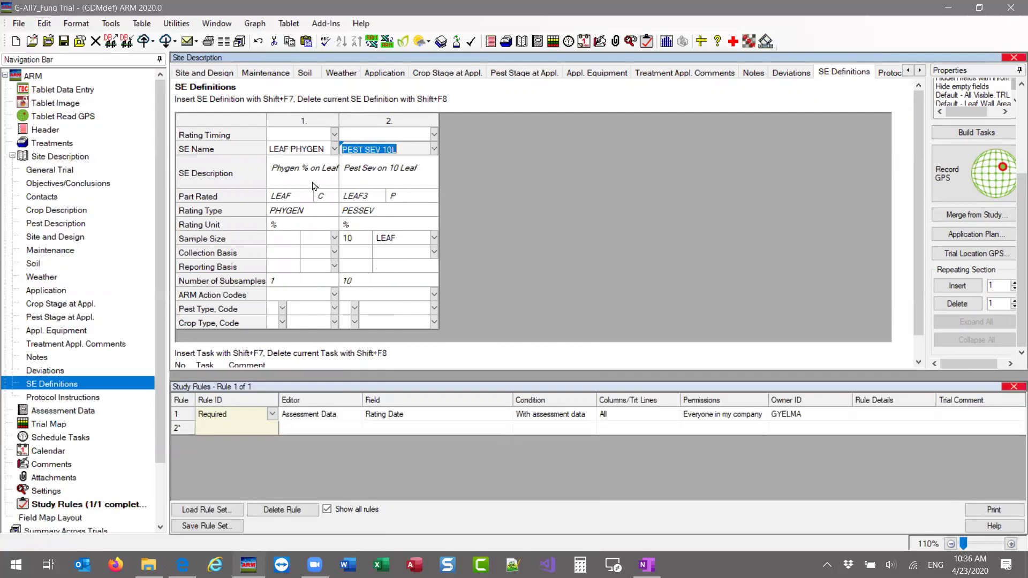
Insert two empty repeating sections at the end of the SE Definitions table
left_click(303, 149)
left_click(359, 150)
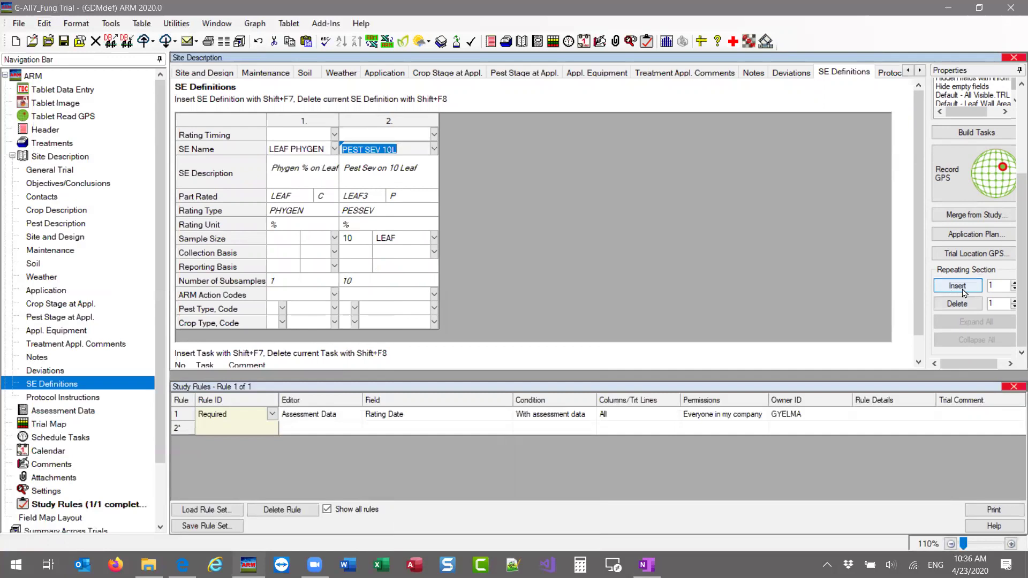
left_click(303, 137)
left_click(393, 138)
left_click(392, 138)
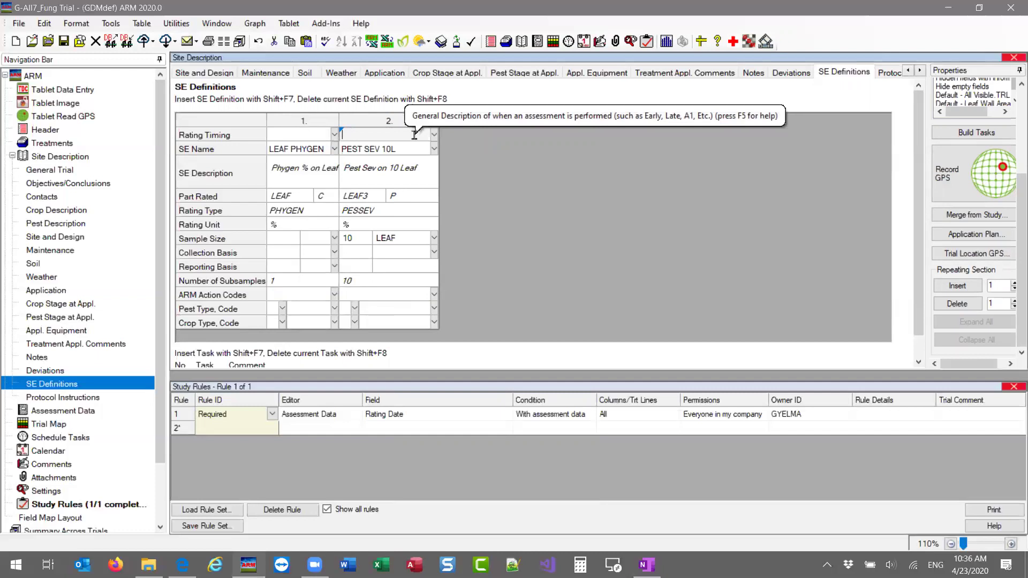
right_click(415, 134)
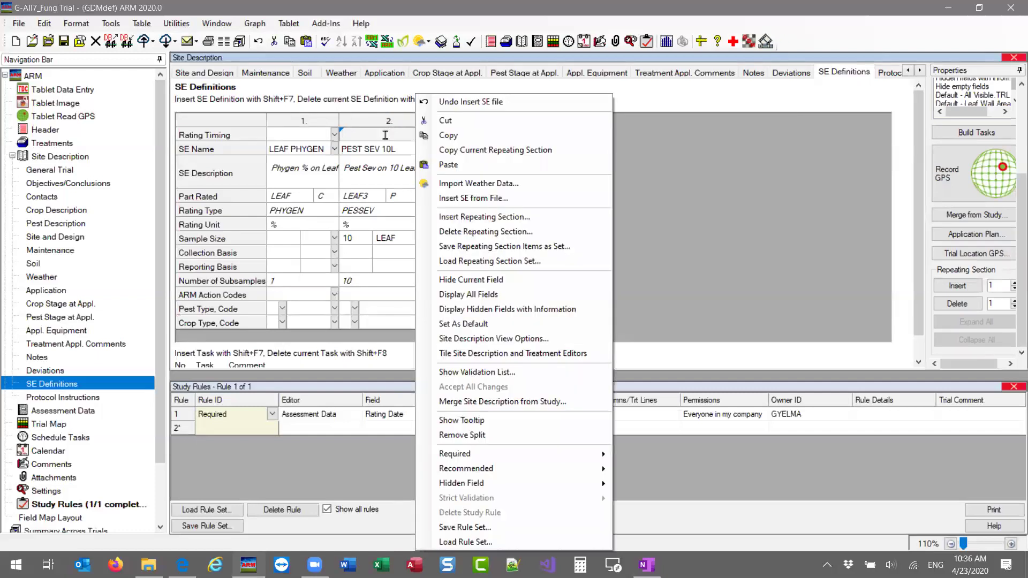
left_click(479, 217)
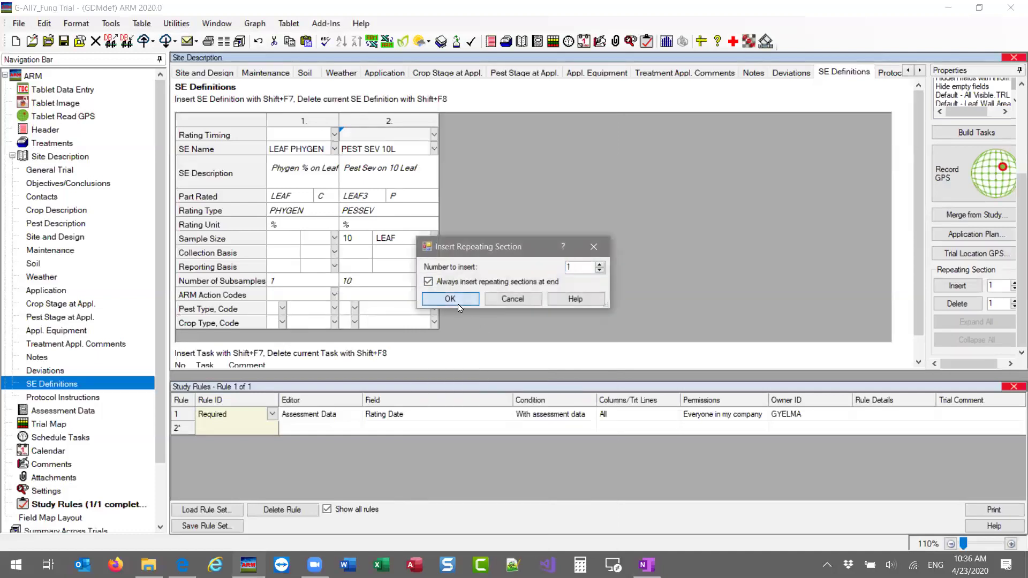
left_click(456, 300)
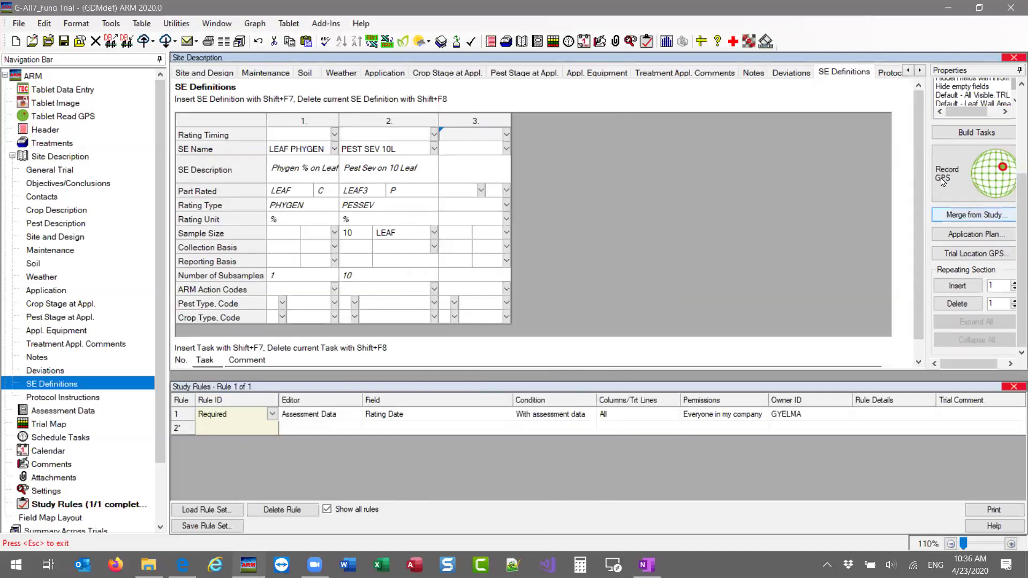
left_click(971, 287)
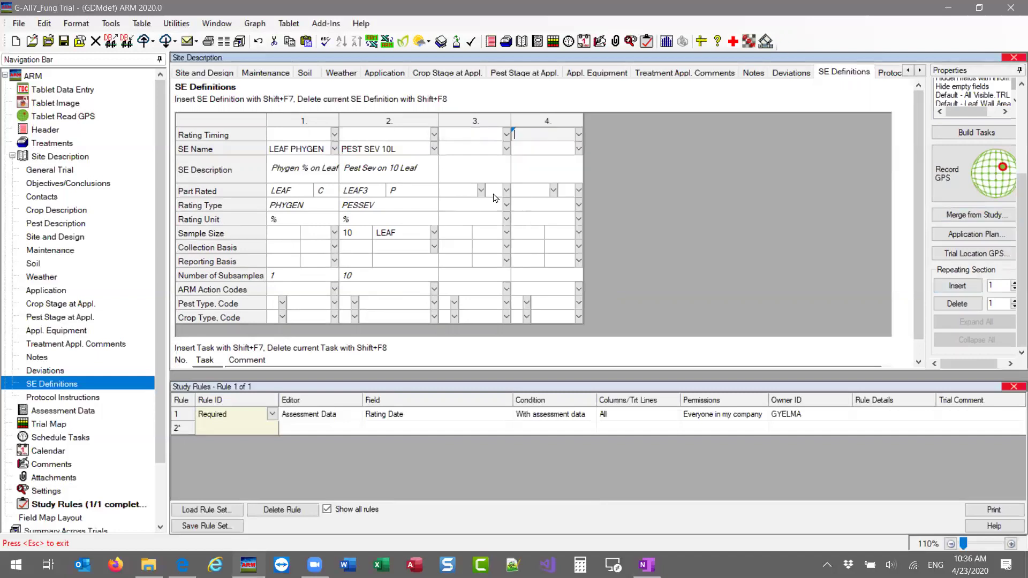
Insert the standard evaluation file yield kg-ton.se into SE definition column 3
left_click(468, 149)
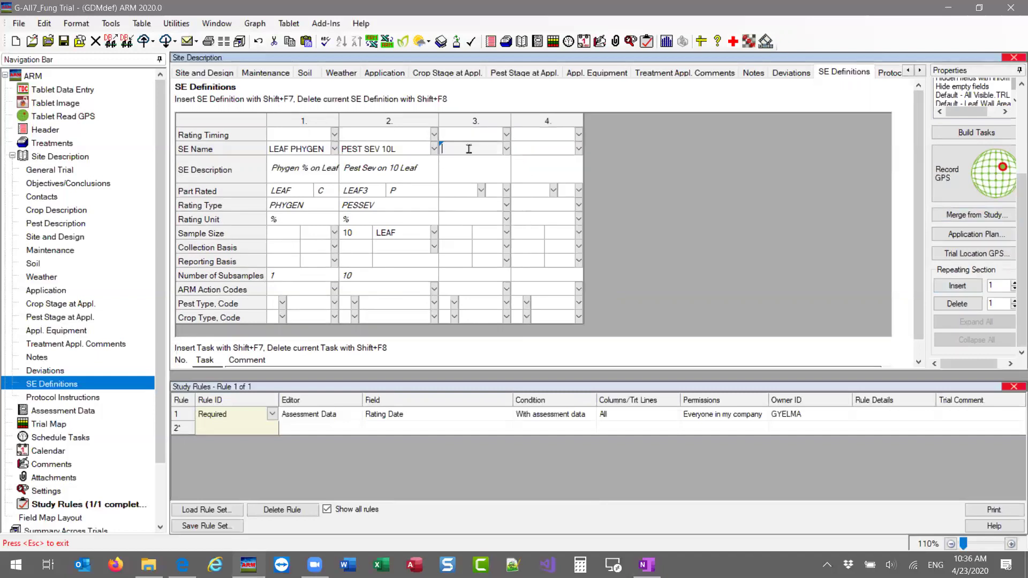
right_click(470, 152)
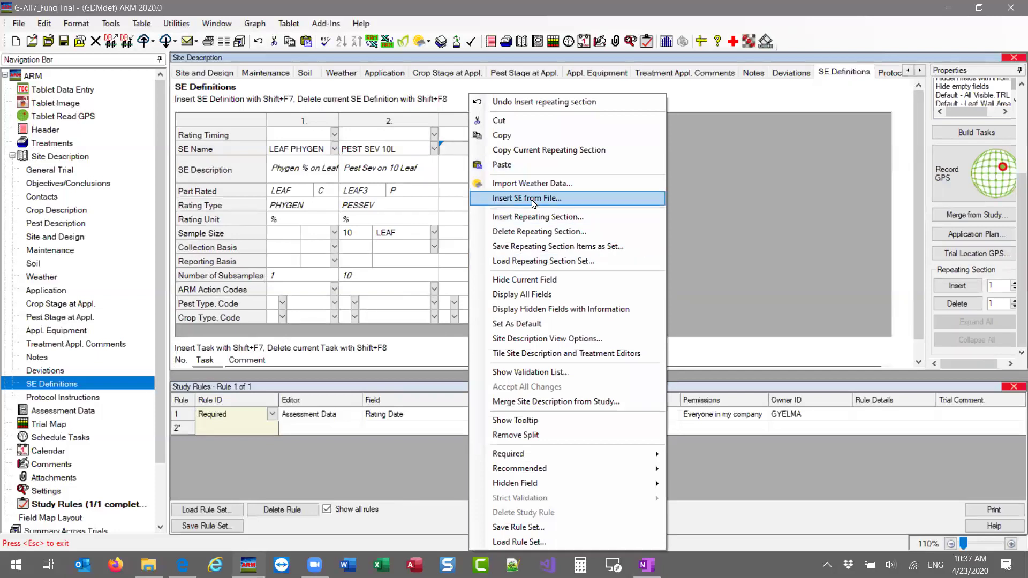
key("Return")
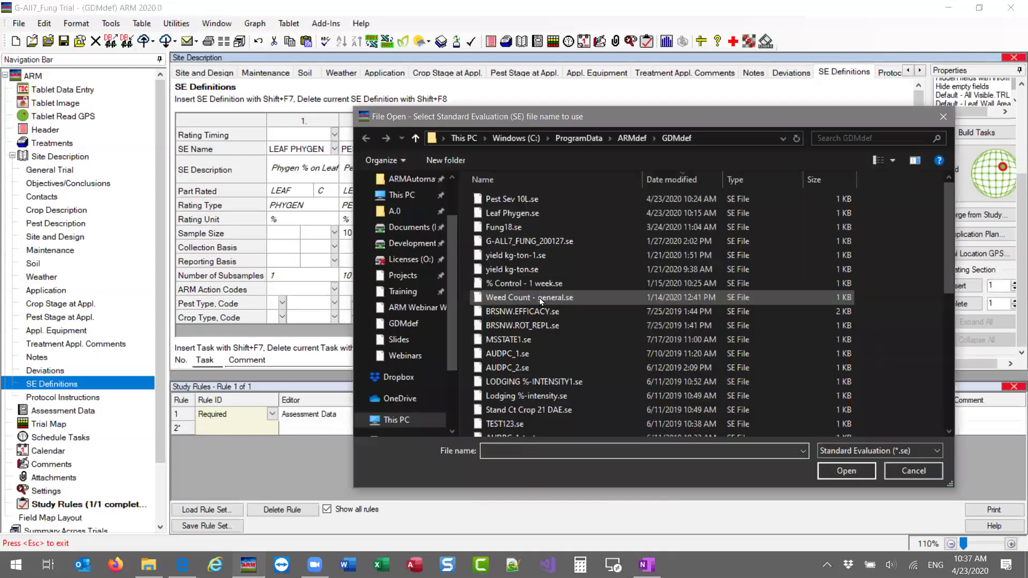
left_click(516, 268)
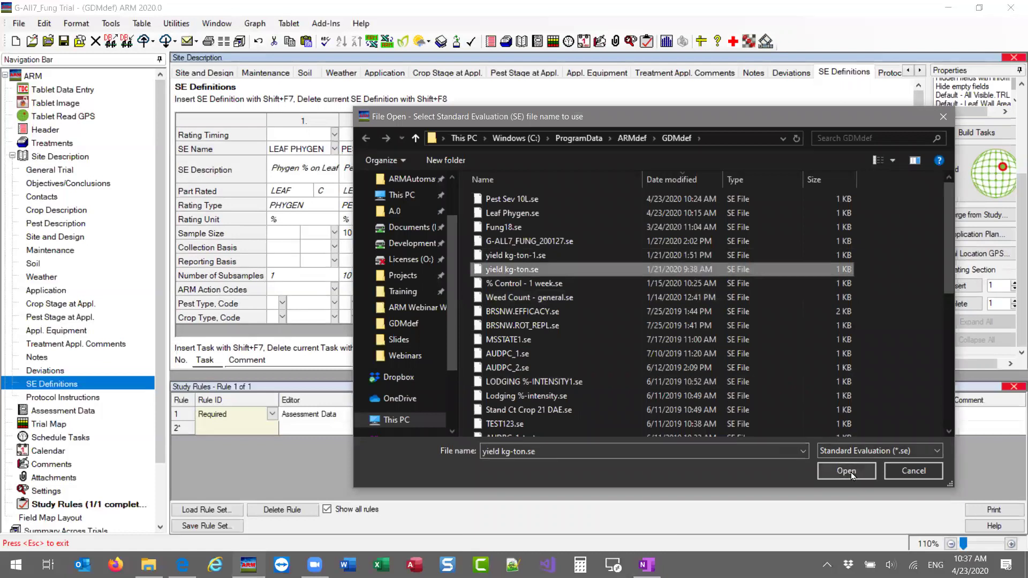
left_click(849, 471)
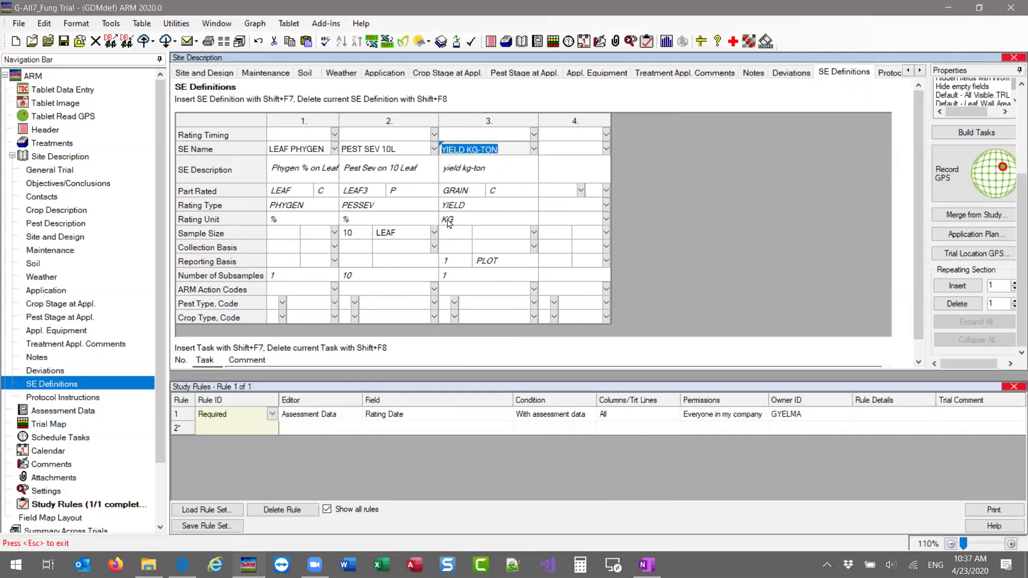
key("Tab")
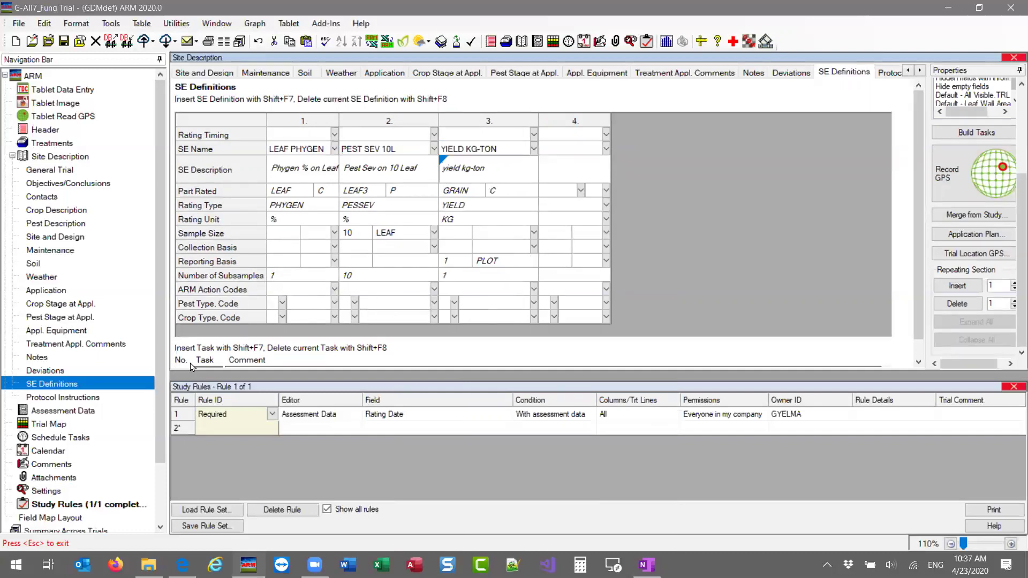
In Assessment Data, open the SE Name list for column 19 and select the YIELD KG-TON definition
left_click(61, 414)
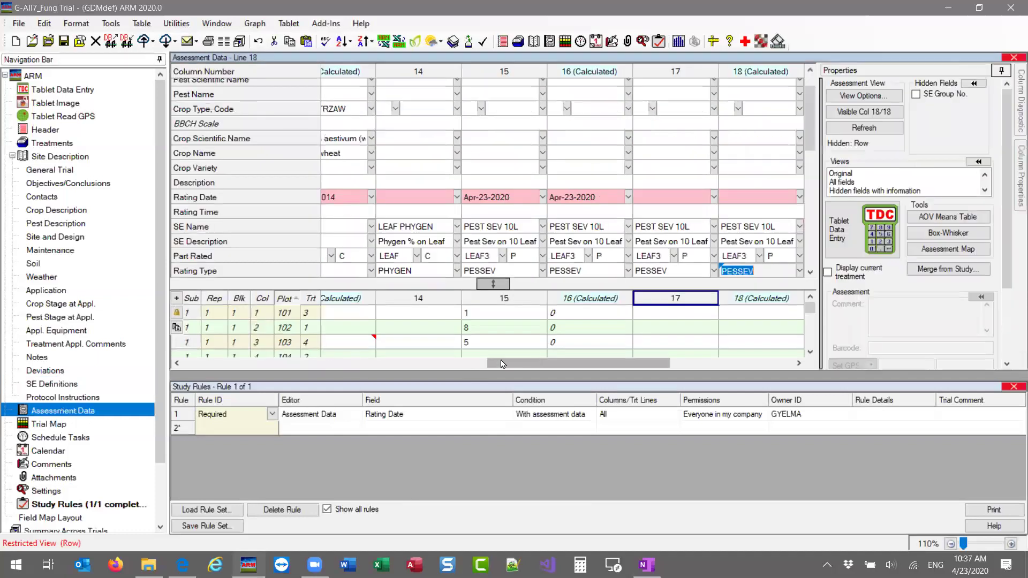
scroll(663, 362, "right", 3)
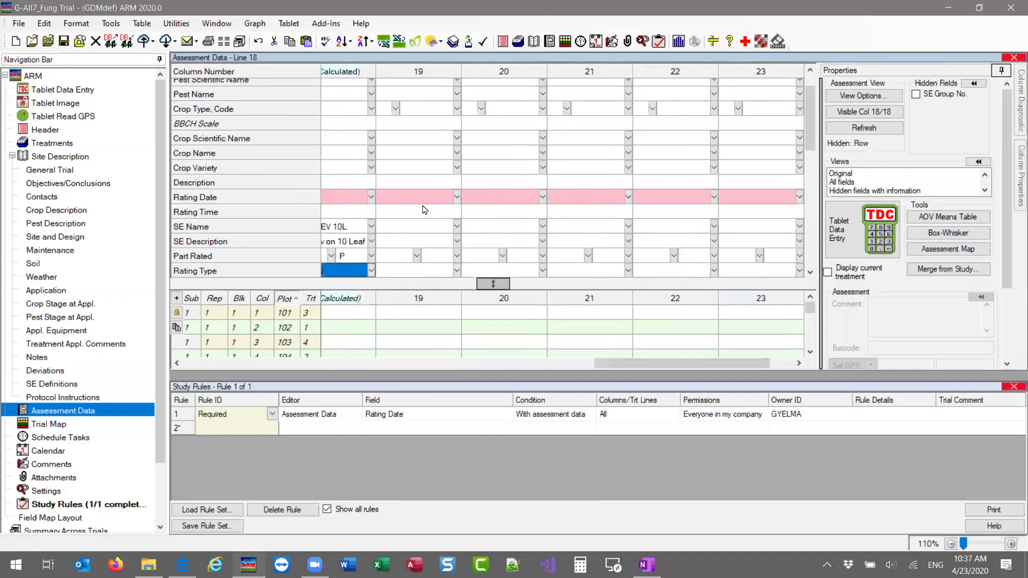
scroll(426, 161, "down", 2)
left_click(426, 153)
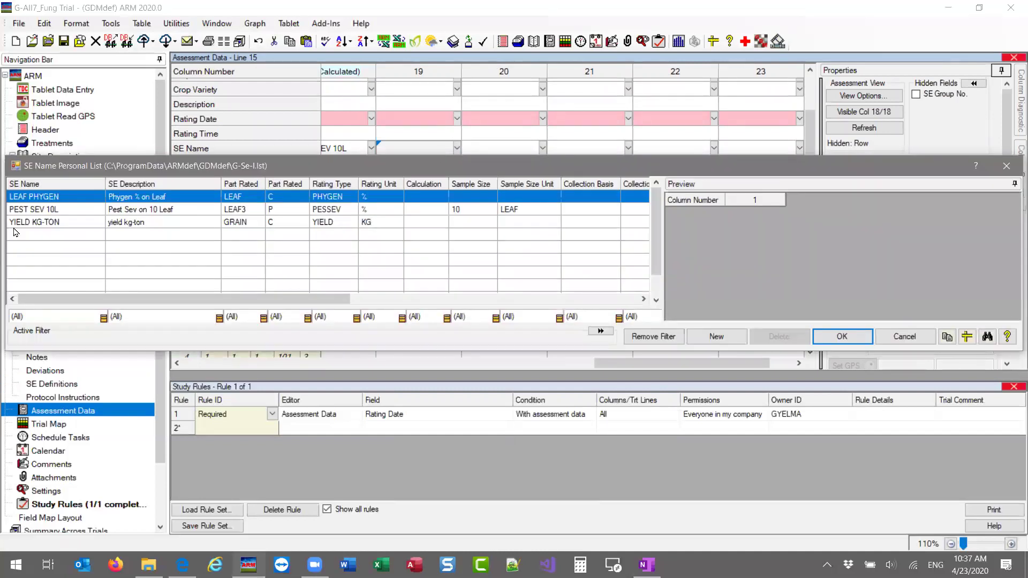
left_click(39, 224)
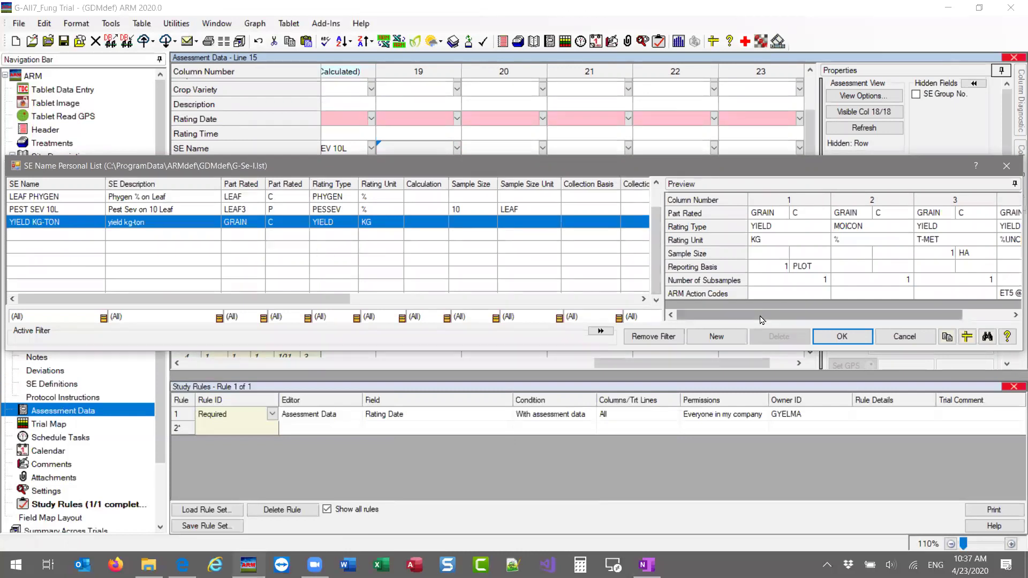
Check the rating units in the YIELD KG-TON preview and insert its columns into the assessment data starting at column 19
left_click(770, 242)
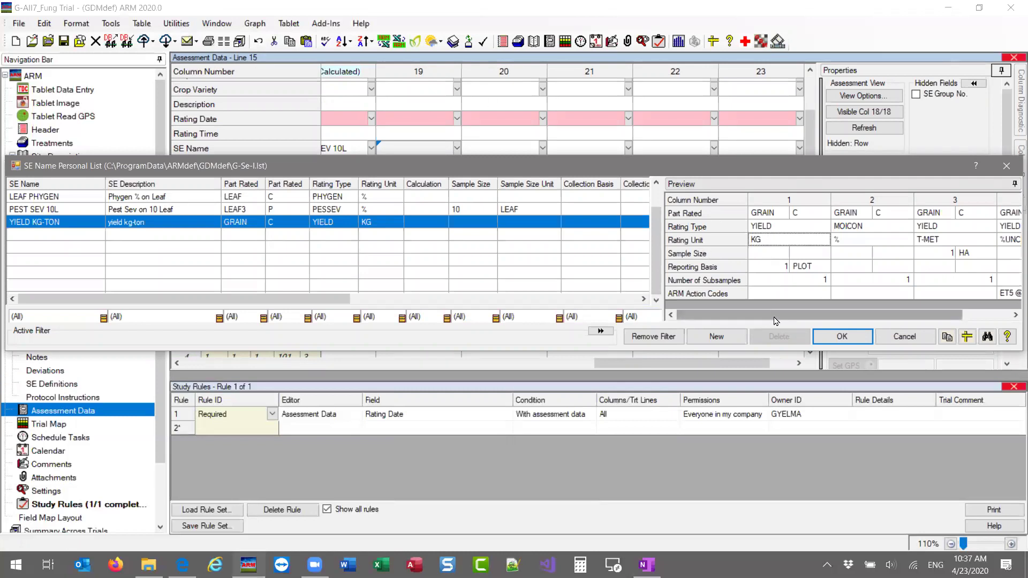
left_click(768, 241)
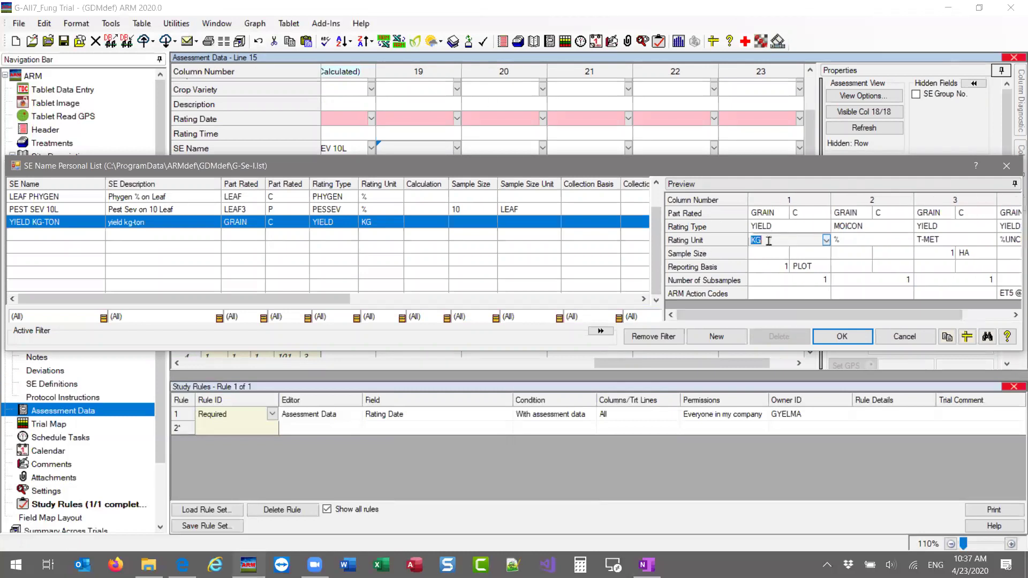
left_click_drag(799, 317, 833, 317)
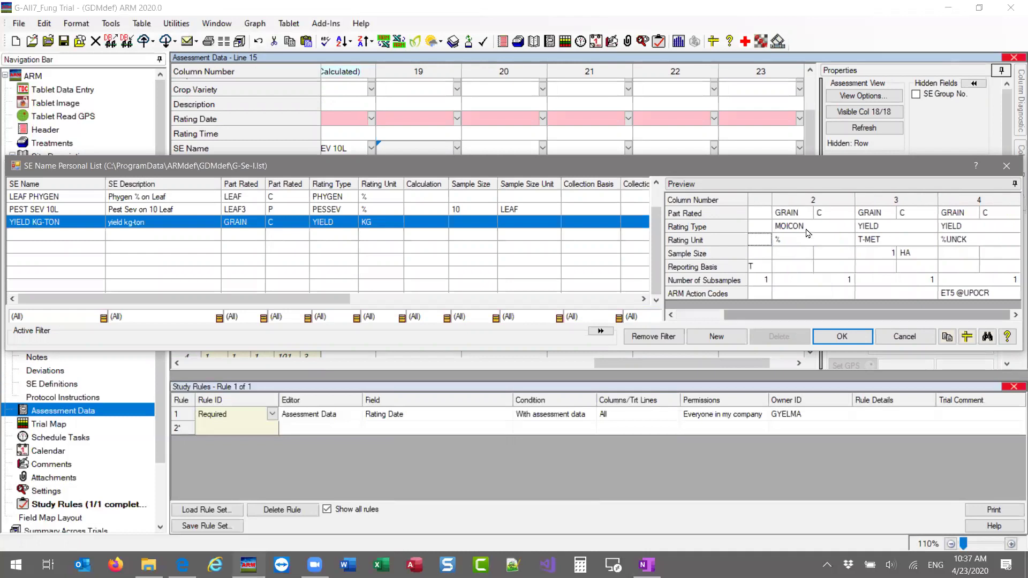
left_click(896, 241)
left_click(964, 241)
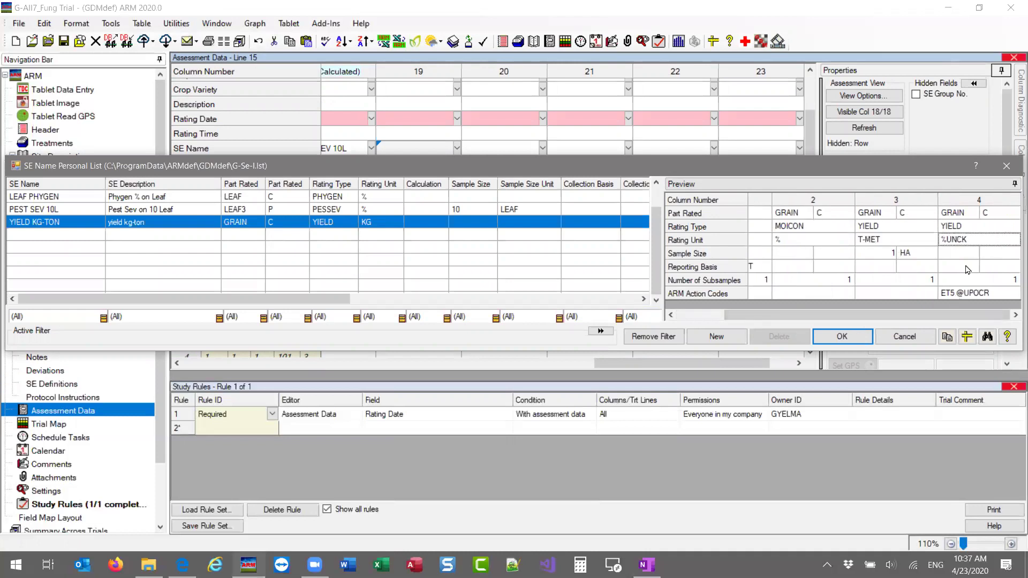
key("F2")
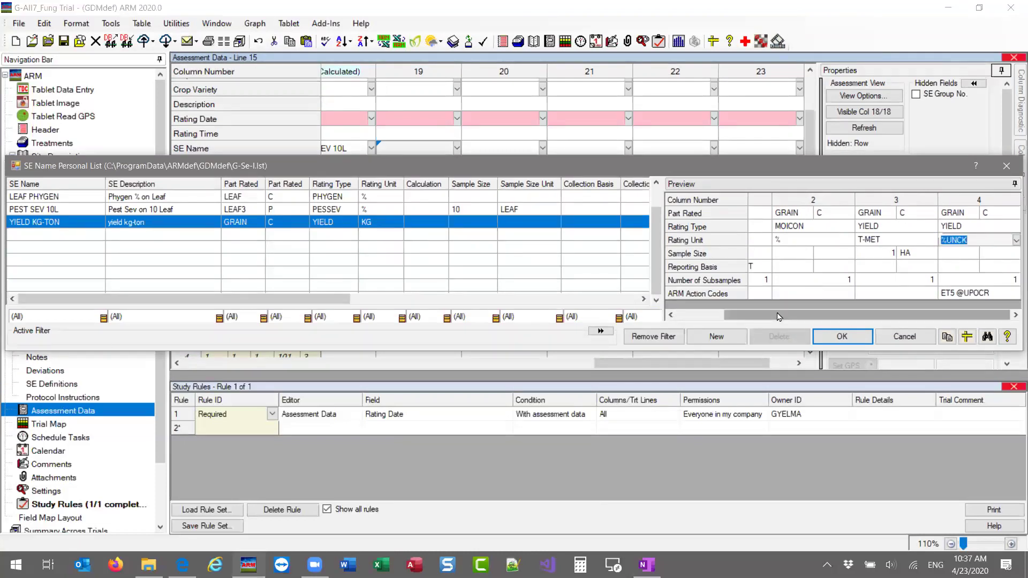
left_click_drag(779, 317, 733, 317)
left_click(855, 339)
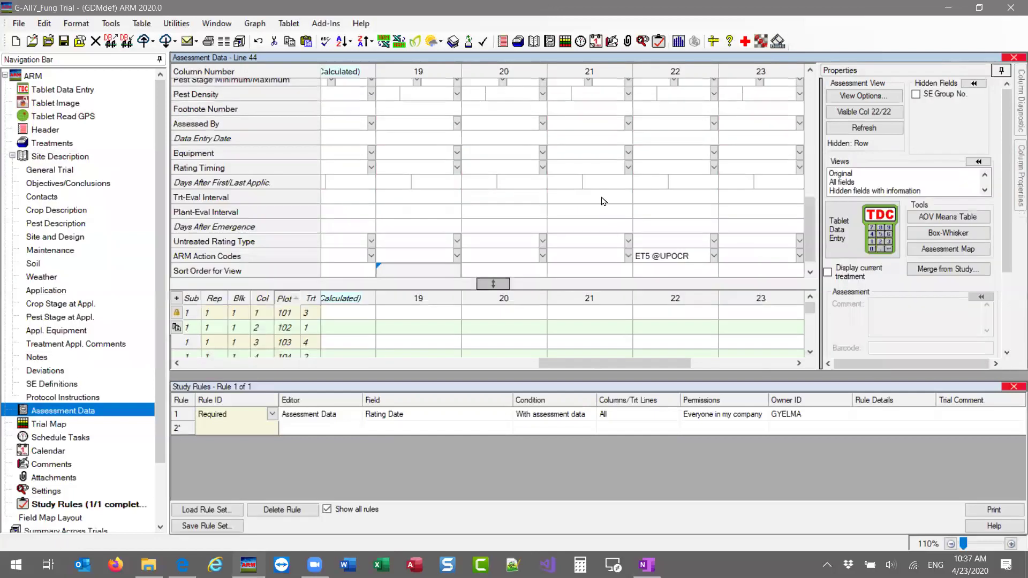
scroll(511, 231, "up", 5)
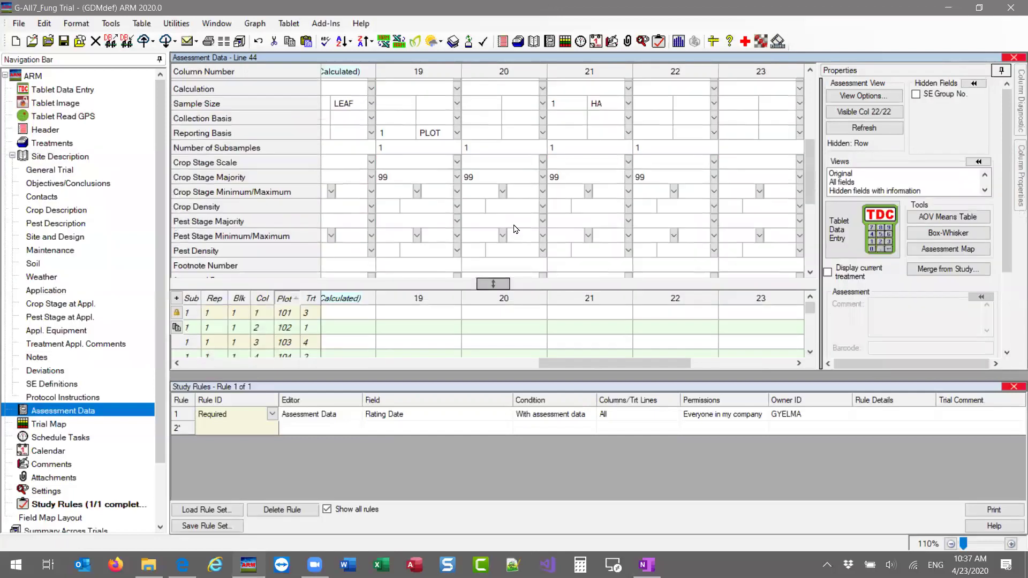
scroll(510, 231, "up", 5)
scroll(466, 237, "down", 2)
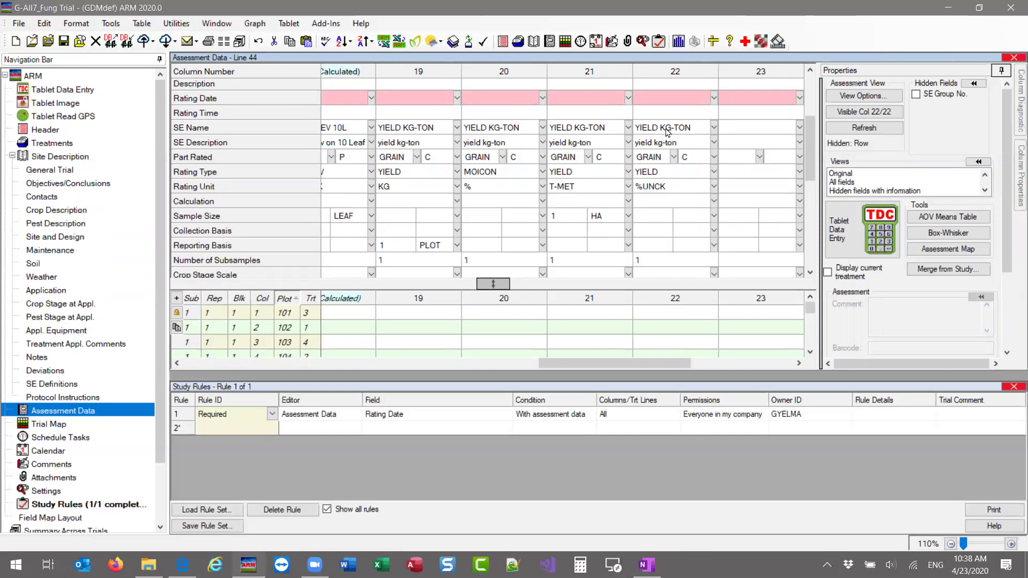
left_click(751, 132)
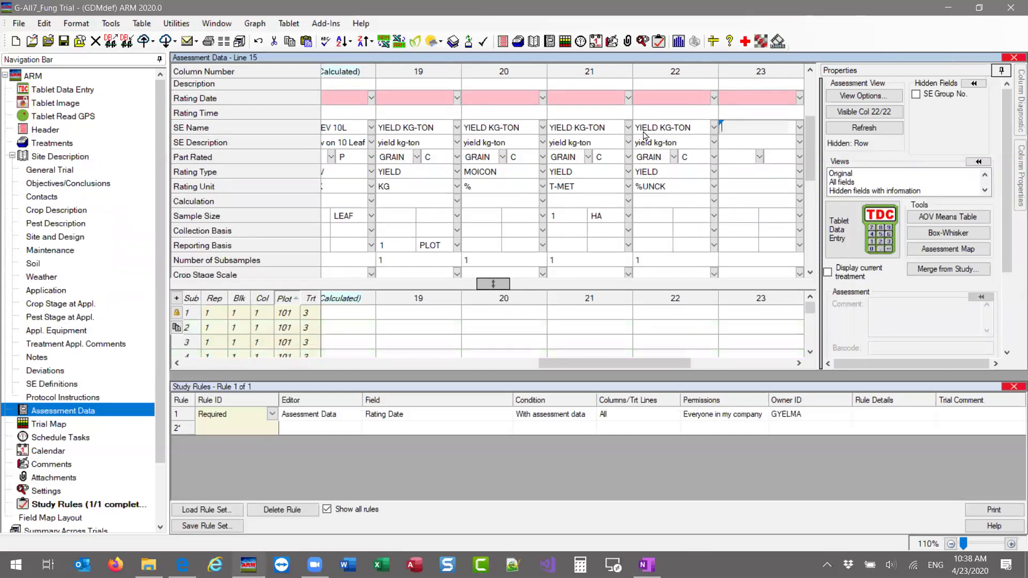
Create a new protocol for Myself or another sponsor (standard GDMdef) using the G-All7 study definition in US English
left_click(20, 26)
left_click(49, 40)
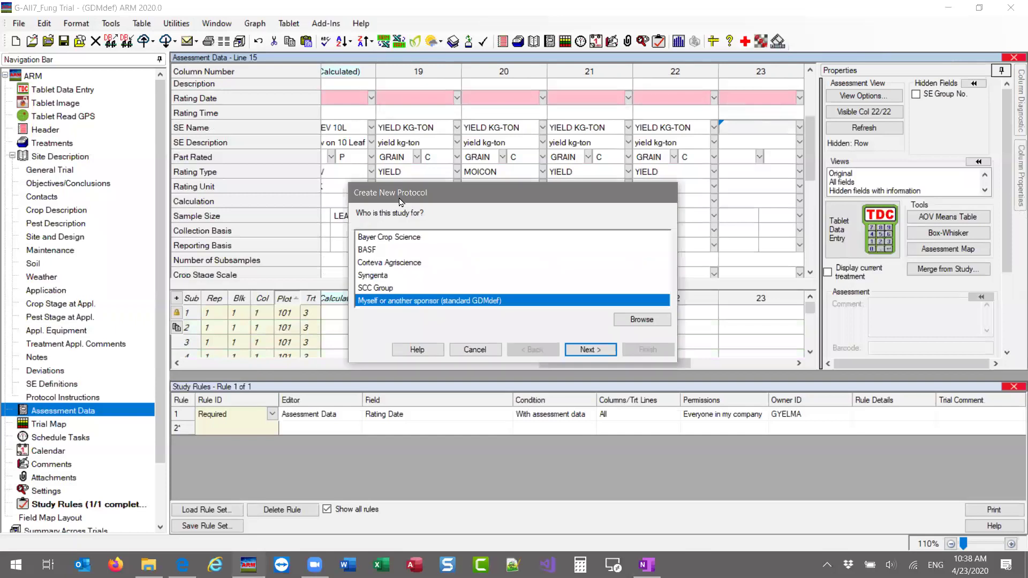
left_click(587, 351)
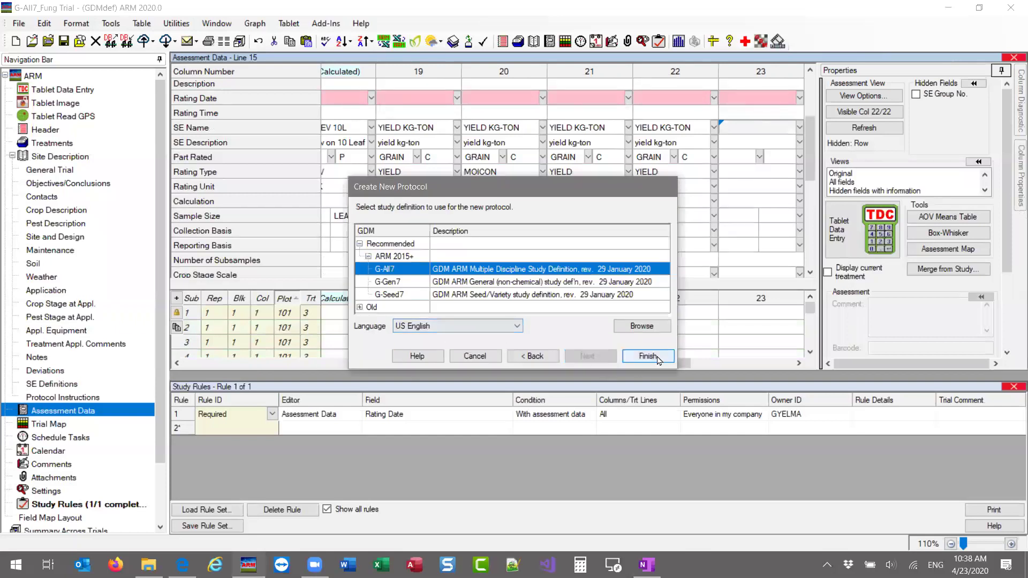
left_click(657, 357)
left_click(560, 289)
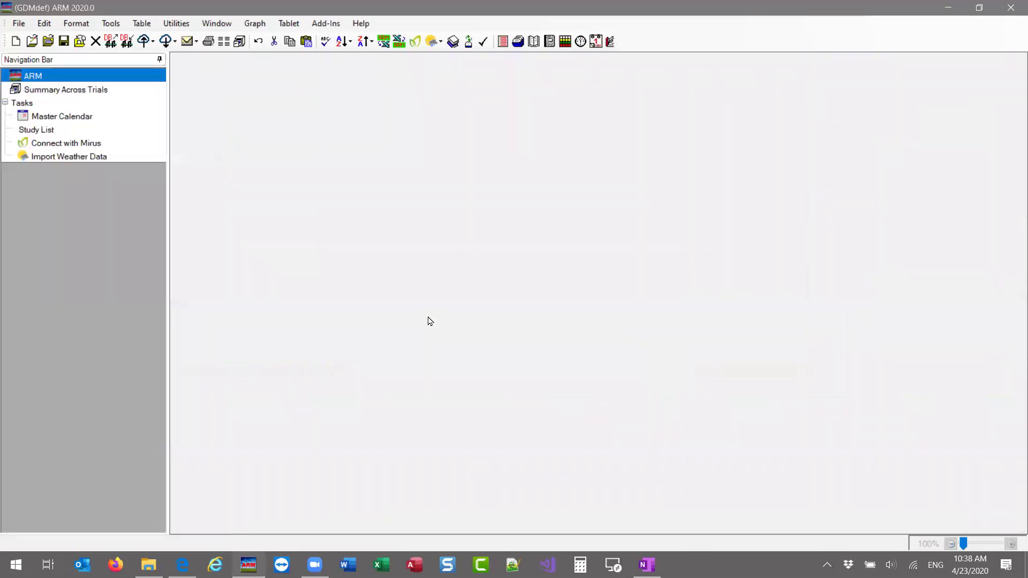
left_click(597, 210)
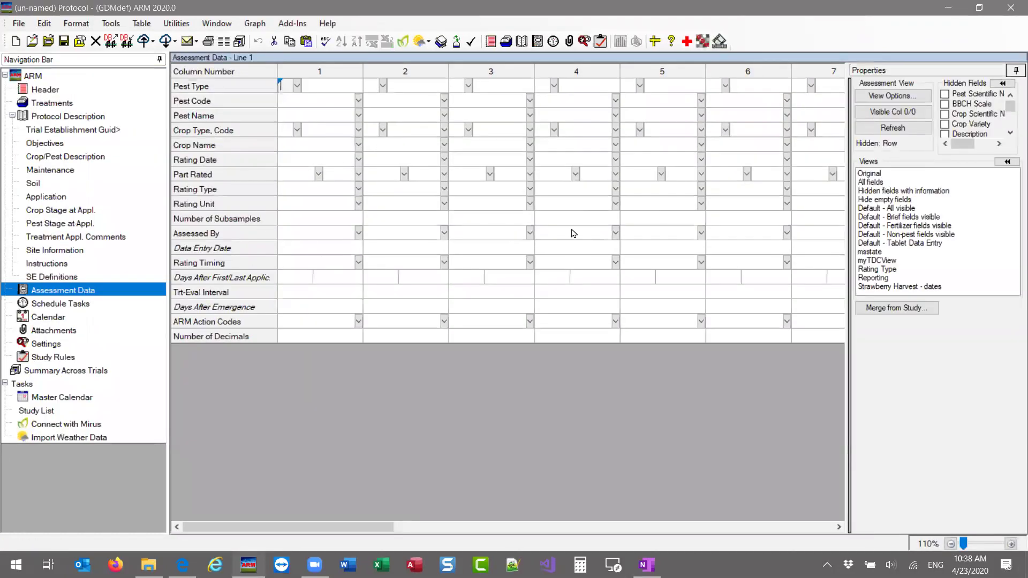
Insert two additional repeating sections in the new protocol's SE Definitions table
left_click(59, 277)
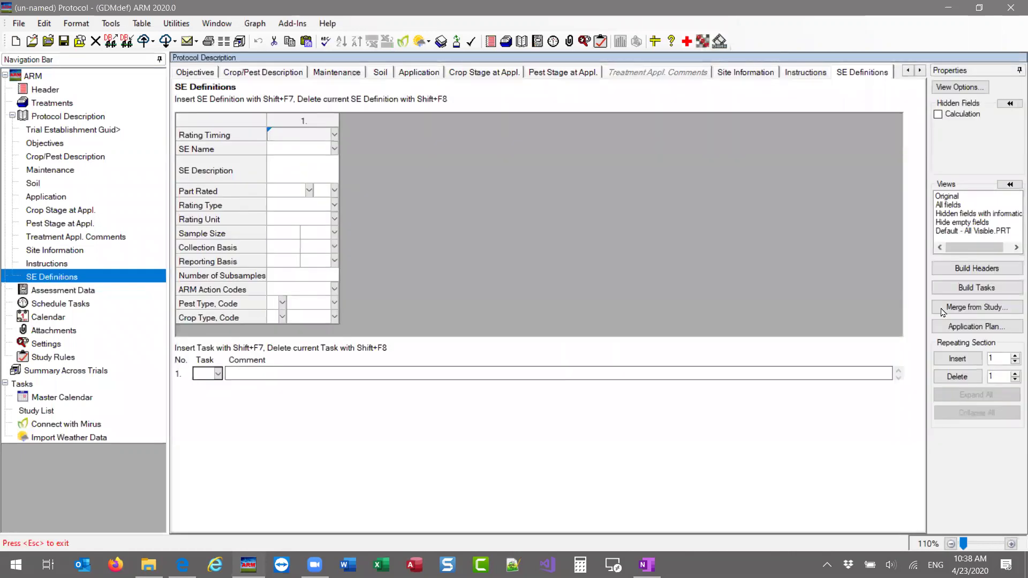
left_click(1014, 356)
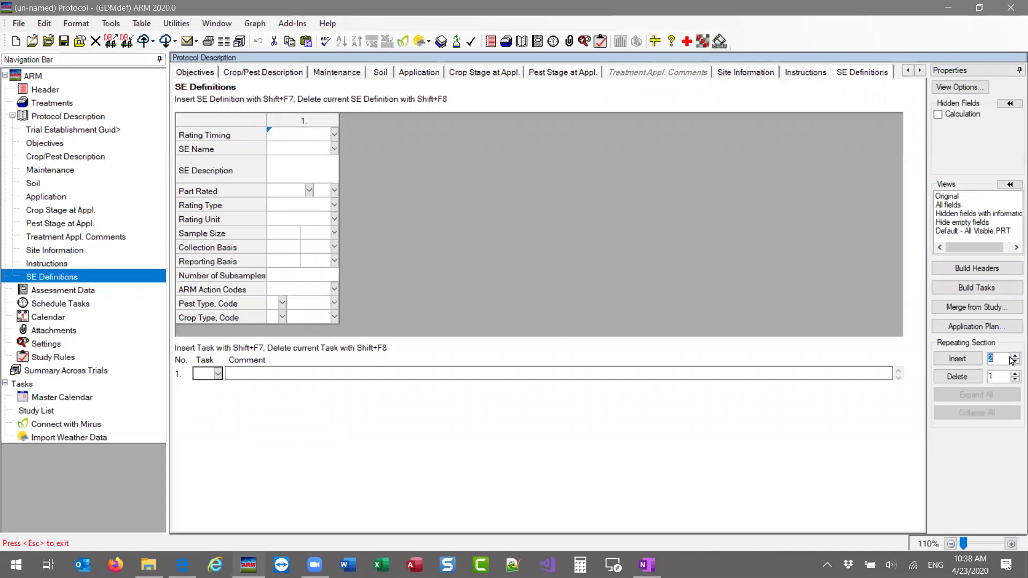
left_click(958, 359)
Insert the standard evaluation file Pest Sev 10L.se into SE definition column 1
left_click(307, 150)
right_click(307, 147)
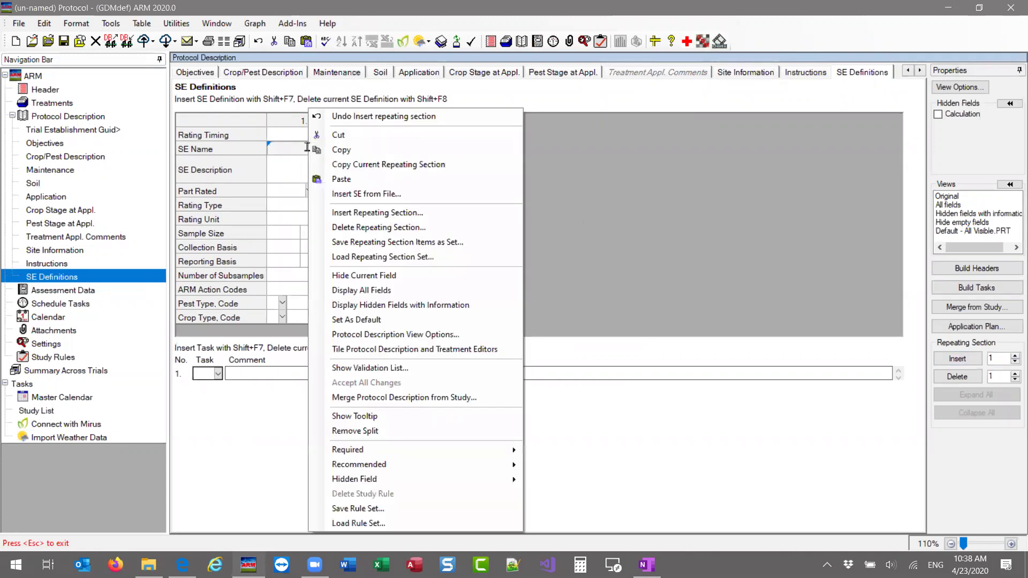
left_click(366, 194)
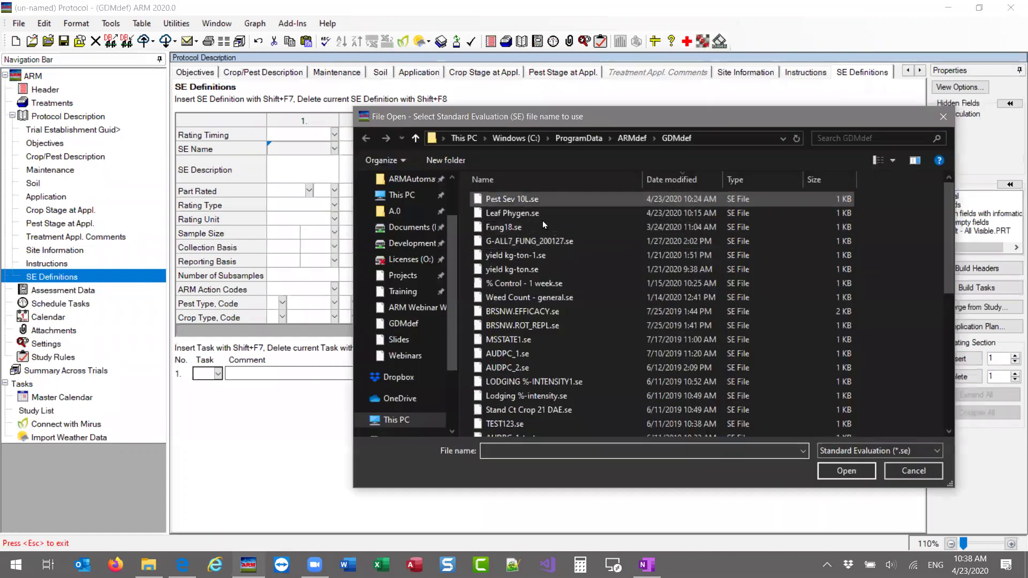
left_click(512, 198)
left_click(846, 471)
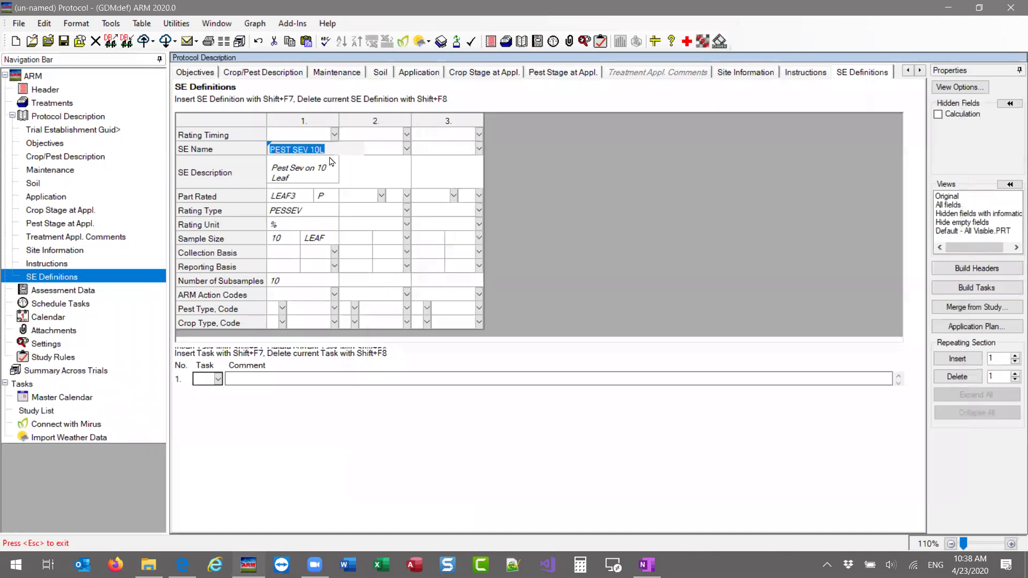
right_click(360, 150)
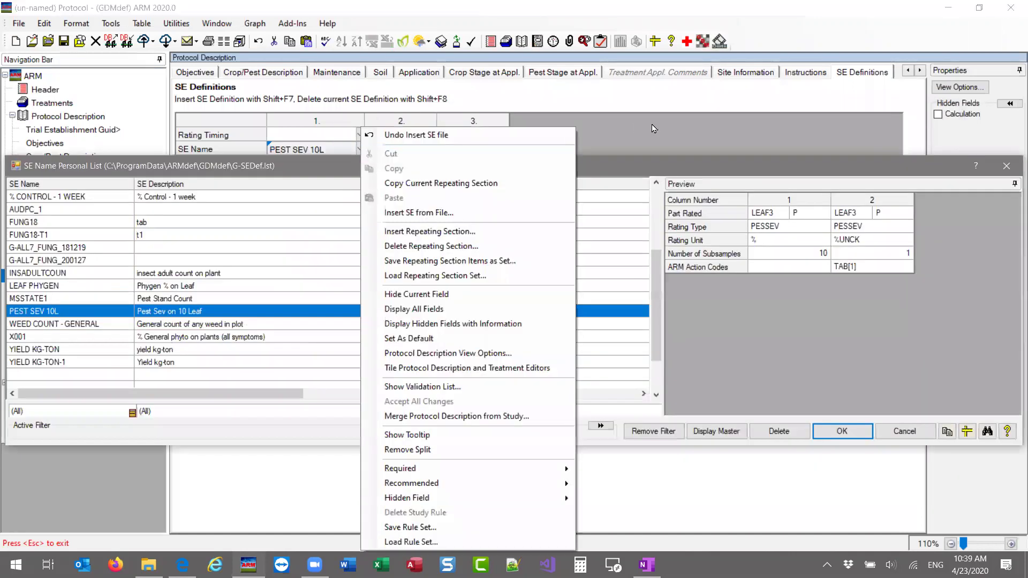
left_click(653, 128)
left_click(1006, 167)
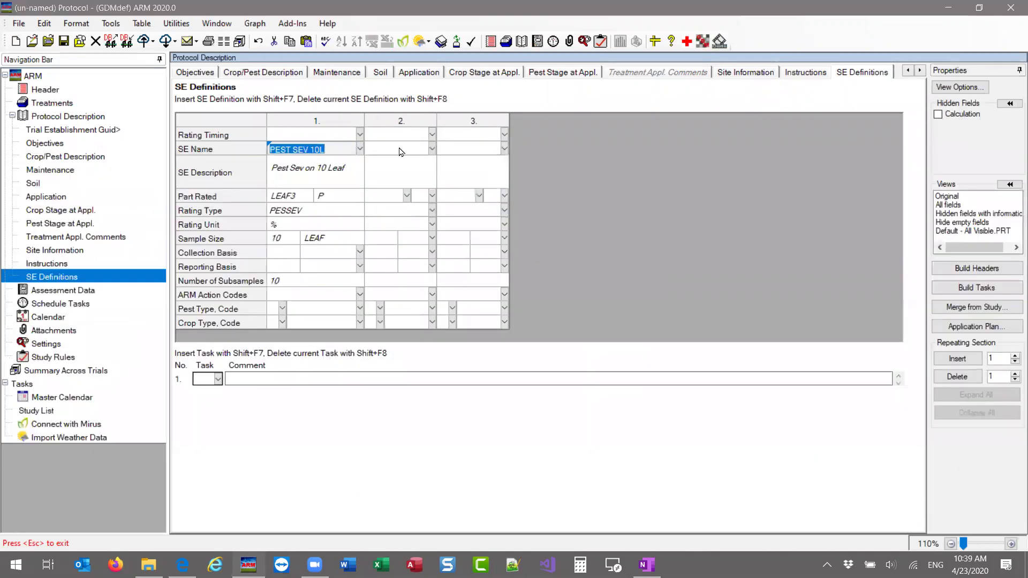
Insert the standard evaluation file Leaf Phygen.se into SE definition column 2
right_click(400, 152)
left_click(557, 299)
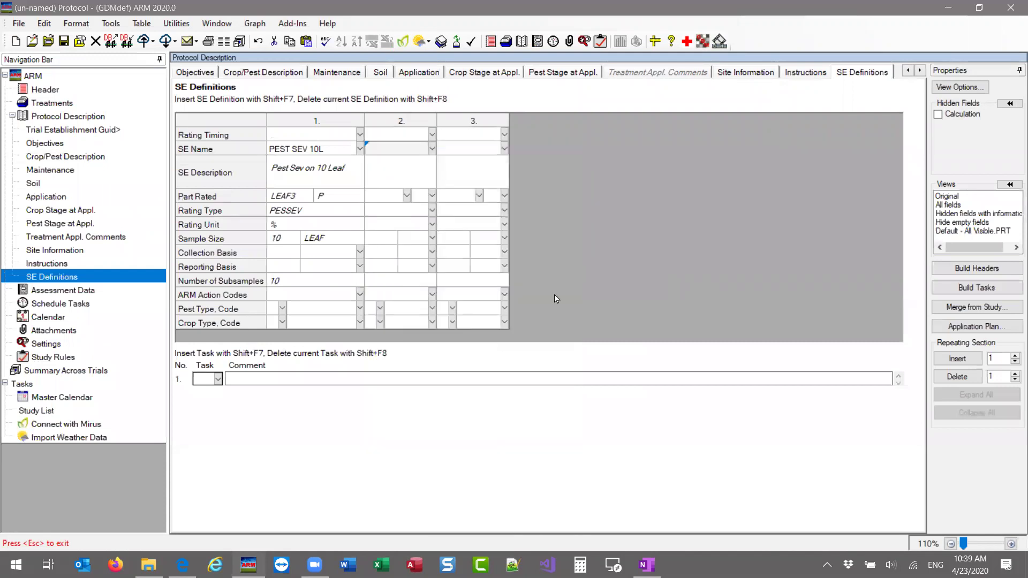
double_click(519, 215)
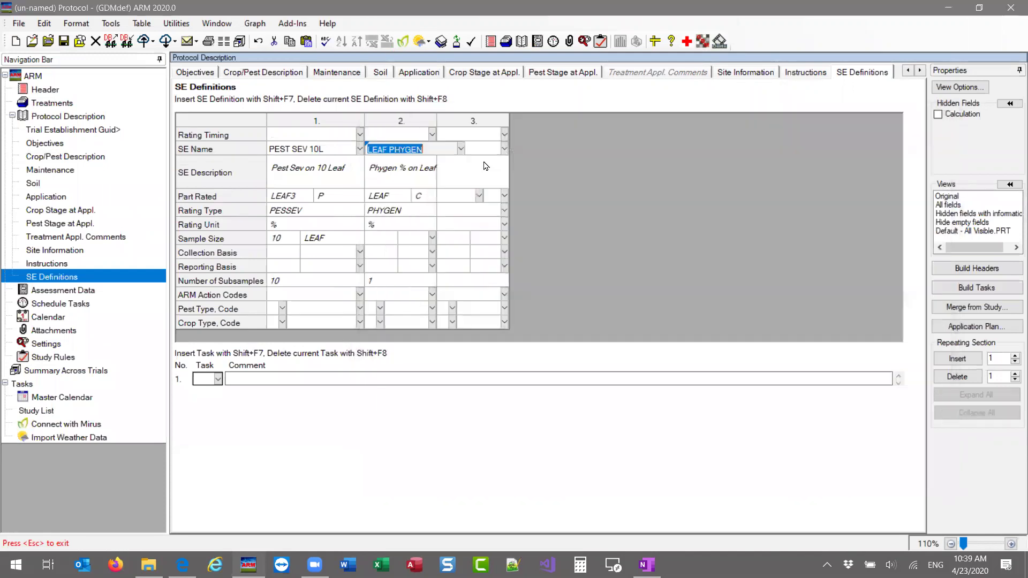
Insert the standard evaluation file yield kg-ton.se into SE definition column 3 of the protocol
right_click(486, 150)
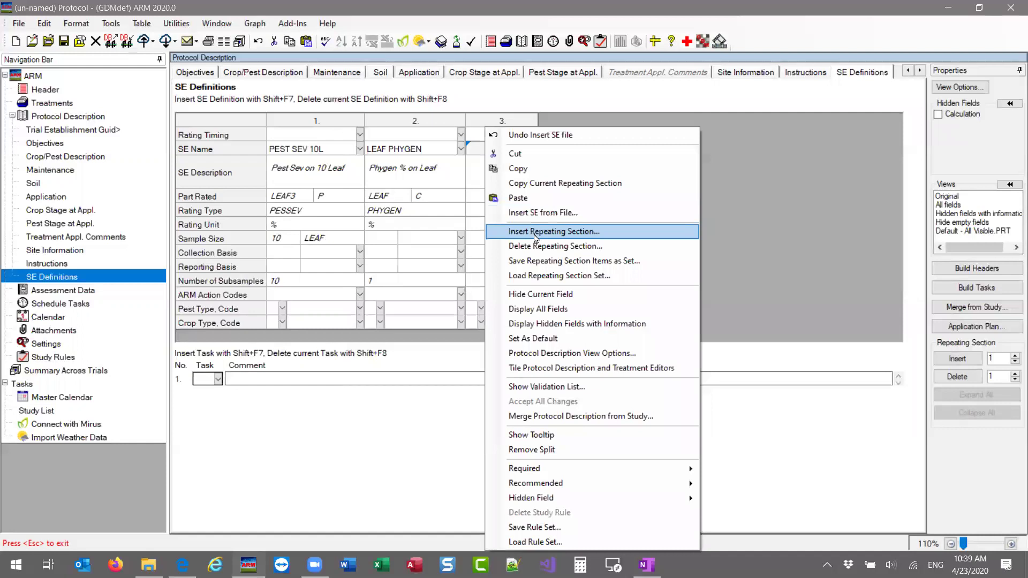
left_click(536, 213)
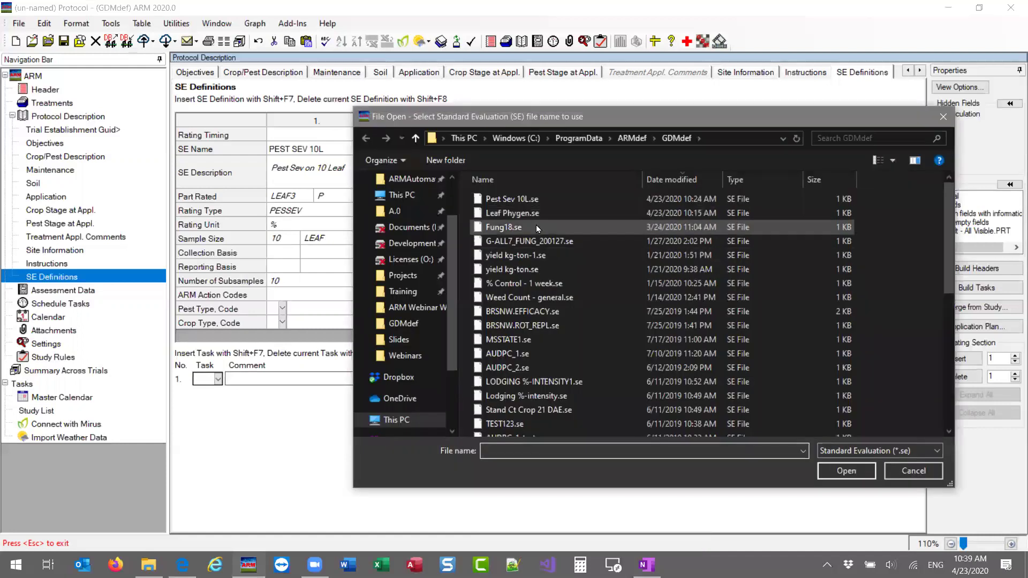
double_click(542, 267)
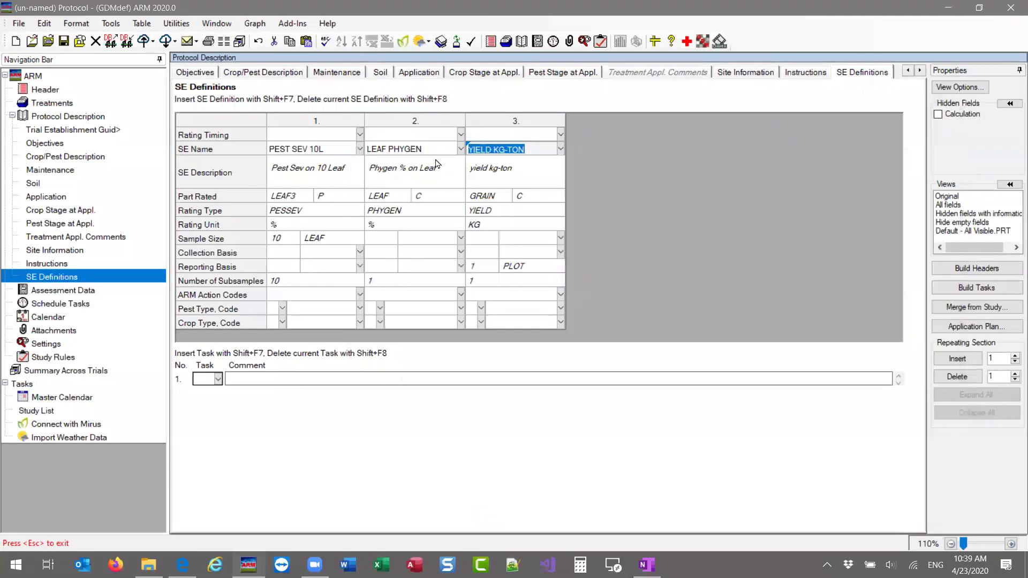
left_click(530, 172)
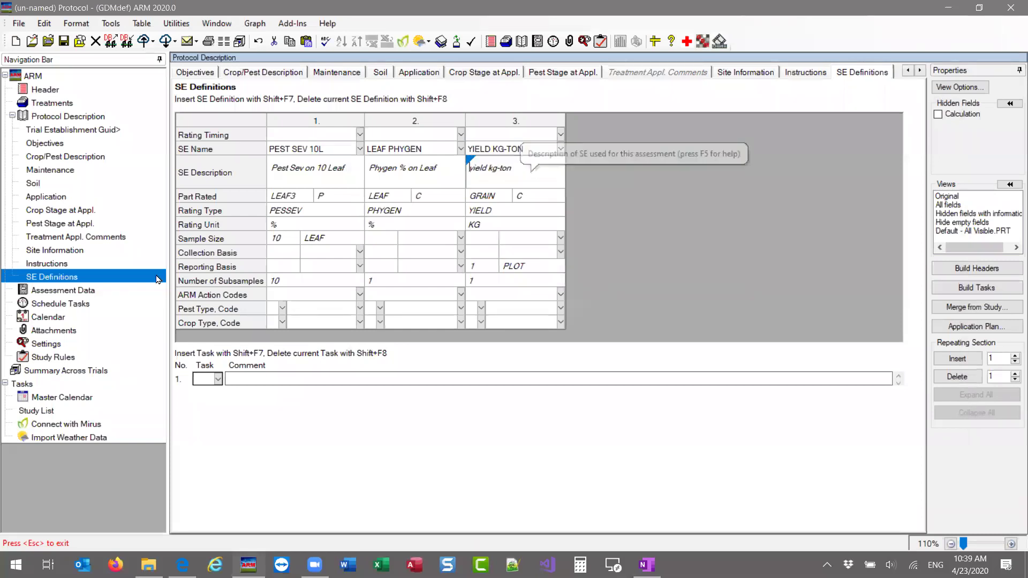
Review the standard evaluation files listed in the protocol's attachments
left_click(53, 330)
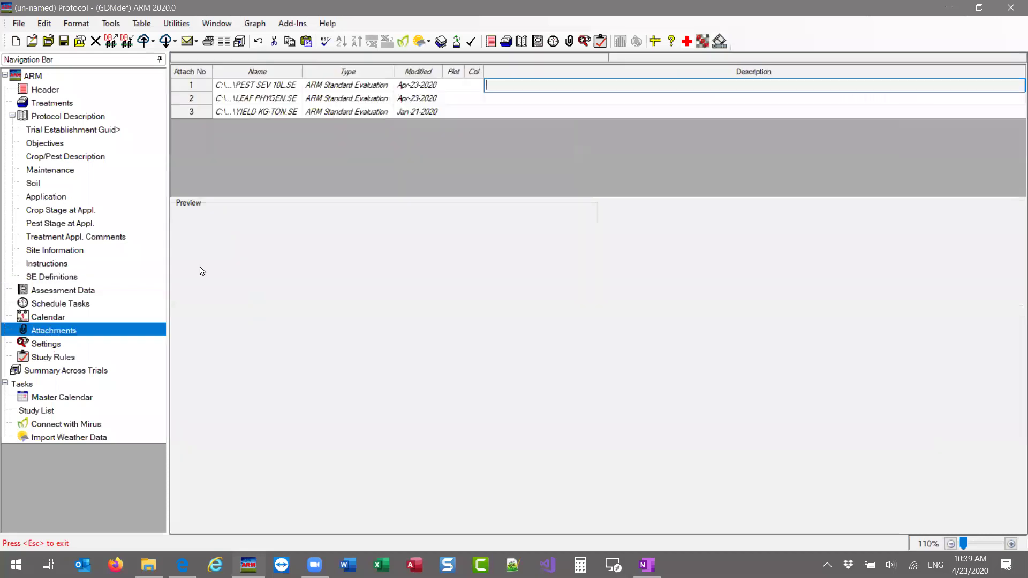
left_click(271, 88)
key("Down")
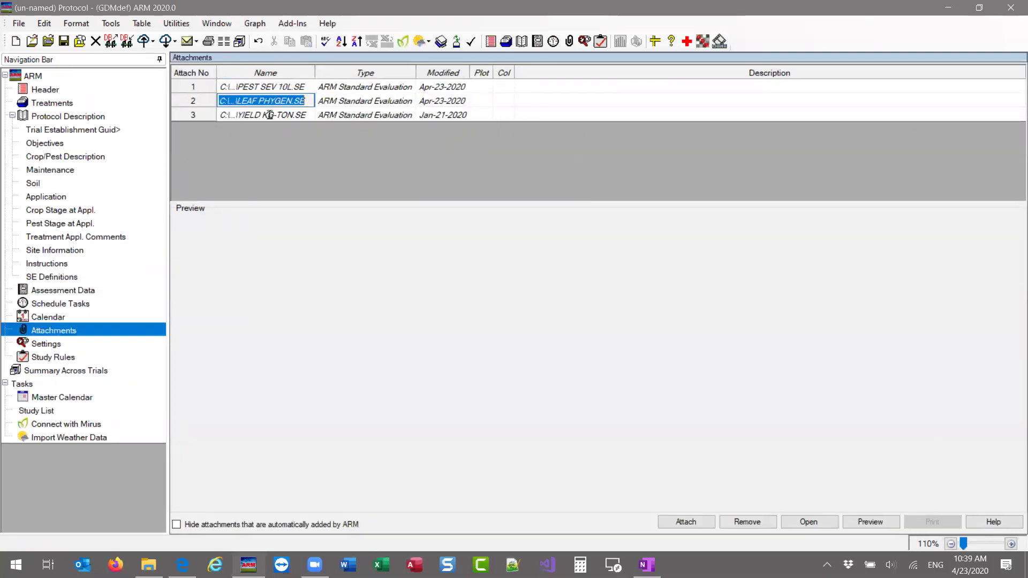
key("Down")
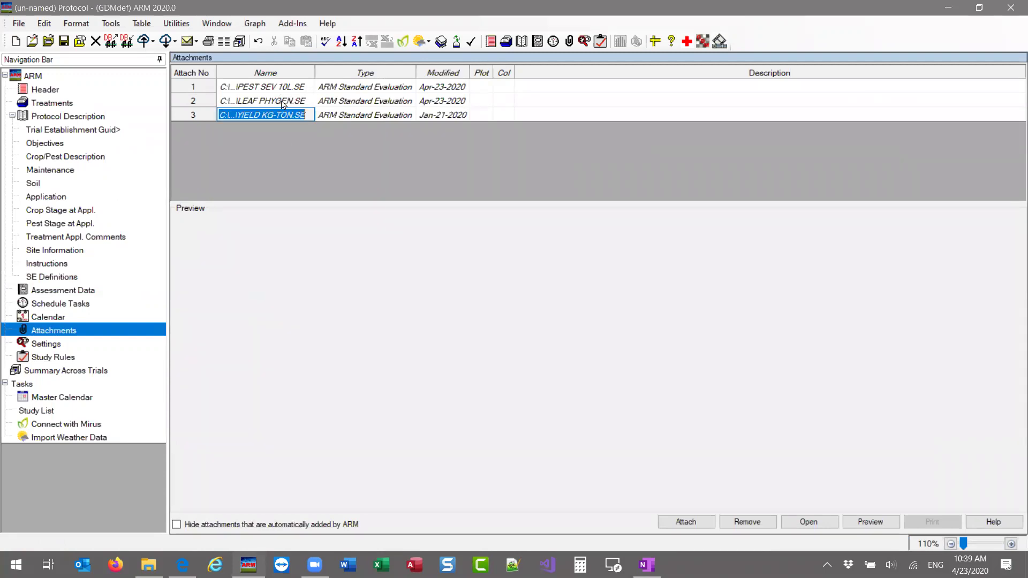
Show the hidden SE Name and SE Description fields in the protocol's Assessment Data
left_click(63, 292)
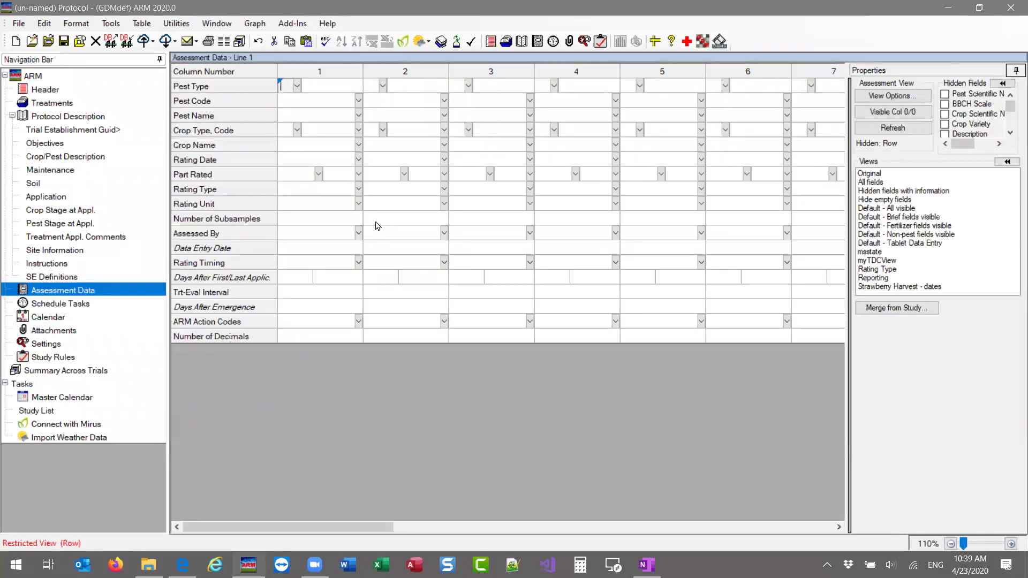
left_click(283, 204)
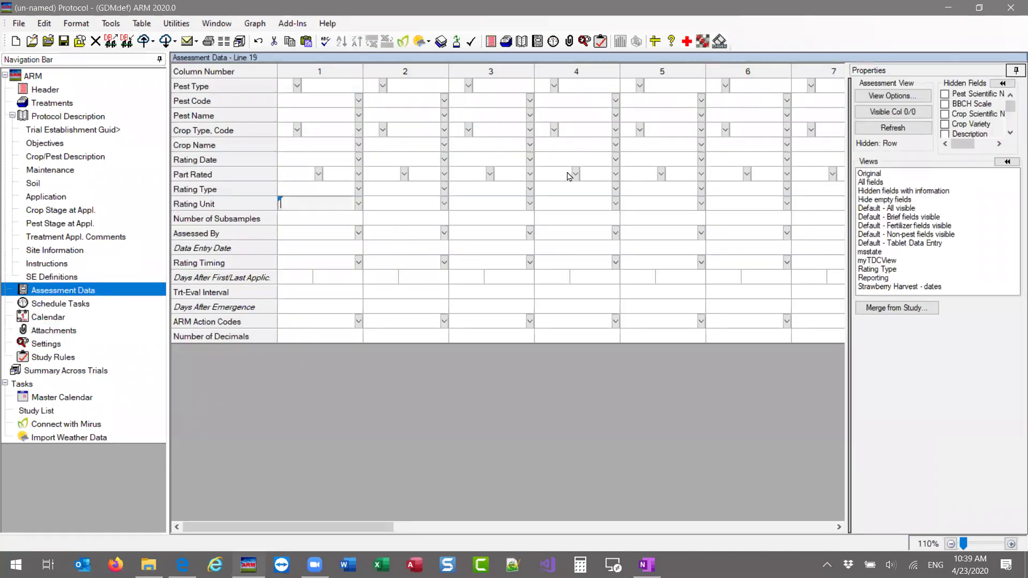
left_click(1003, 84)
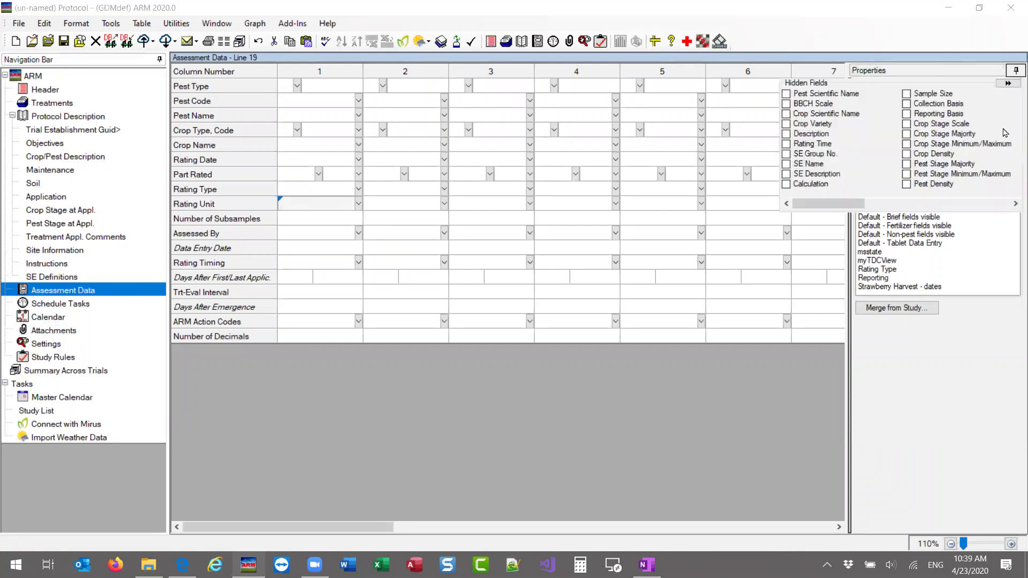
left_click(789, 165)
left_click(789, 165)
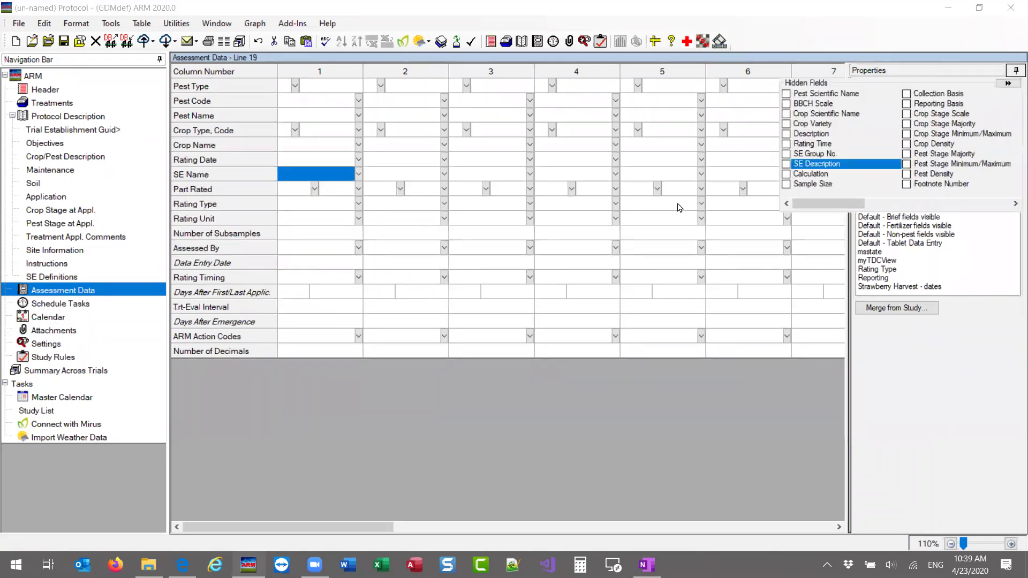
Compare the SE Name list entries for assessment column 1 and insert the PEST SEV 10L definition's columns
left_click(328, 177)
left_click(358, 174)
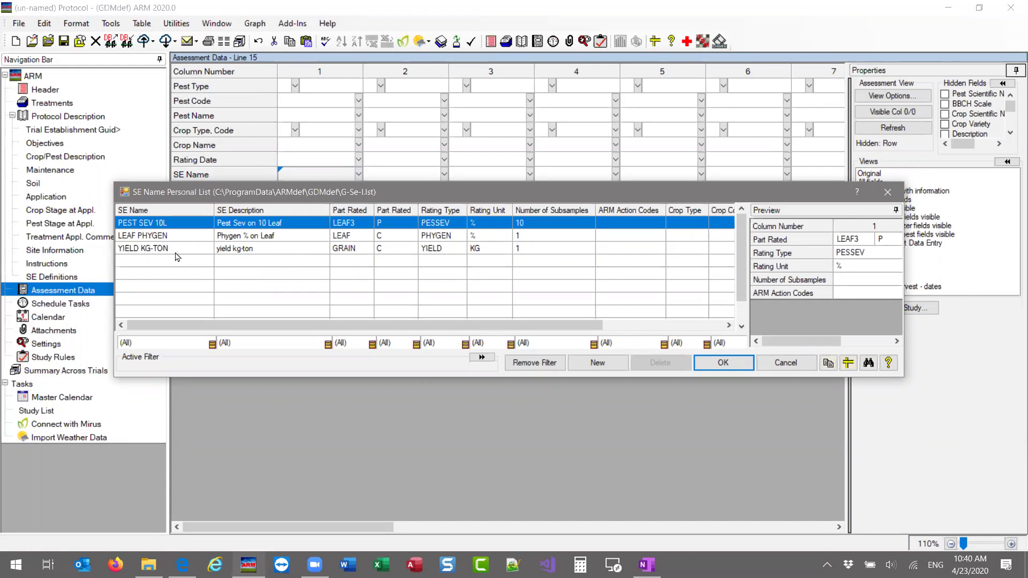
left_click_drag(803, 342, 898, 343)
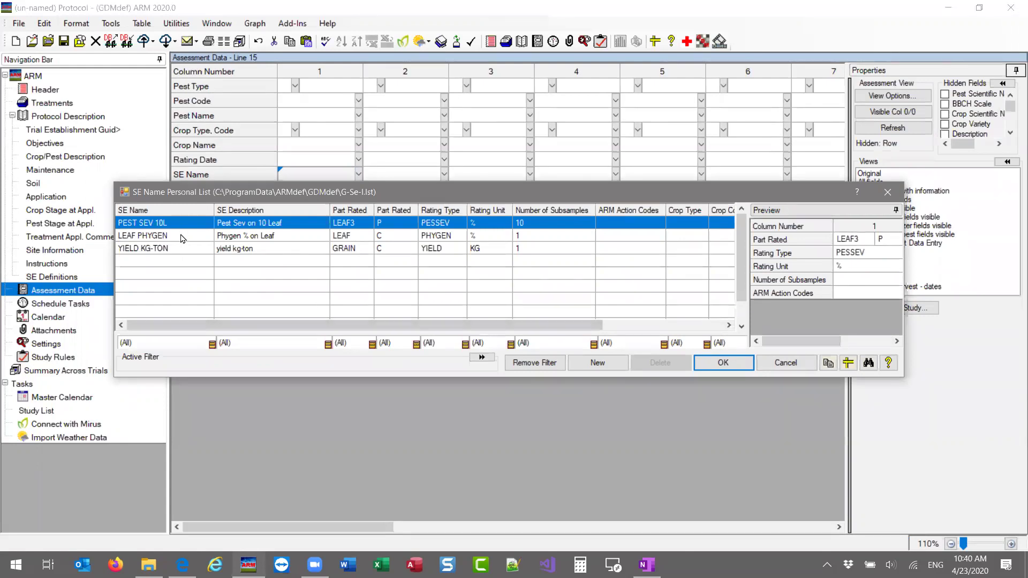
left_click(607, 235)
left_click(207, 250)
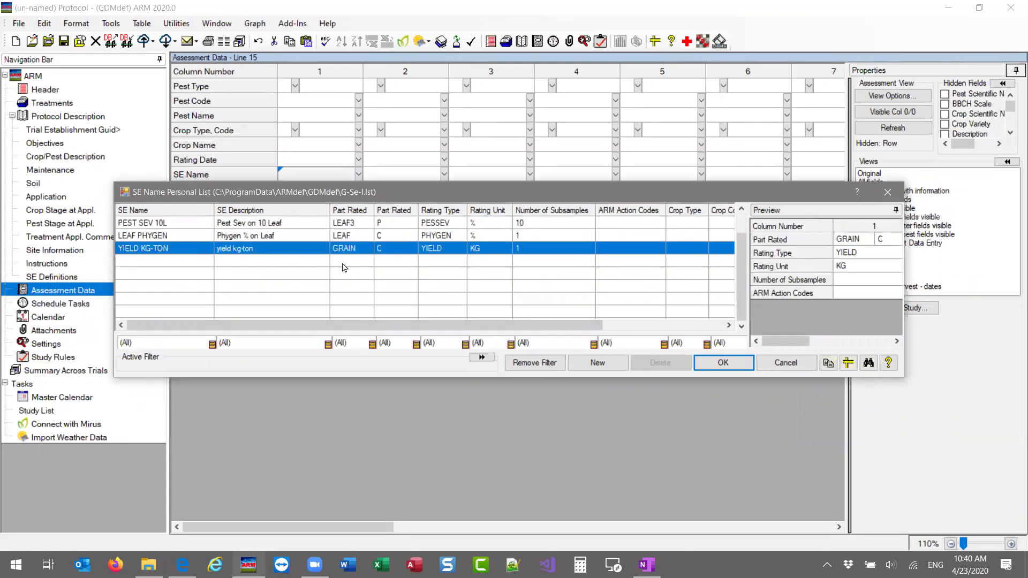
left_click(204, 226)
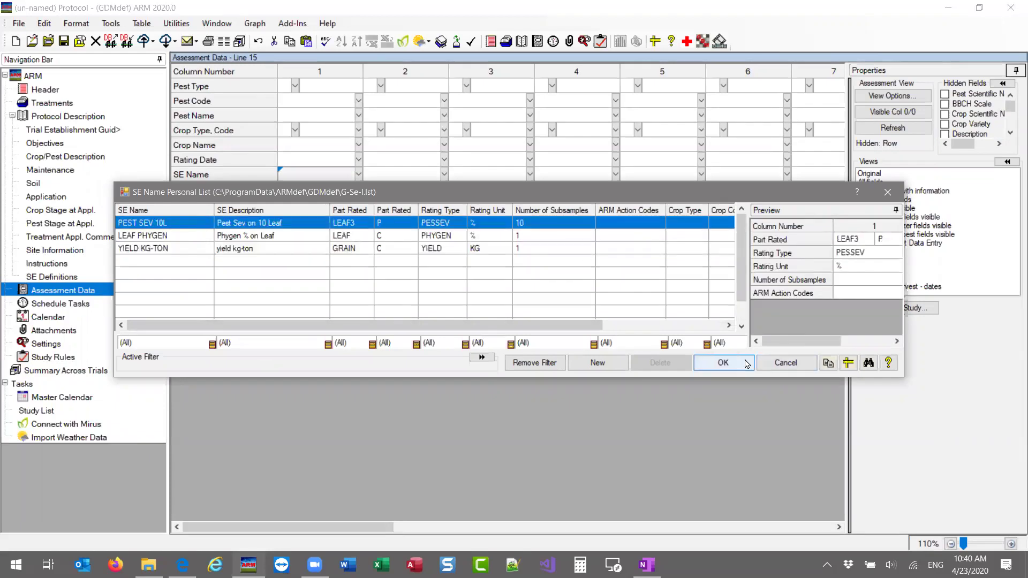
left_click(723, 363)
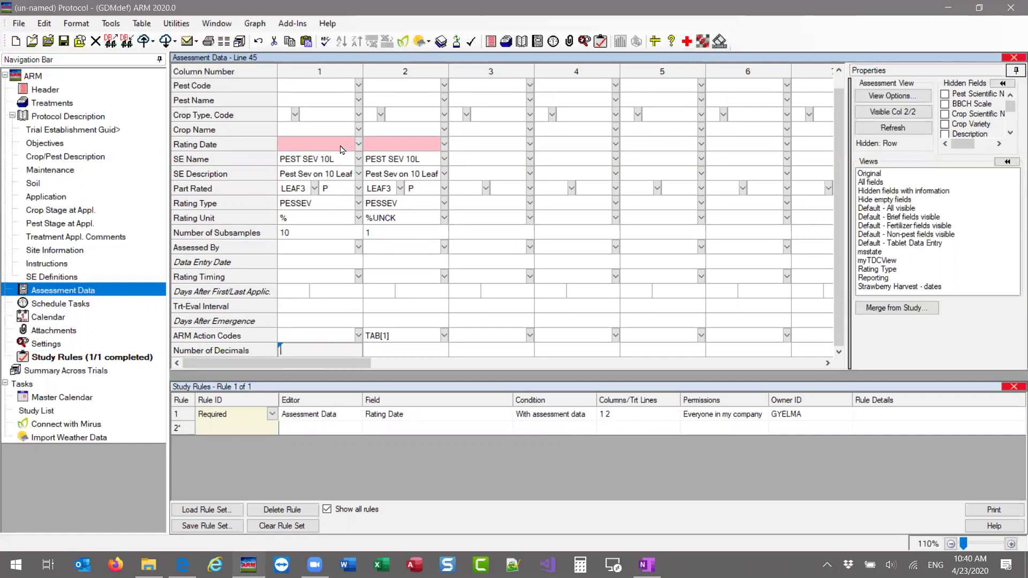
Return to SE Definitions and insert one more repeating section as column 4
left_click(52, 278)
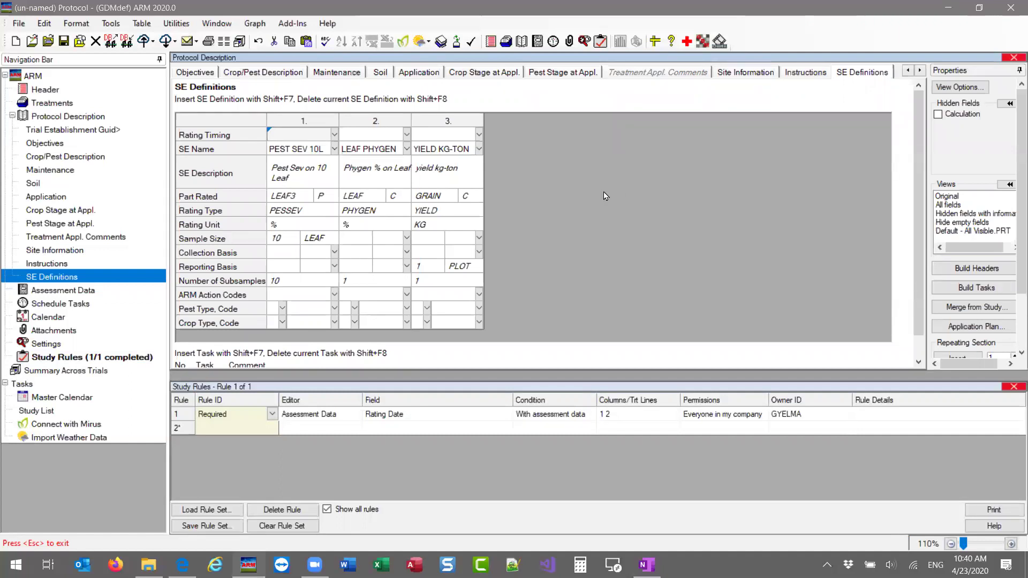
scroll(998, 264, "down", 3)
left_click(958, 285)
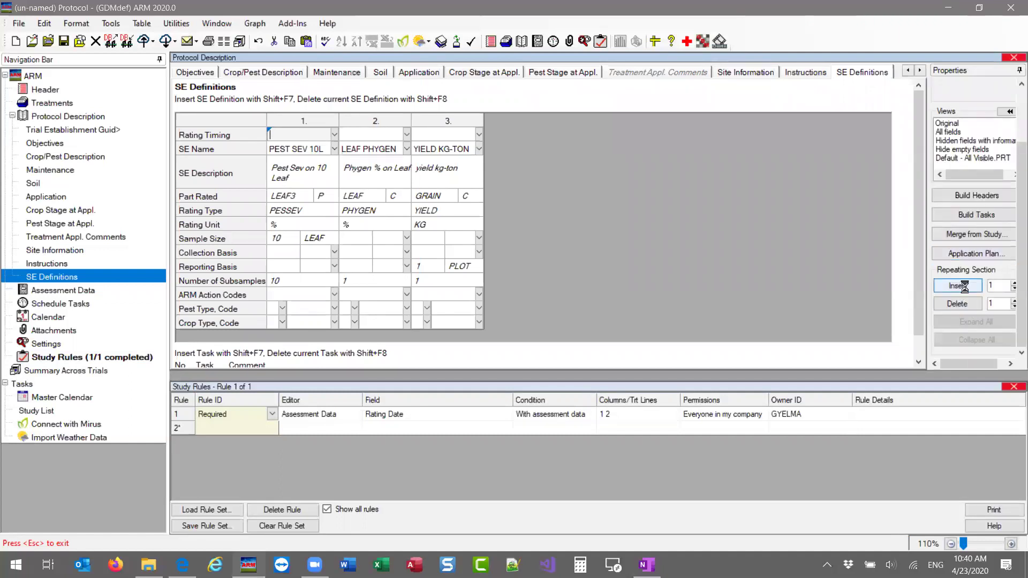
Open the SE Name list for column 4 and compare the personal list's definitions in the preview
left_click(508, 154)
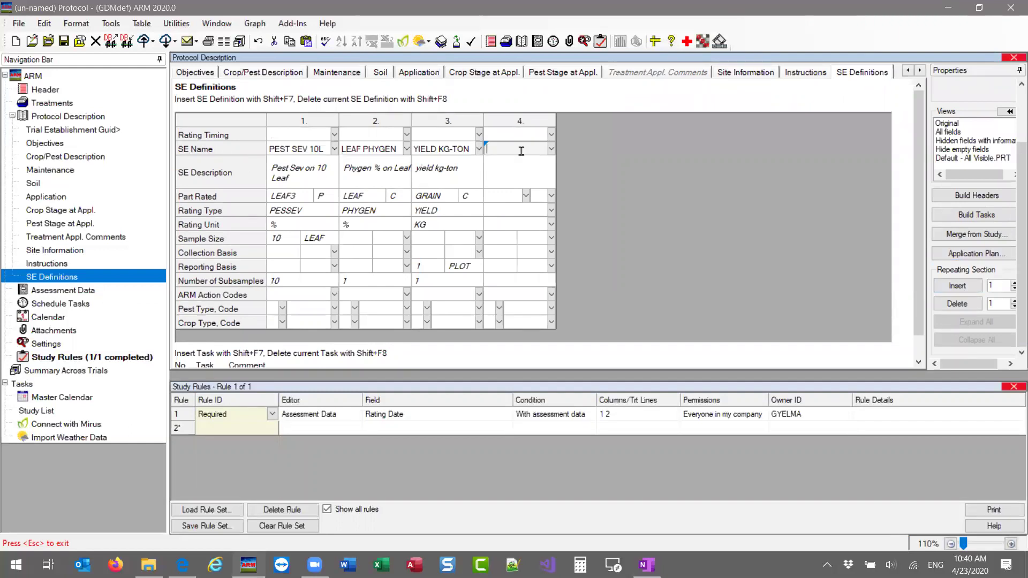
left_click(551, 148)
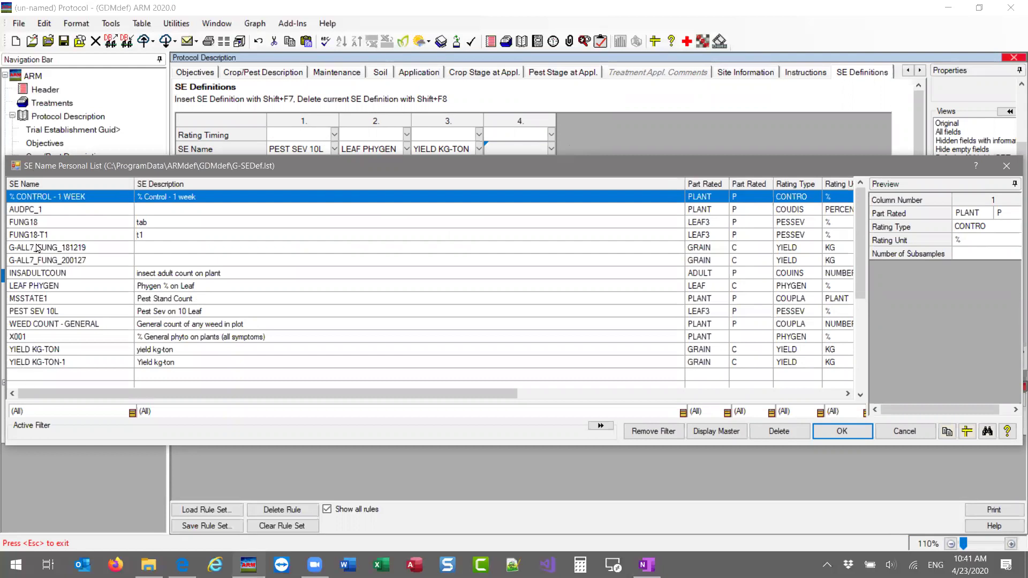
left_click(41, 288)
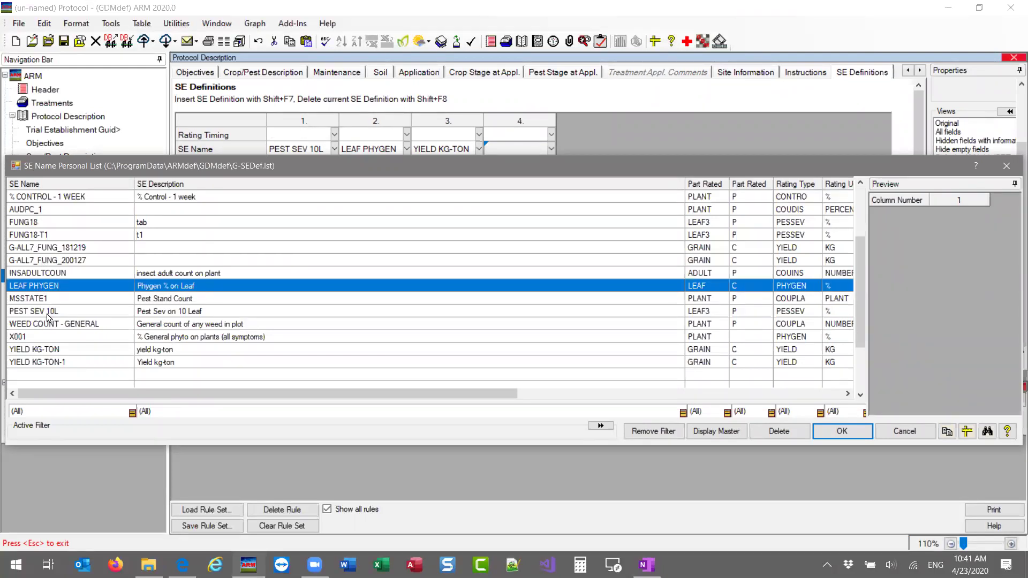
left_click(47, 313)
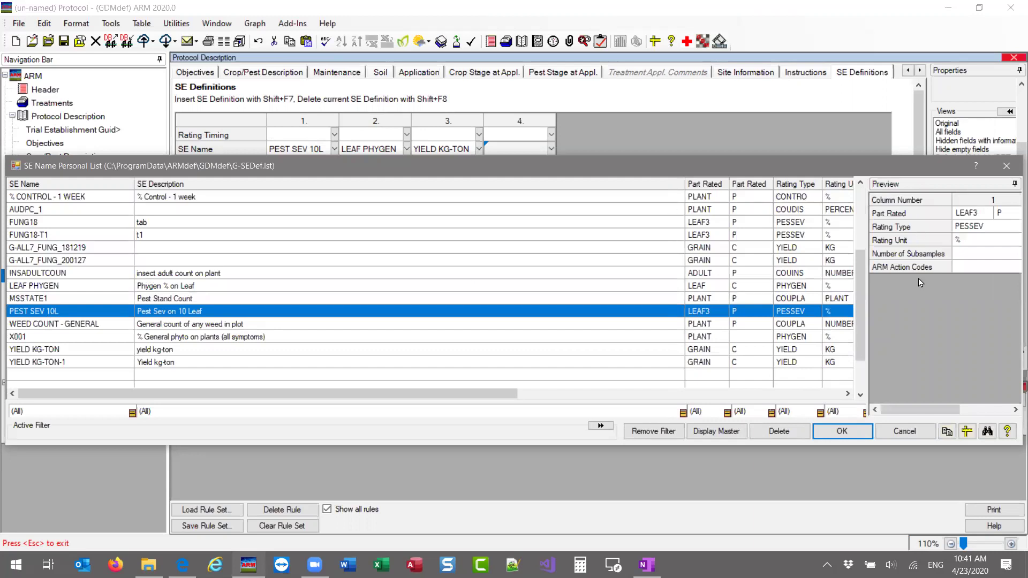
left_click(24, 352)
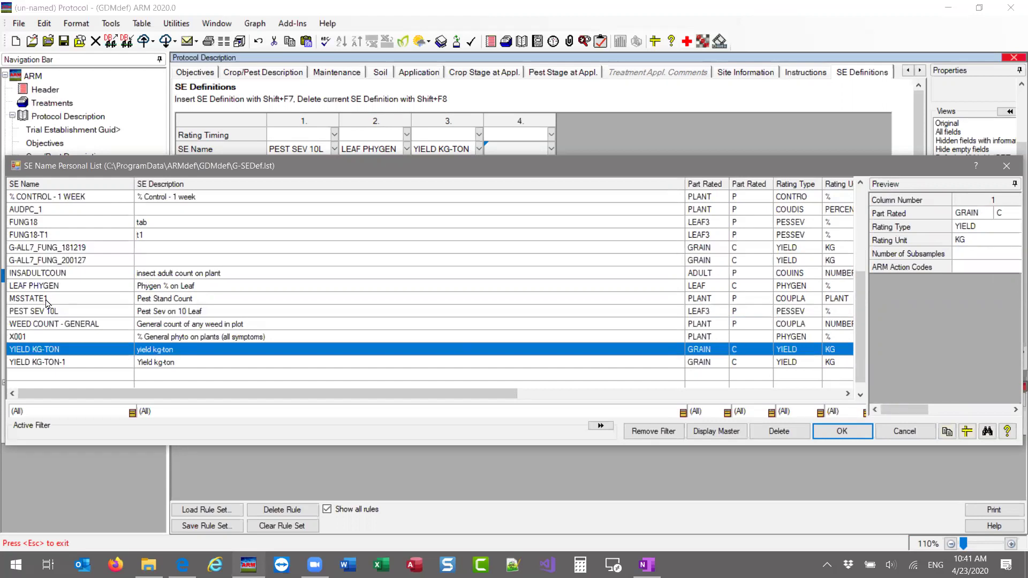
left_click(55, 325)
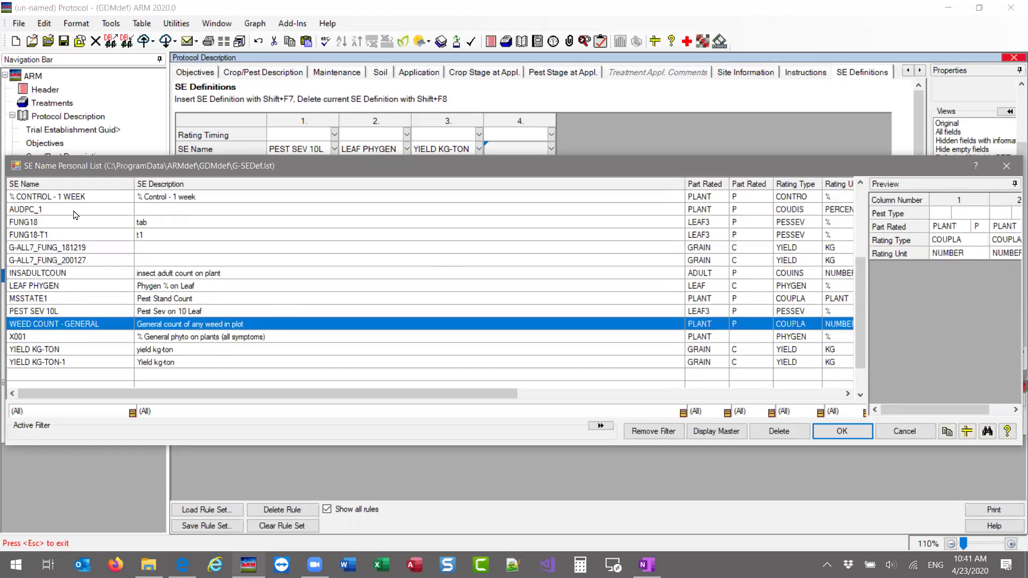
left_click(171, 198)
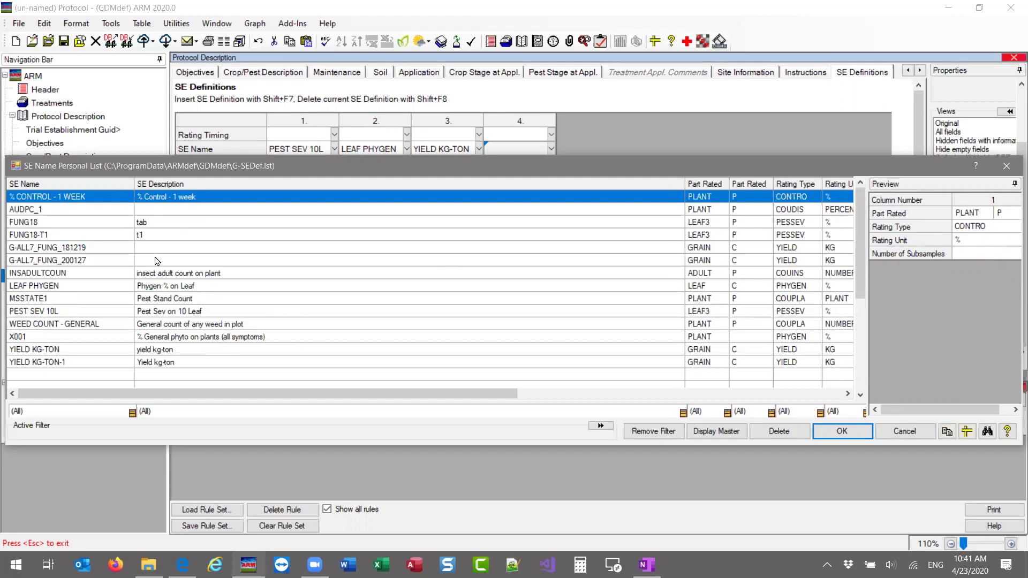
left_click(155, 227)
left_click(182, 238)
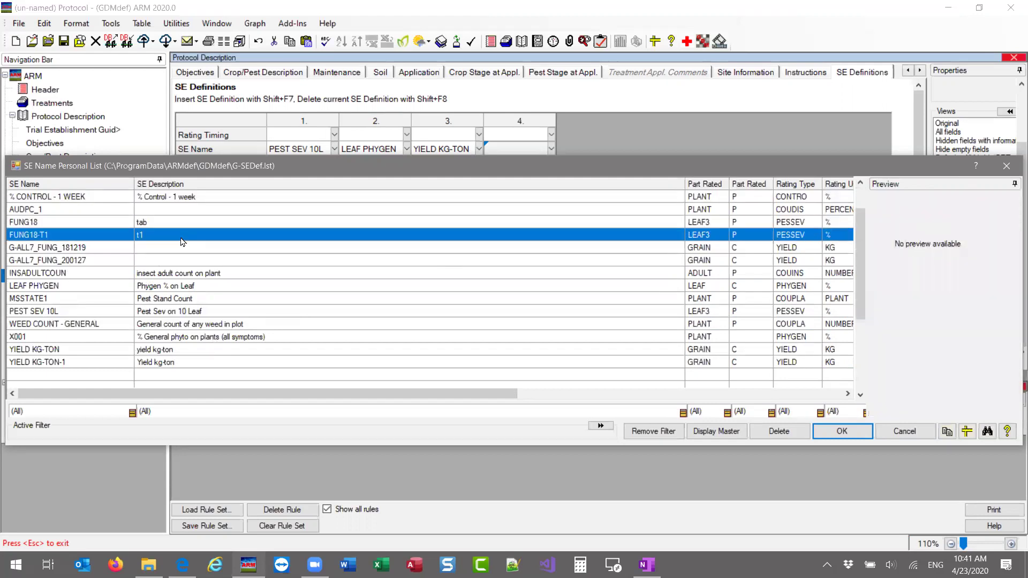
left_click(183, 223)
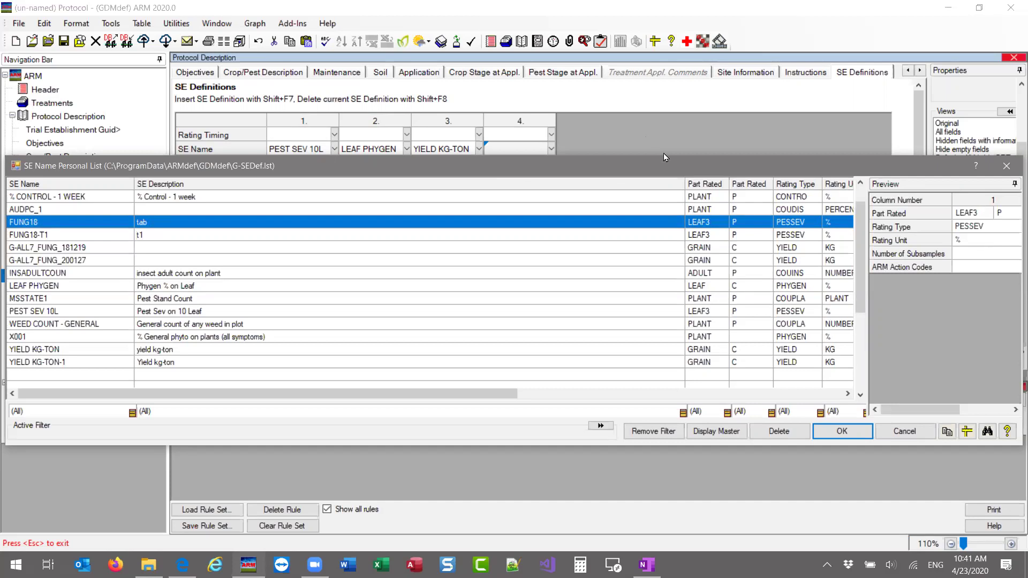
Switch the SE Name list to the master list and preview the F124 green area per plot definition
left_click(714, 432)
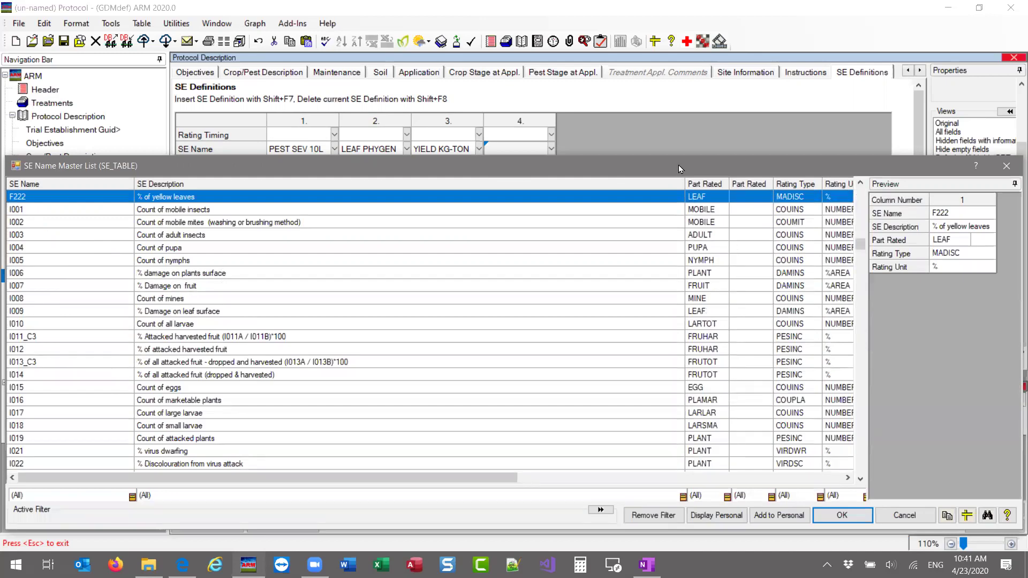
left_click_drag(679, 165, 682, 99)
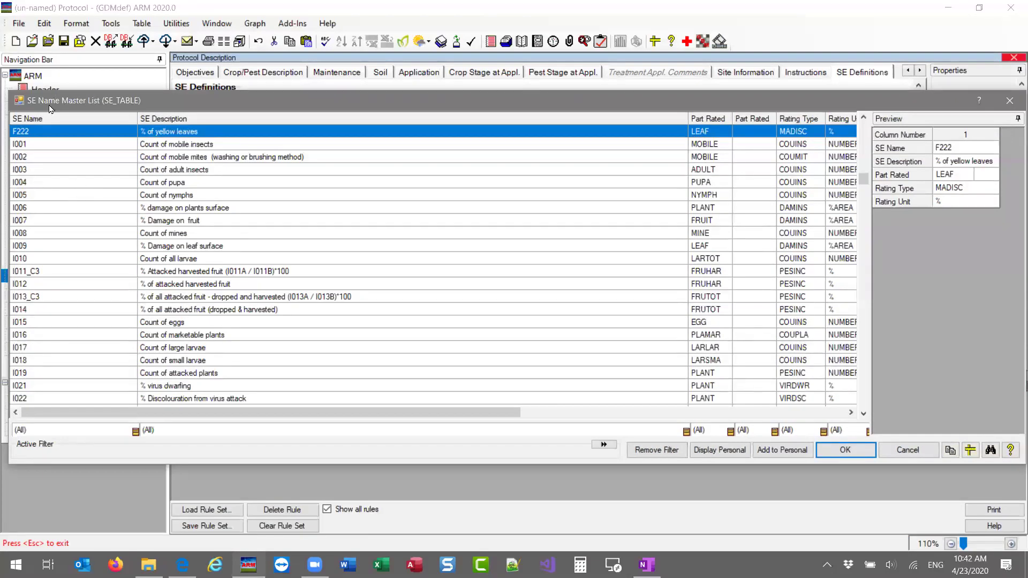
scroll(217, 203, "up", 4)
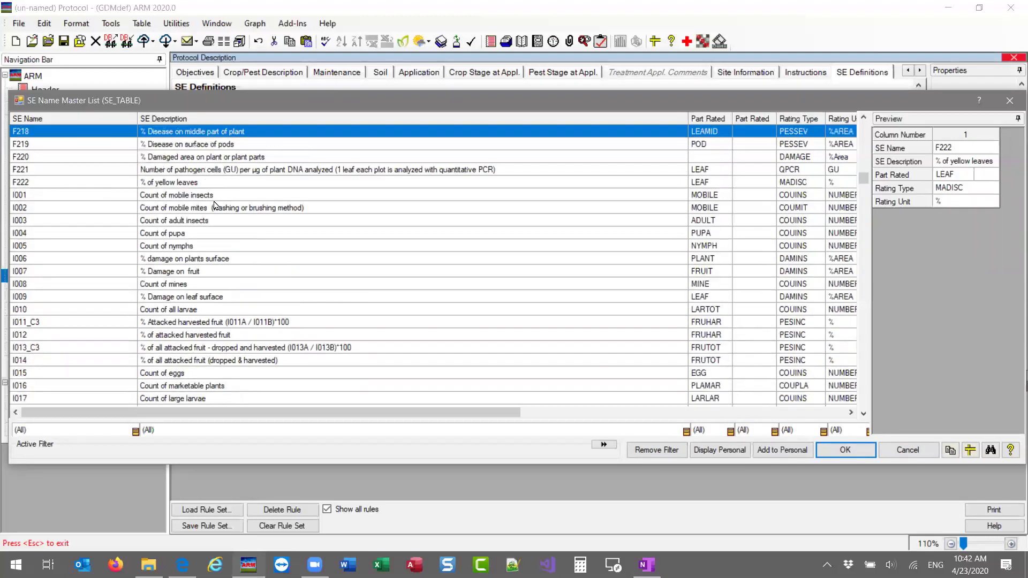
scroll(200, 206, "up", 9)
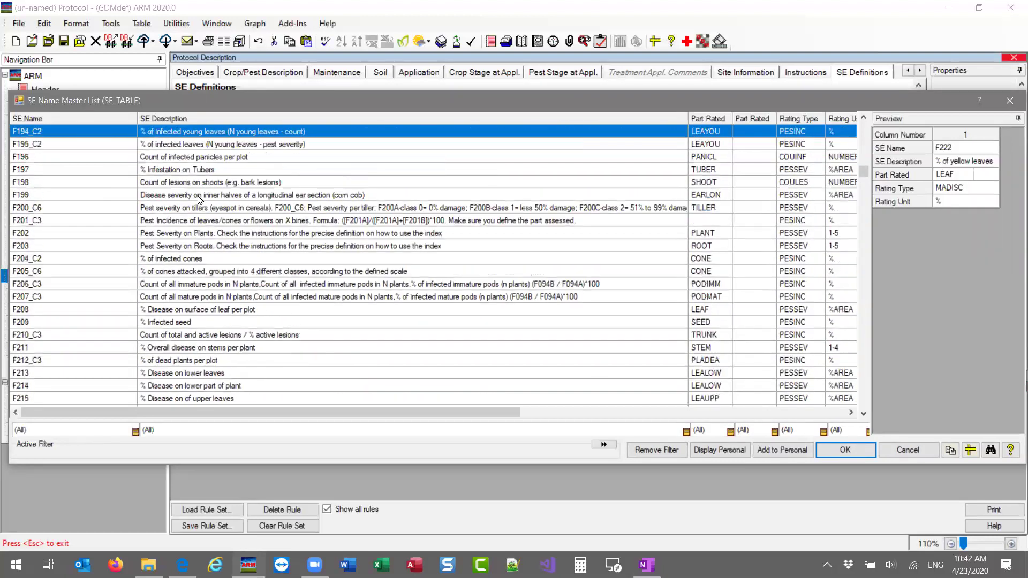
scroll(198, 200, "up", 11)
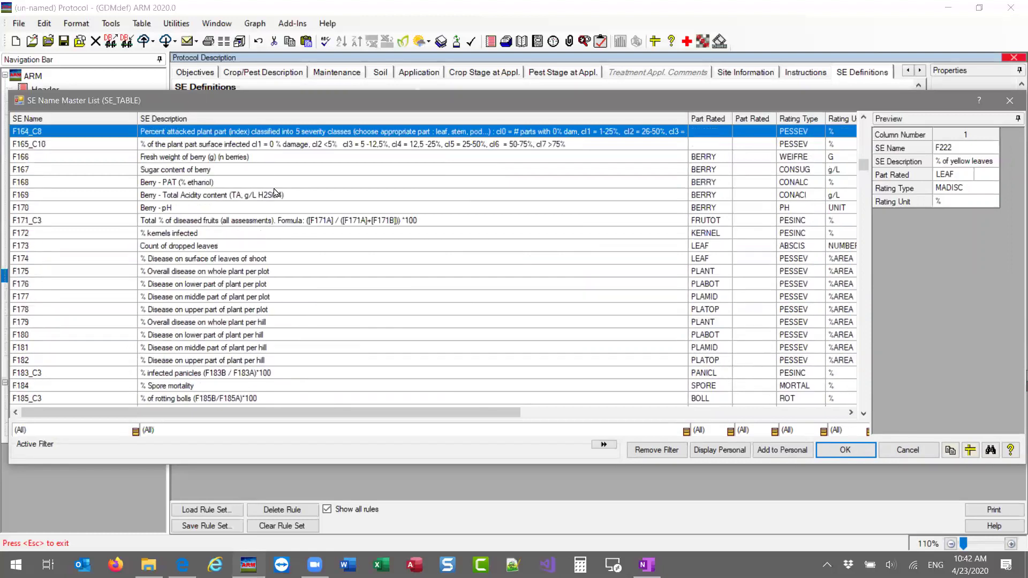
scroll(275, 192, "up", 8)
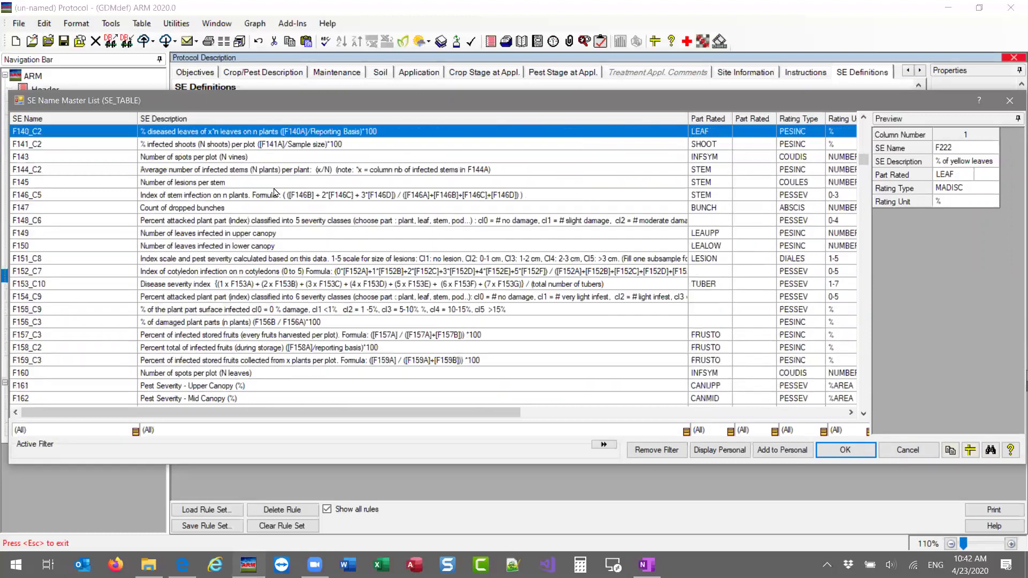
scroll(275, 192, "up", 2)
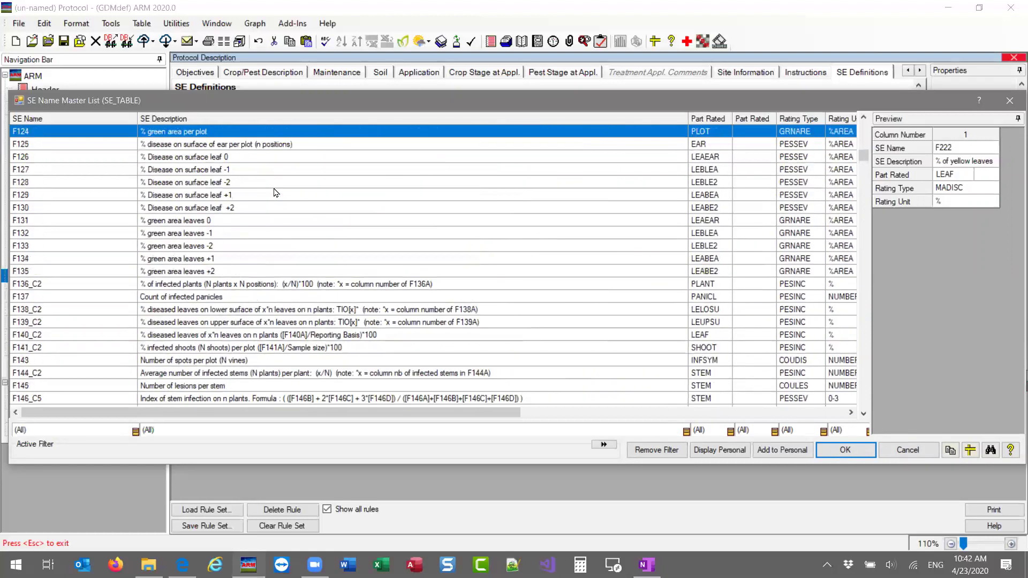
left_click(184, 172)
left_click(158, 131)
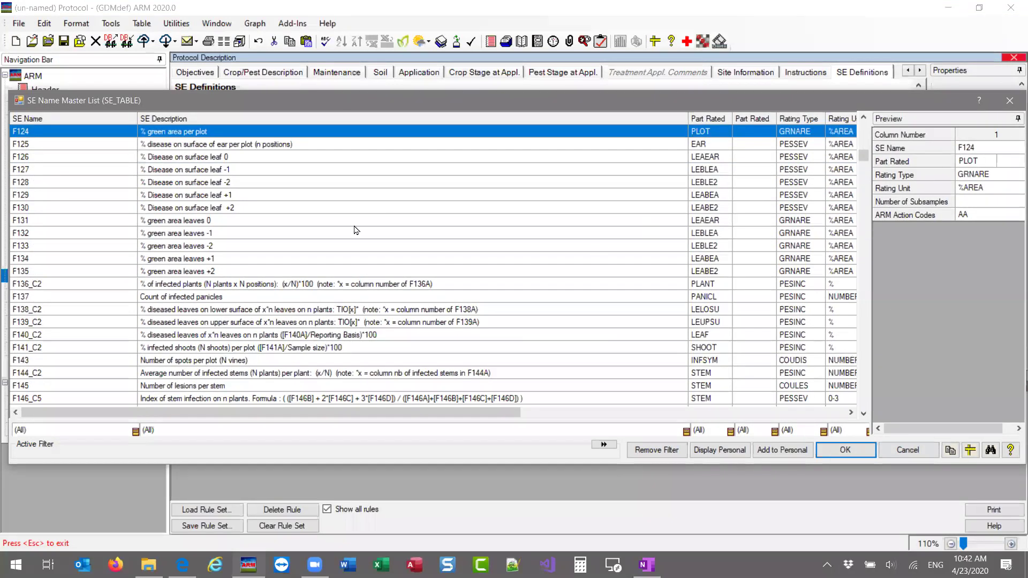
Examine the multi-column definitions F104_C7 and F098_C5 in the master list's preview
scroll(333, 218, "up", 3)
scroll(115, 201, "up", 8)
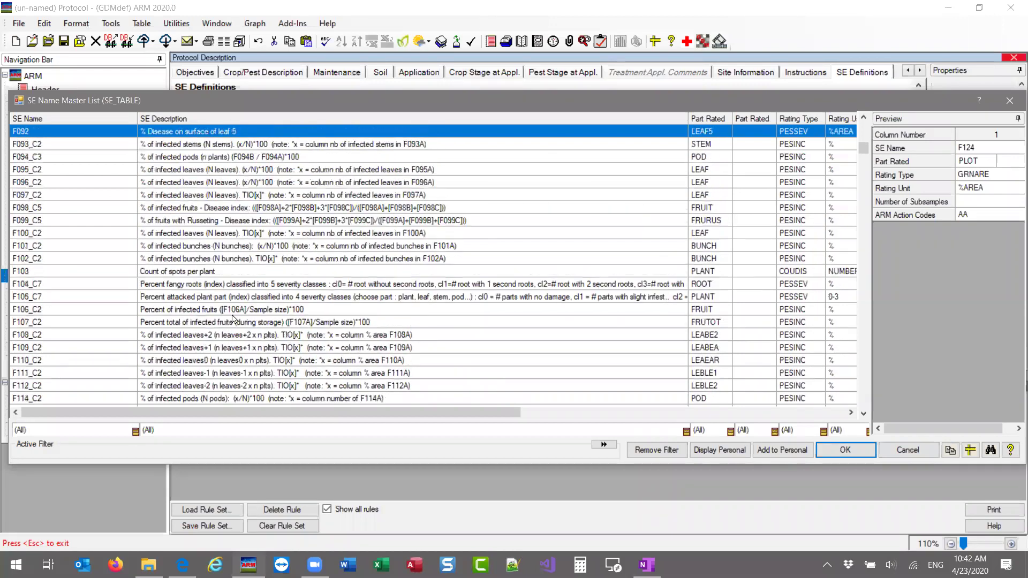
left_click(170, 285)
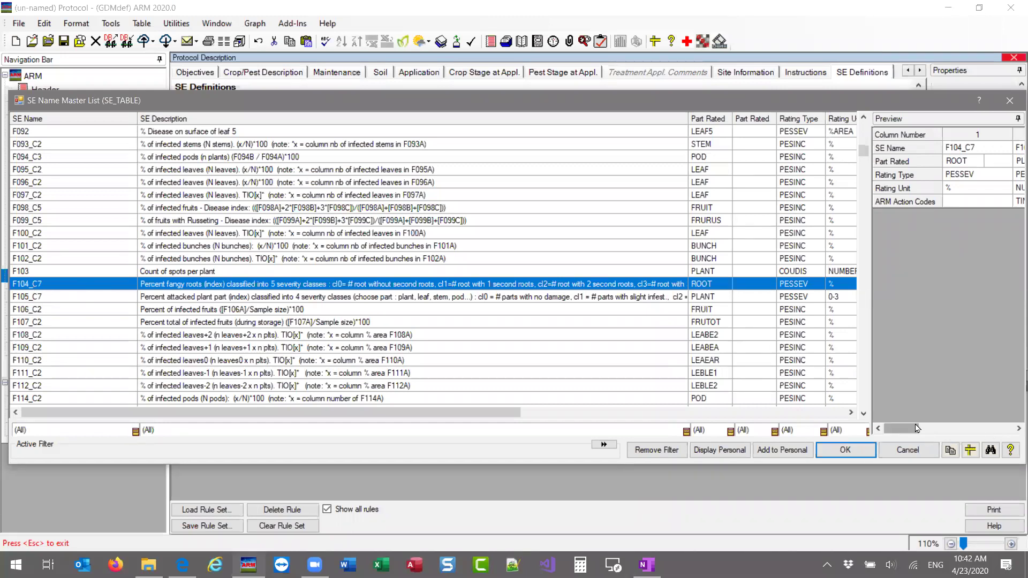
mouse_move(905, 431)
left_mouse_down()
mouse_move(1014, 427)
mouse_move(890, 429)
left_mouse_up()
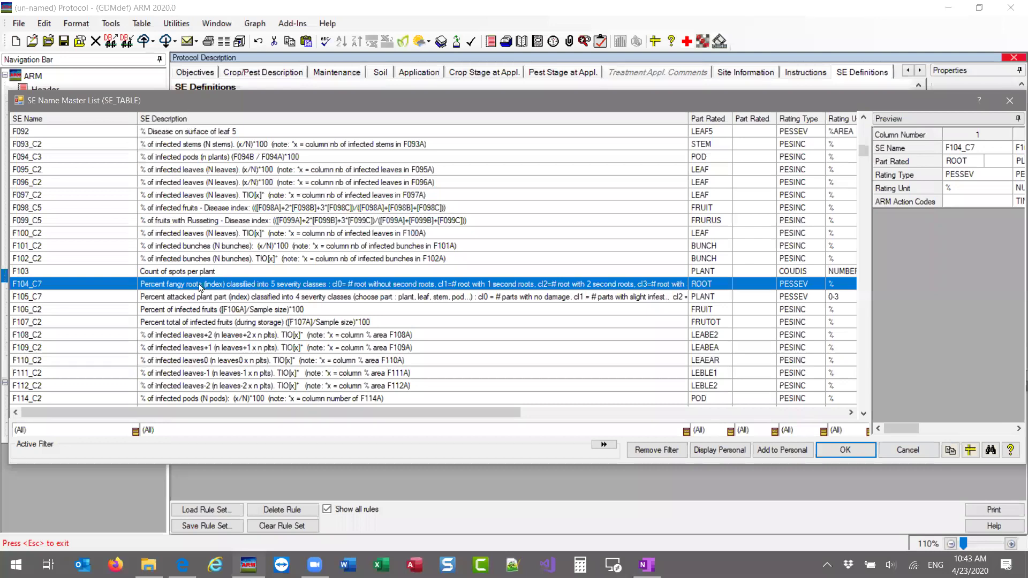
left_click(176, 212)
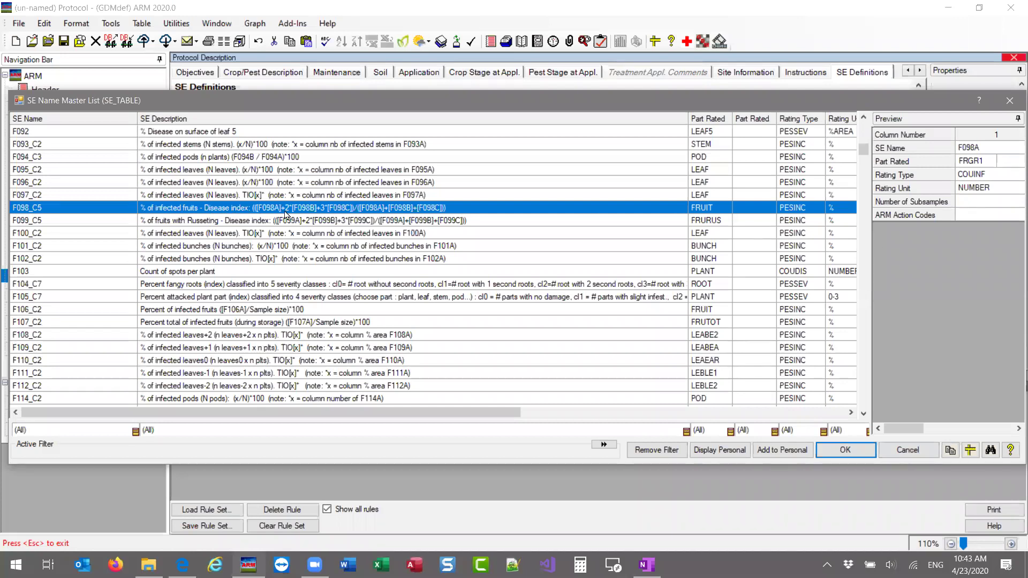
left_click_drag(918, 436, 895, 434)
Filter the master list's SE Description for "pest severity" and insert ZUSF002, Pest Severity (%) - Plant, into SE definition column 4
type("P")
key("BackSpace")
type("pest severi")
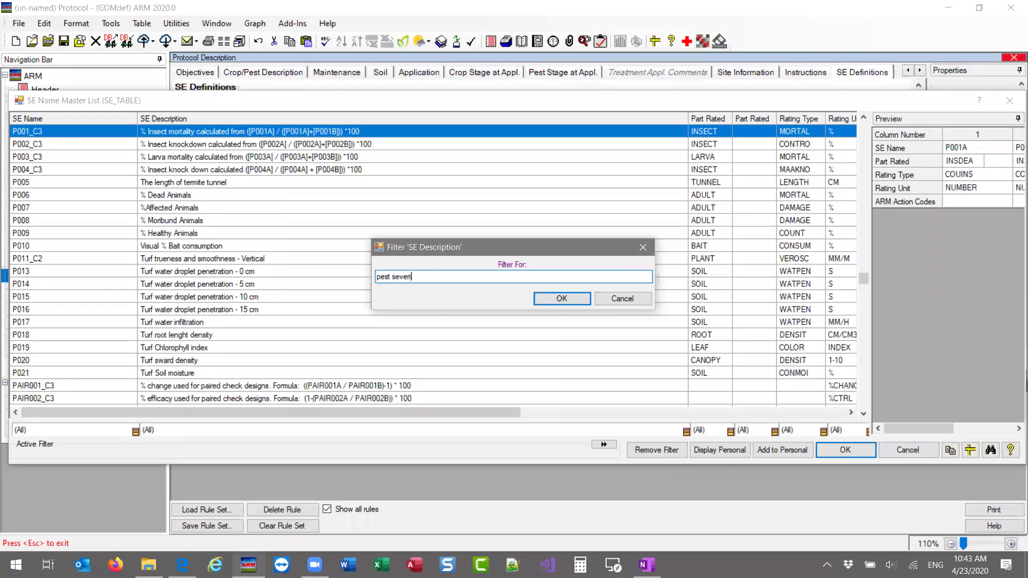
key("Return")
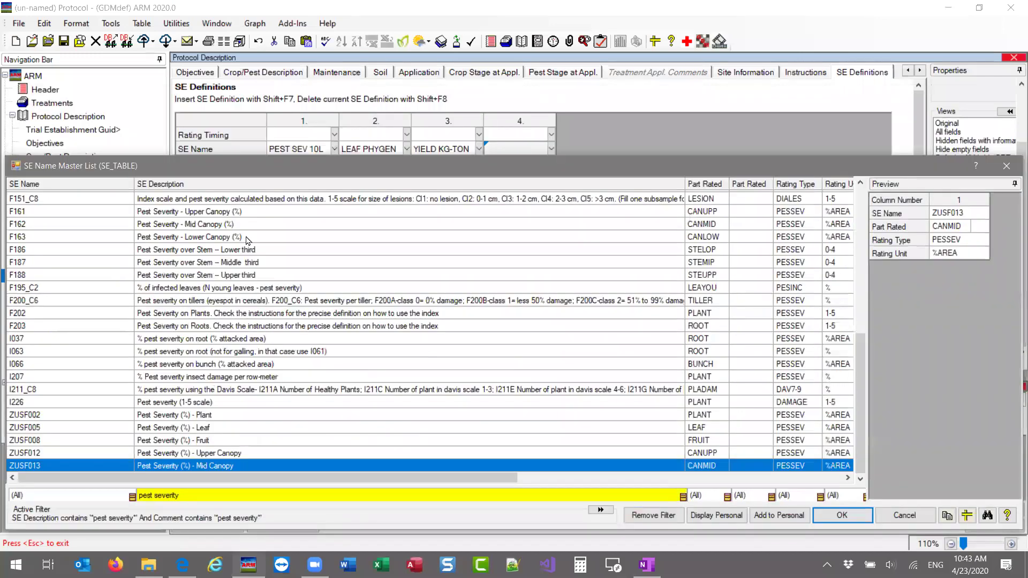
left_click(181, 418)
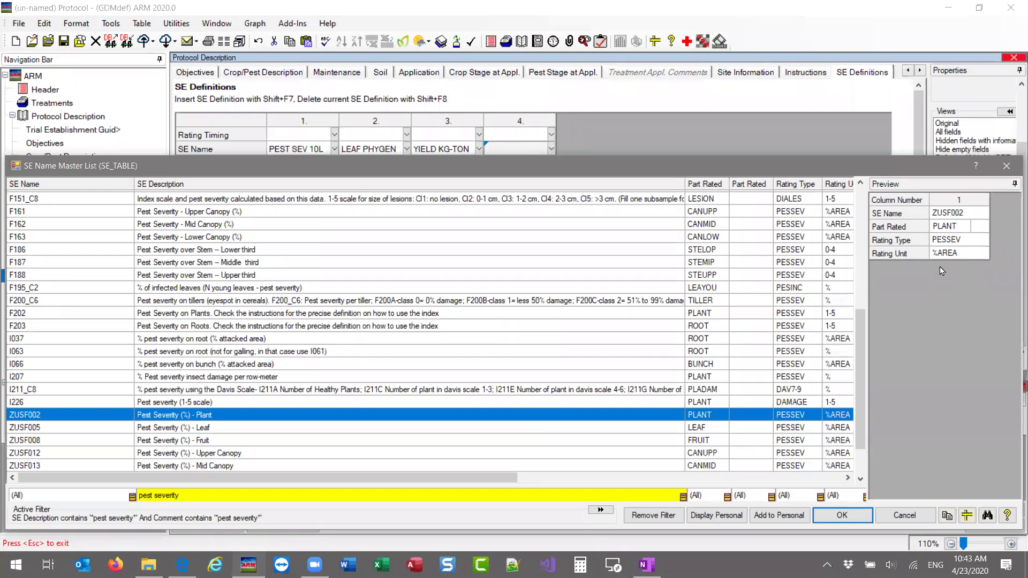
left_click(836, 516)
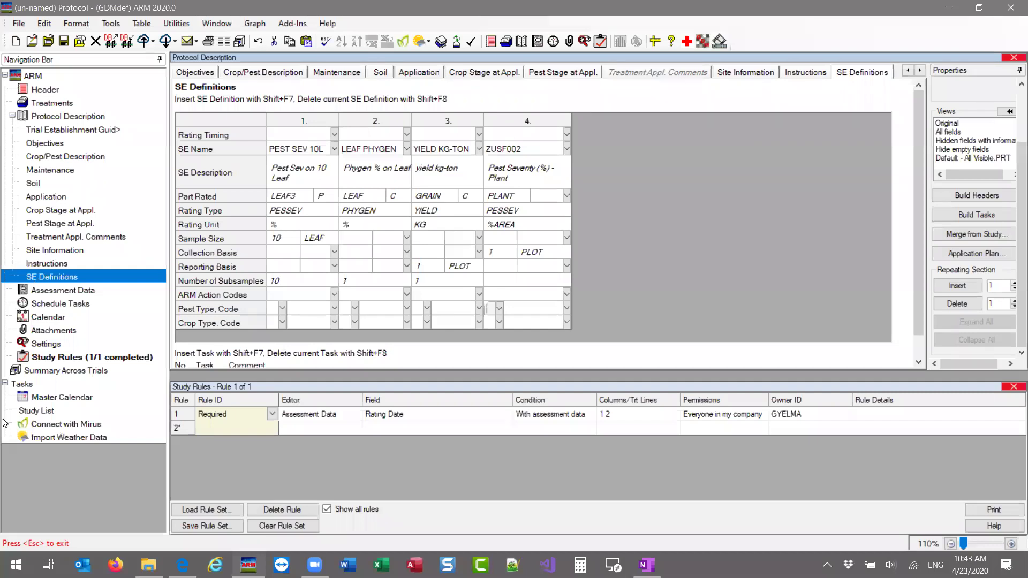
Go to the protocol's Assessment Data and fill assessment column 3 with the ZUSF002 definition
key("Escape")
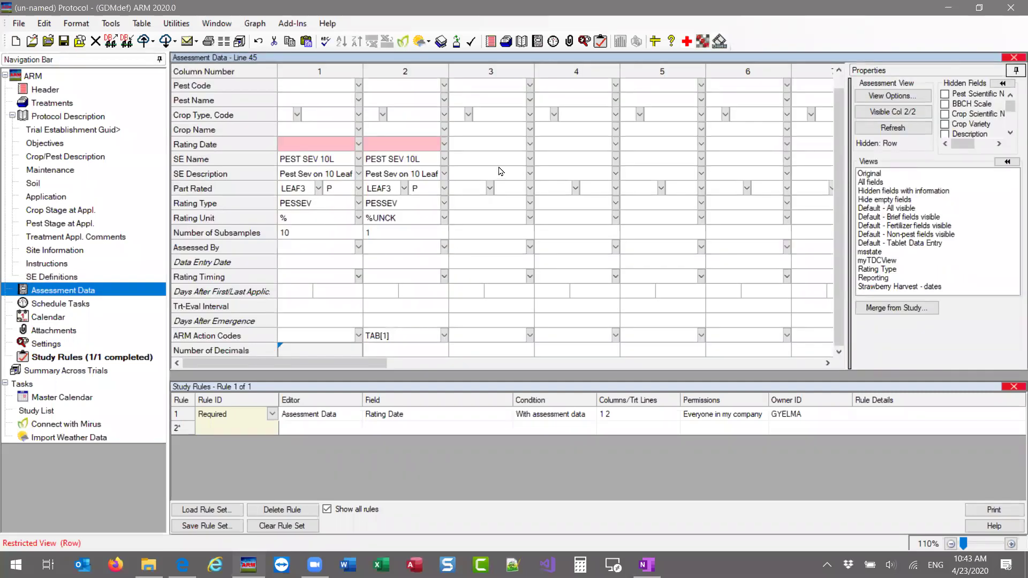
double_click(503, 159)
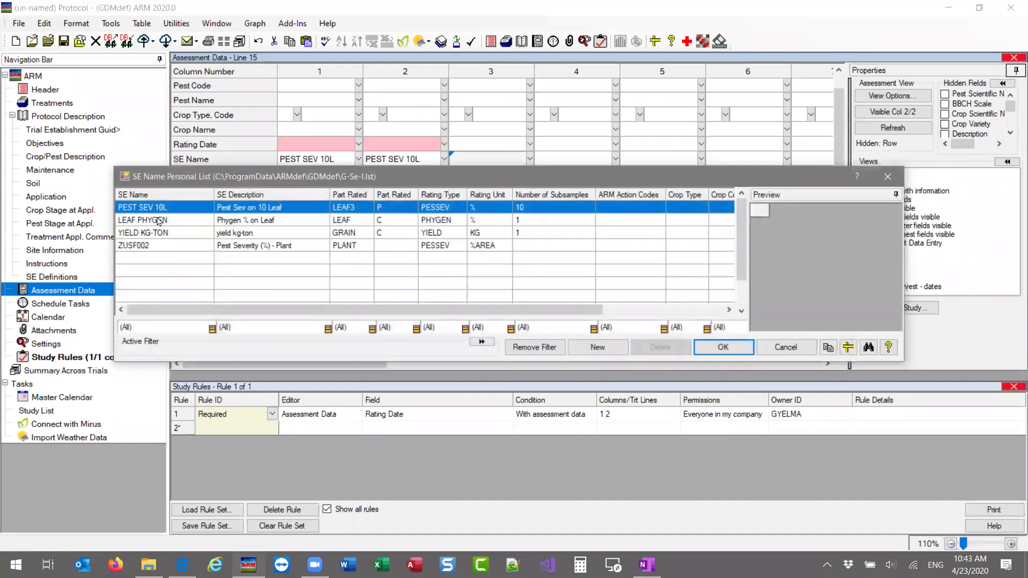
left_click(153, 247)
left_click(707, 348)
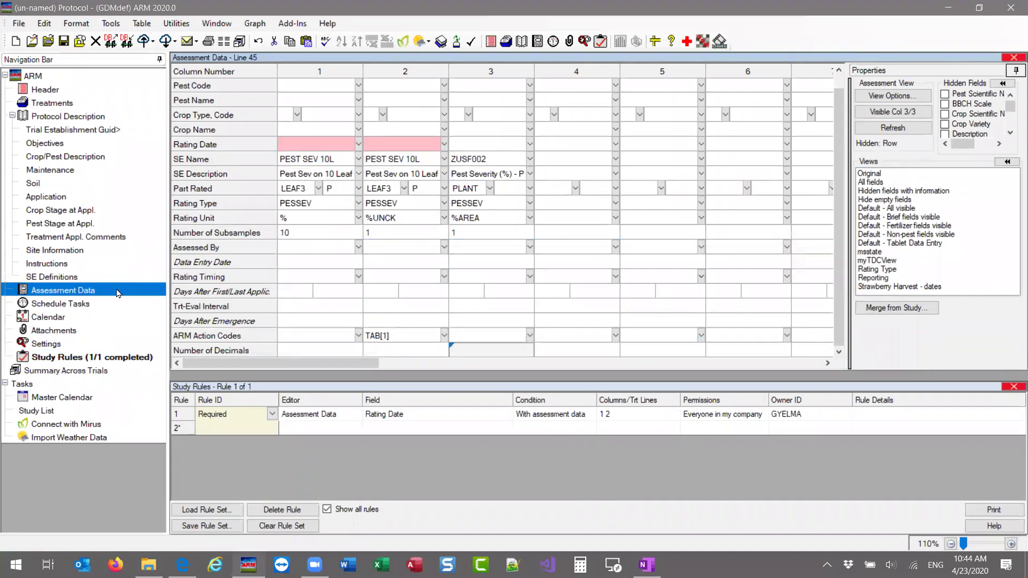
Insert a repeating section as column 5 in SE Definitions and open the SE Name master list for it
left_click(59, 278)
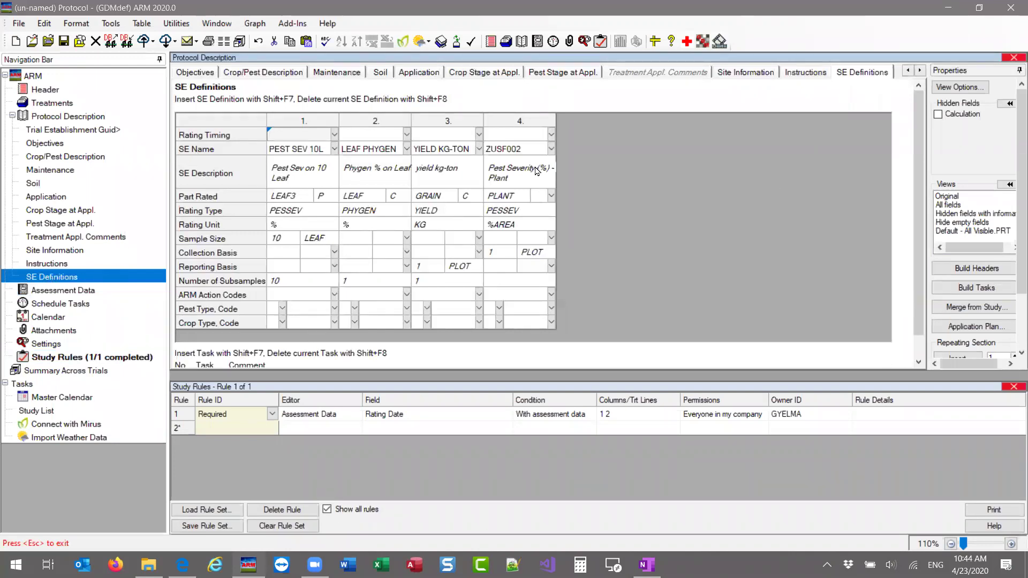
left_click(963, 352)
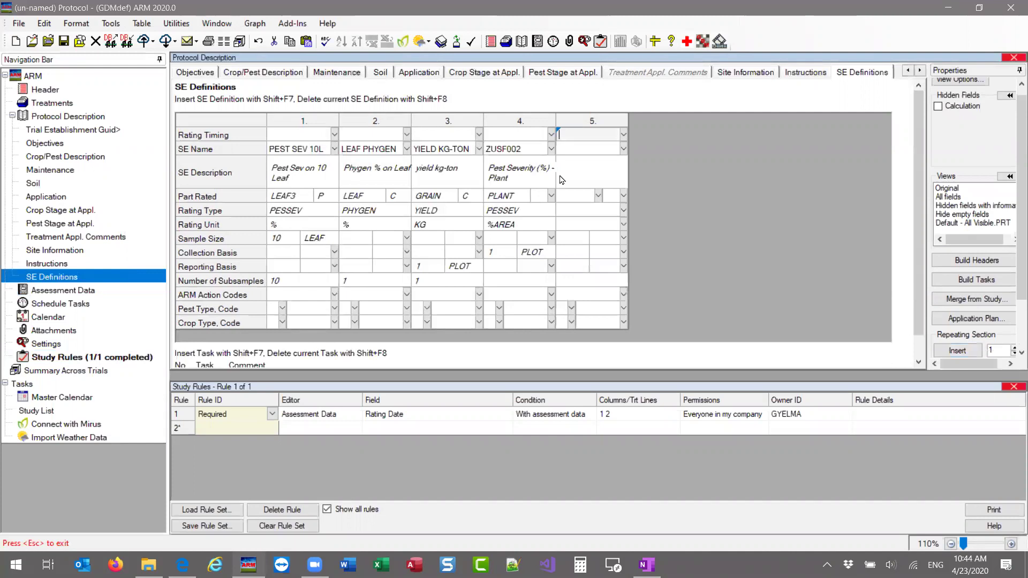
left_click(593, 152)
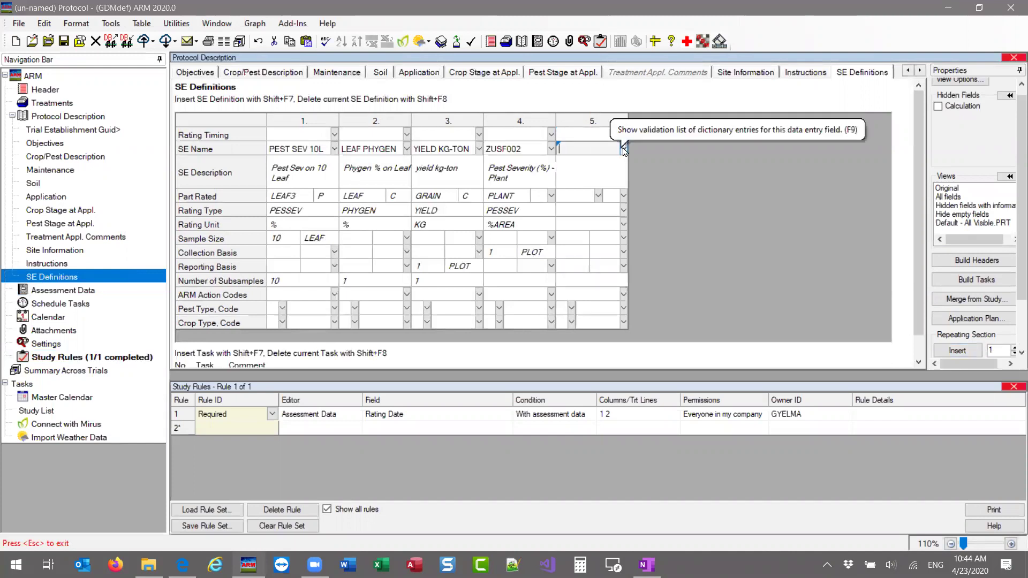
left_click(623, 150)
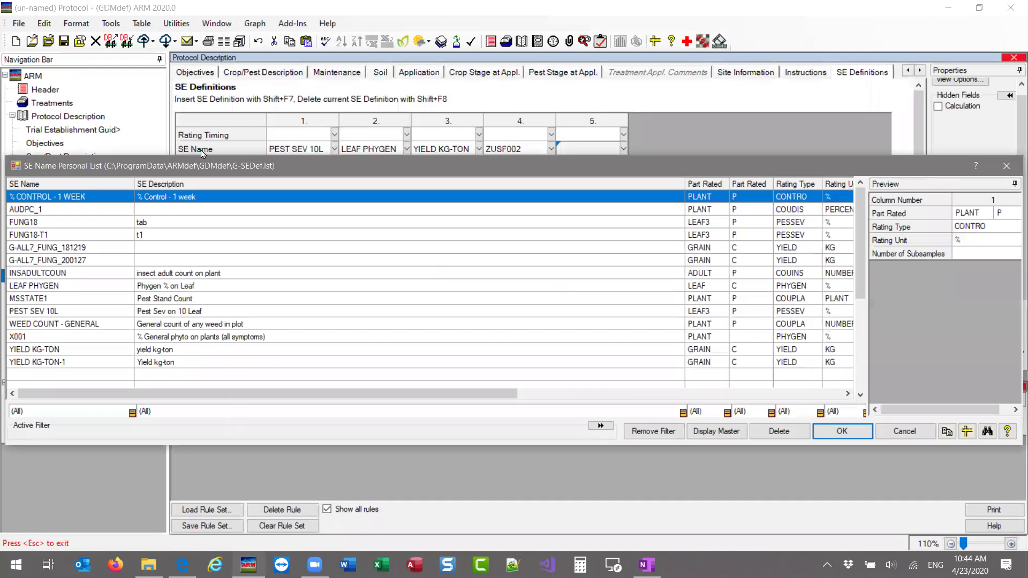
left_click(715, 432)
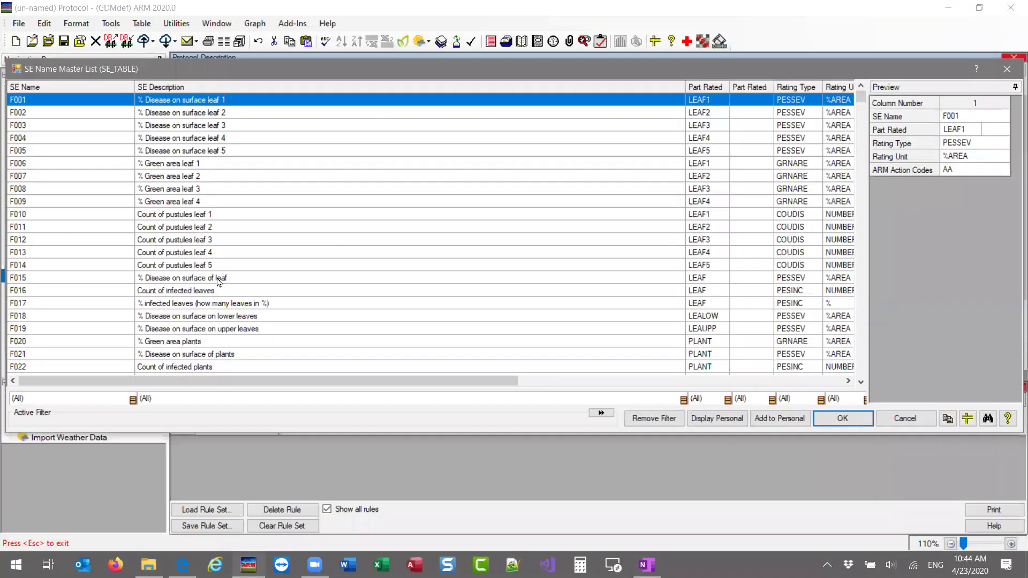
Examine the leaf disease and pustule count definitions in the SE Name master list, leave it without choosing one, and return to Assessment Data
key("Down")
key("Down")
key("Down")
key("Down")
key("Down")
key("Down")
key("Down")
key("Down")
key("Down")
key("Down")
key("Down")
key("Down")
key("Down")
key("Down")
key("Down")
key("Down")
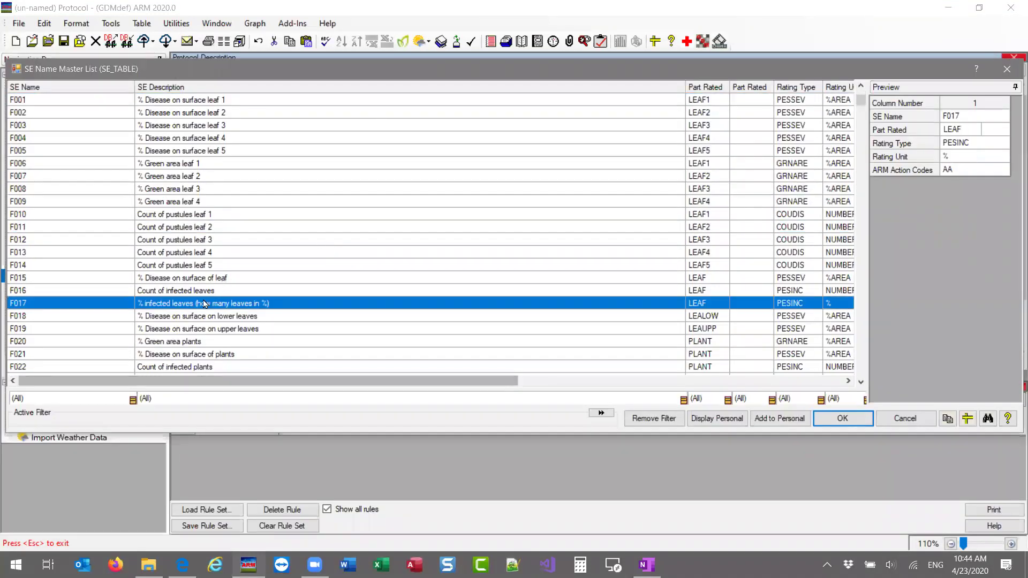
left_click(192, 265)
left_click(184, 227)
left_click(183, 220)
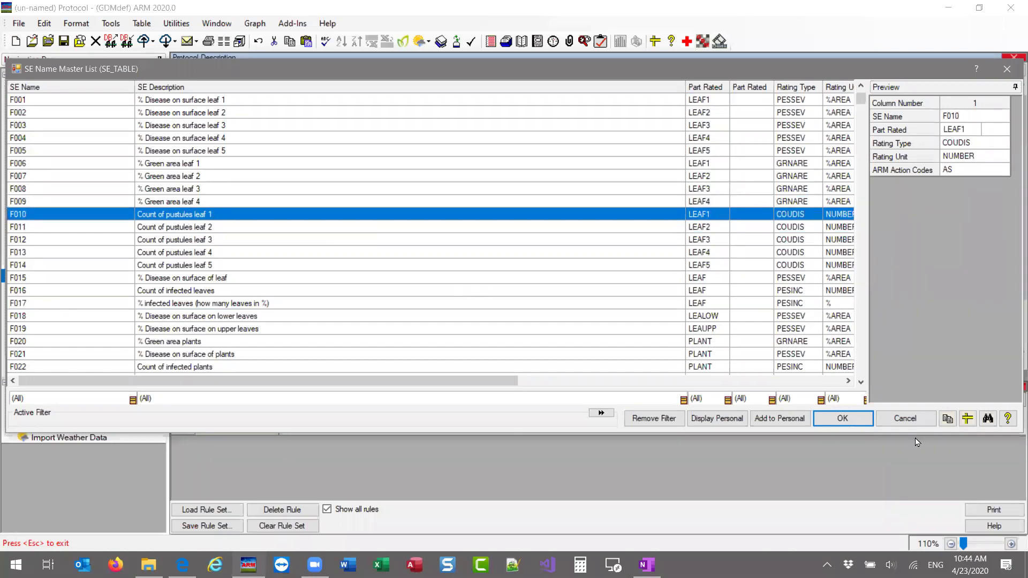
left_click(905, 419)
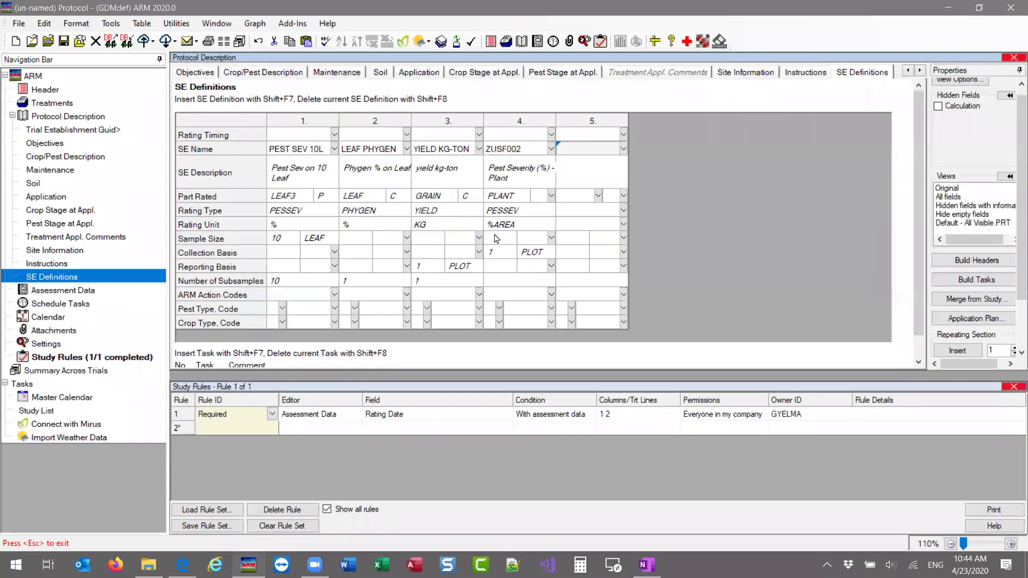
left_click(57, 292)
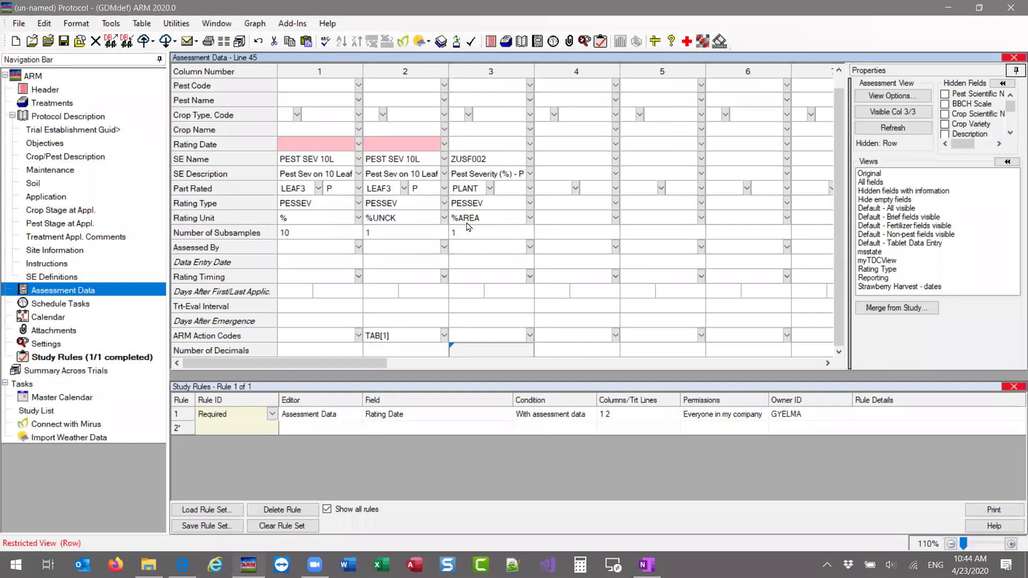
left_click(473, 251)
left_click(476, 217)
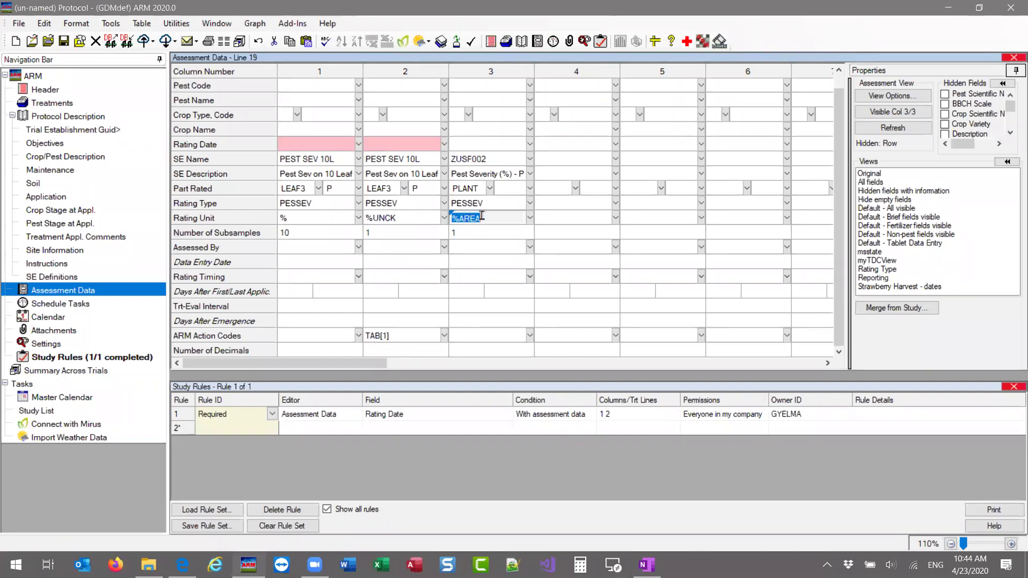
right_click(482, 218)
left_click(570, 170)
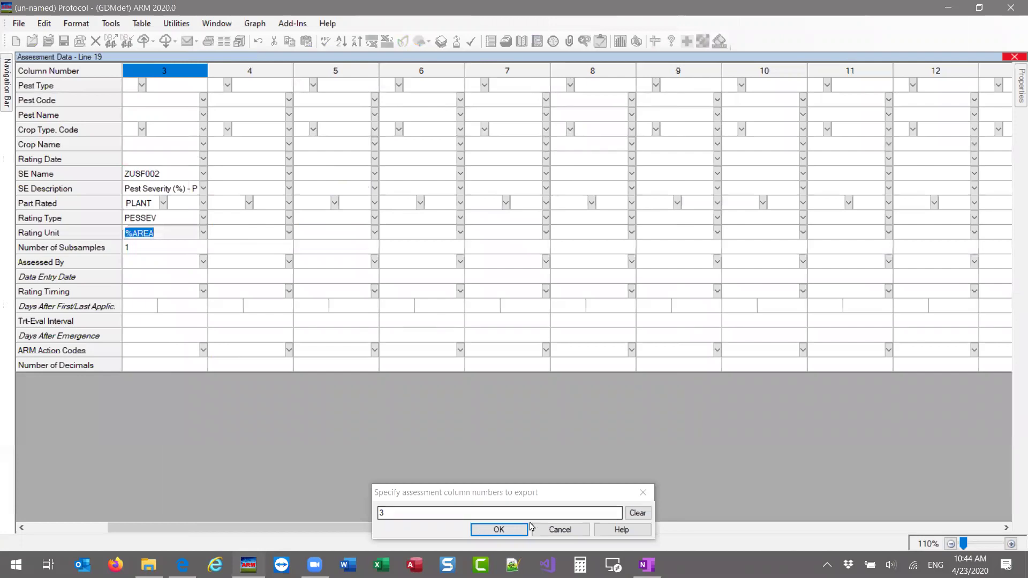
left_click(564, 530)
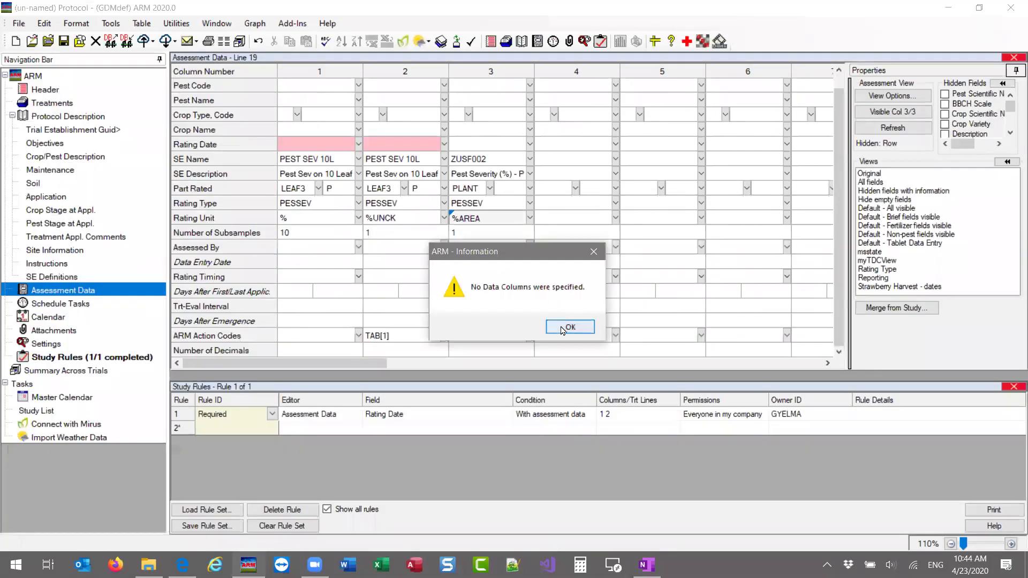
left_click(570, 328)
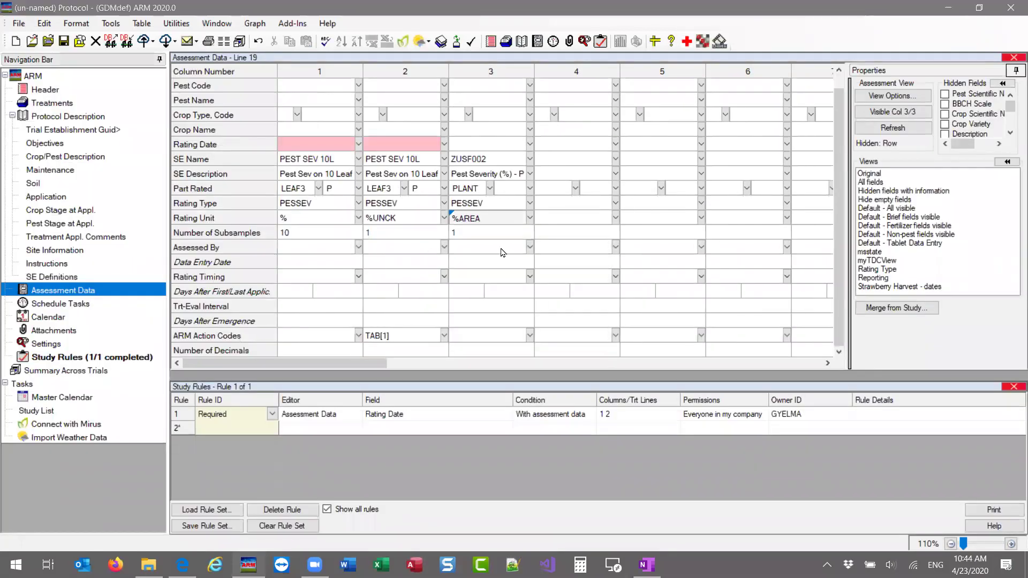
Set the second Part Rated field of assessment column 3 to P, Pest is Part Rated, from the personal list
key("Up")
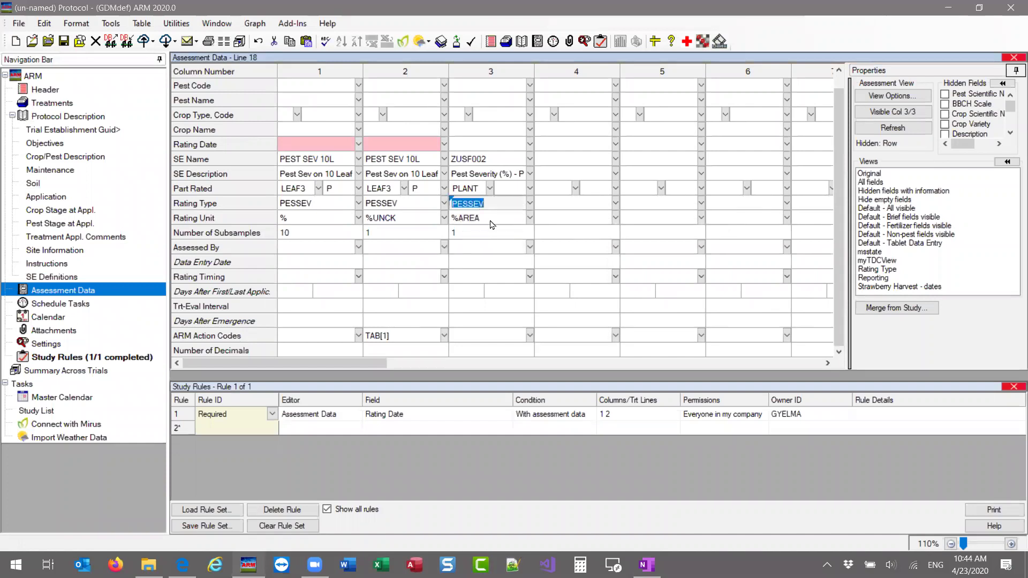
key("Up")
left_click(512, 188)
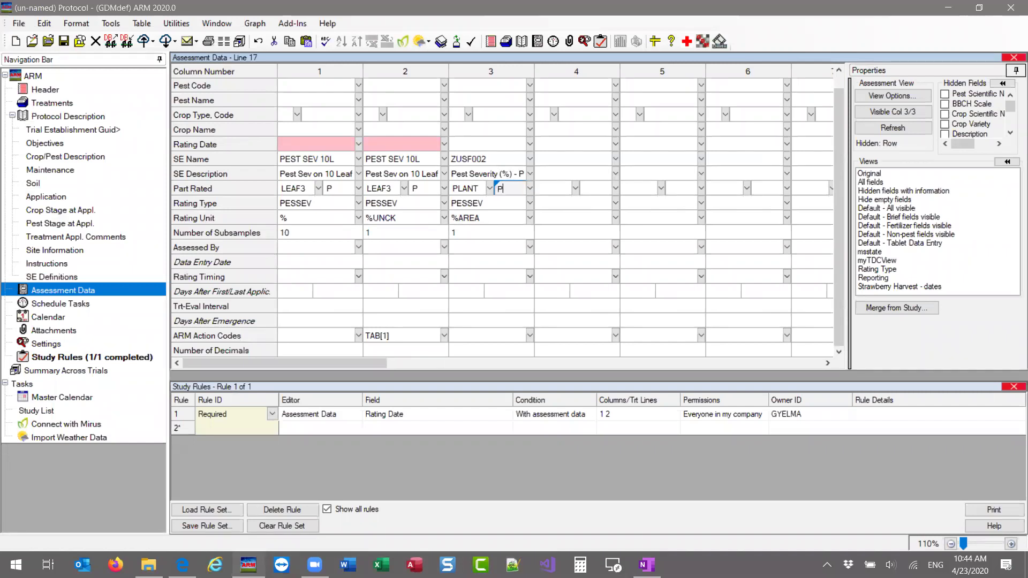
left_click(531, 189)
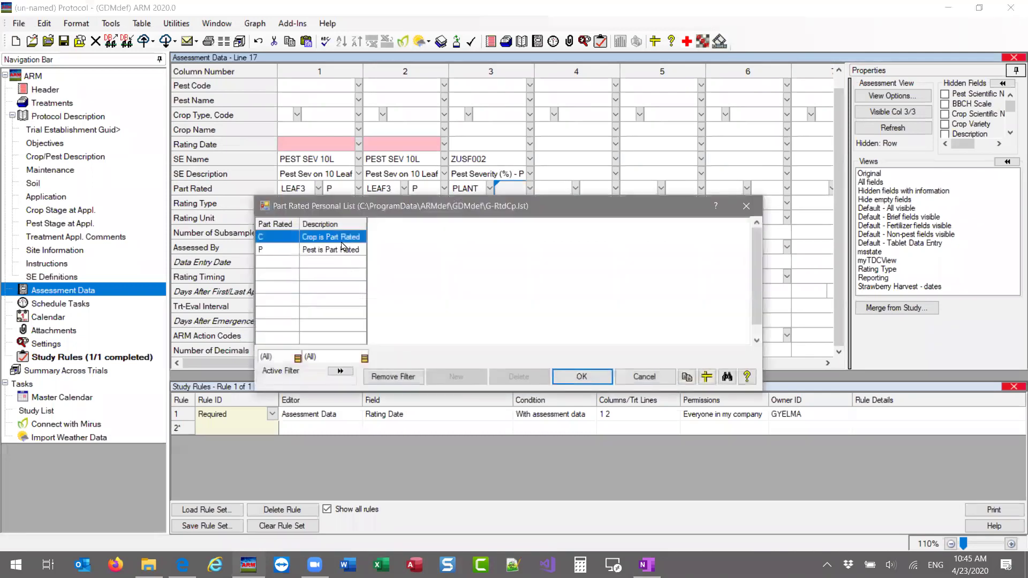
left_click(338, 250)
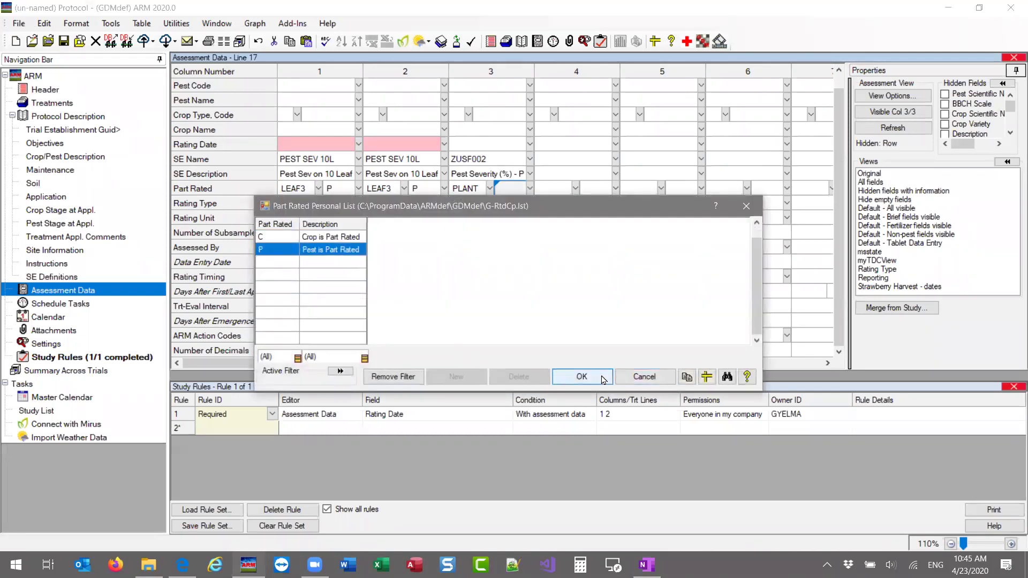
left_click(581, 377)
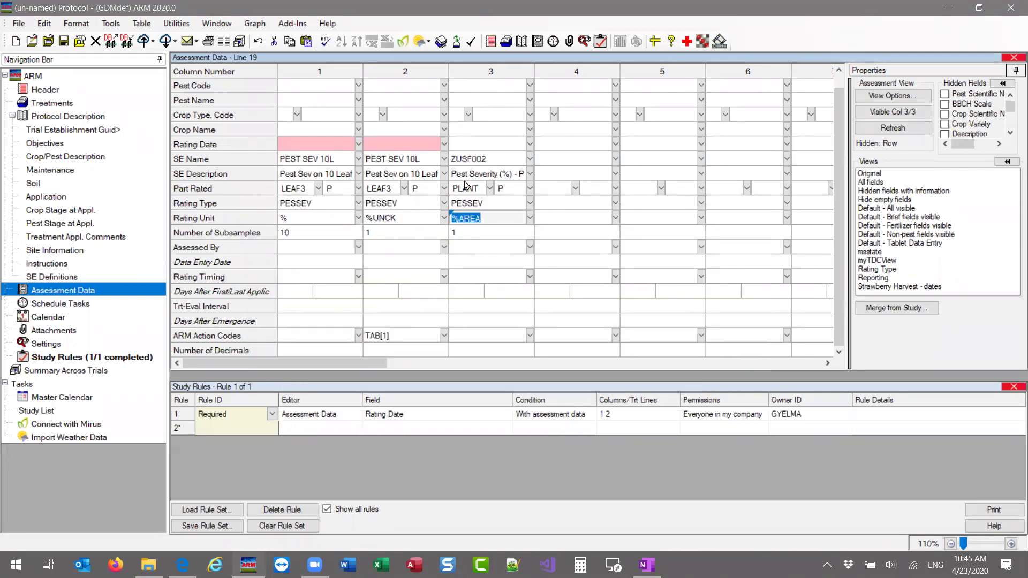
Export assessment column 3 to the standard evaluation file ZUSF002-mre.se, keeping the suggested header lines and the description "Pest Severity (%) - Plant"
right_click(486, 216)
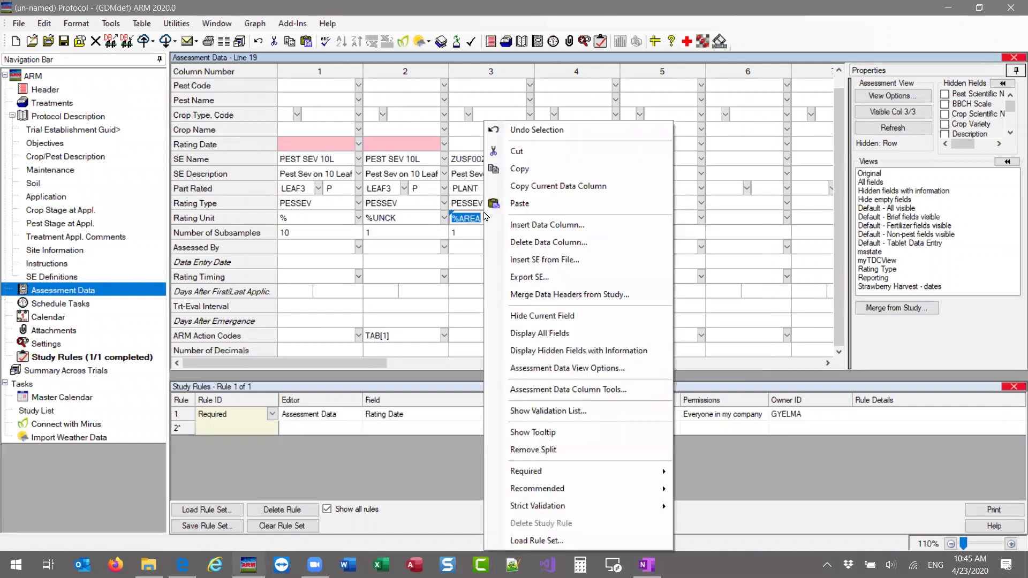
left_click(548, 282)
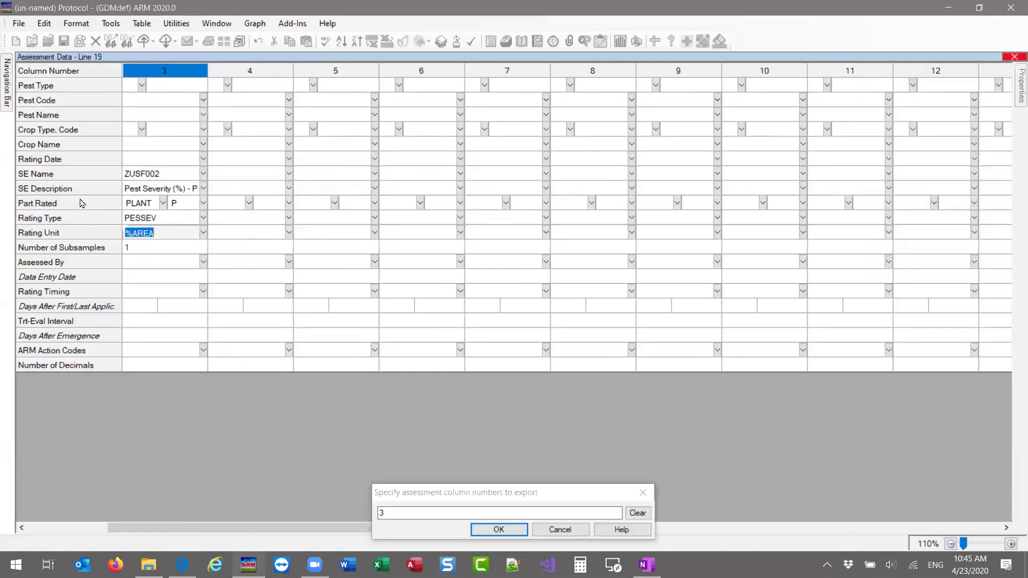
left_click(505, 530)
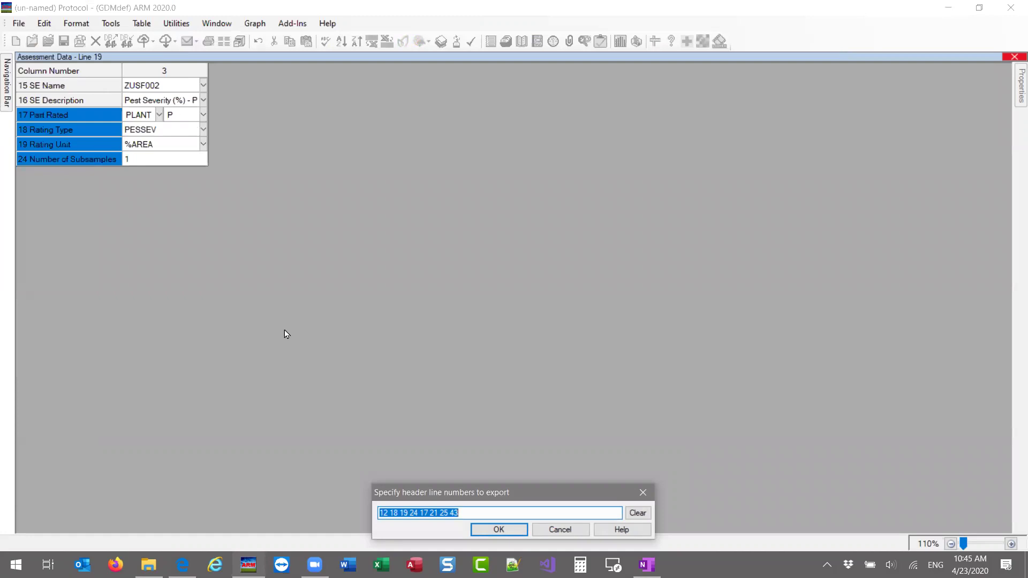
left_click(513, 530)
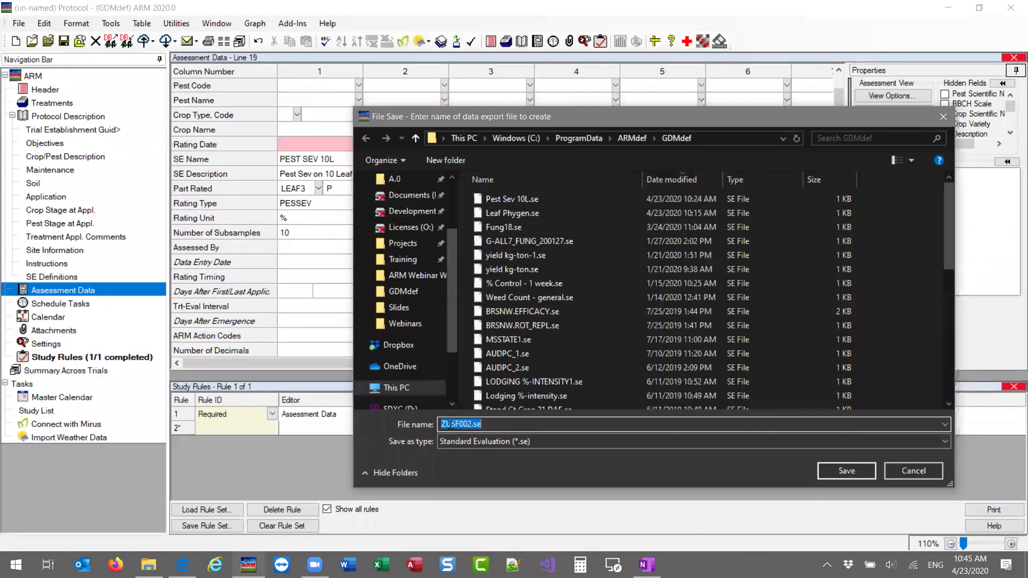
left_click(475, 424)
type("-mre")
left_click(821, 470)
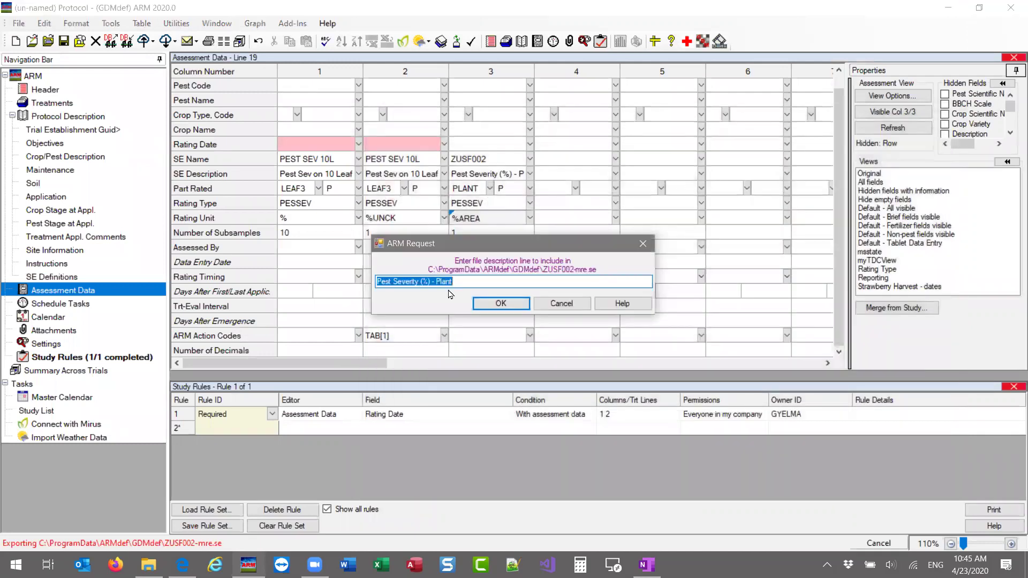
left_click(499, 304)
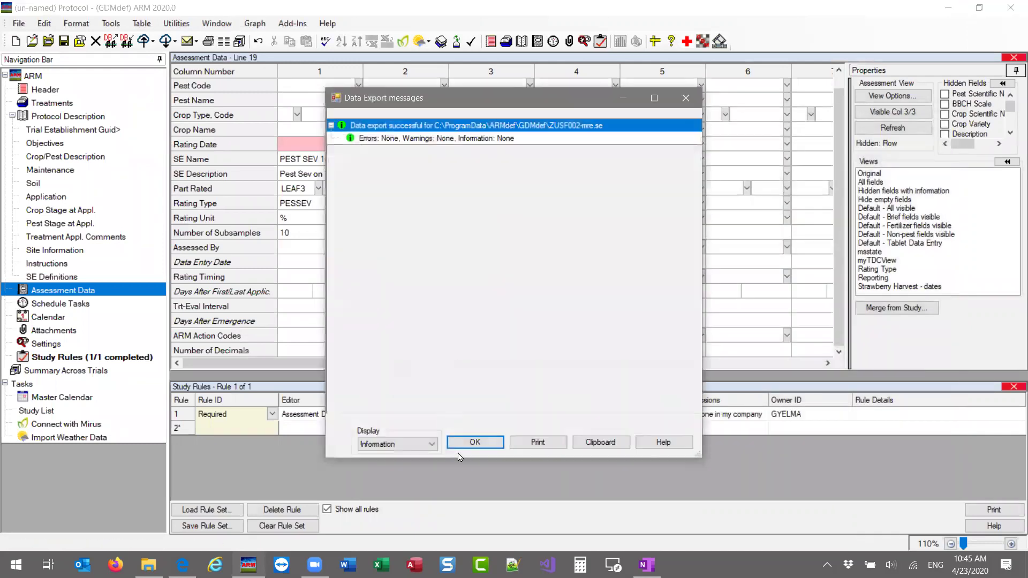
left_click(470, 443)
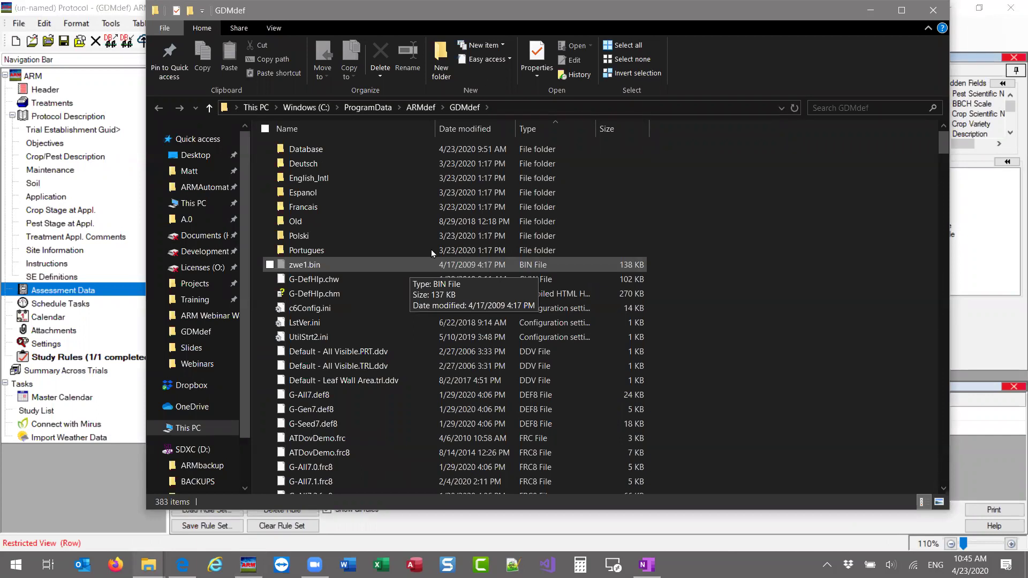
left_click(933, 10)
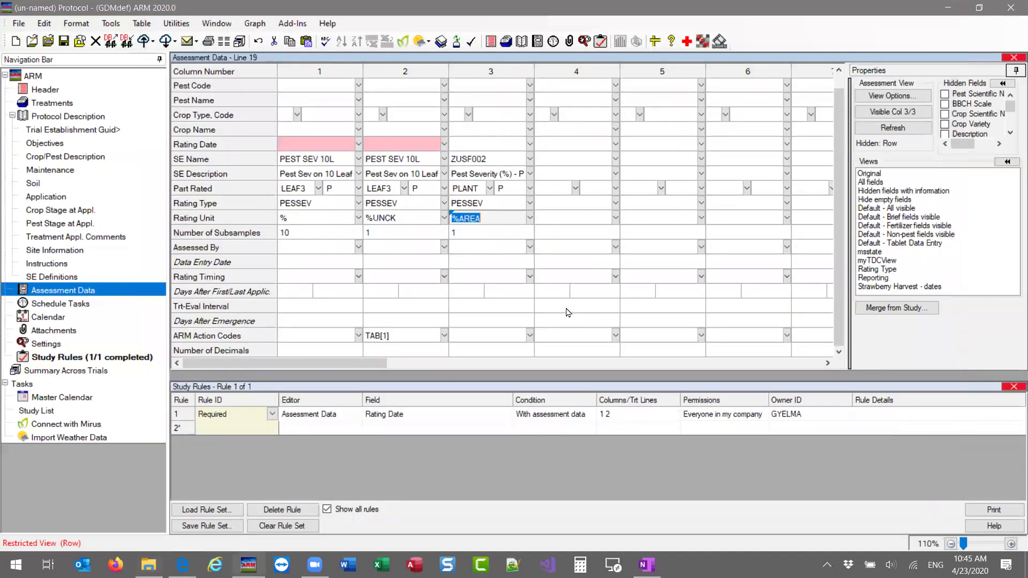
left_click(502, 234)
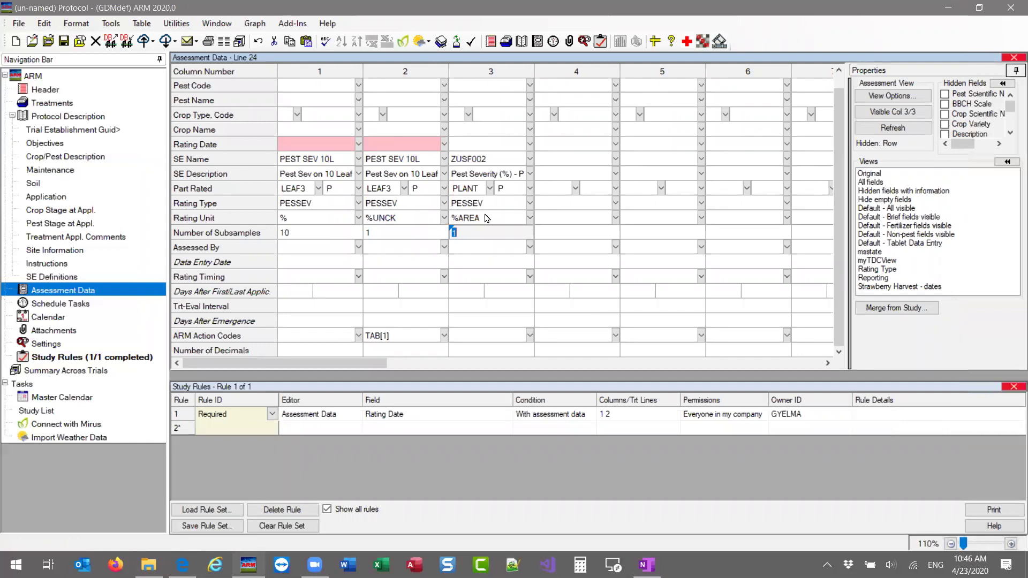
left_click(48, 277)
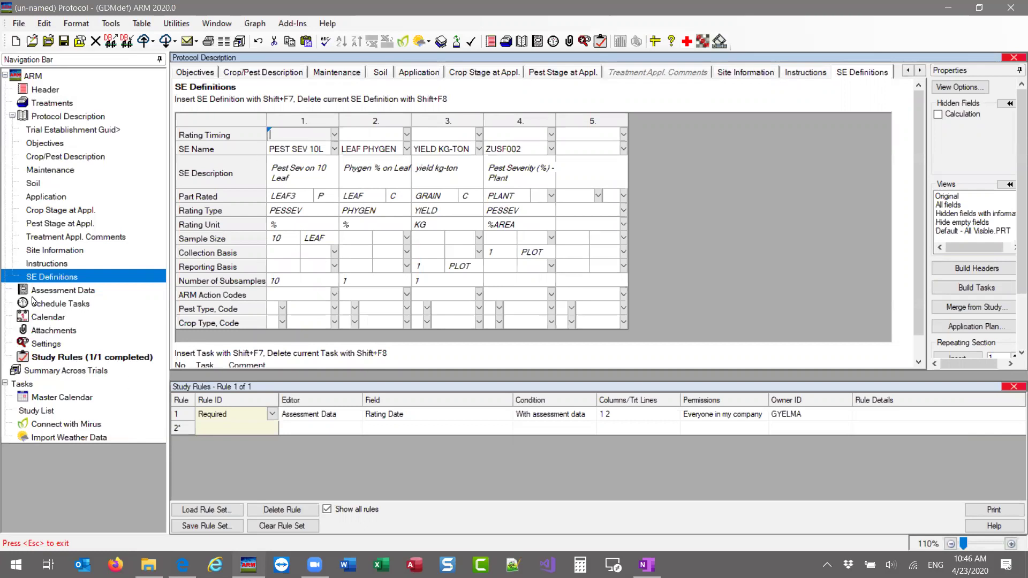
left_click(80, 293)
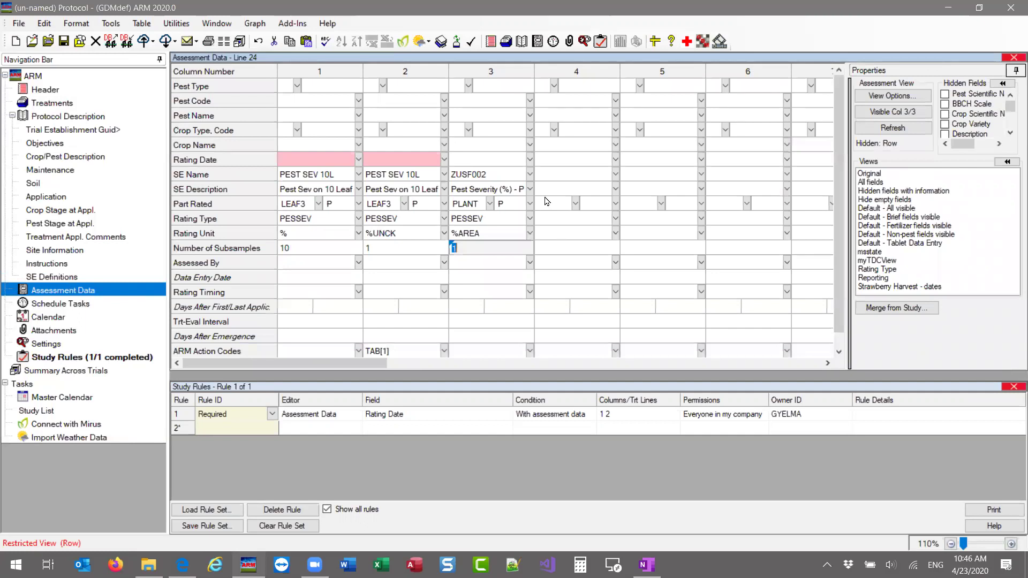
left_click(548, 191)
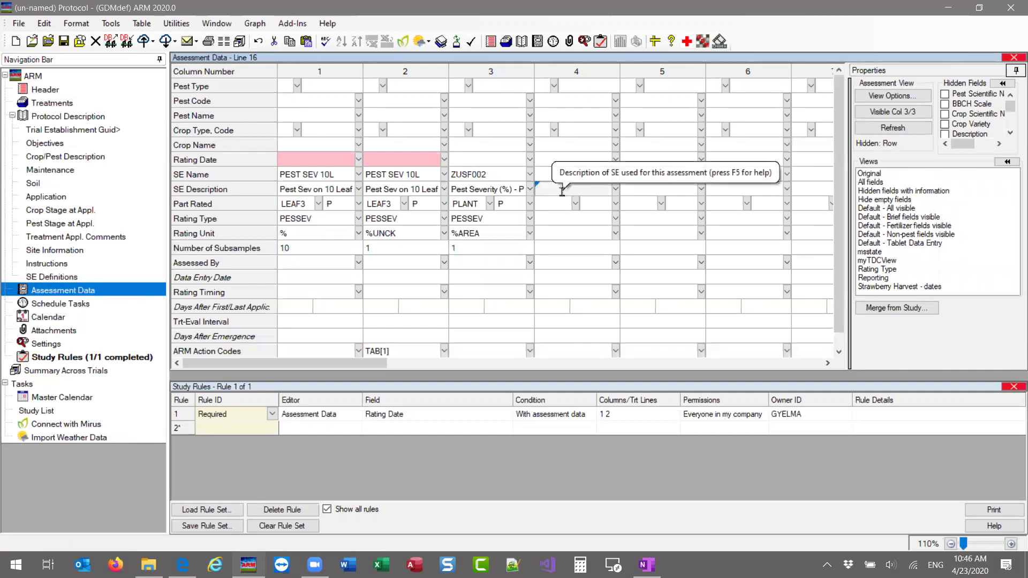
right_click(562, 194)
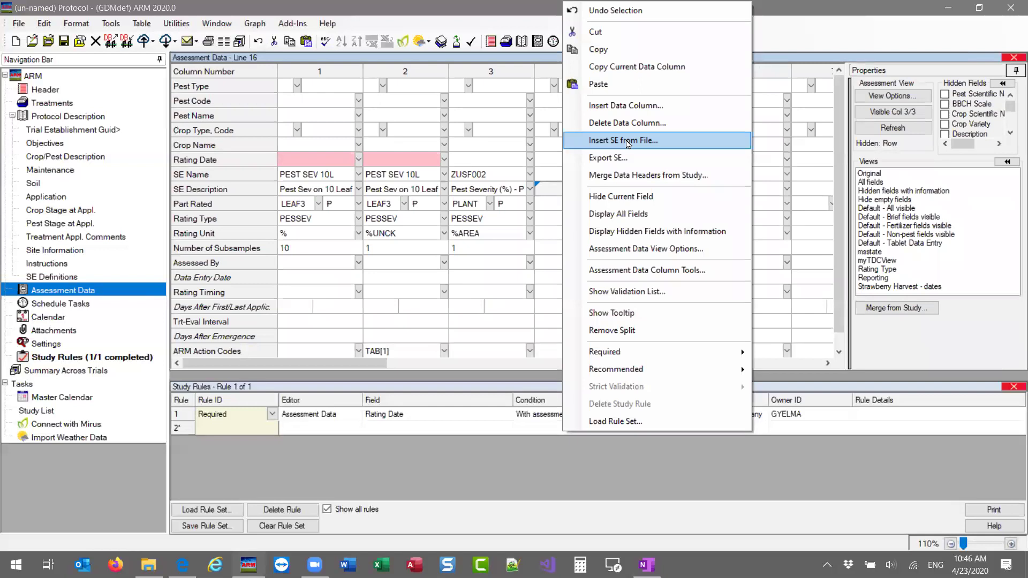
left_click(330, 214)
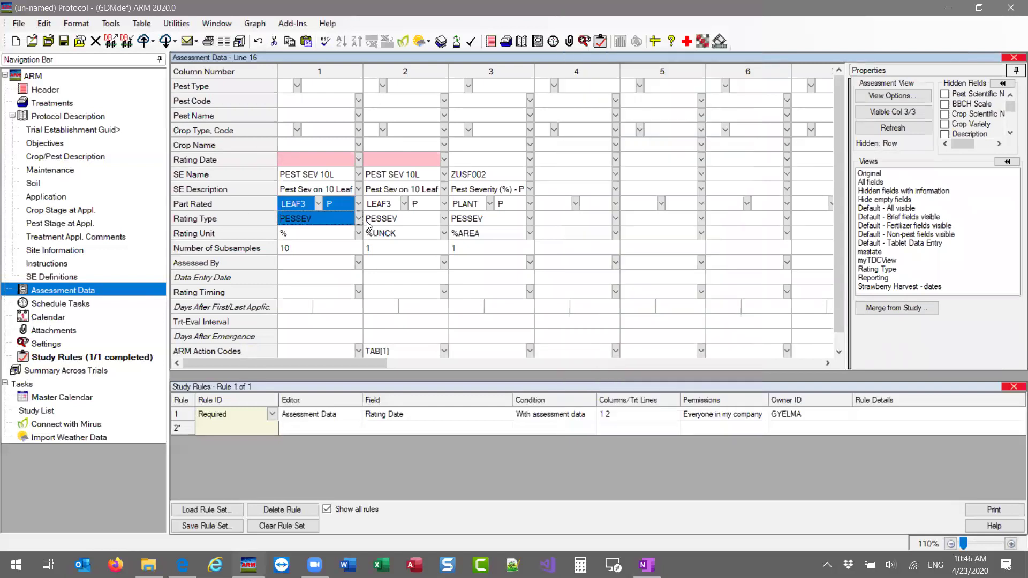
left_click(328, 232)
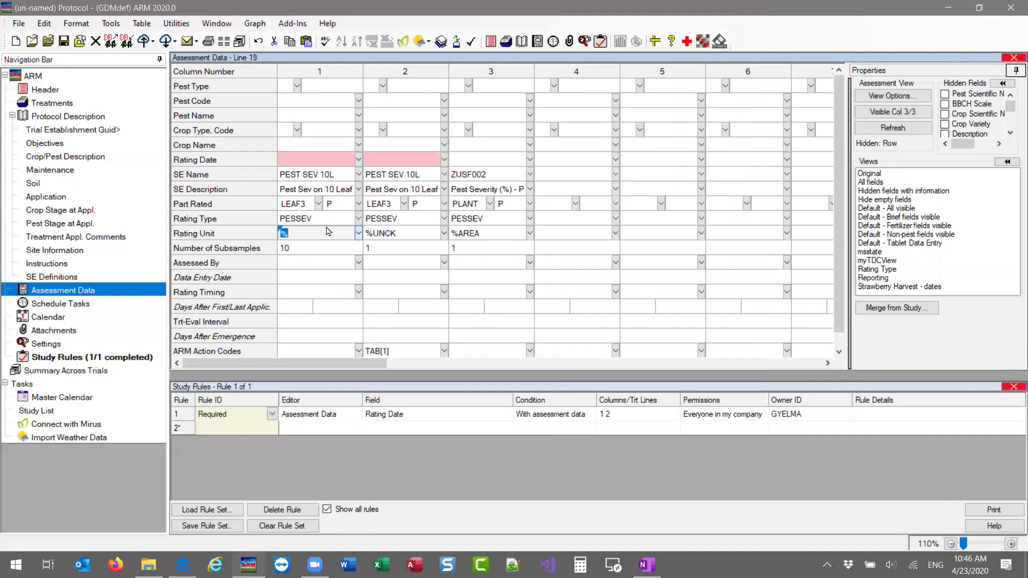
Set the Pest Type of assessment columns 1 and 2 to D, Disease
left_click(297, 86)
left_click(296, 86)
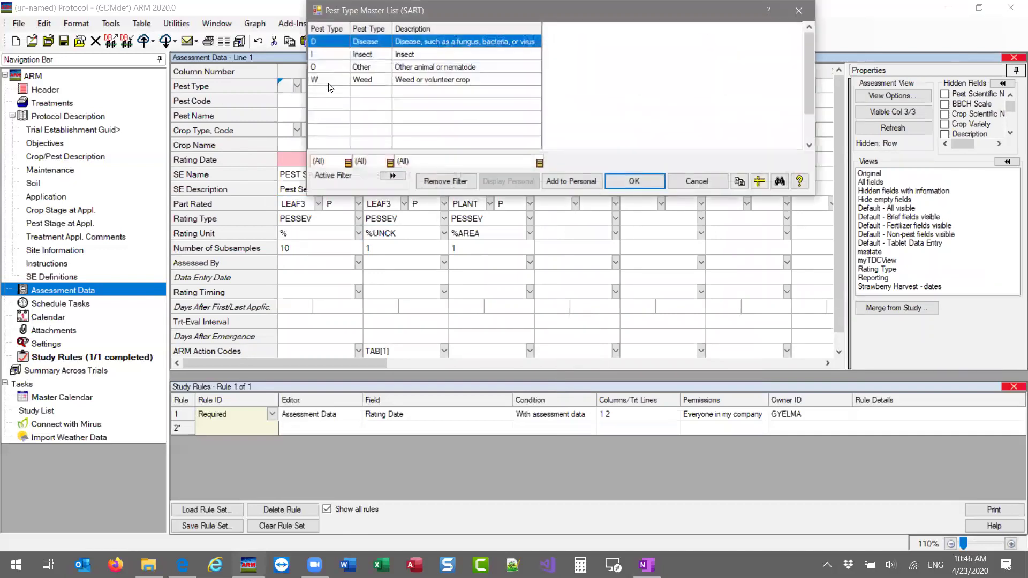
left_click(622, 182)
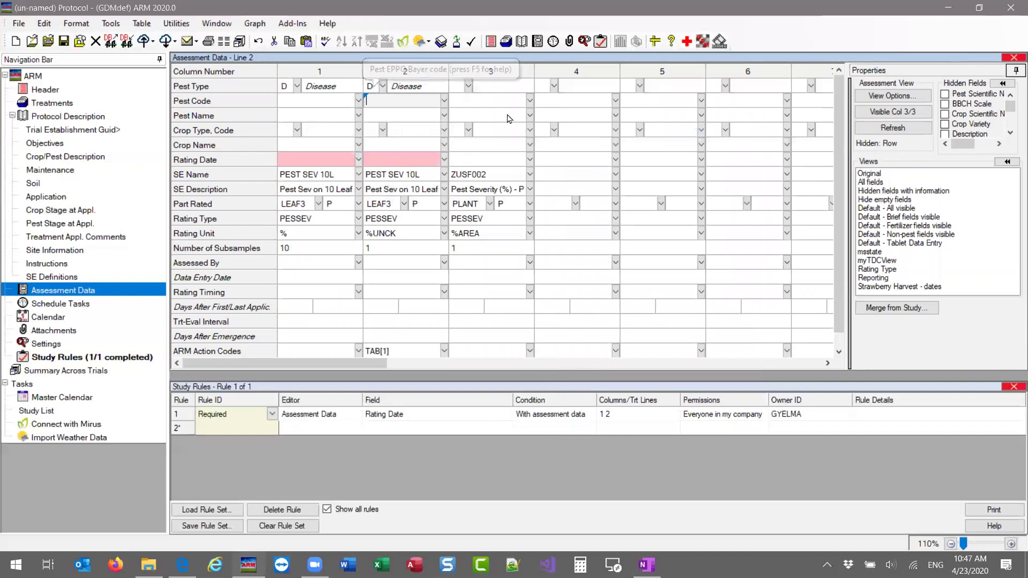
Start a standard evaluation export of assessment columns 1 and 2, displaying all fields and adding line 1, Pest Type, to the suggested header lines
left_click(301, 206)
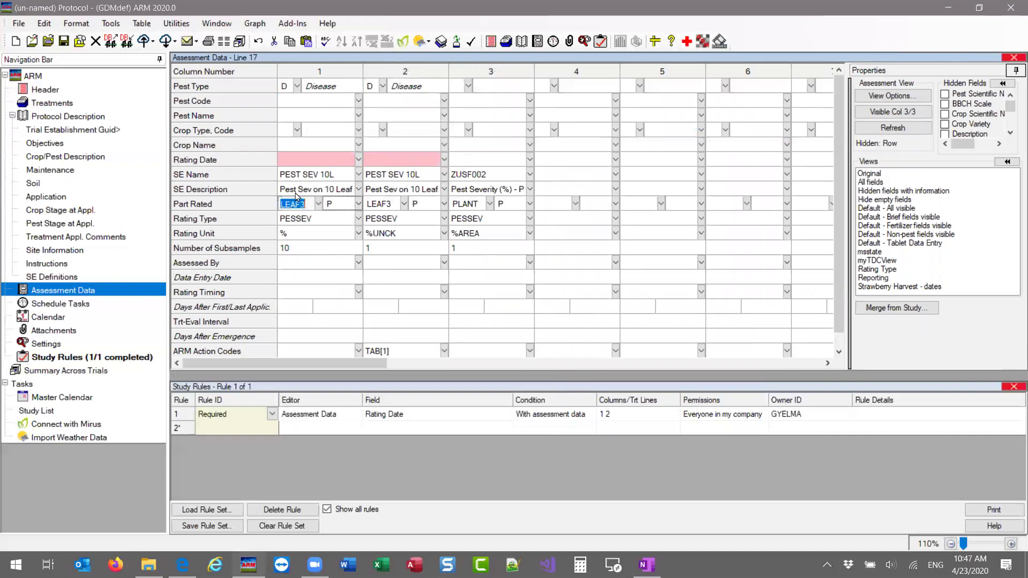
right_click(298, 181)
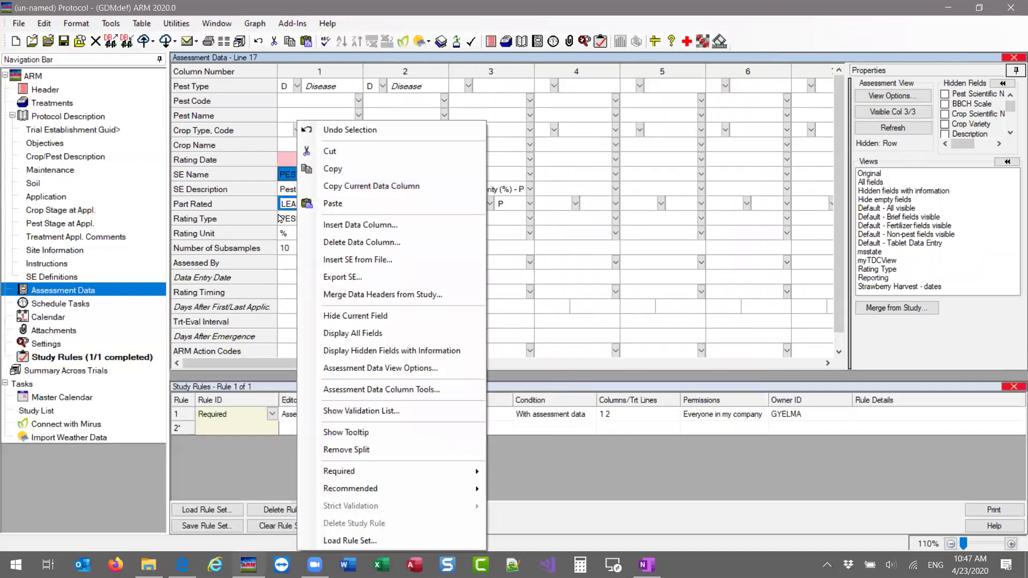
left_click(324, 278)
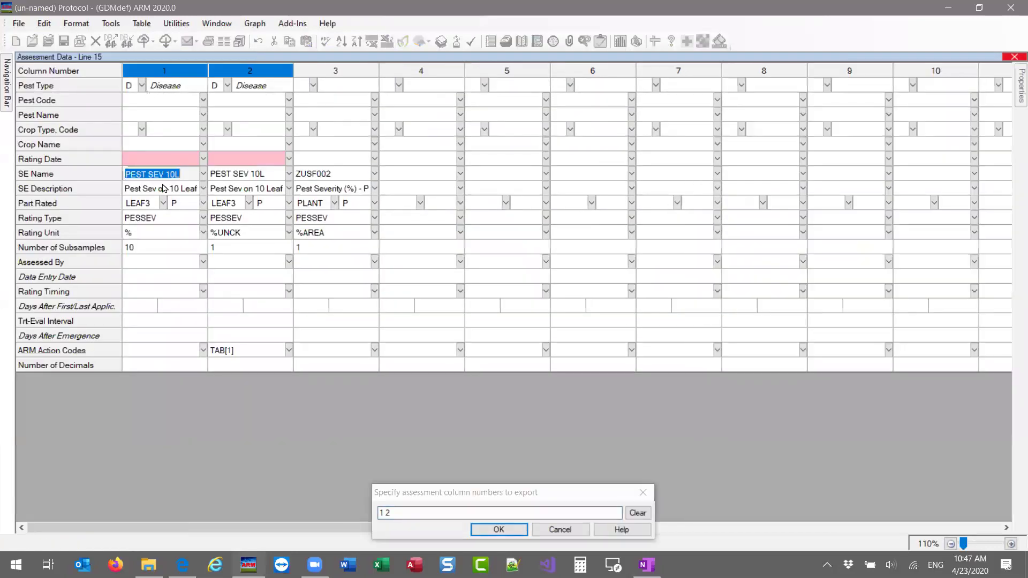
left_click(501, 529)
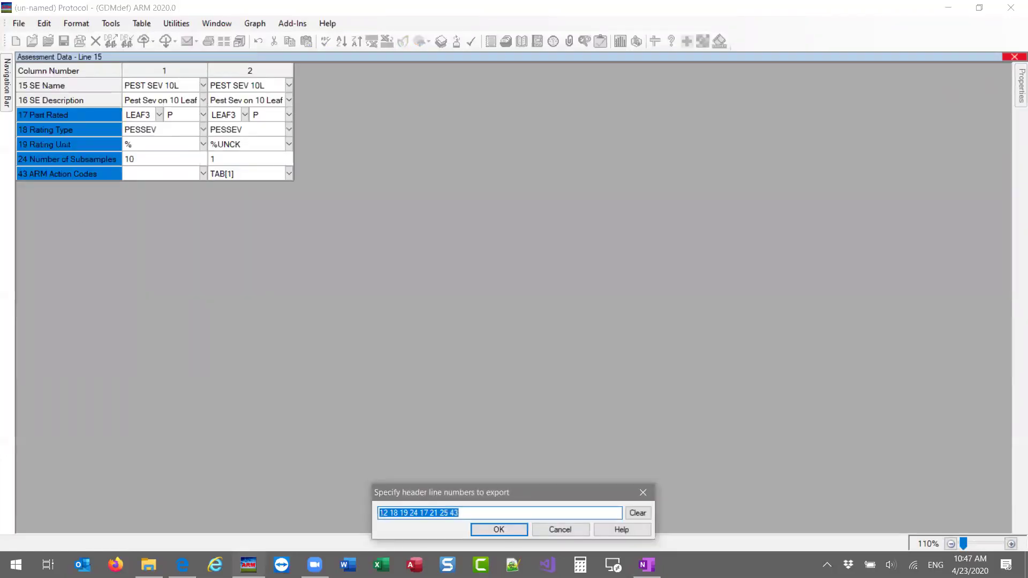
left_click(1021, 86)
left_click(872, 166)
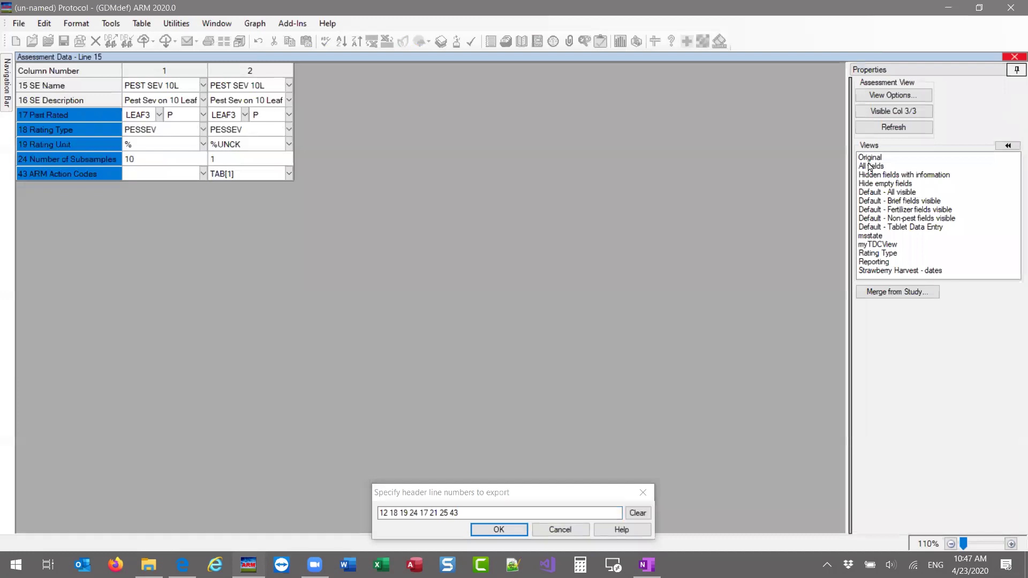
left_click(72, 87)
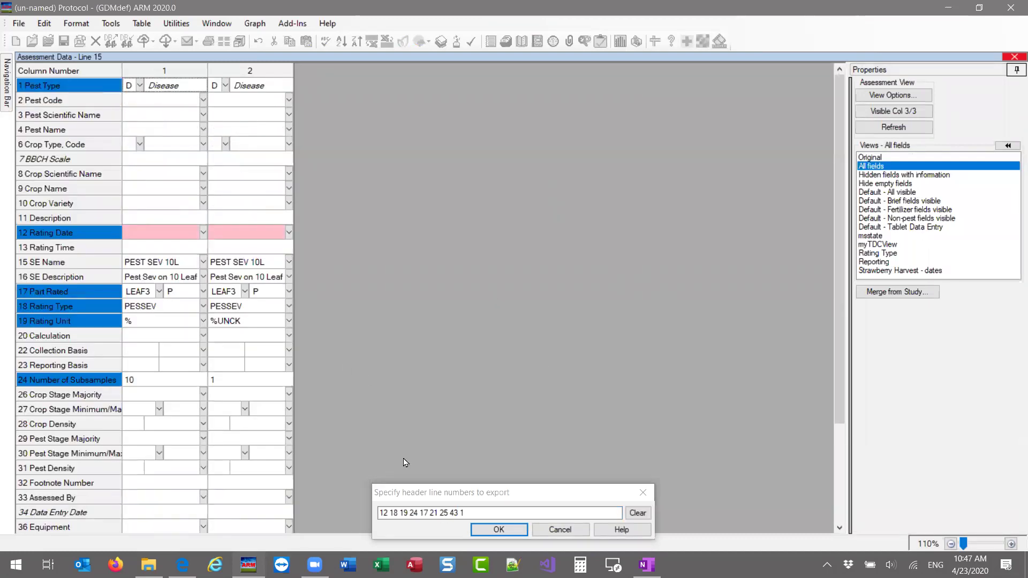
left_click(499, 530)
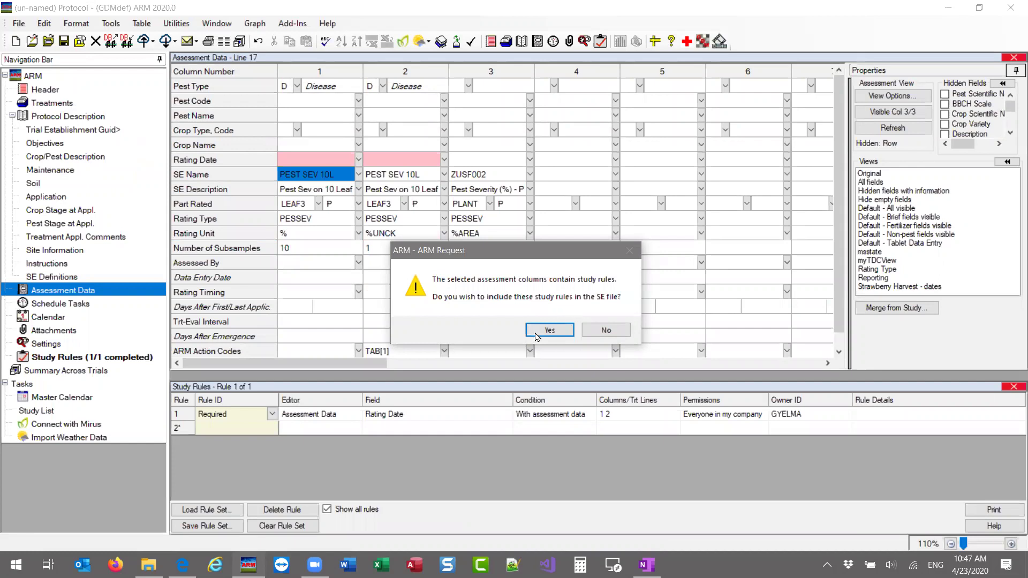
Include the study rules and save the export over Pest Sev 10L.se, keeping the description "Pest Sev on 10 Leaf"
left_click(554, 335)
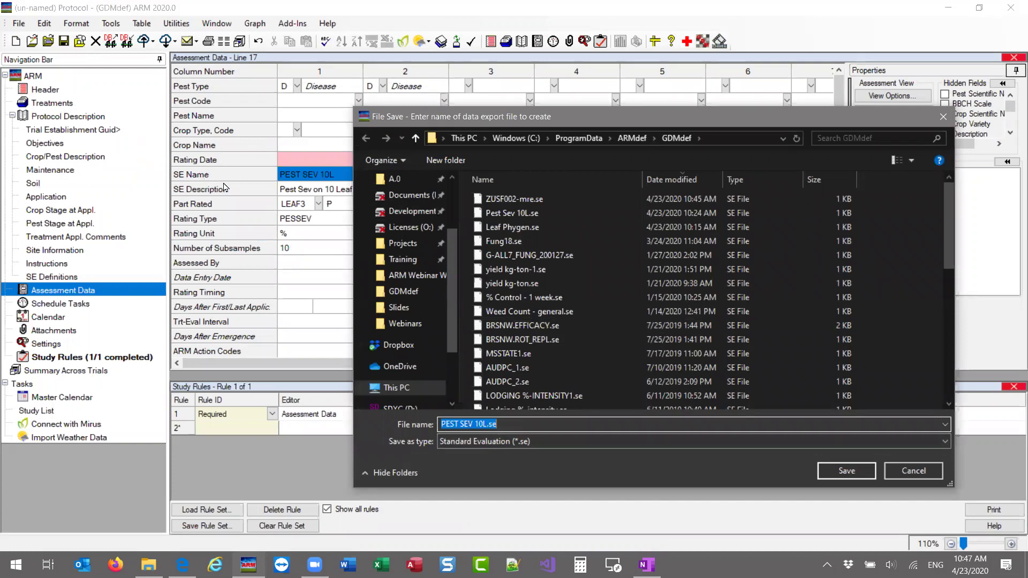
left_click(495, 213)
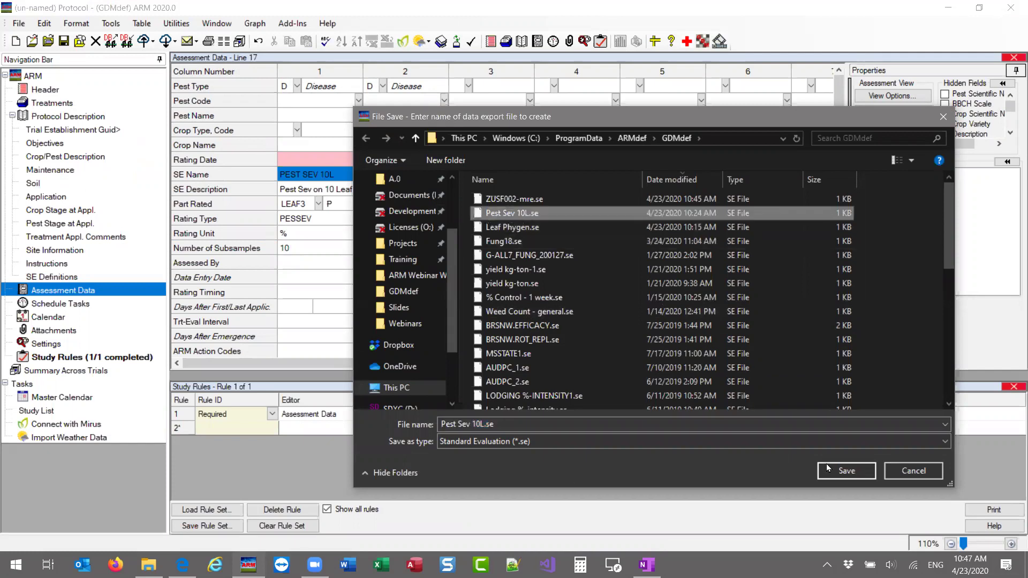
left_click(849, 471)
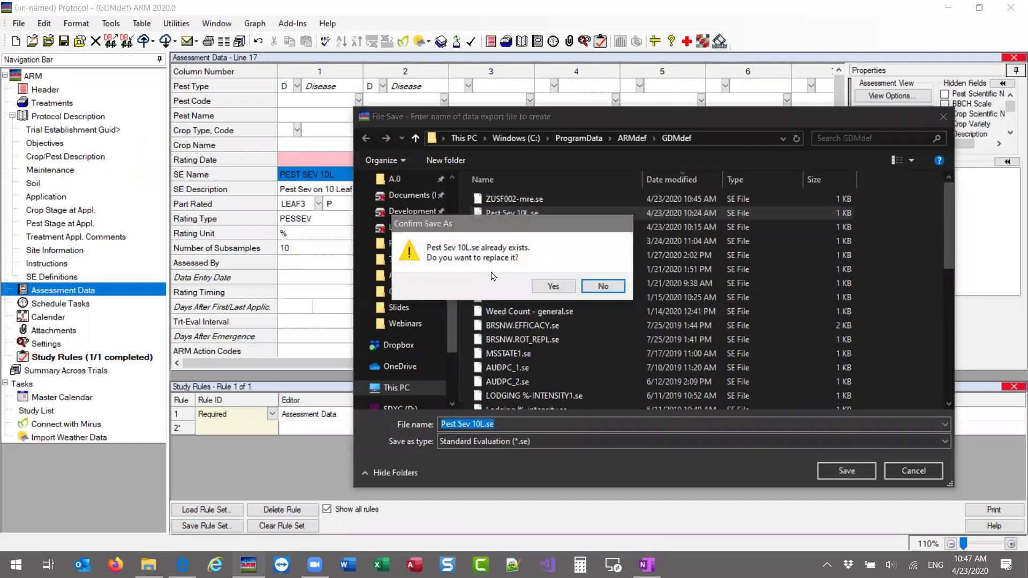
left_click(555, 287)
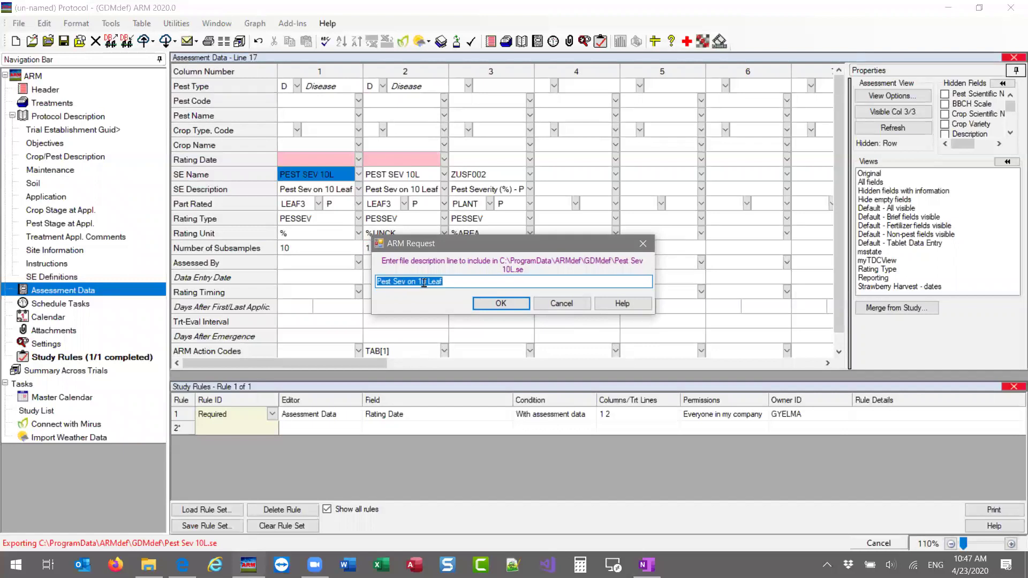
left_click(507, 305)
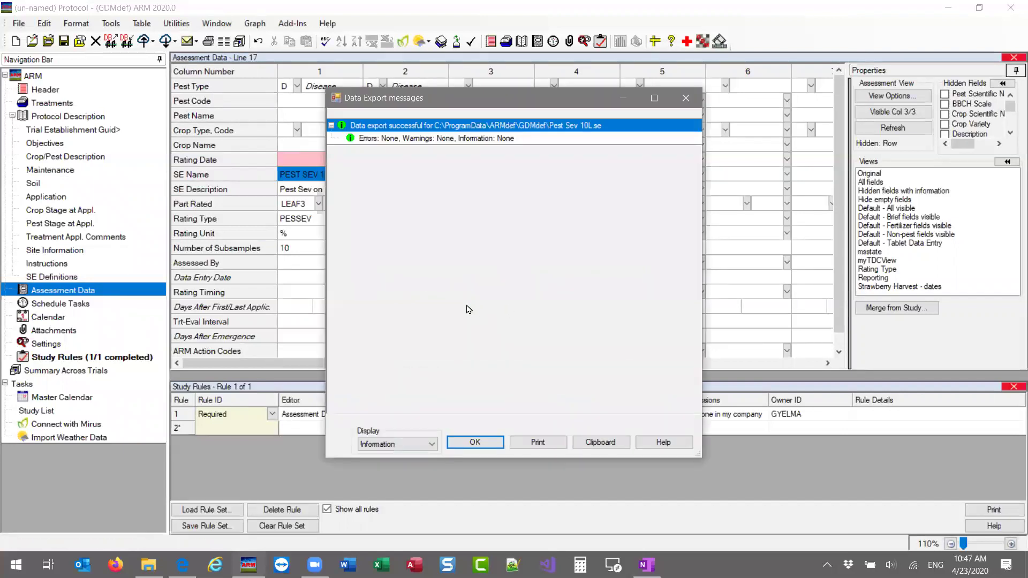
left_click(484, 443)
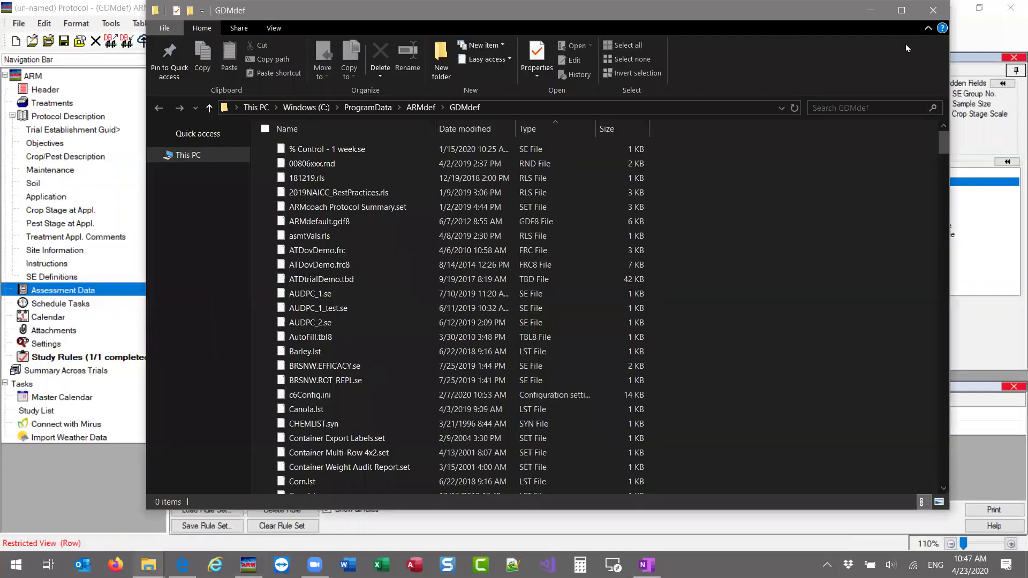
left_click(933, 10)
Compare the protocol's SE Definitions with Assessment Data, including the SE Name list for empty column 4, without choosing an entry
left_click(417, 250)
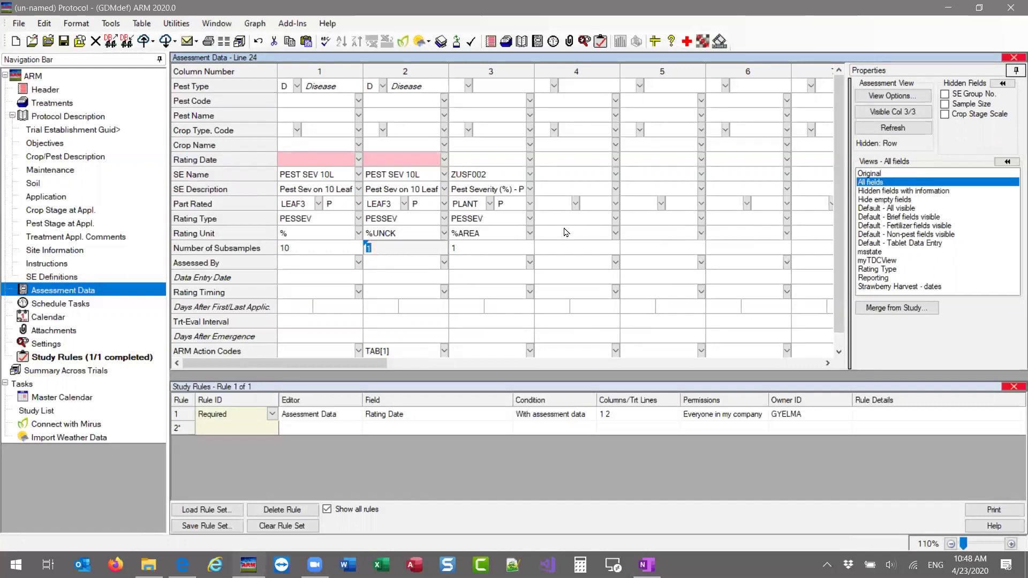
left_click(71, 278)
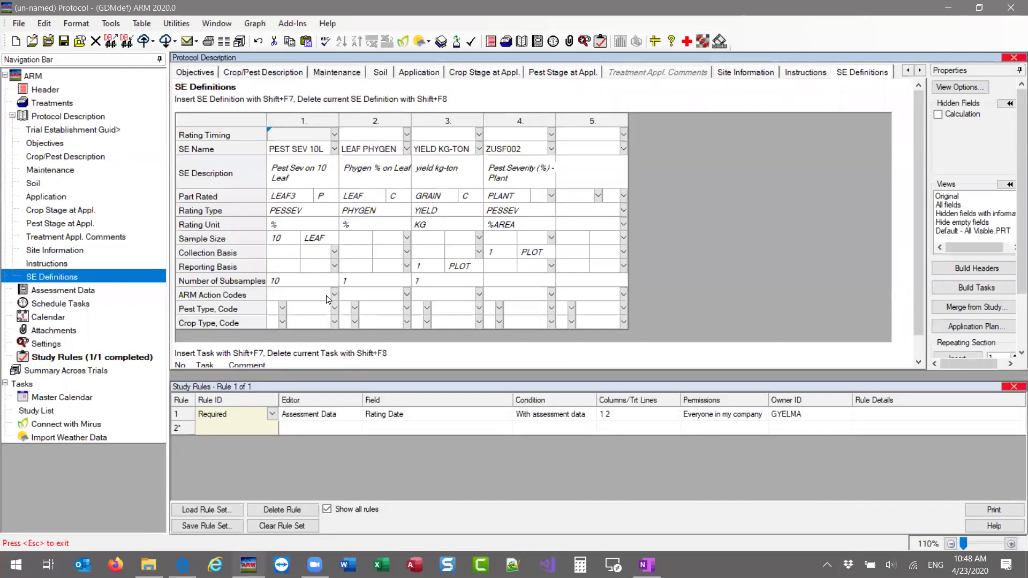
left_click(105, 293)
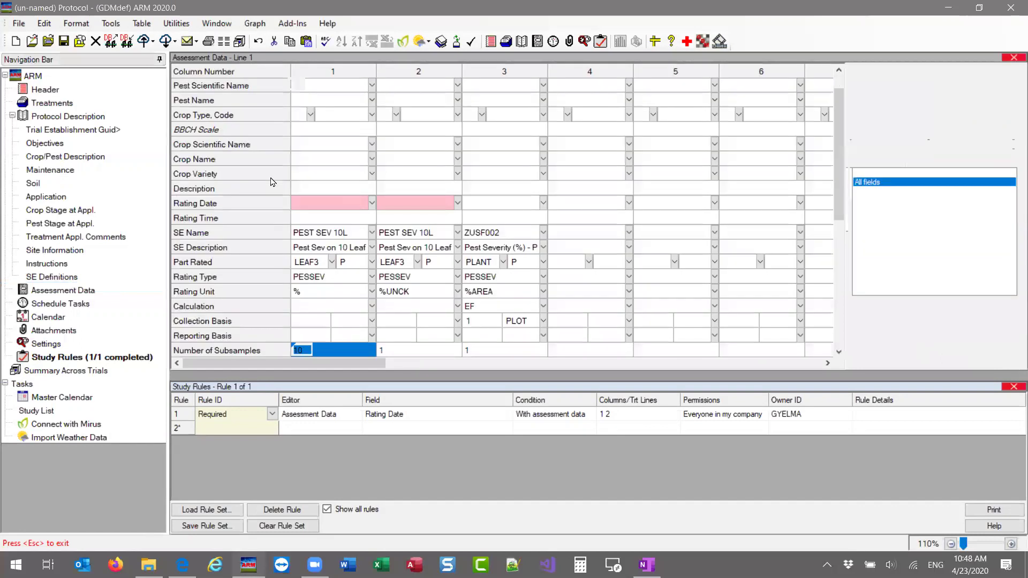
double_click(583, 233)
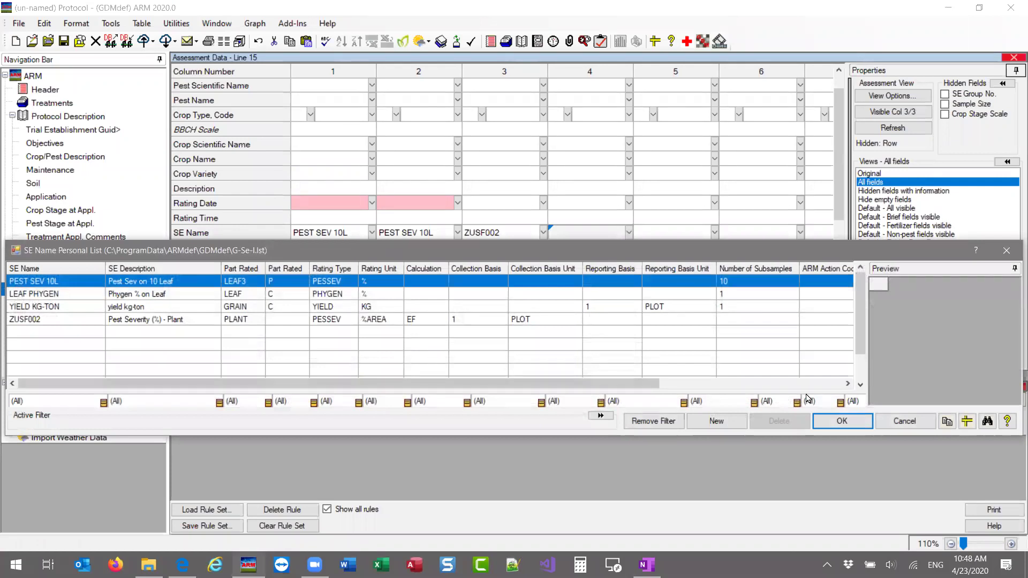
left_click(905, 421)
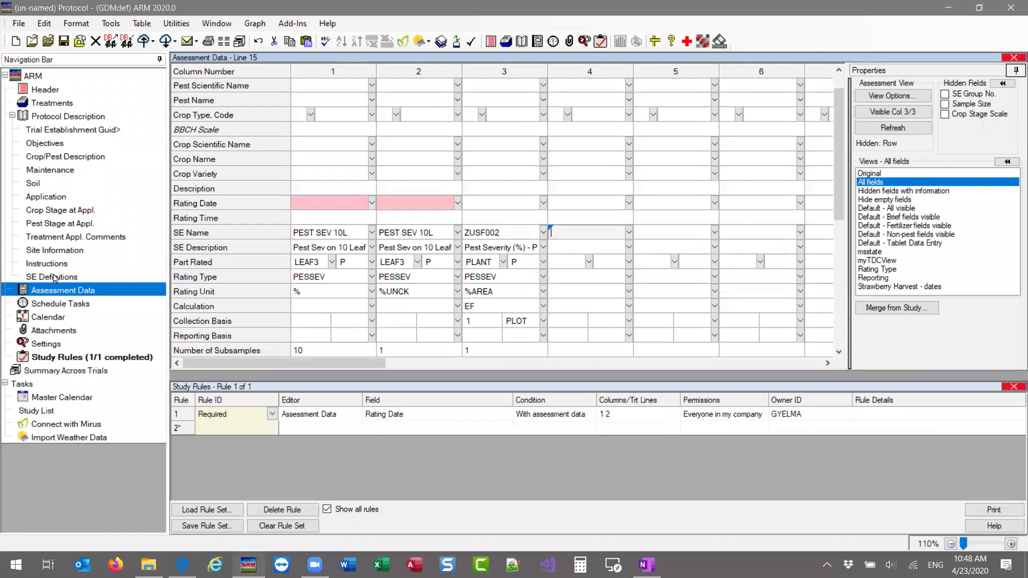
left_click(55, 277)
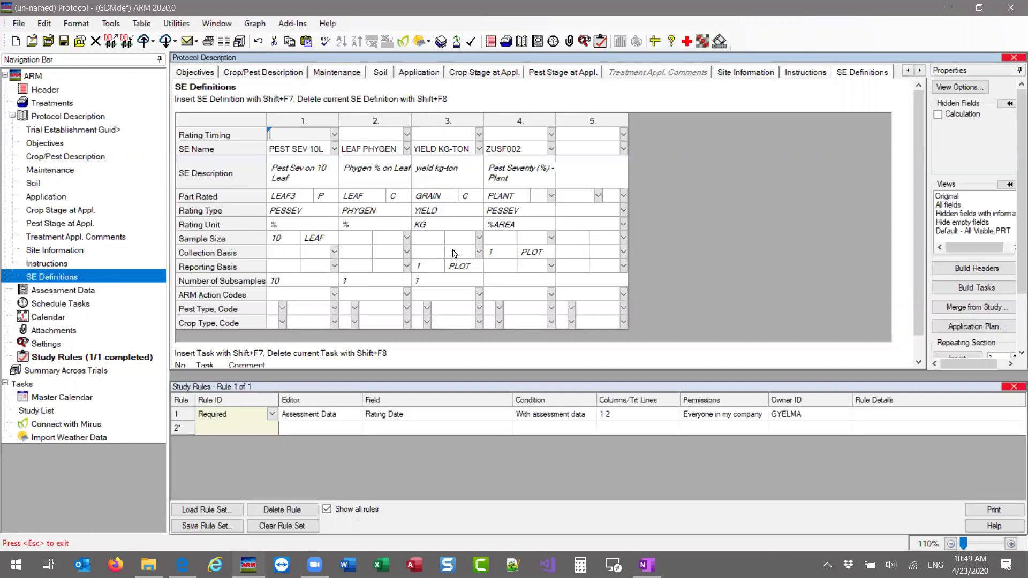
left_click(57, 295)
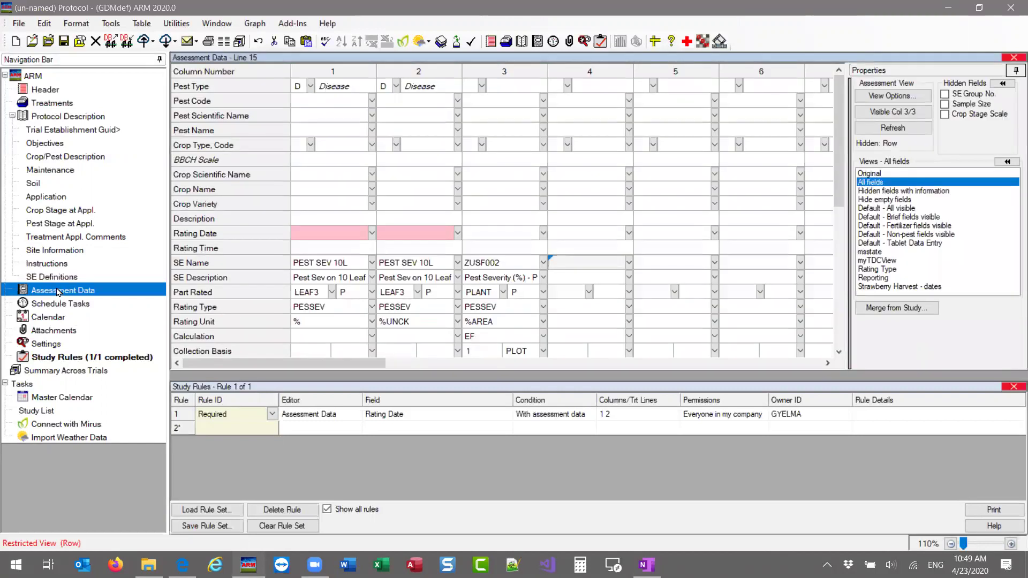
left_click(481, 264)
left_click_drag(470, 263, 507, 263)
left_click(509, 263)
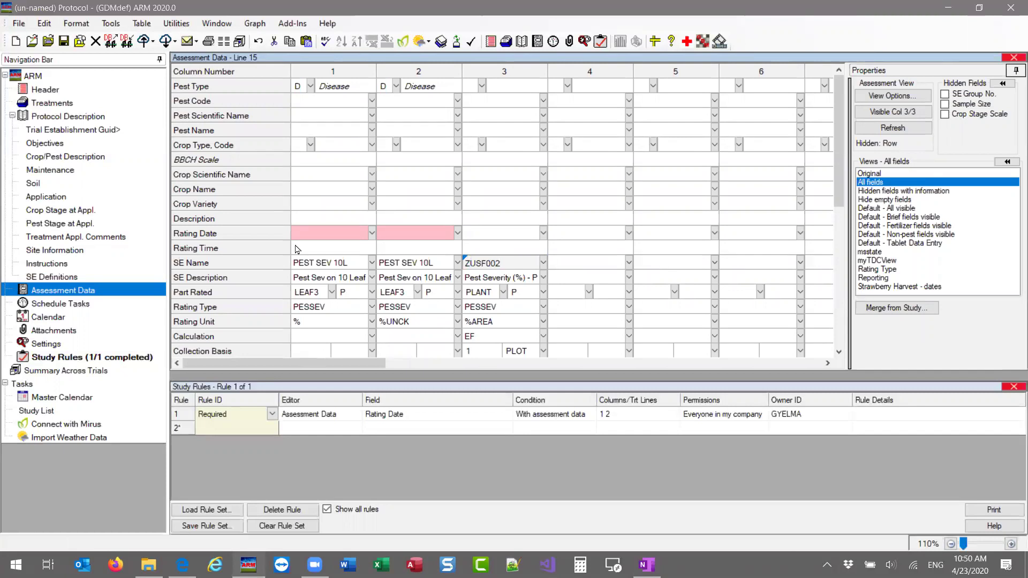
Check the personal SE Name list in SE Definitions, and insert the standard evaluation file ZUSF002-mre.se as definition 5
left_click(52, 276)
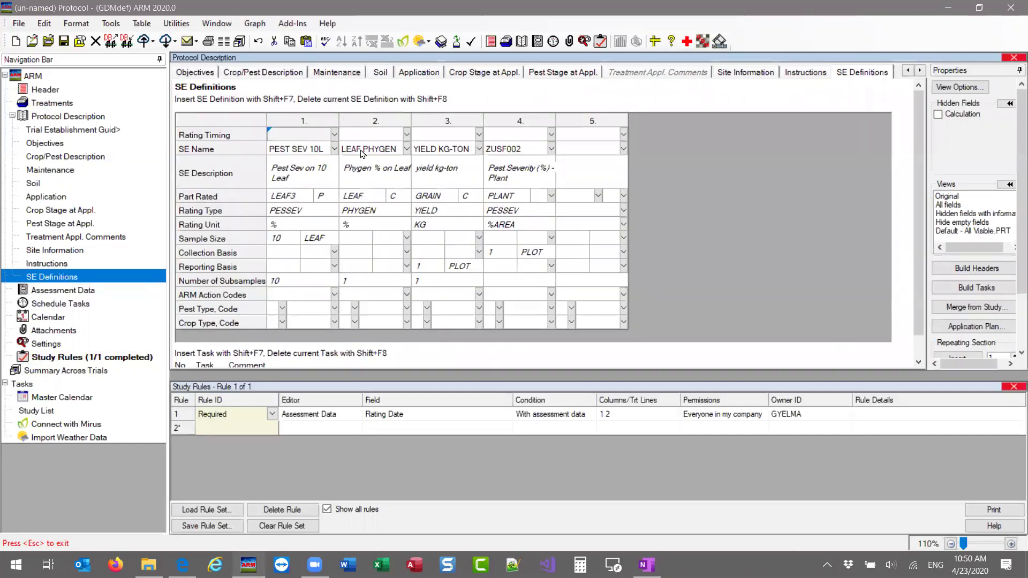
left_click(335, 150)
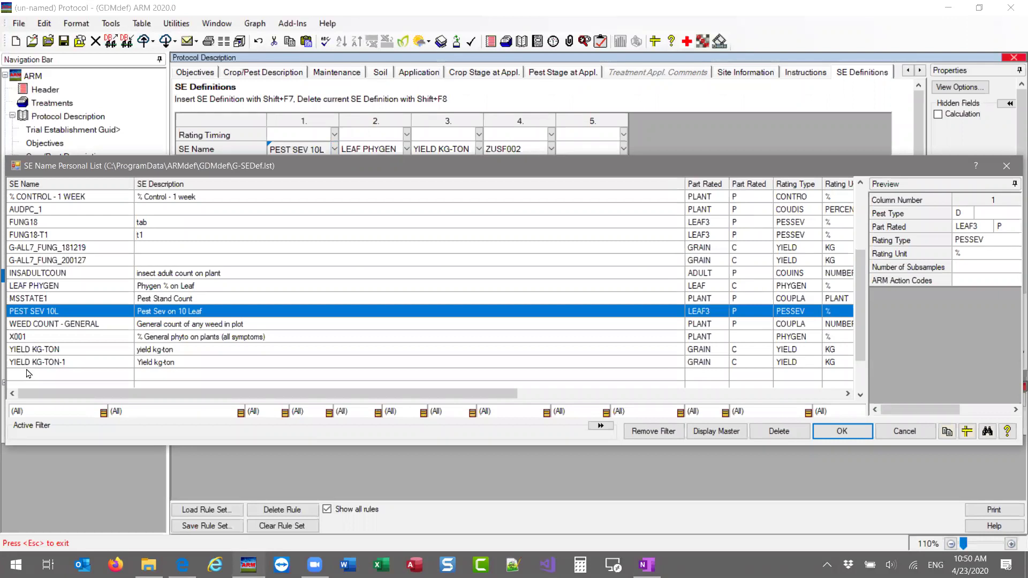
left_click(1013, 170)
left_click(580, 149)
right_click(581, 150)
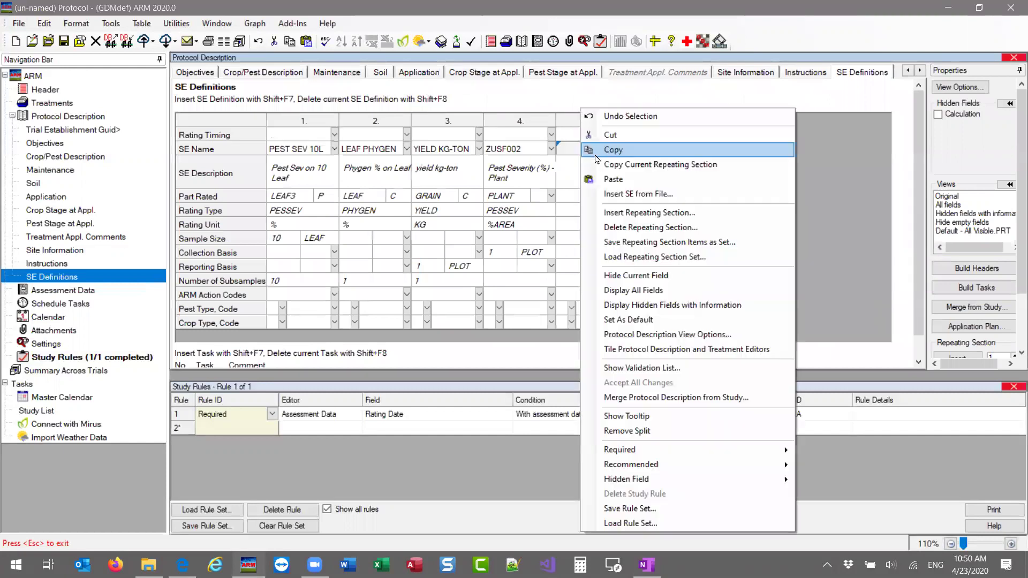
left_click(648, 194)
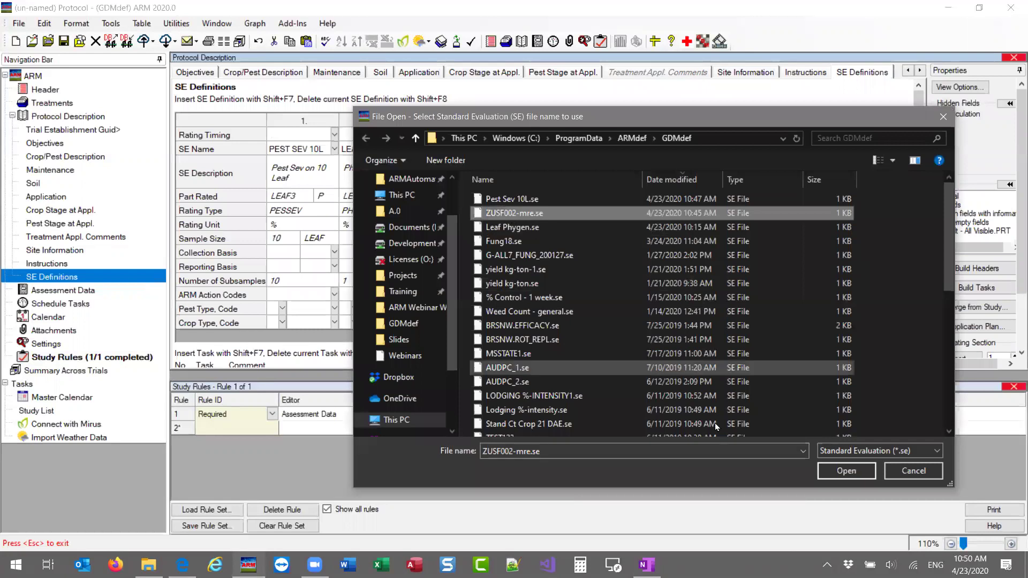
left_click(848, 471)
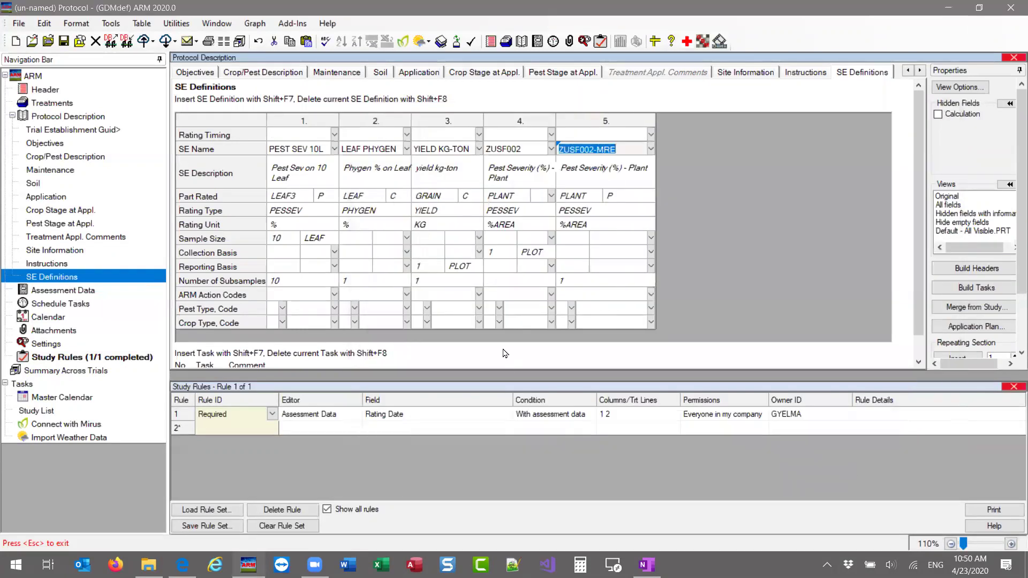
Add an empty SE definition 6 and look up ZUSF002-MRE in its personal SE Name list, leaving the list without choosing it
left_click(519, 308)
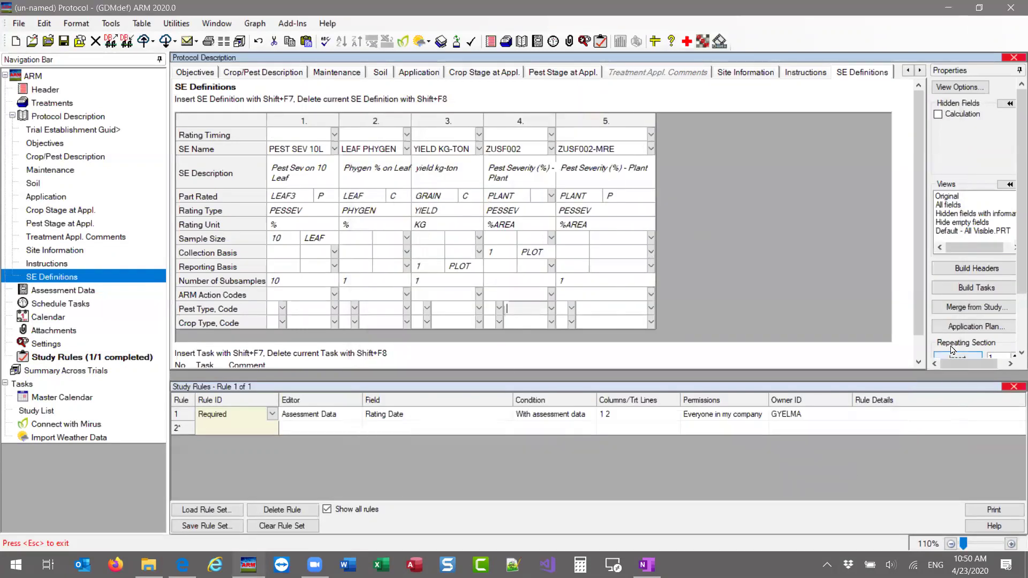
key("shift+F7")
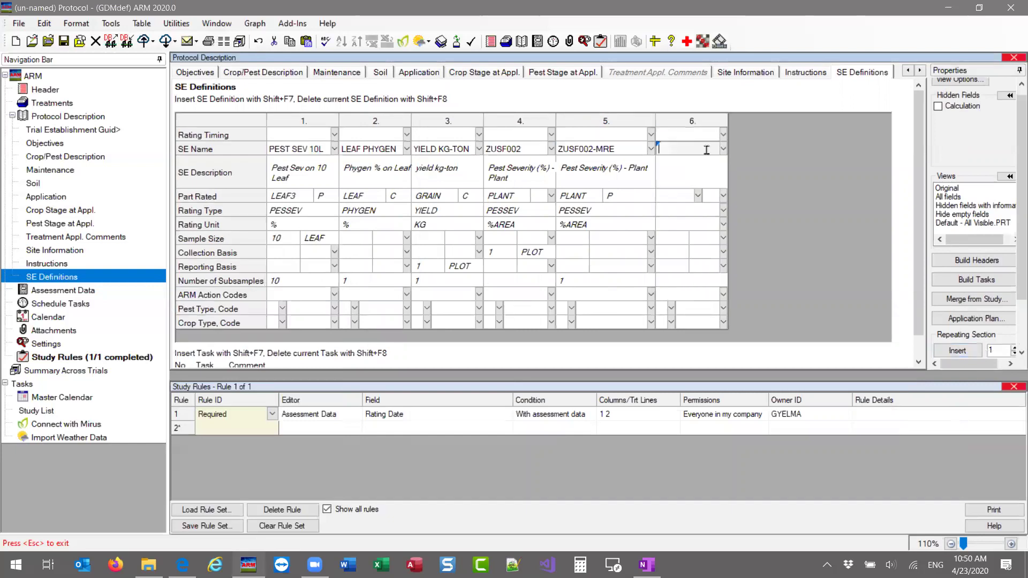
left_click(723, 149)
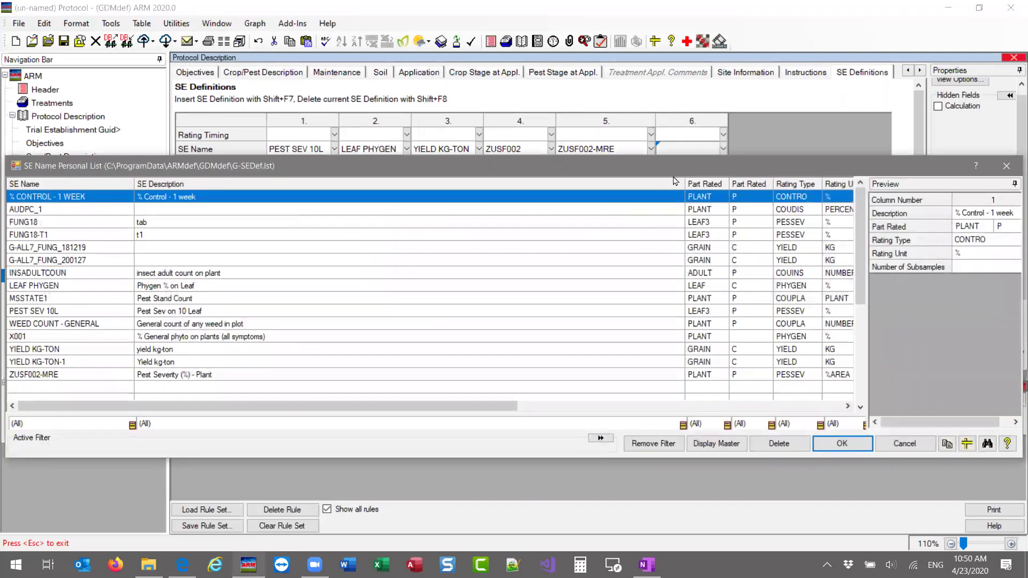
left_click(112, 375)
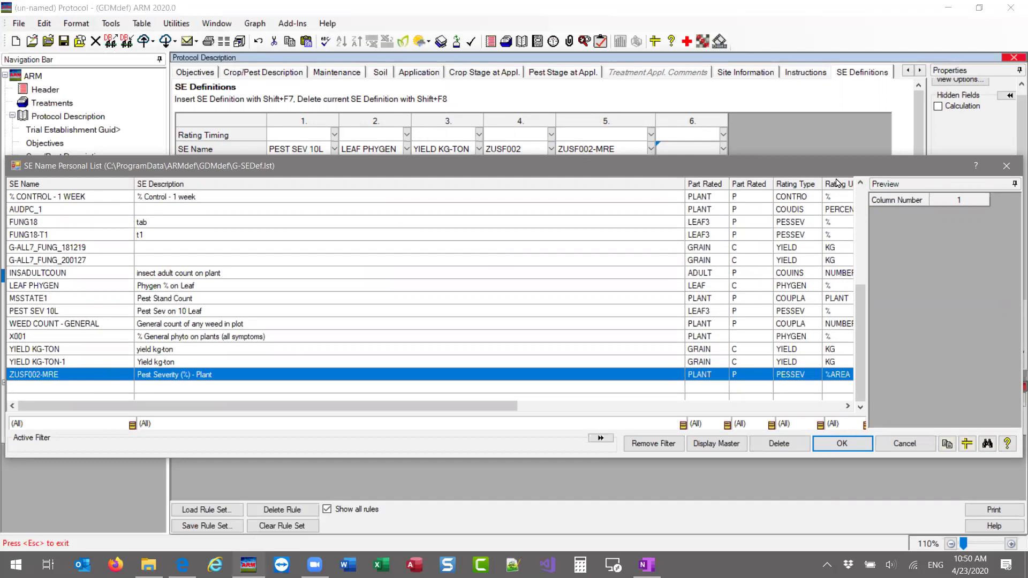
left_click(1007, 166)
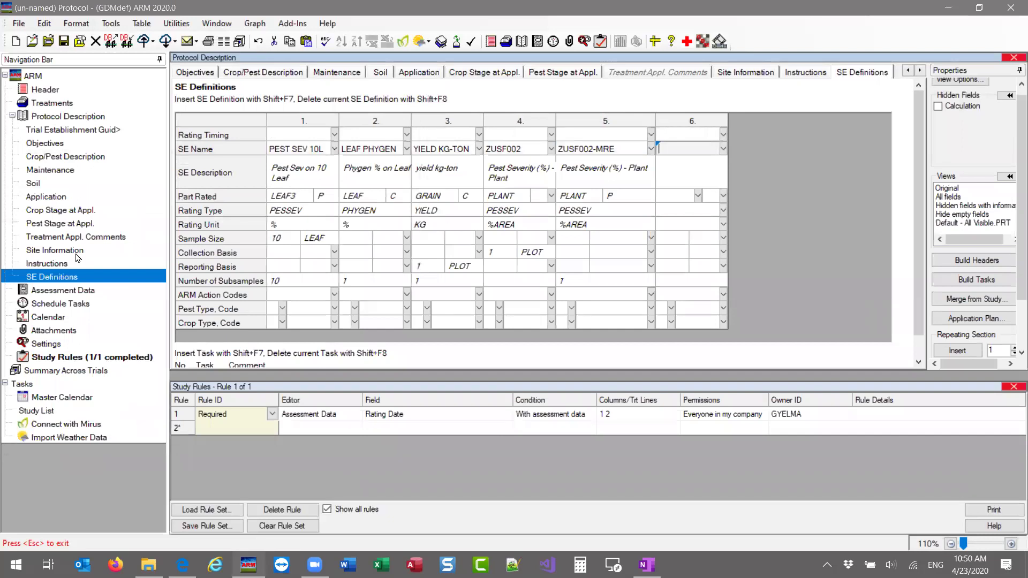
Return to Assessment Data and view the options for inserting an SE from file in column 4, without using them
left_click(60, 292)
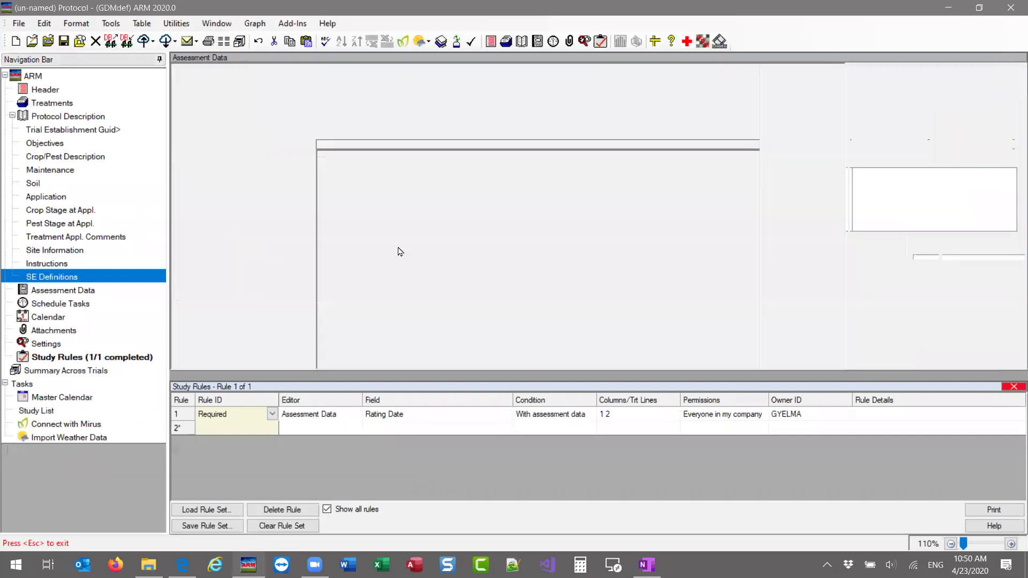
left_click(582, 265)
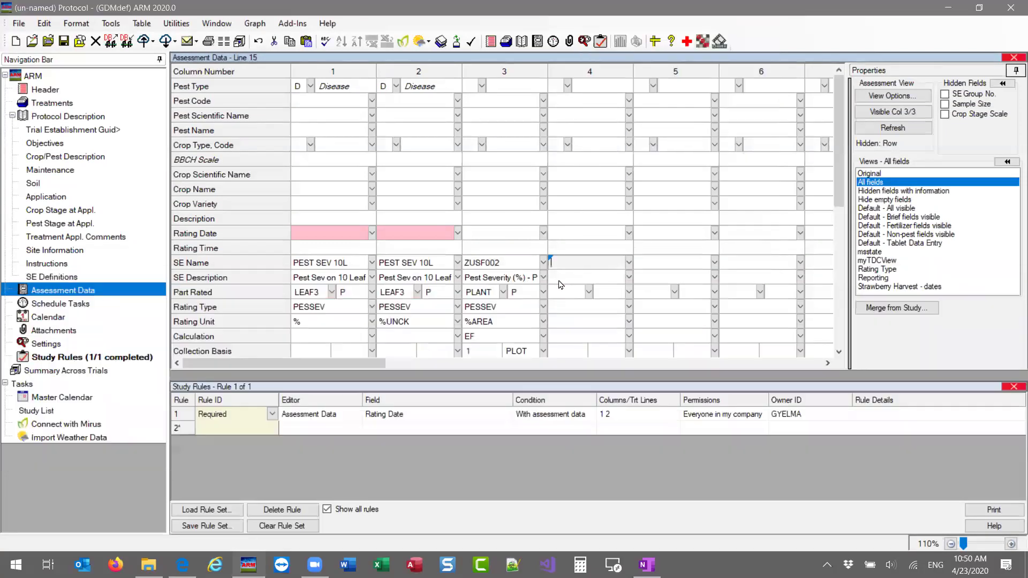
right_click(571, 262)
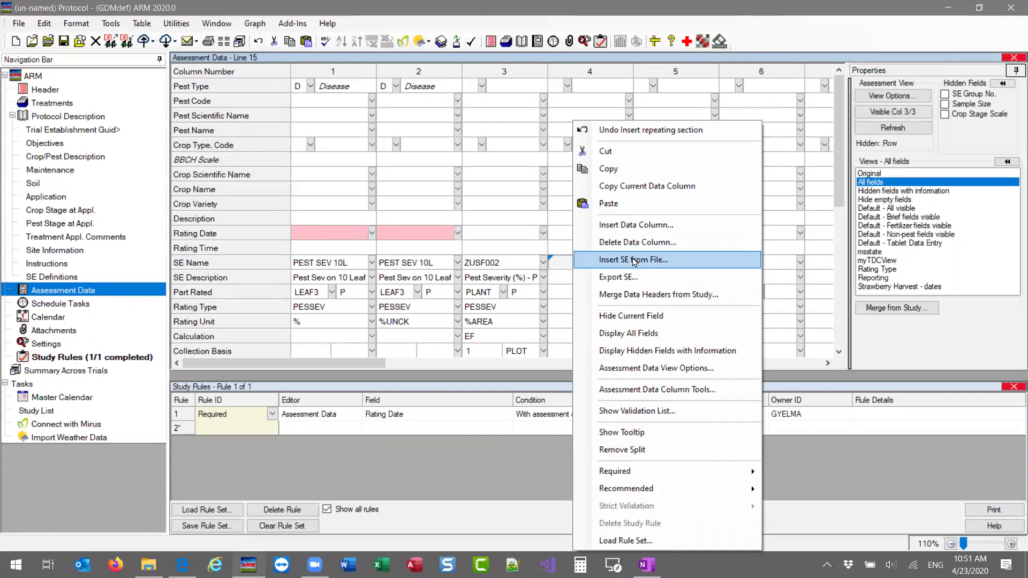
left_click(565, 276)
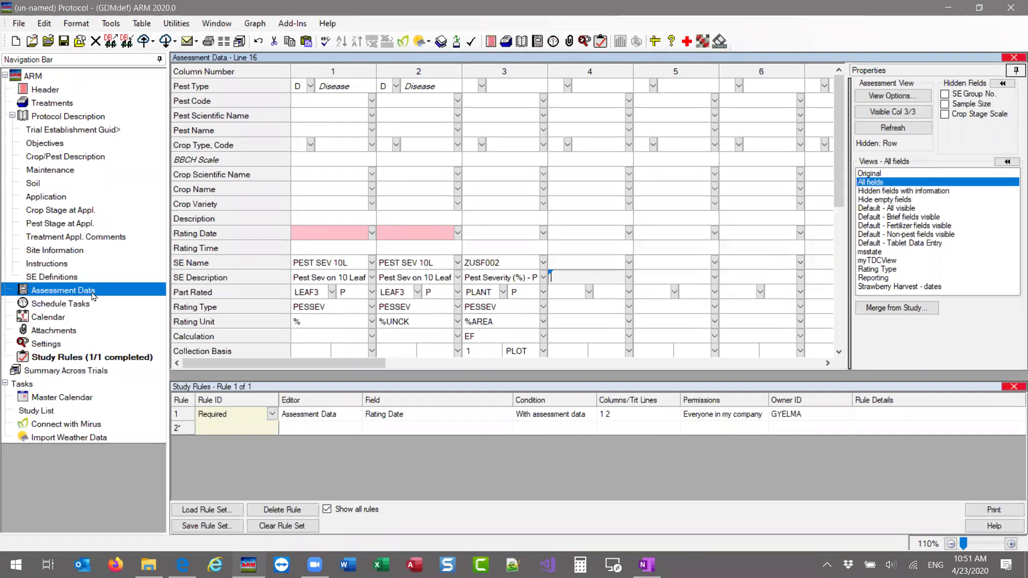
Open the SE Name master list for definition 6 in SE Definitions and preview the entries F013 and F020
left_click(47, 277)
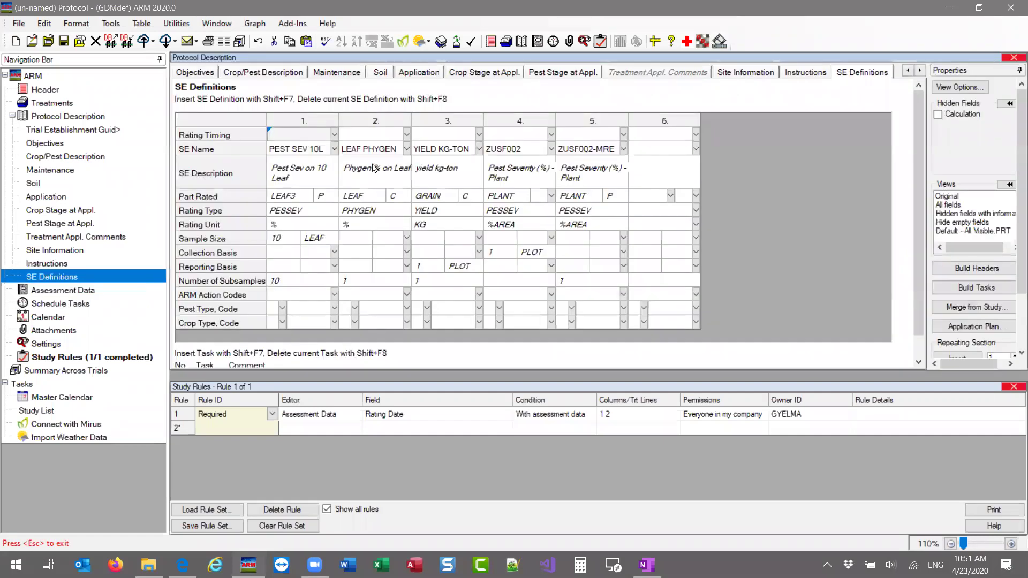
left_click(646, 153)
left_click(697, 150)
left_click(724, 444)
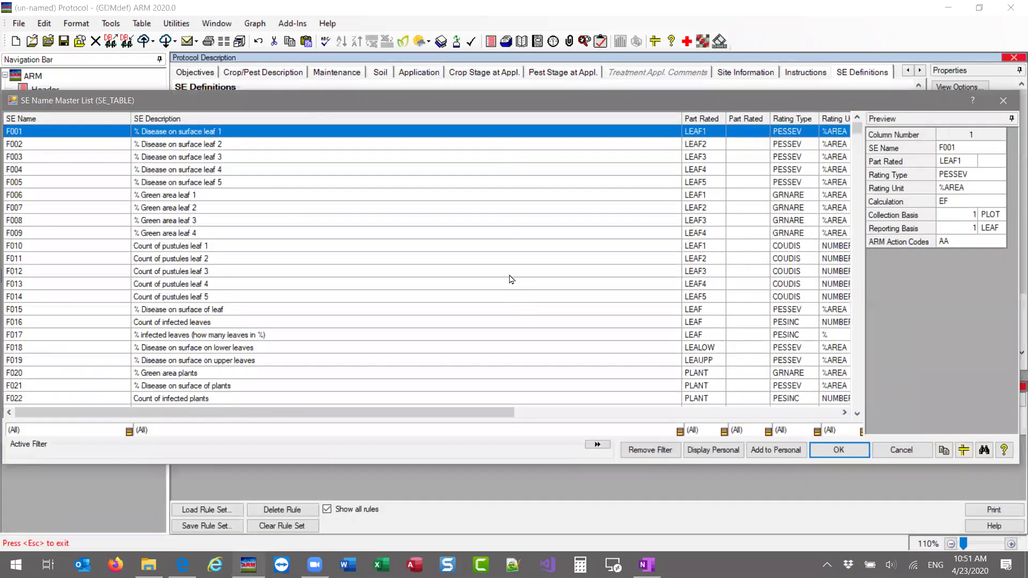
left_click(82, 290)
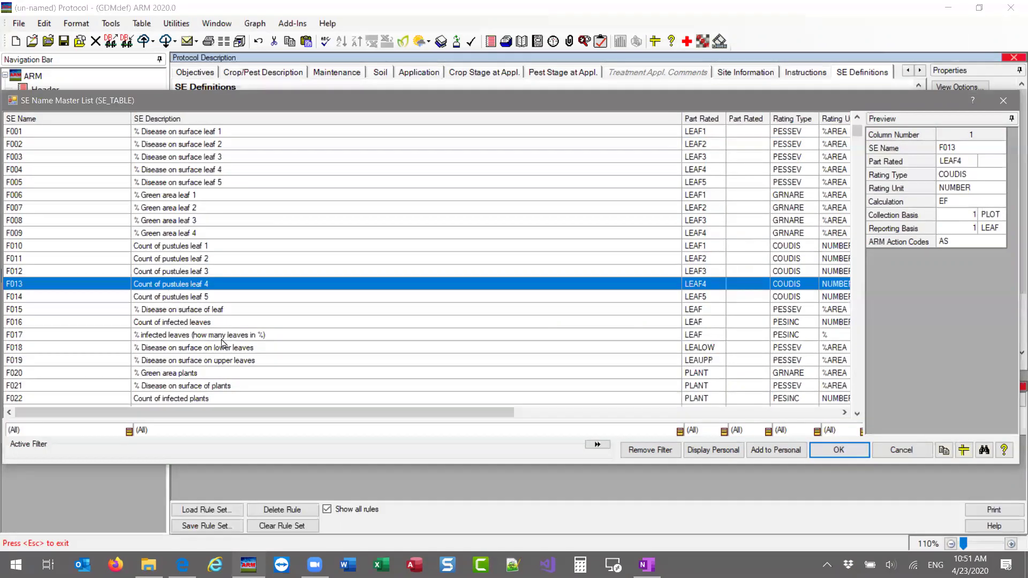
left_click(210, 373)
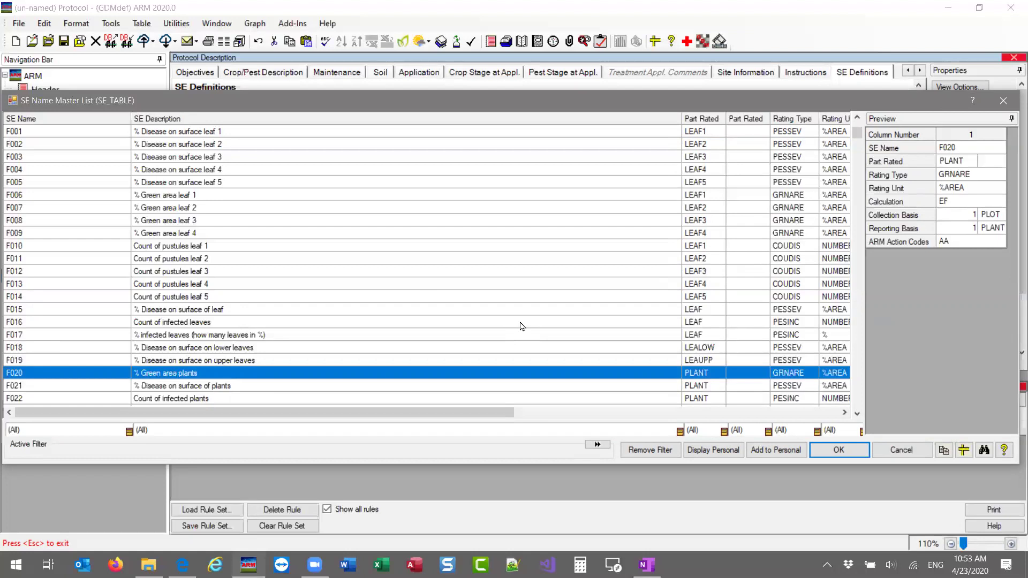
Browse the SE Name master list from F020 down to F056_C6
key("Down")
key("Down")
key("Down")
key("Down")
key("Down")
key("Down")
key("Down")
key("Down")
key("Down")
key("Down")
key("Down")
key("Down")
key("Down")
key("Down")
key("Down")
key("Down")
key("Down")
key("Down")
key("Down")
key("Down")
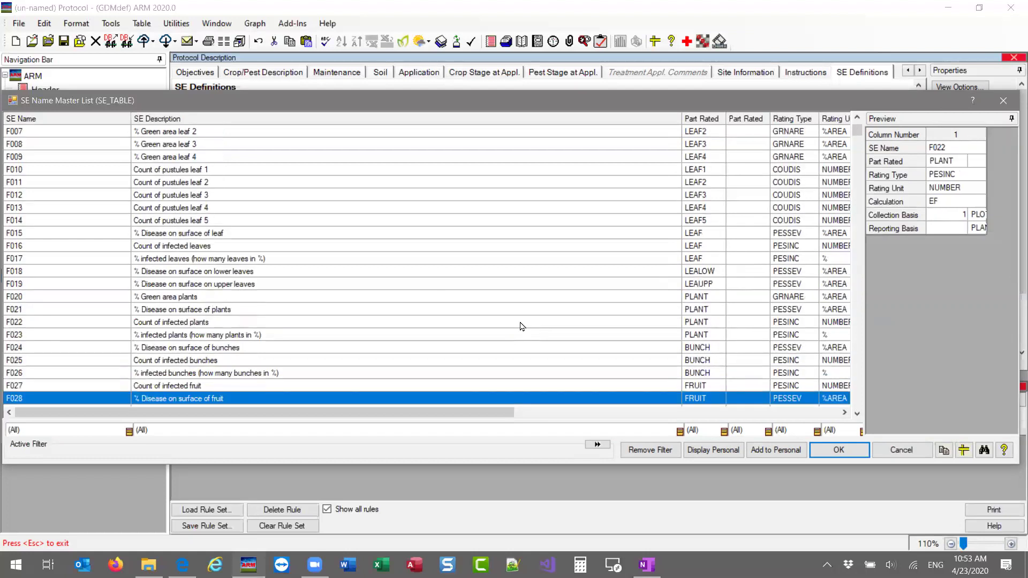
key("Down")
key("Down")
key("Down")
key("Down")
key("Down")
key("Down")
key("Down")
key("Down")
key("Down")
key("Down")
key("Down")
key("Down")
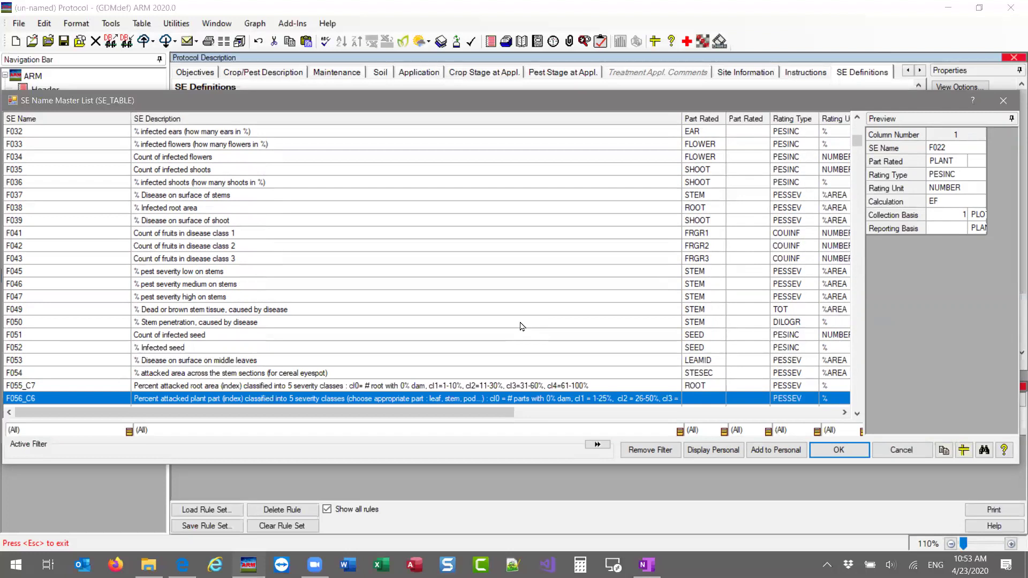
Look up I216_C3 in the master list, examine the preview of its linked columns and ARM Action Codes, and leave without choosing it
left_click(28, 288)
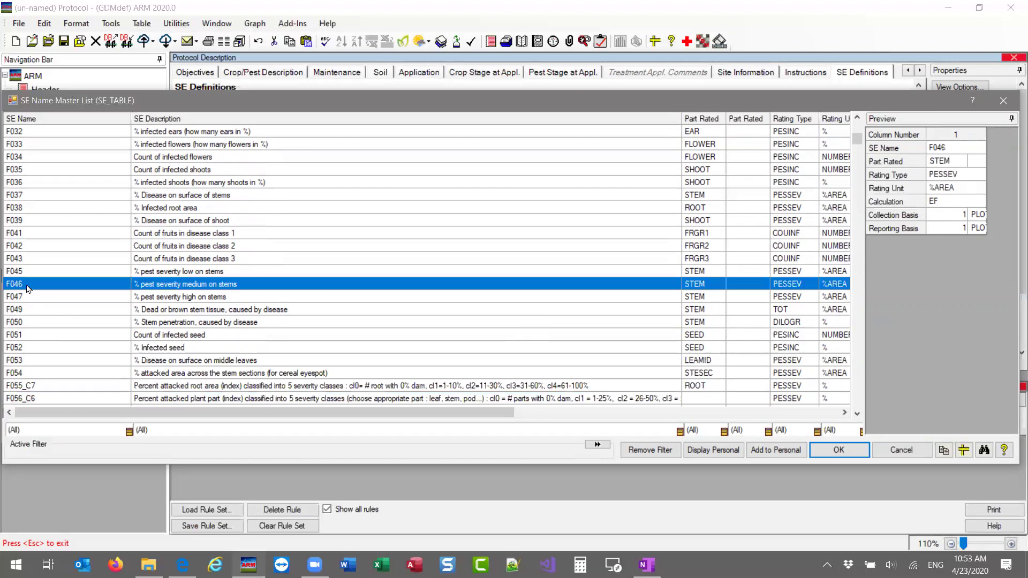
type("I216_C3")
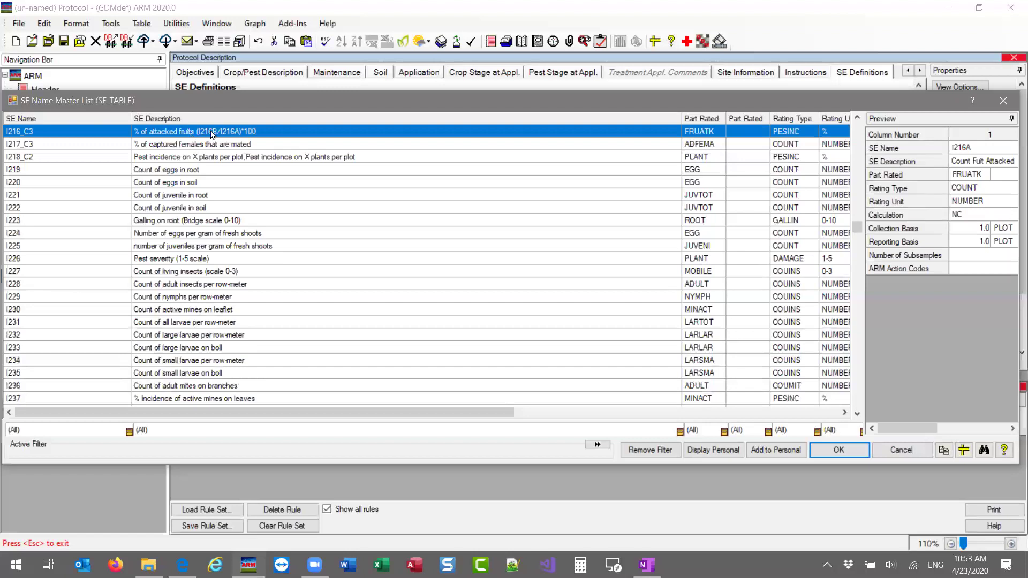
left_click(1013, 429)
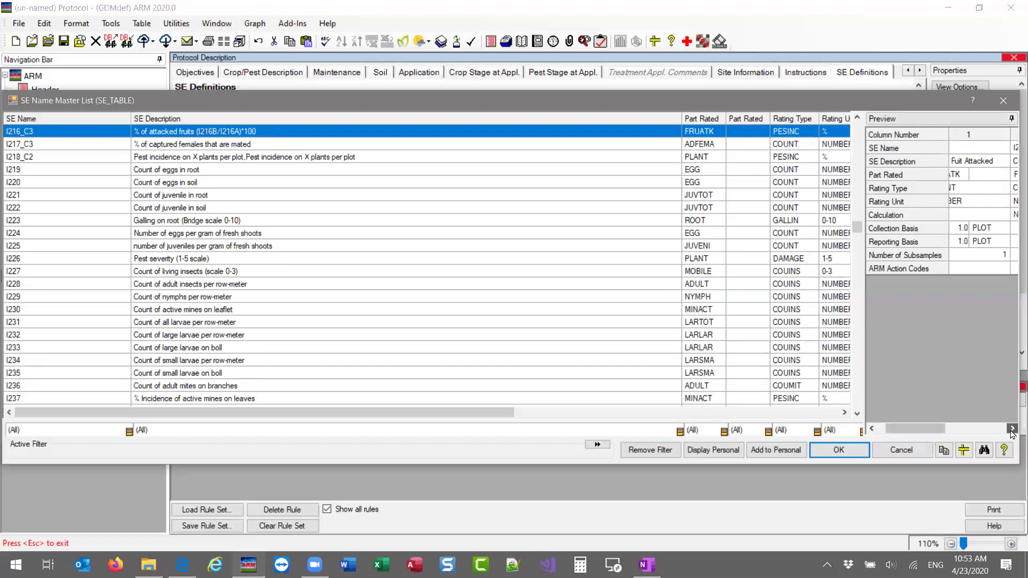
left_click(1012, 429)
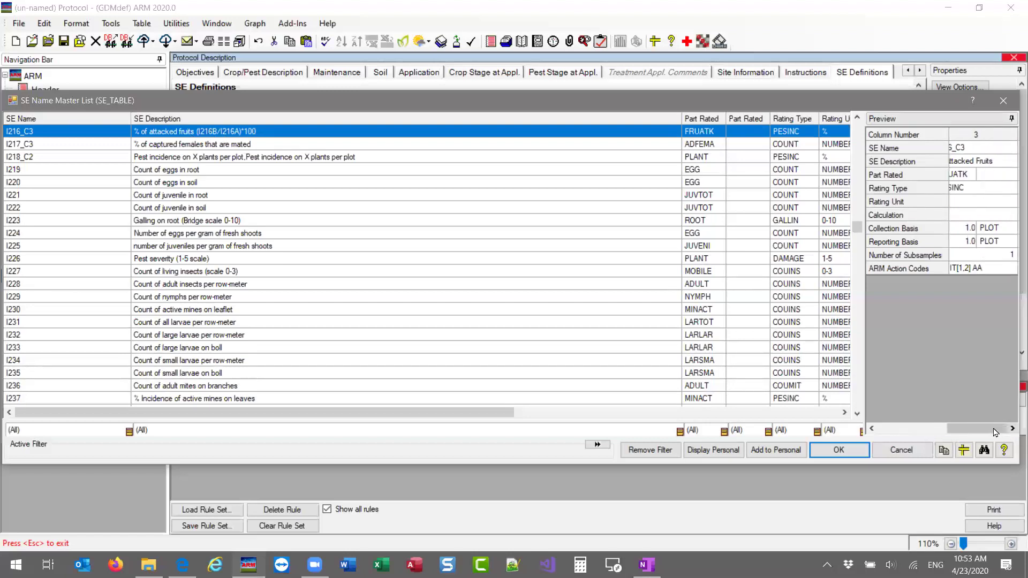
left_click(966, 273)
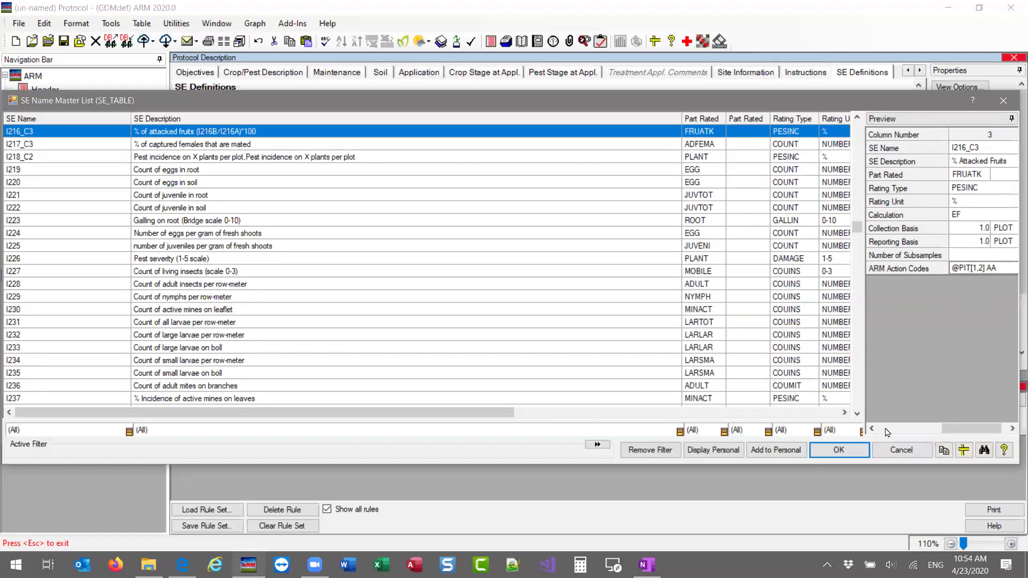
left_click(901, 450)
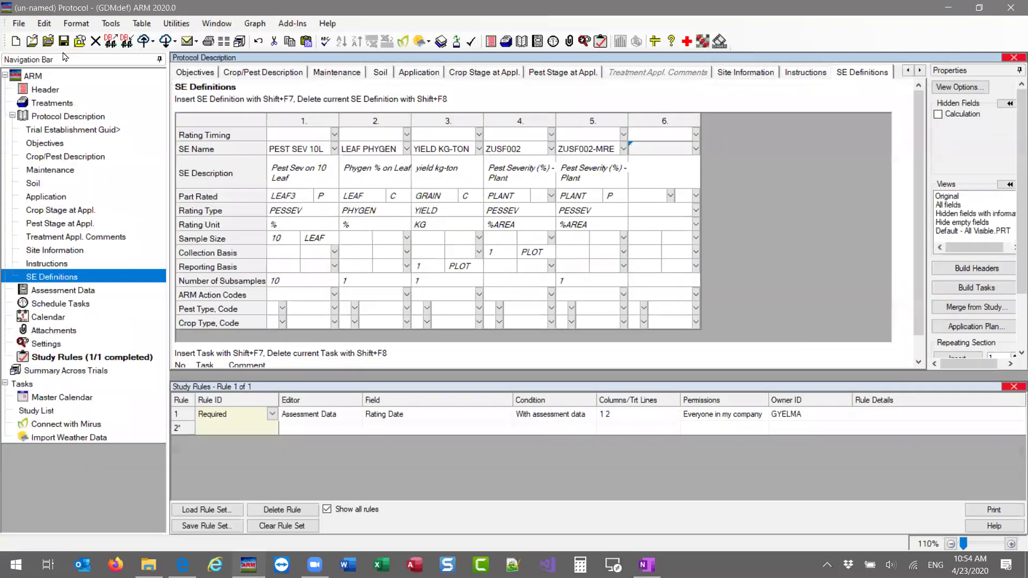
Open the trial G-All7_Fung Trial without saving the protocol changes, and show the empty columns after column 13 in Assessment Data
left_click(19, 23)
left_click(51, 338)
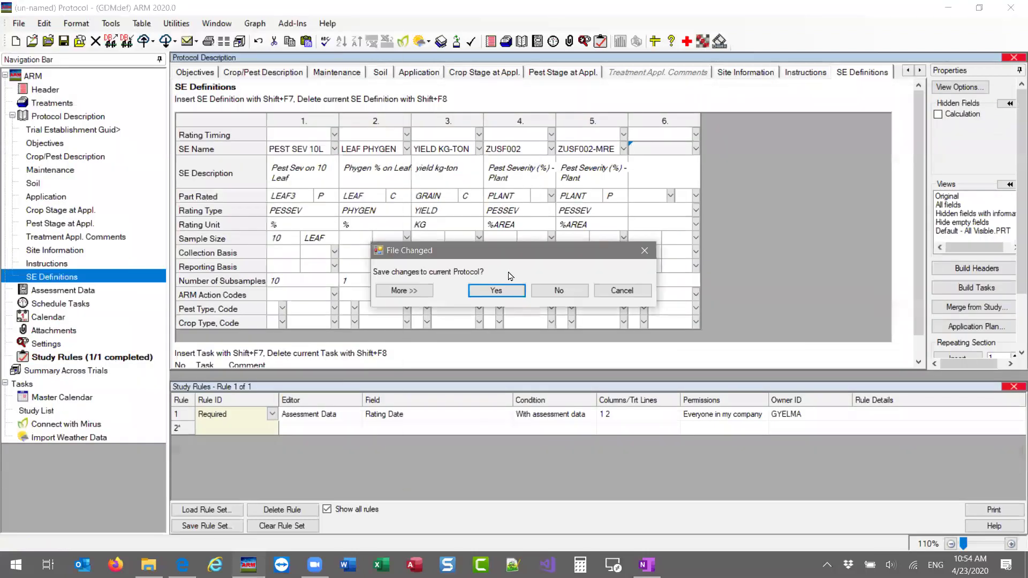
left_click(551, 291)
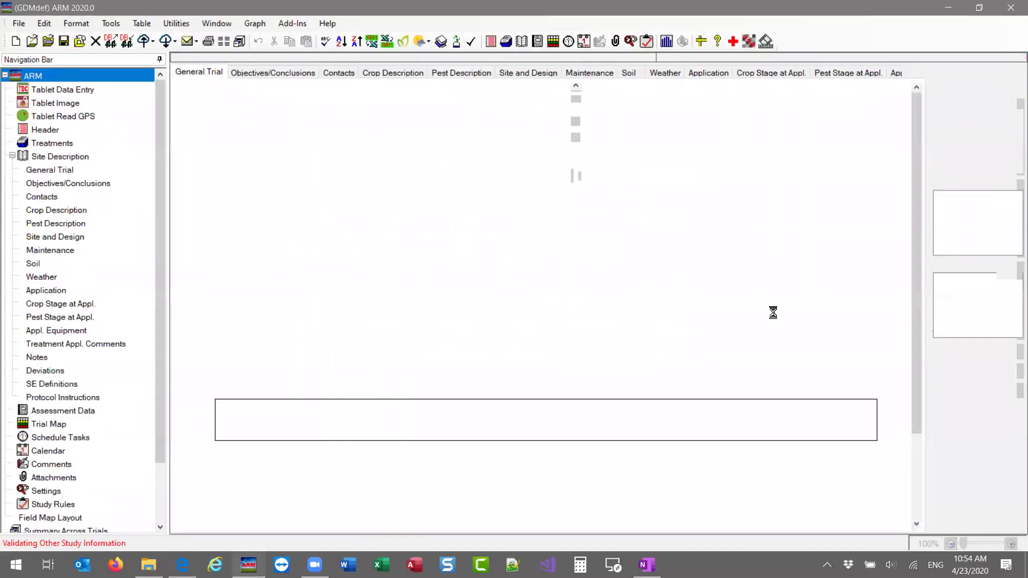
left_click(71, 410)
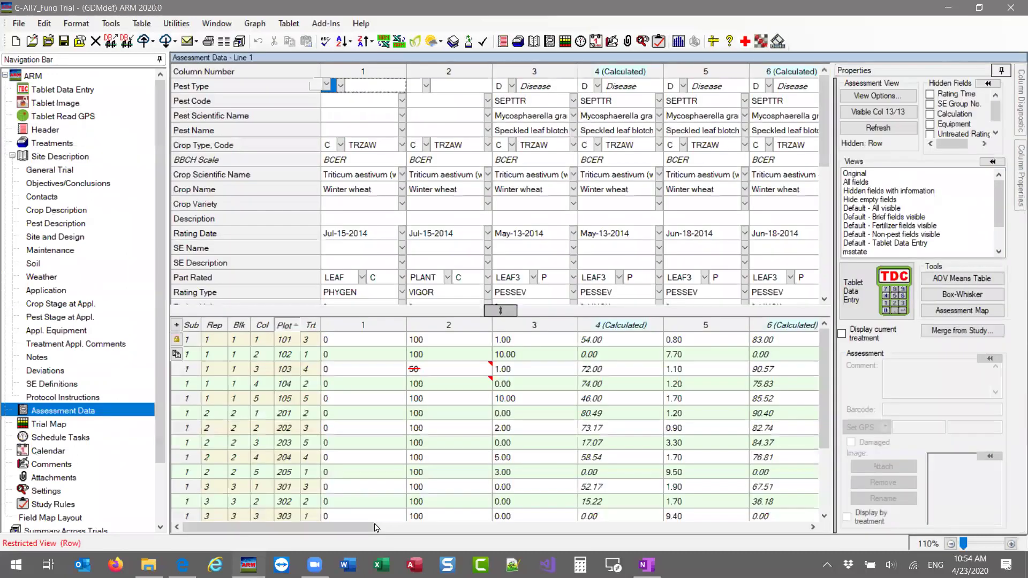
left_click_drag(372, 527, 643, 520)
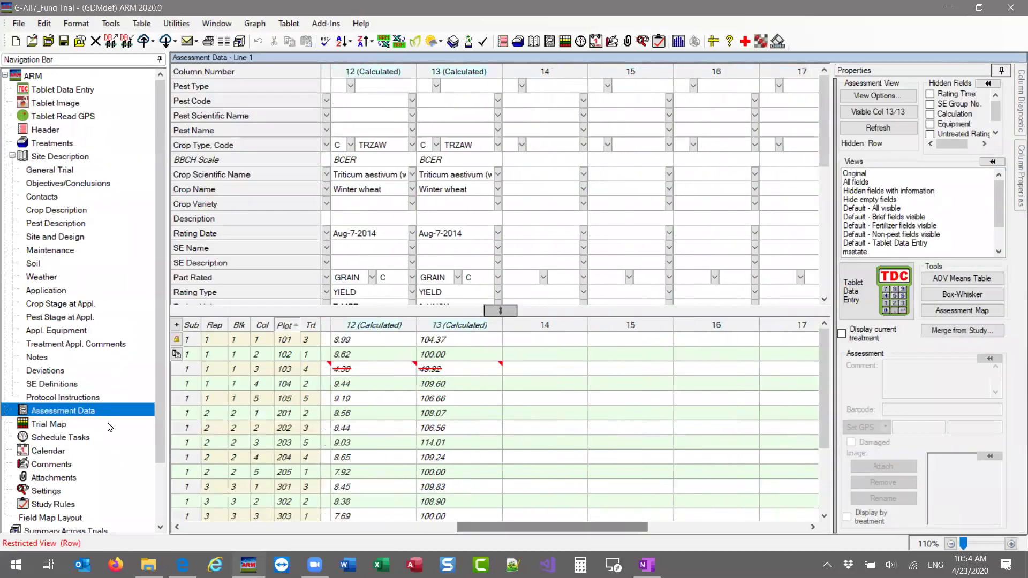
Add I216_C3 from the SE Name master list as definition 1 in the trial's SE Definitions
left_click(64, 385)
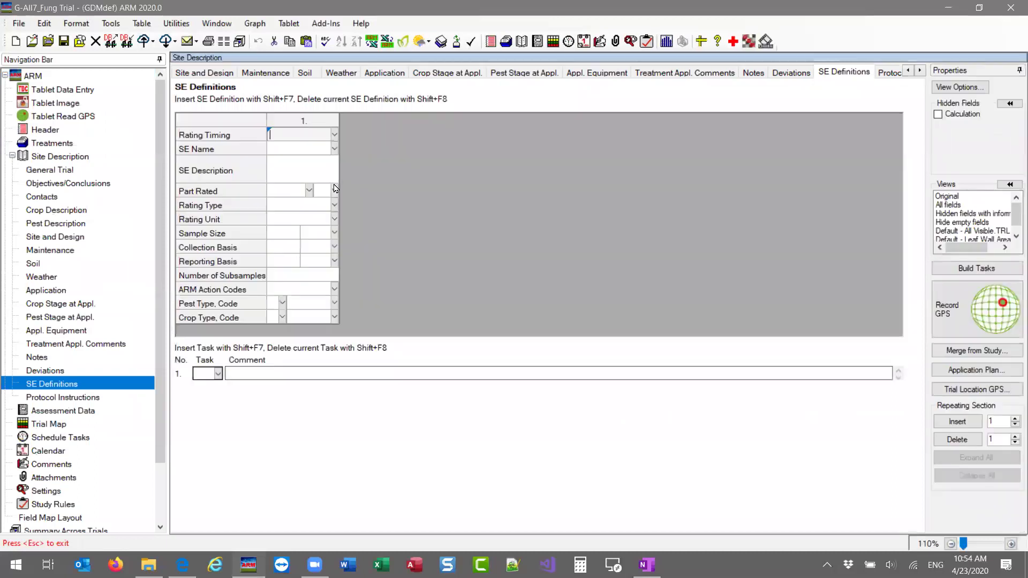
left_click(334, 150)
left_click(717, 444)
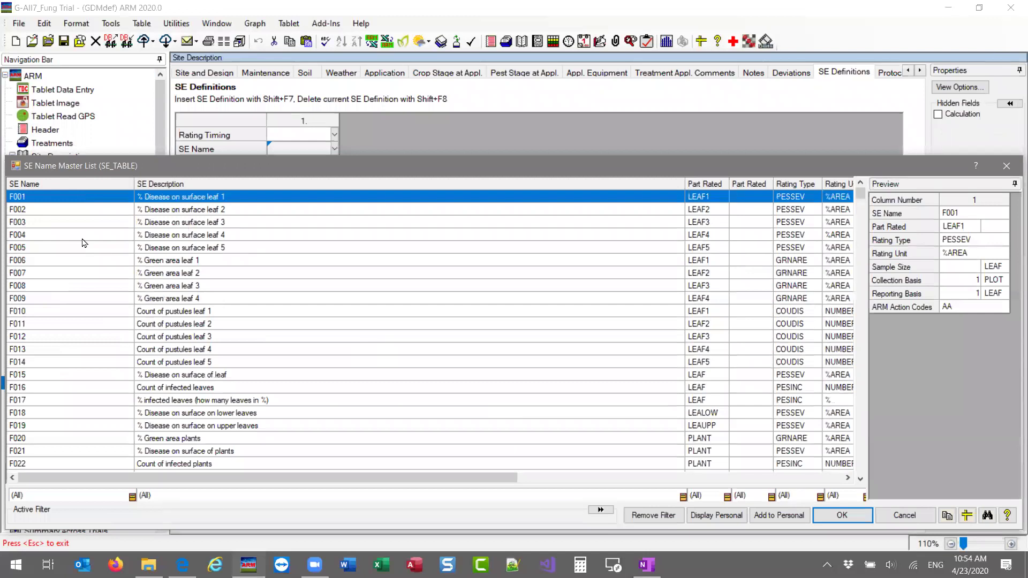
type("I216_C3")
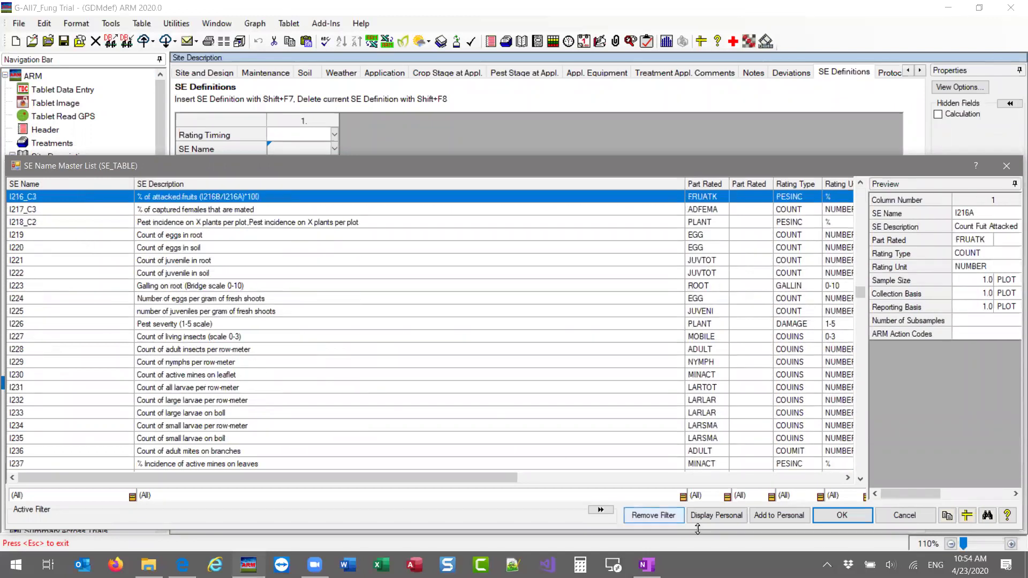
left_click(842, 515)
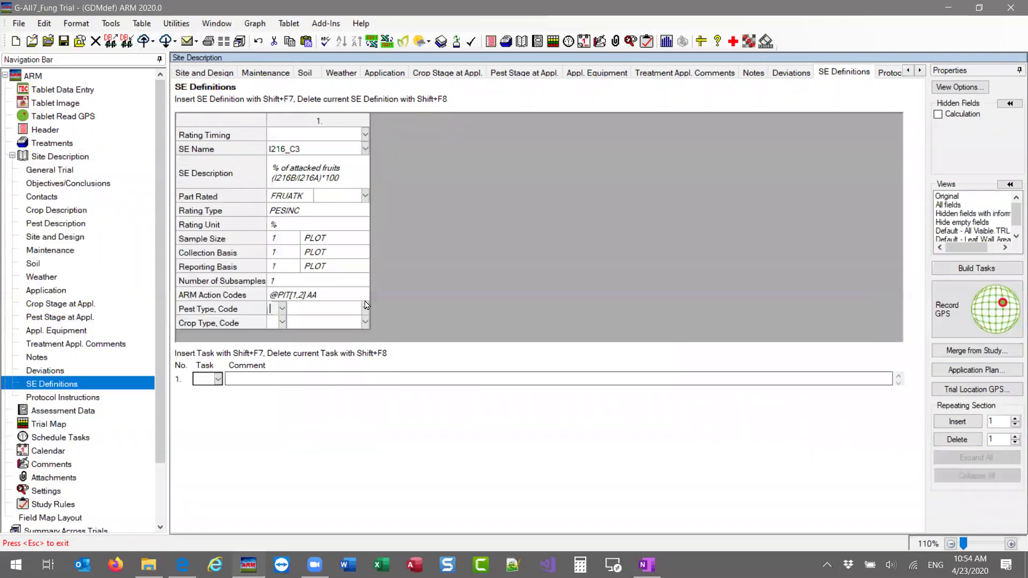
Insert the I216_C3 definition from the personal SE Name list into Assessment Data, starting at empty column 14
left_click(49, 413)
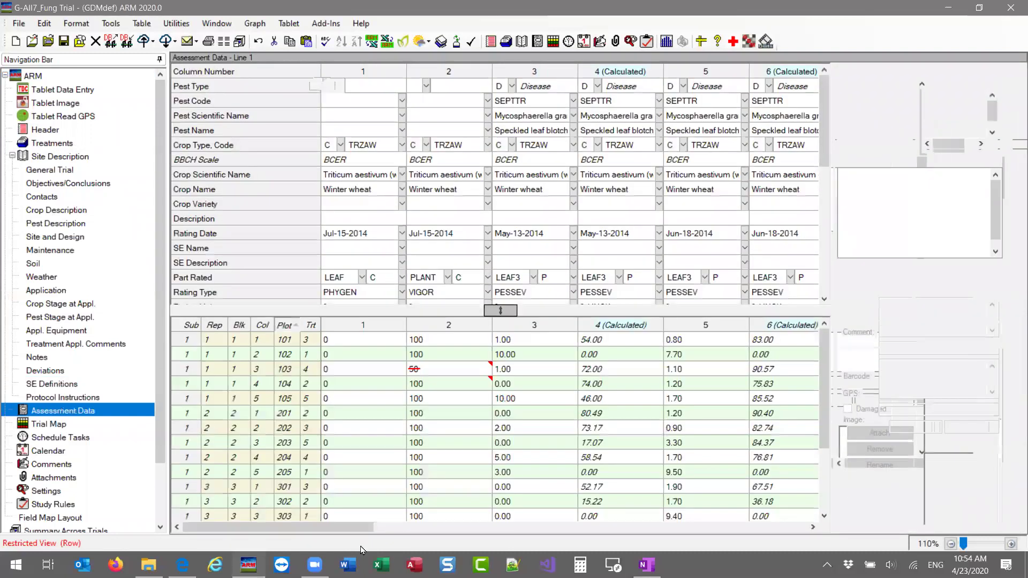
left_click_drag(362, 528, 675, 527)
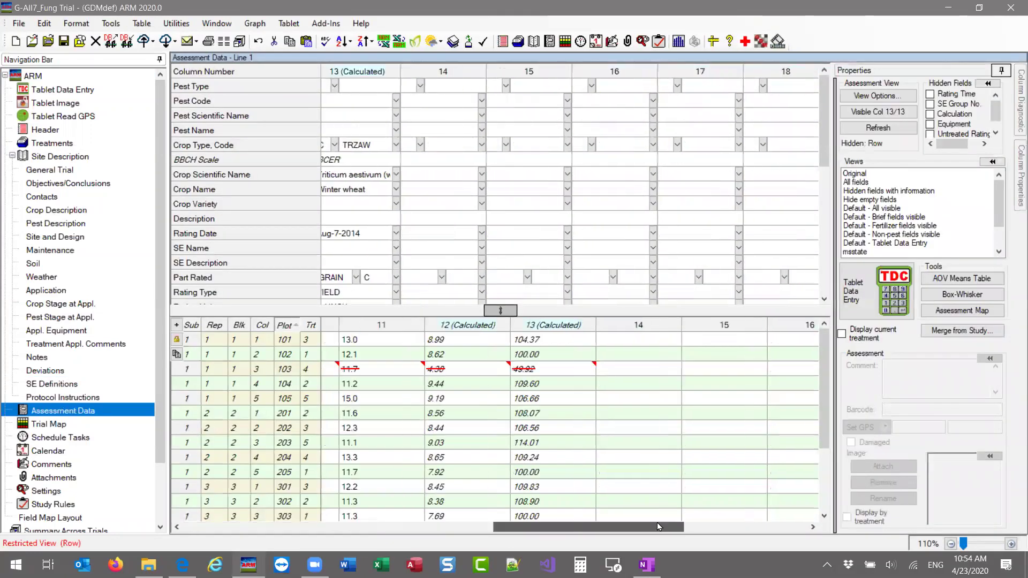
left_click(407, 249)
left_click(457, 249)
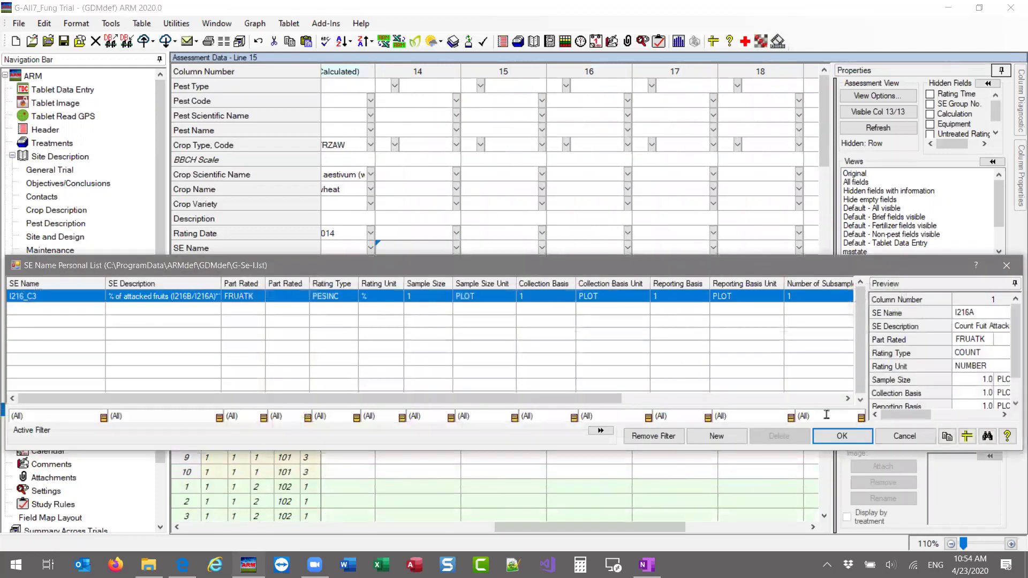
left_click(843, 436)
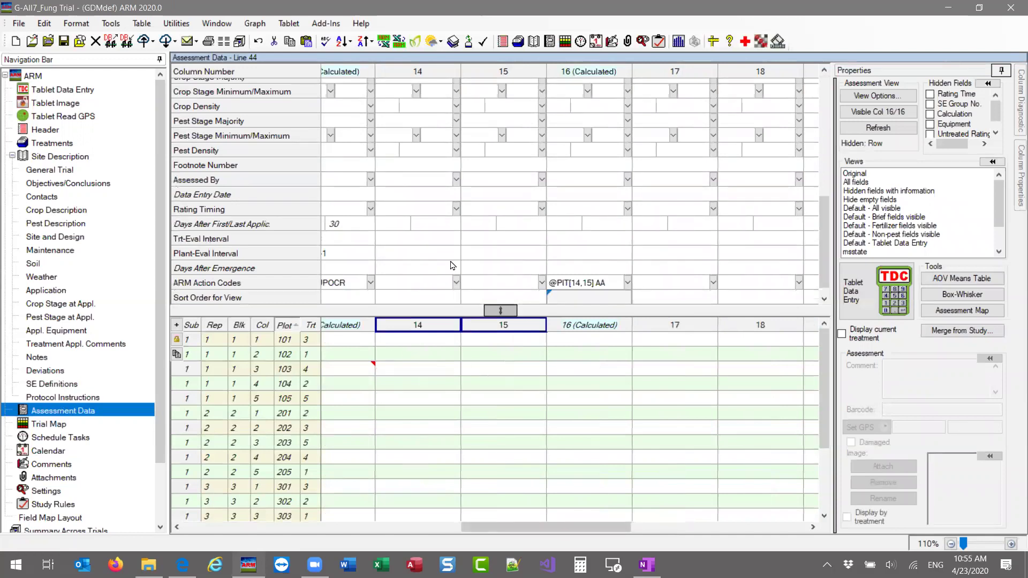
Enter single-digit sample counts for every plot in columns 14 and 15, starting with 1, 2, 3 and 2, 3, 5 respectively
left_click(438, 339)
type("1 2 3 4 5 6 7 8 9 4 5 6 8 9 5 6 8 2 3 5 6 9 8 7 4 5 1 2 5 8 4 1 2 5 9 6")
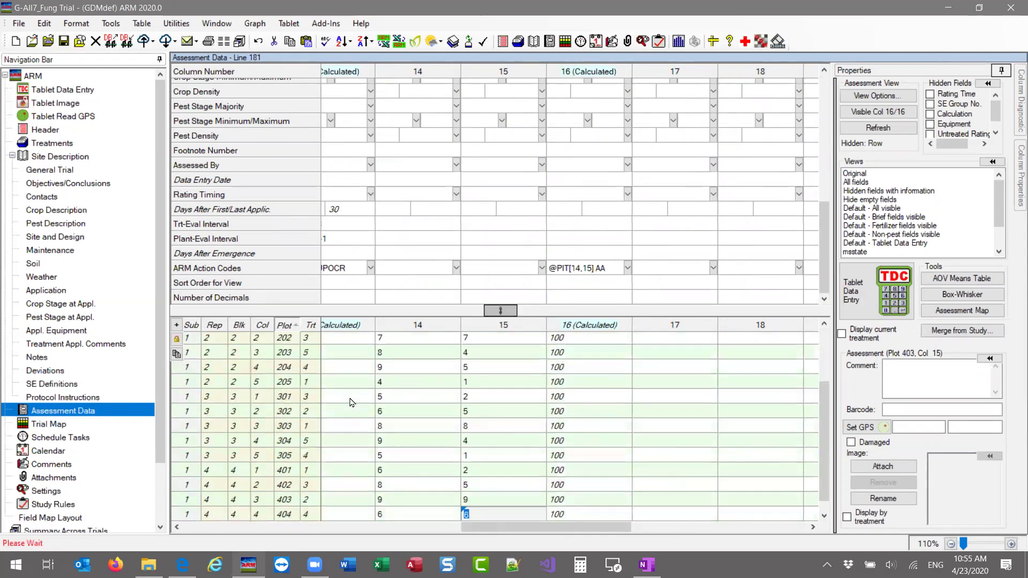
key("Return")
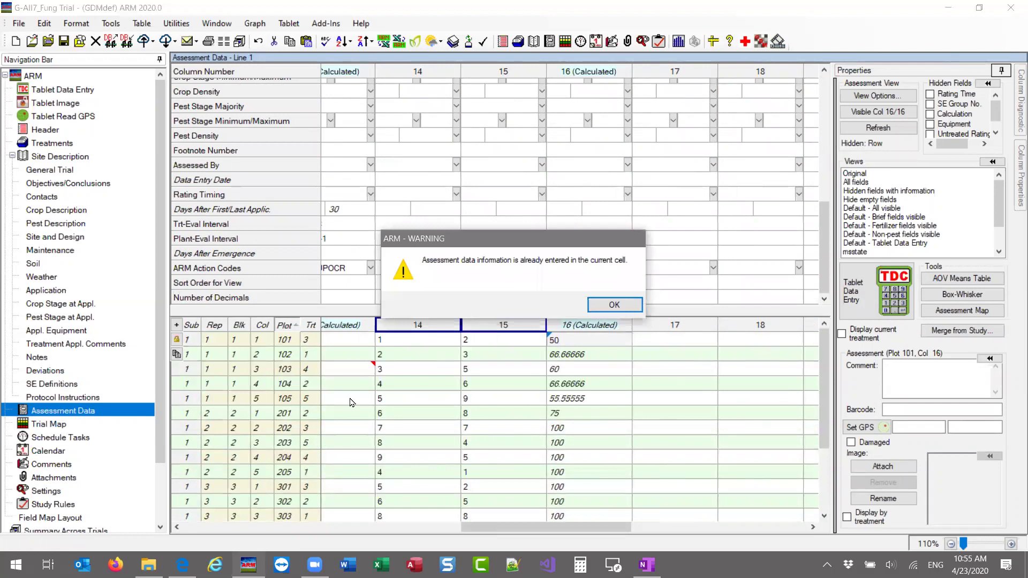
left_click(626, 304)
left_click(510, 366)
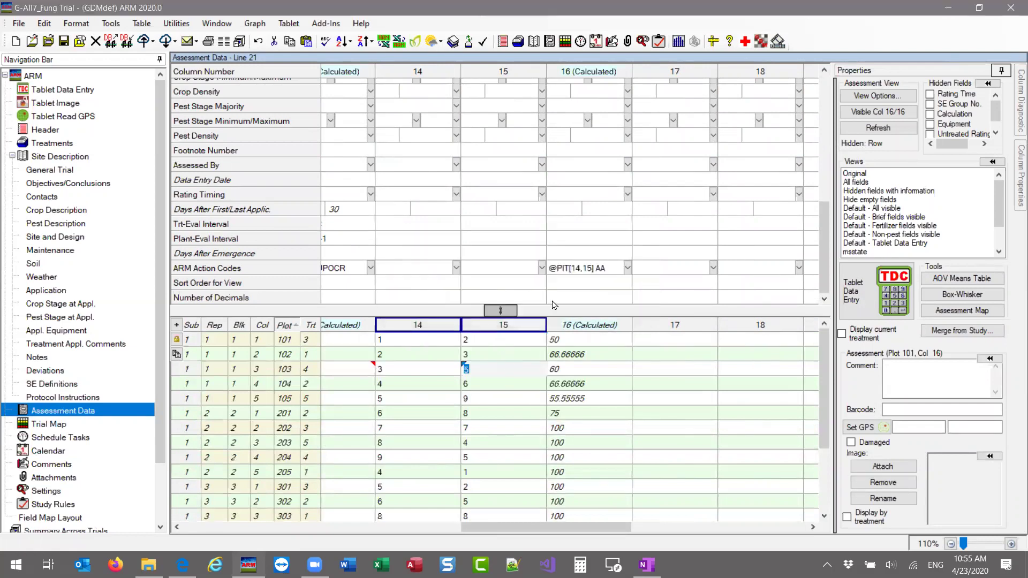
View the ARM Action Codes list for calculated column 16 and leave it without choosing a code
left_click(565, 270)
left_click(628, 267)
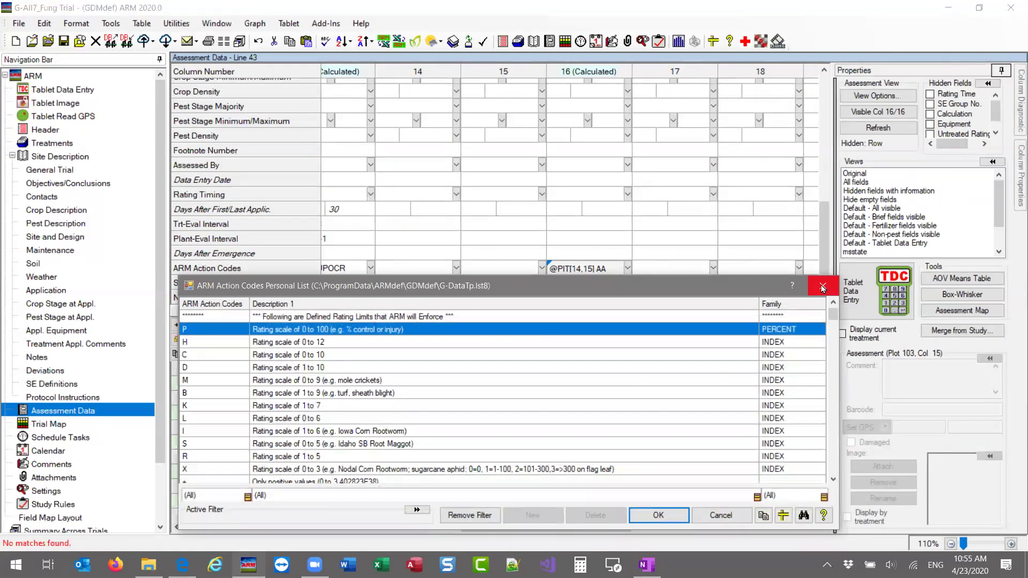
key("Escape")
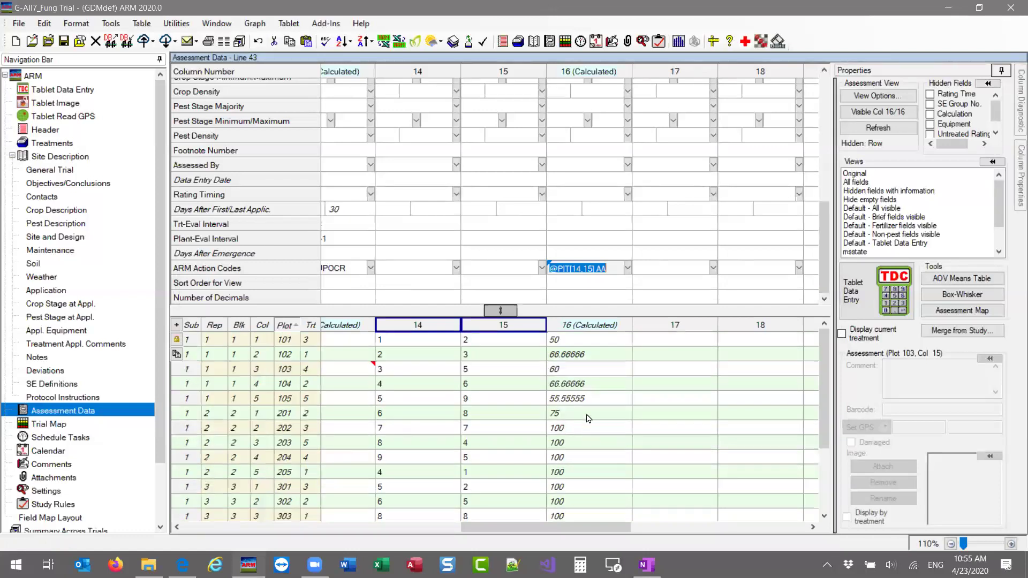
Compare the SE settings of columns 14 to 16, the formula in column 16's SE Description, and the calculated plot values
scroll(604, 283, "up", 6)
scroll(604, 282, "down", 2)
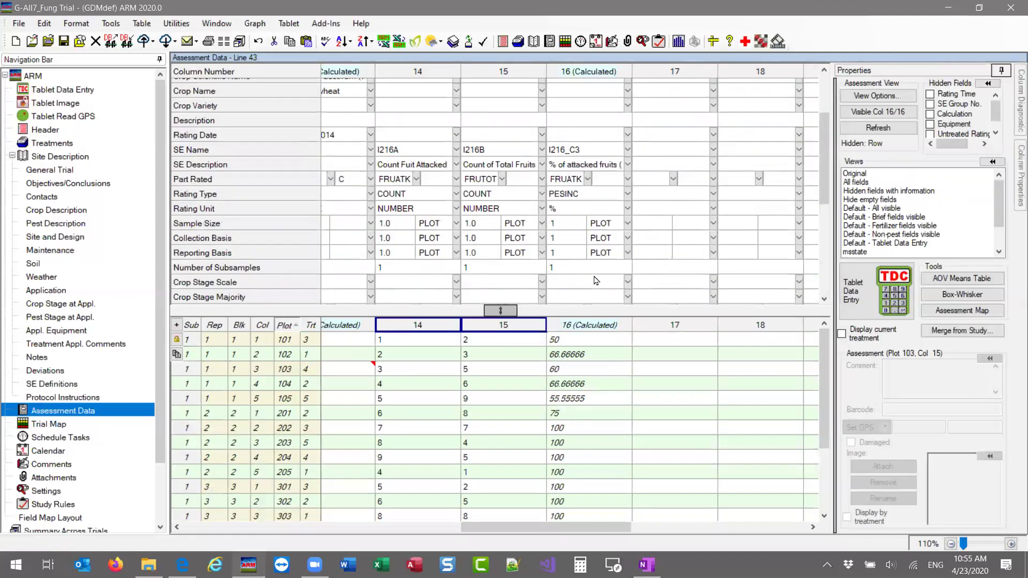
left_click(580, 165)
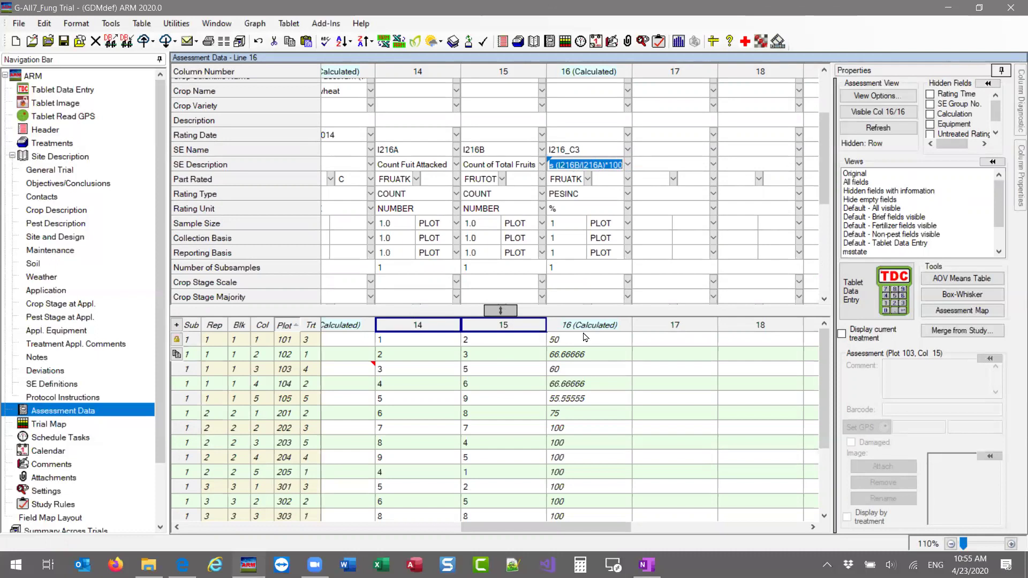
scroll(577, 471, "down", 2)
scroll(576, 471, "down", 2)
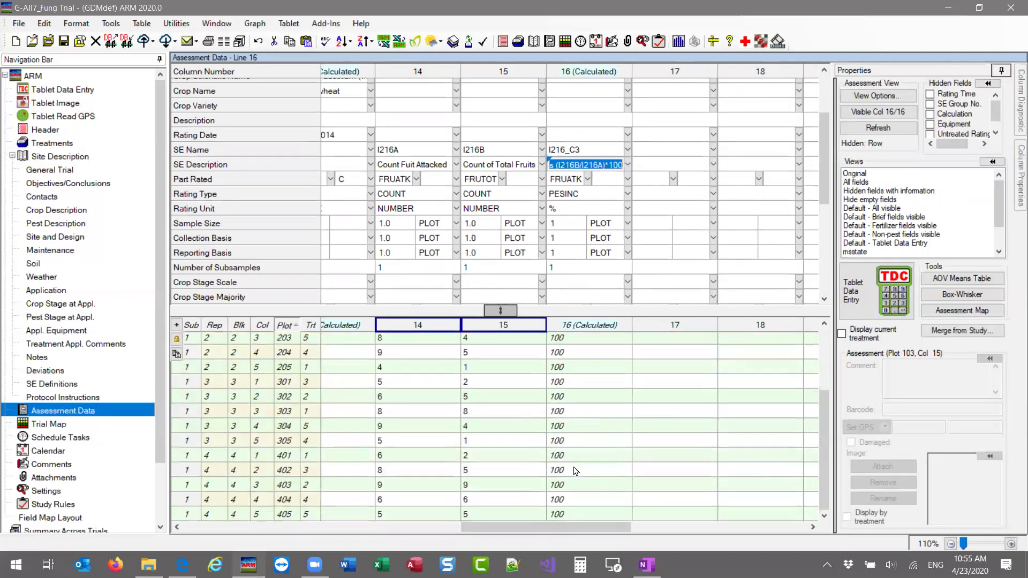
scroll(575, 466, "up", 3)
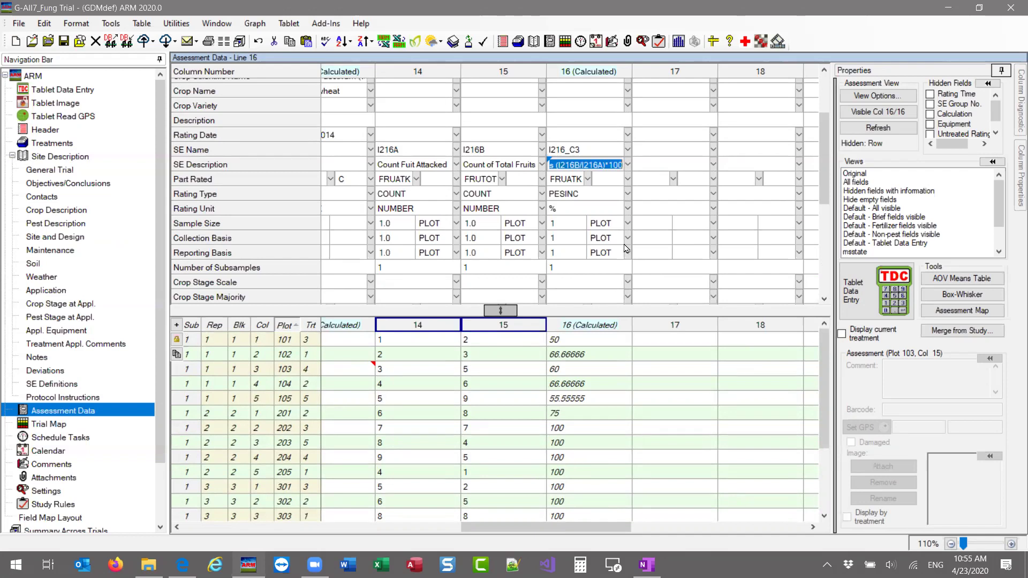
Read column 16's SE Description from its beginning, without editing it
left_click_drag(585, 165, 541, 164)
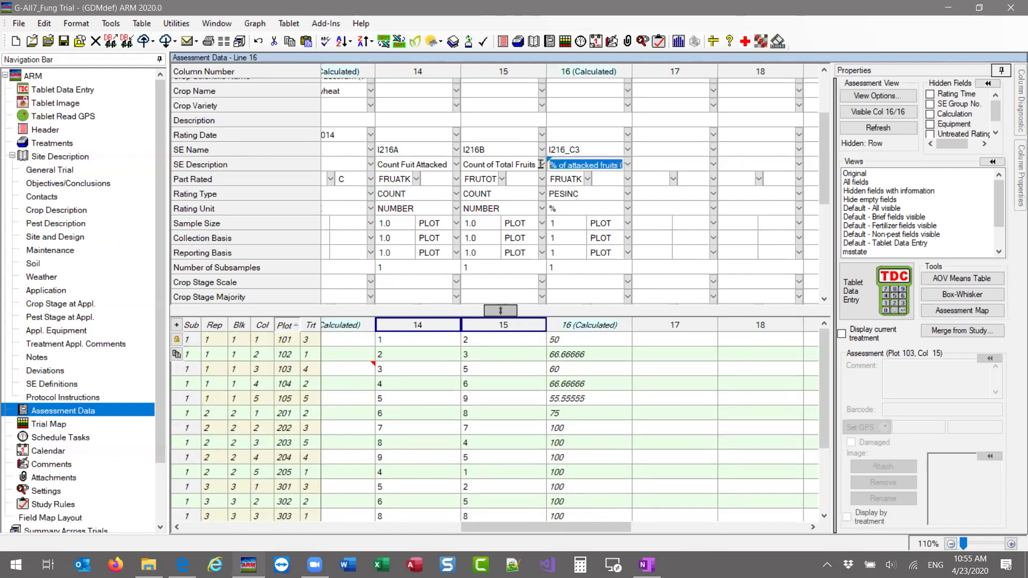
left_click(582, 165)
key("Right")
key("Right")
key("Right")
key("Right")
key("Right")
key("Right")
key("Right")
key("Right")
key("Right")
key("Right")
key("Right")
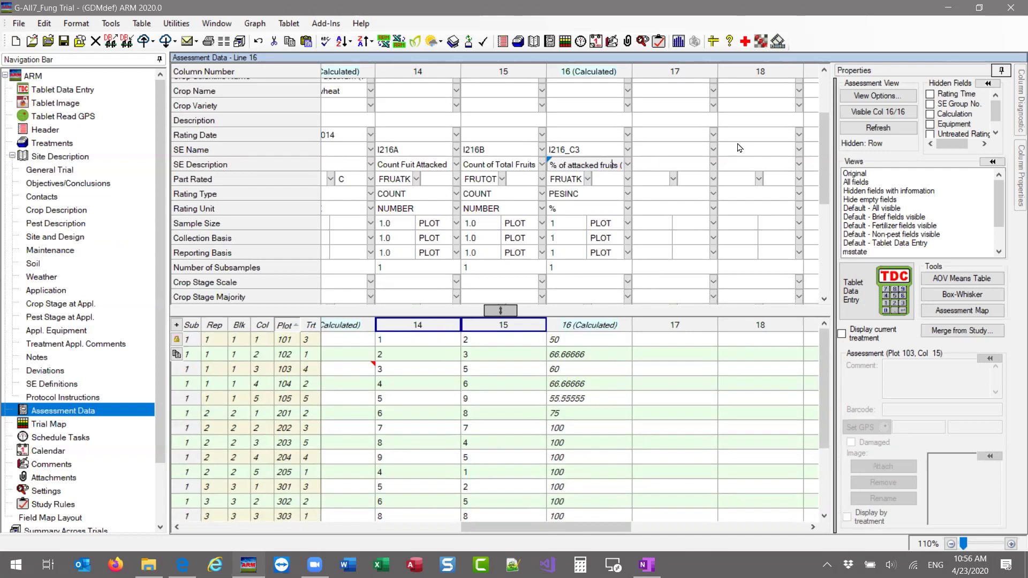
Read column 16's SE Description through to the formula at its end, without editing it
key("Right")
key("Right")
key("Right")
key("Tab")
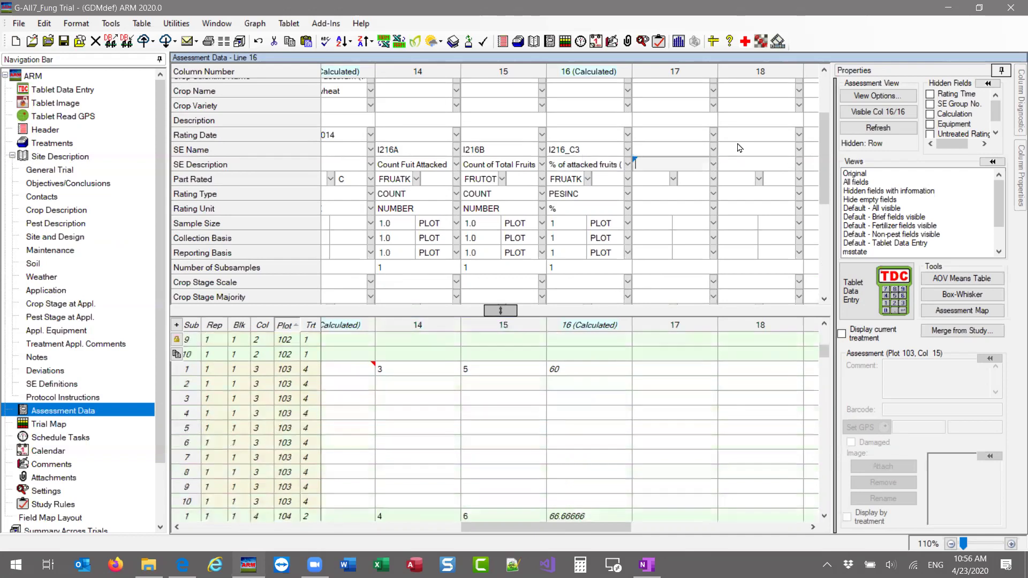
left_click(595, 169)
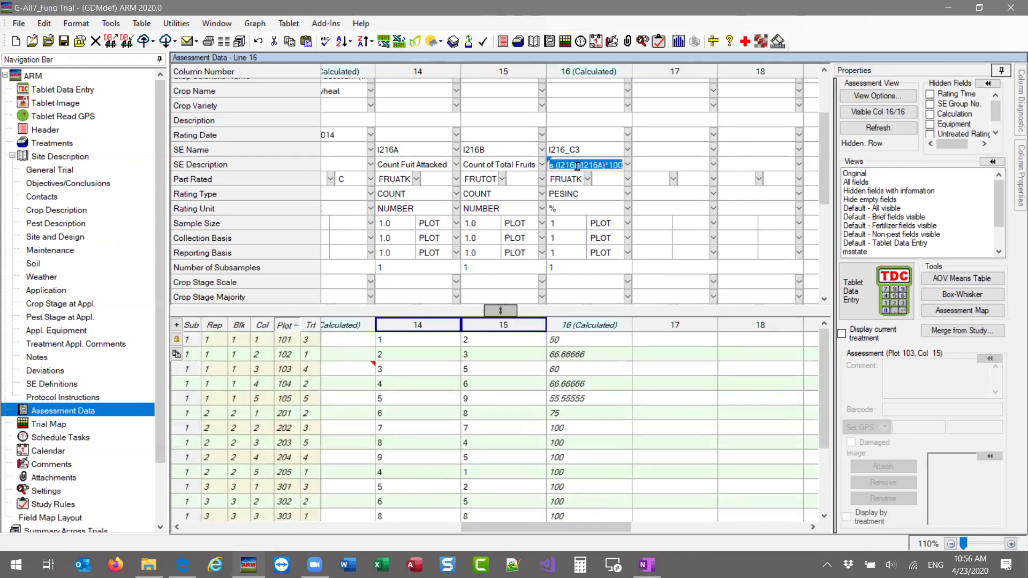
Examine the calculation entry in column 16's ARM Action Codes alongside the calculated plot values, without changing it
scroll(557, 242, "down", 5)
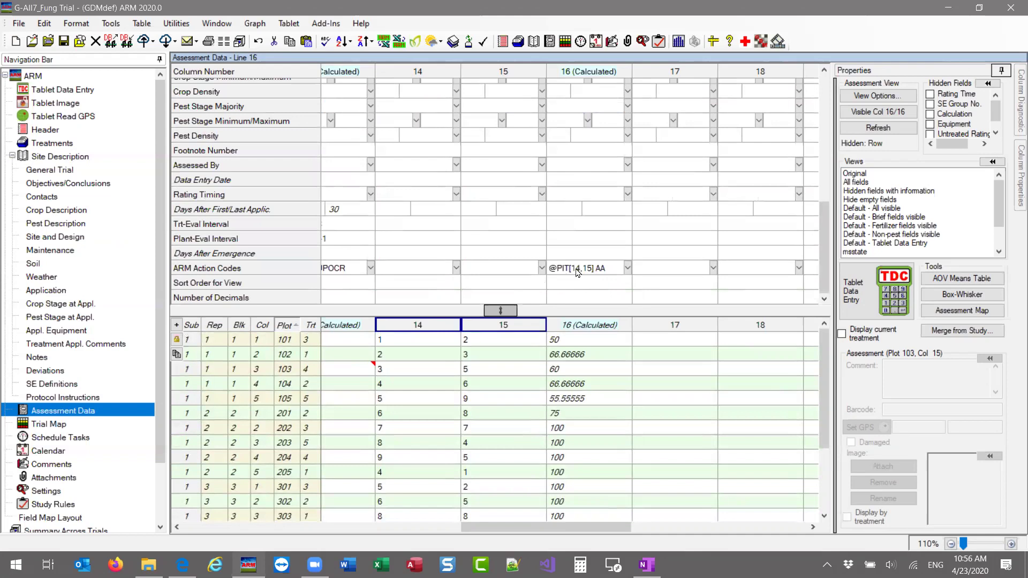
left_click(552, 269)
left_click_drag(551, 270, 593, 268)
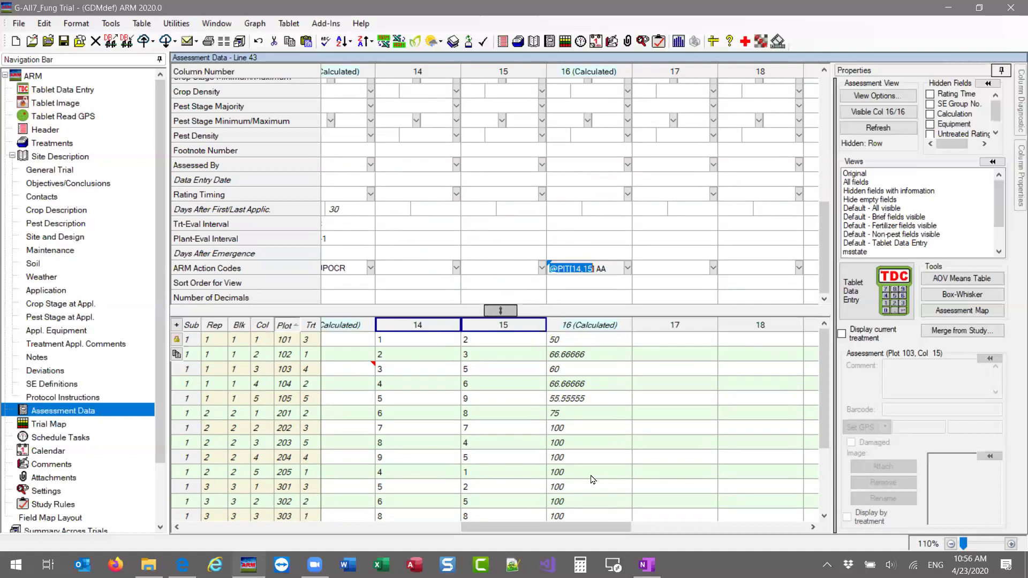
scroll(593, 479, "down", 1)
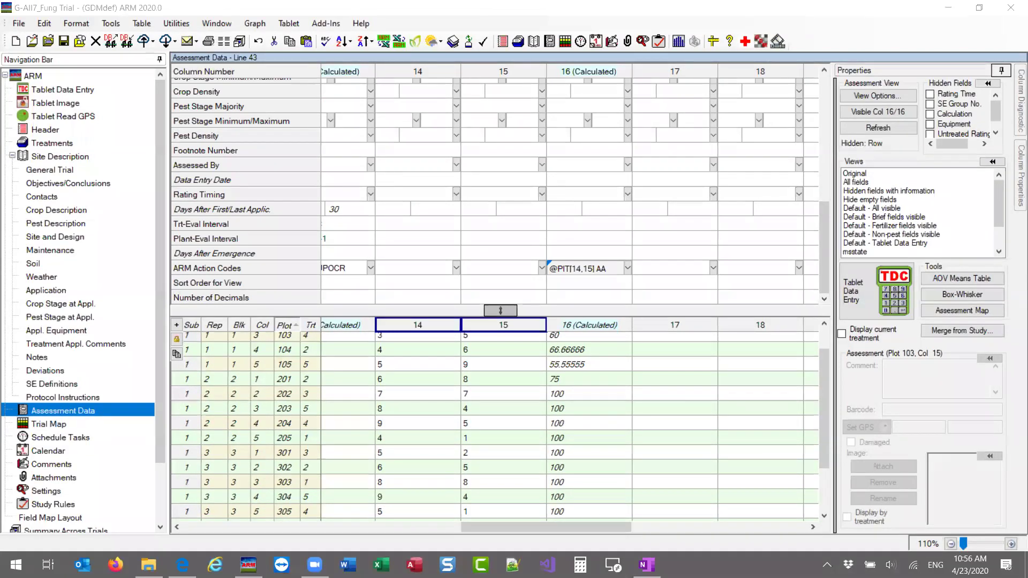
Open the report printing setup and add the AOV Means Table summary to the Trial Summary report set
left_click(211, 45)
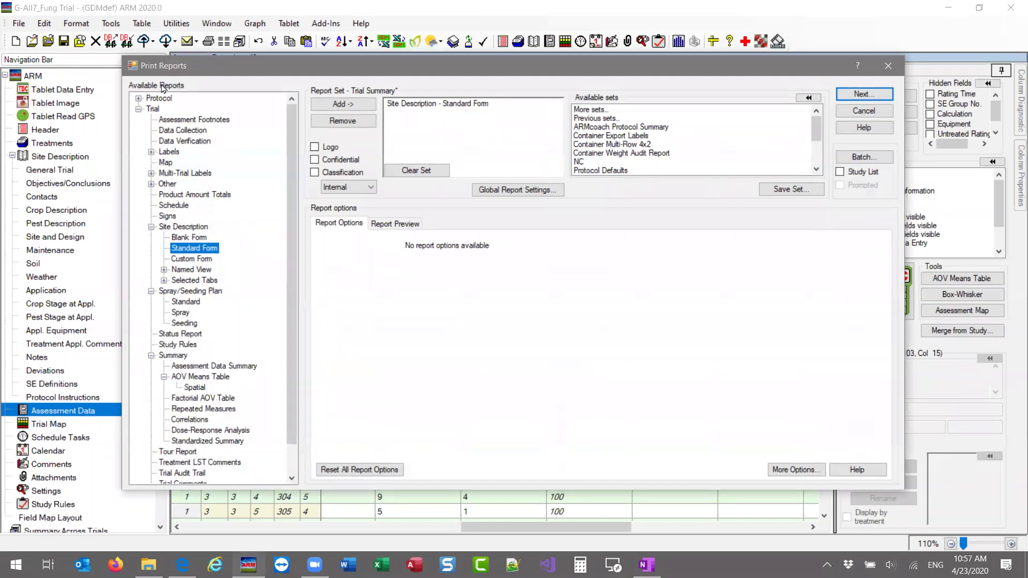
left_click(205, 380)
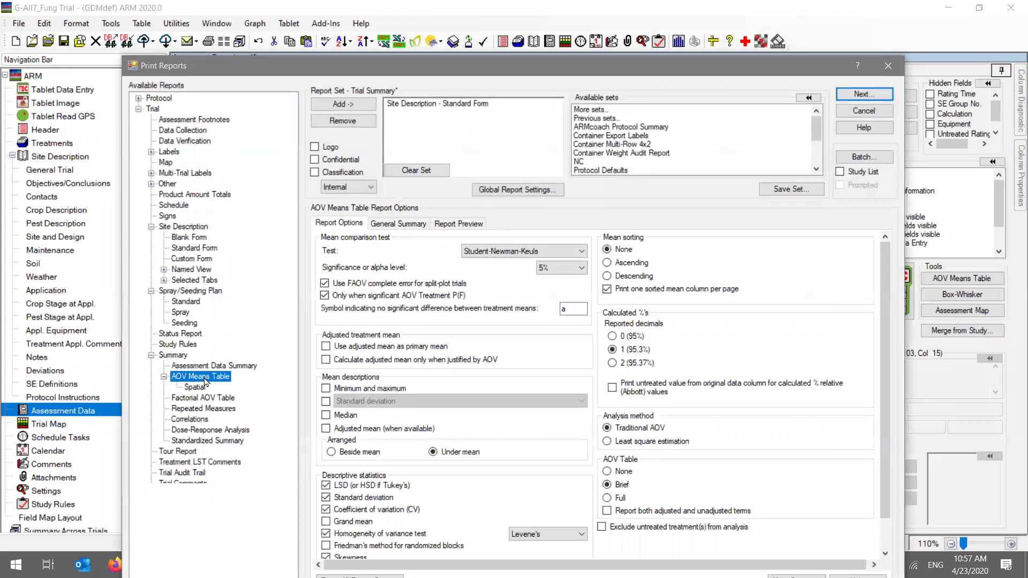
double_click(205, 379)
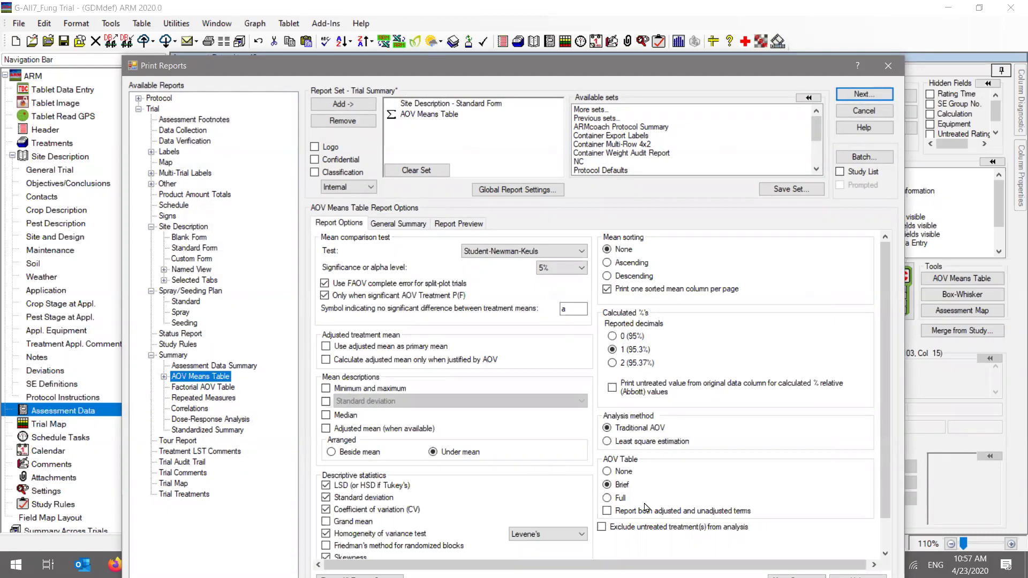
Add the Trial Treatments report to the report set and make it the first report in the order
left_click(418, 104)
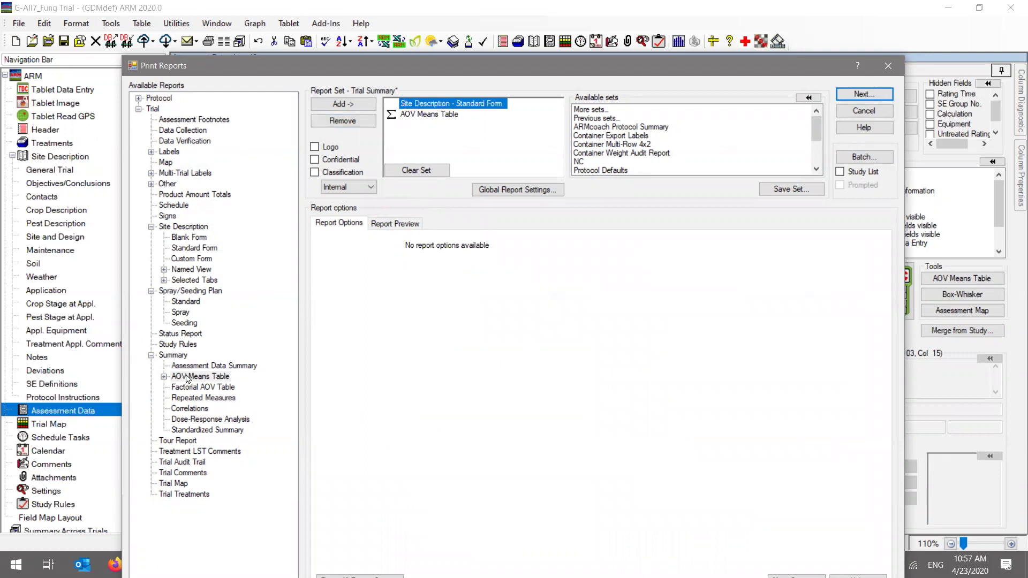
left_click_drag(183, 494, 437, 131)
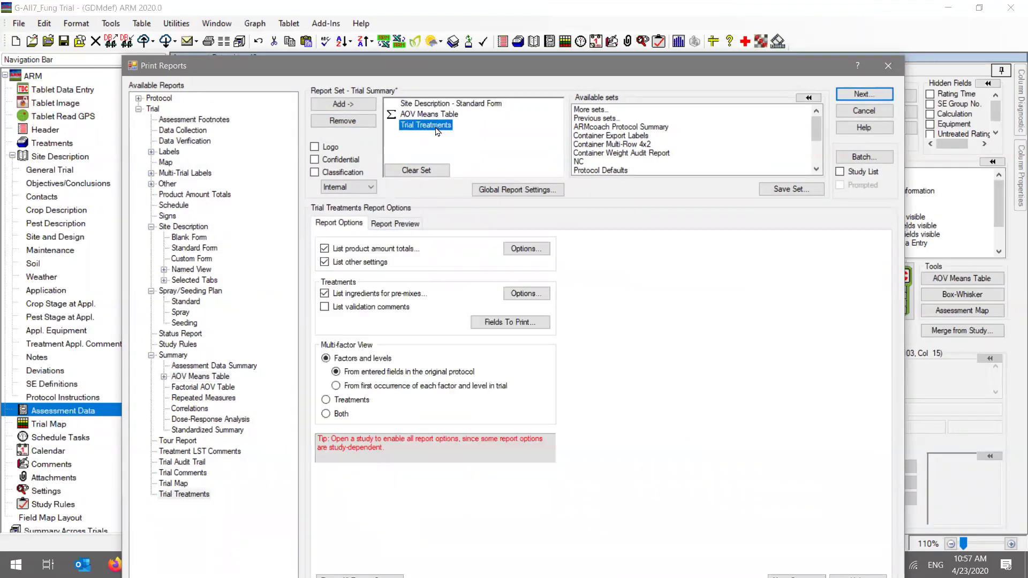
key("ctrl+Up")
key("ctrl+Up")
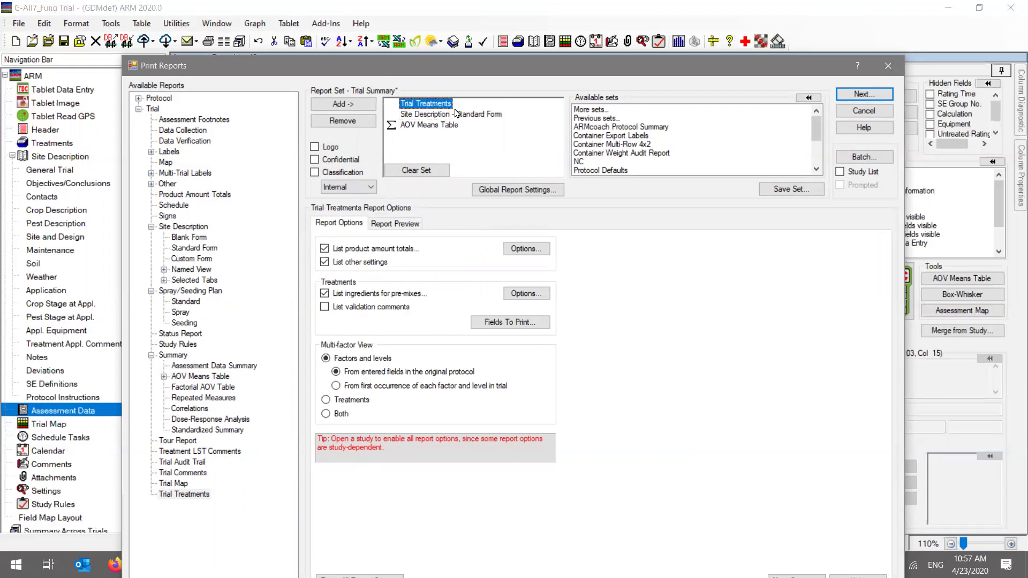
Add the Trial Map report to the report set and place it directly before AOV Means Table
left_click(447, 127)
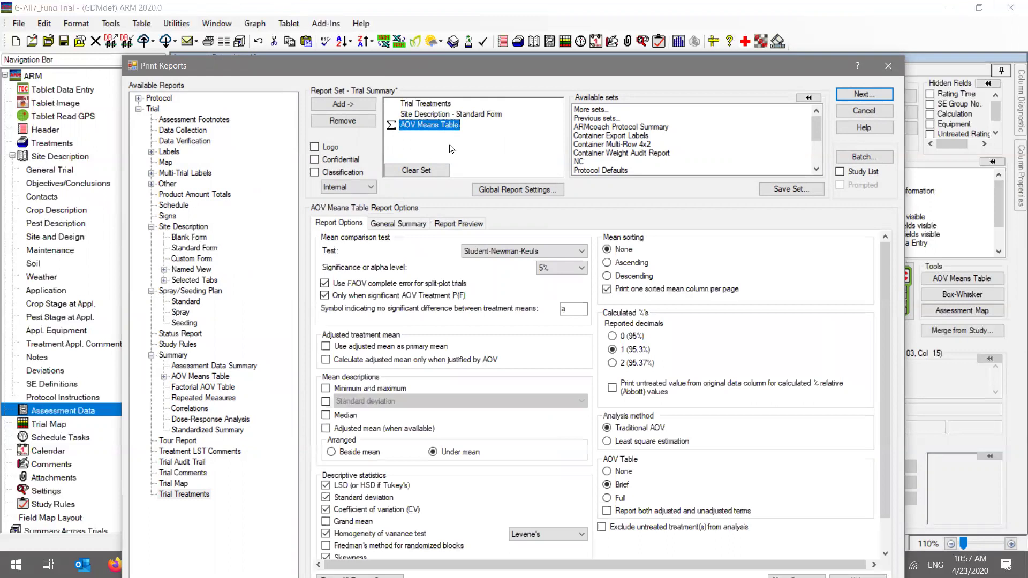
double_click(179, 485)
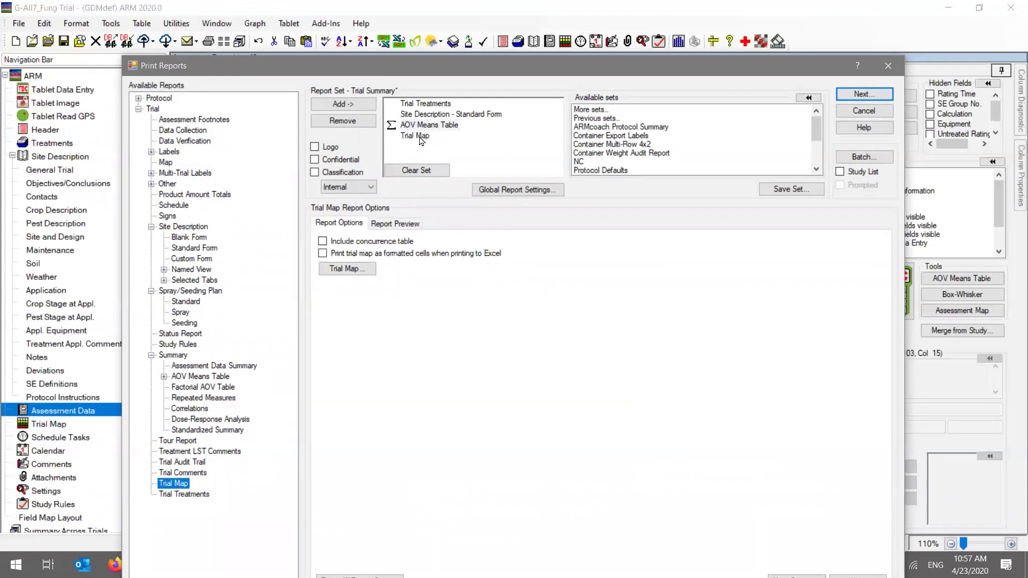
left_click(429, 140)
key("ctrl+Up")
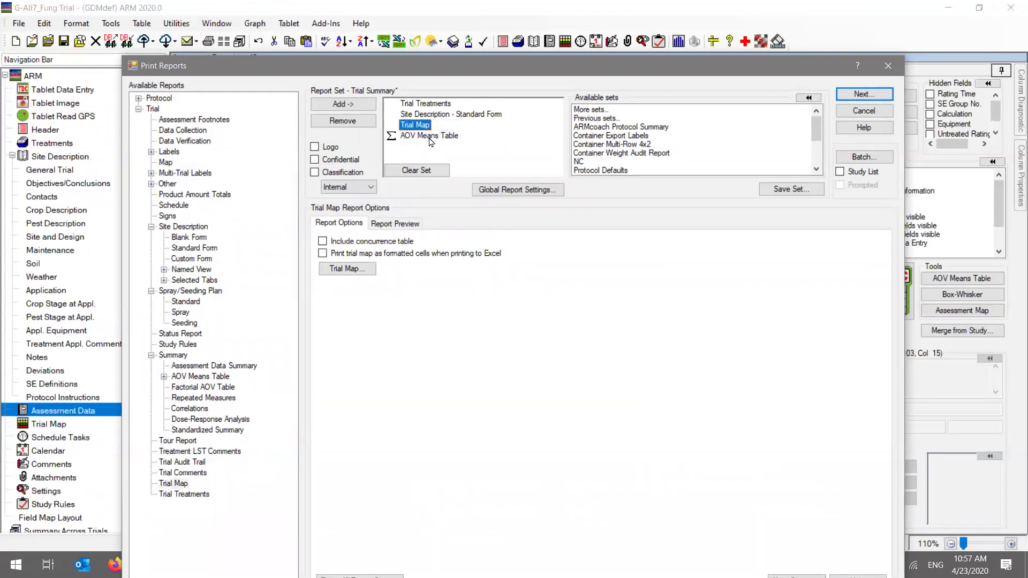
Review the report options of the Trial Treatments, Trial Map and AOV Means Table reports in the set
left_click(429, 137)
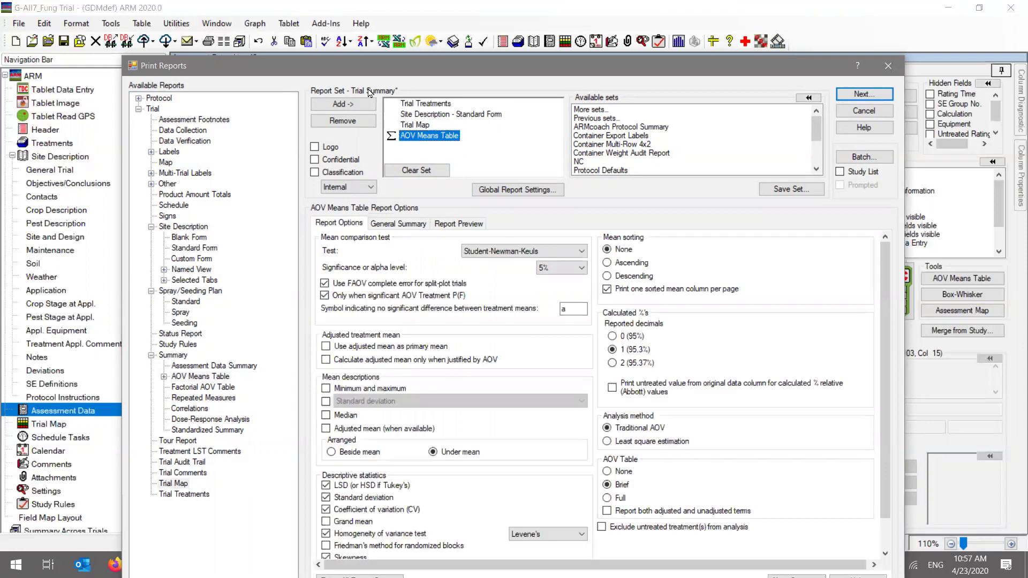
left_click(409, 105)
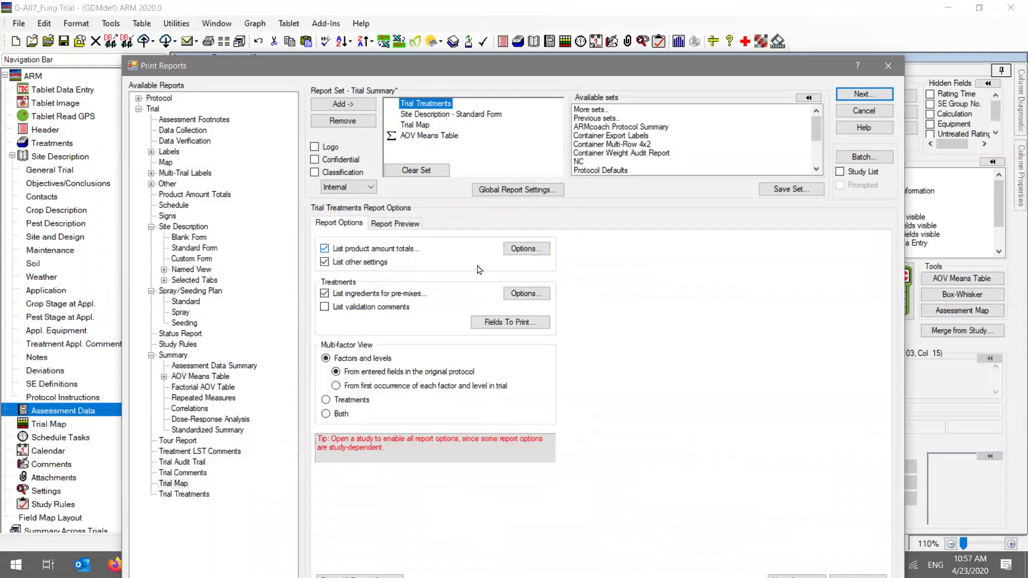
left_click(415, 125)
left_click(412, 137)
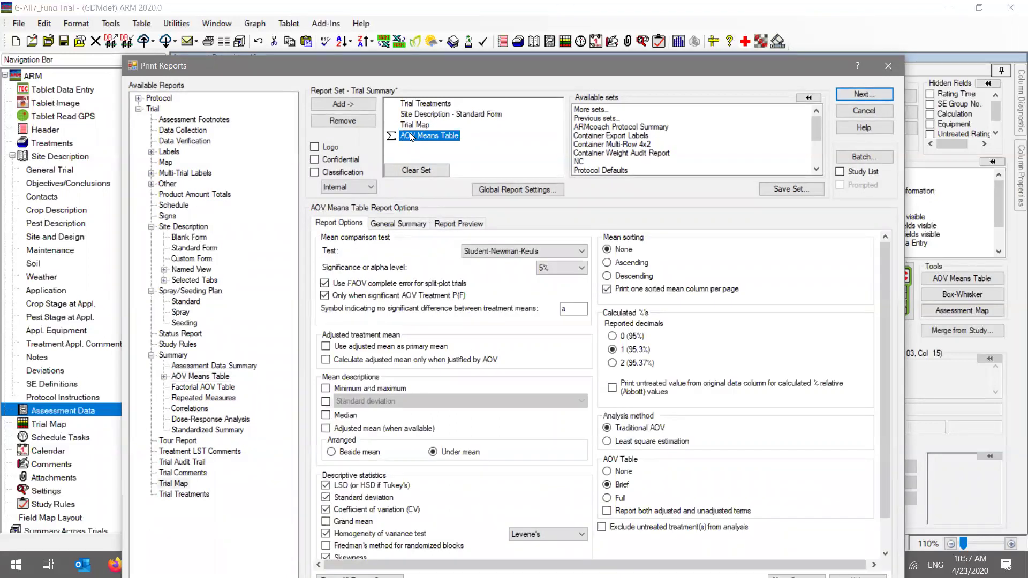
Start saving the report set and inspect the destination folder's full path and its existing set files
left_click(805, 195)
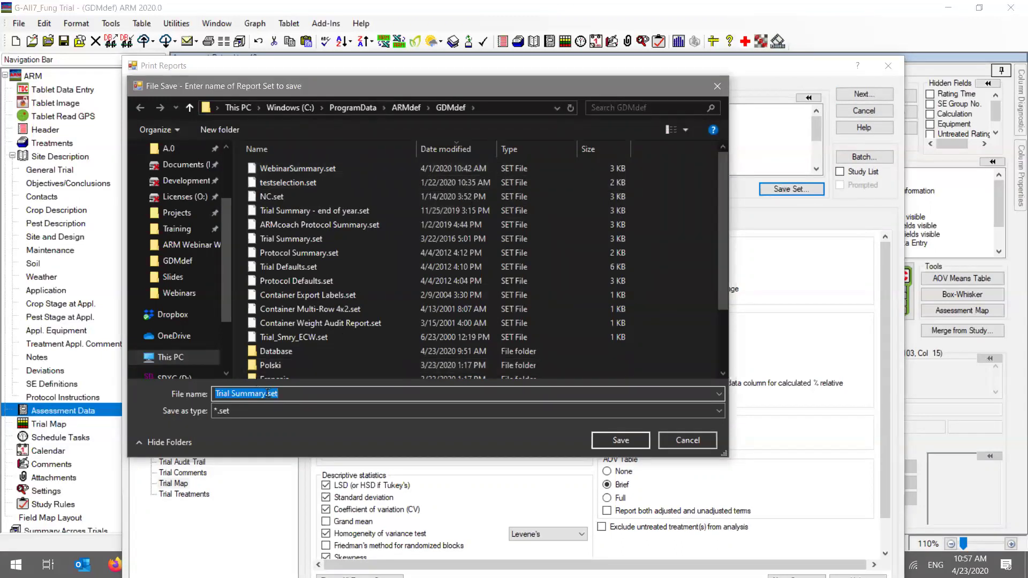
left_click_drag(425, 96, 530, 183)
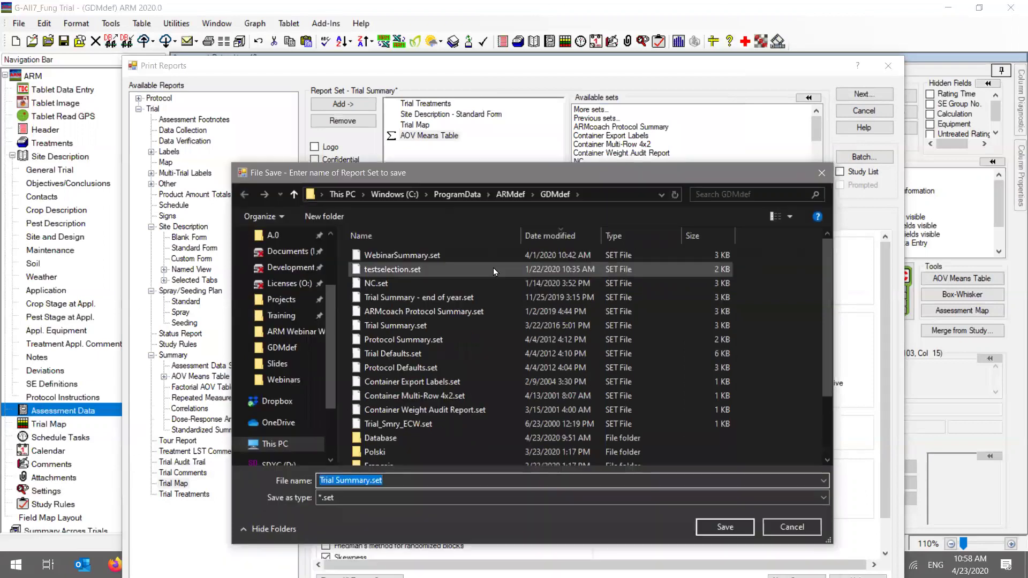
left_click(619, 194)
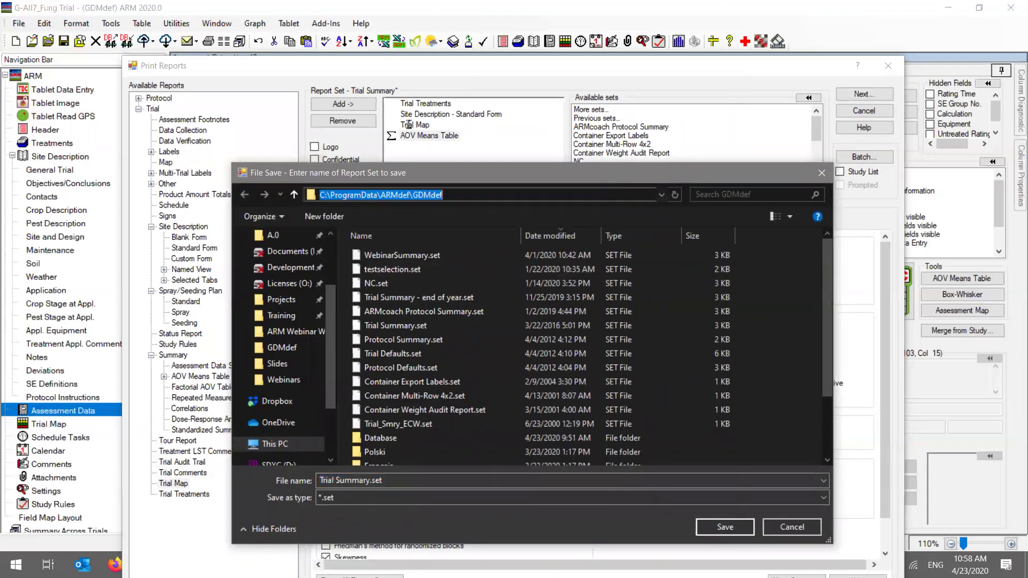
left_click_drag(409, 172, 381, 98)
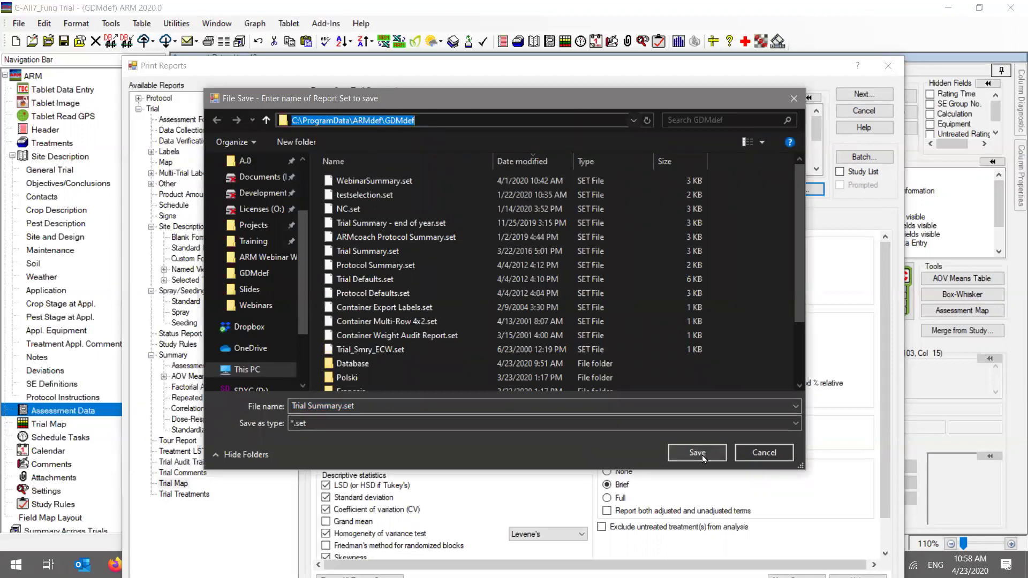
left_click_drag(445, 104, 436, 178)
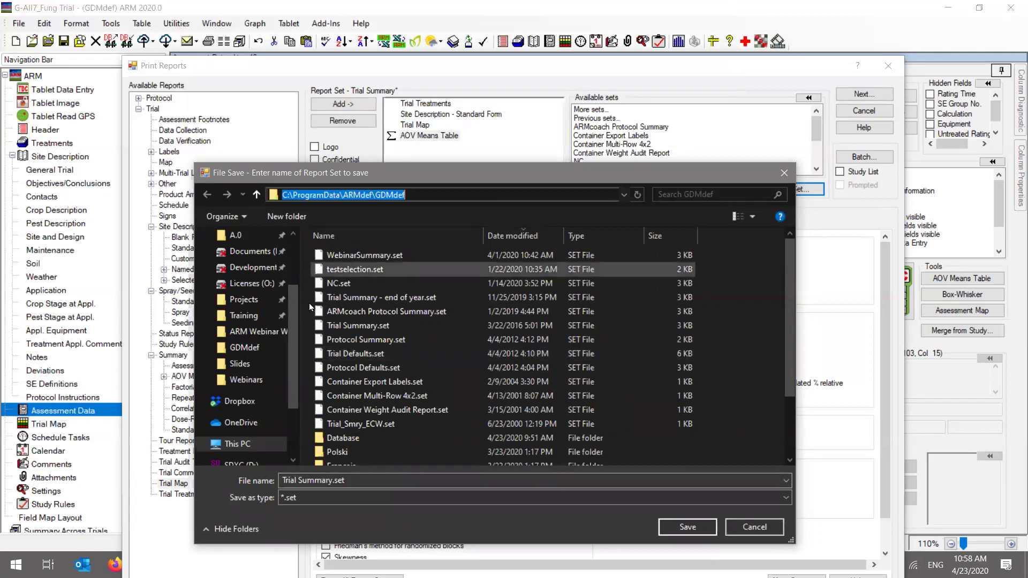
scroll(433, 388, "down", 1)
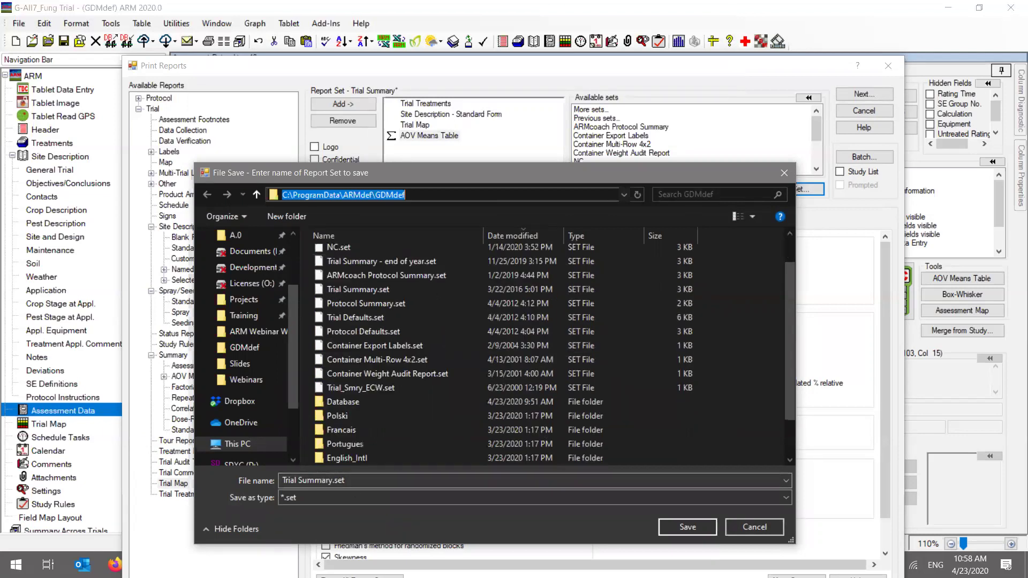
Save the report set under the name webinar in the GDMdef folder
left_click(379, 476)
type("webinar")
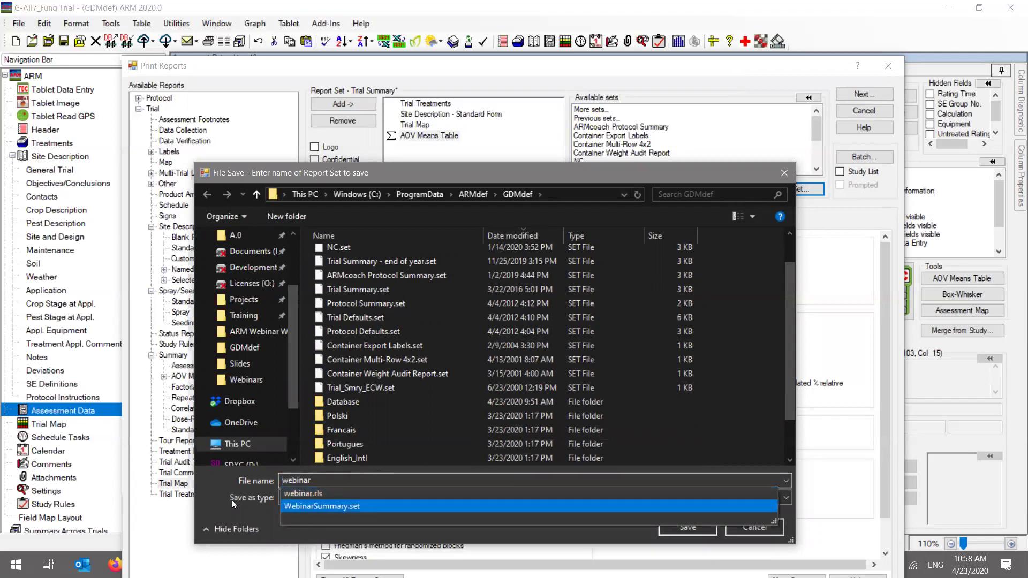
key("Escape")
left_click(677, 527)
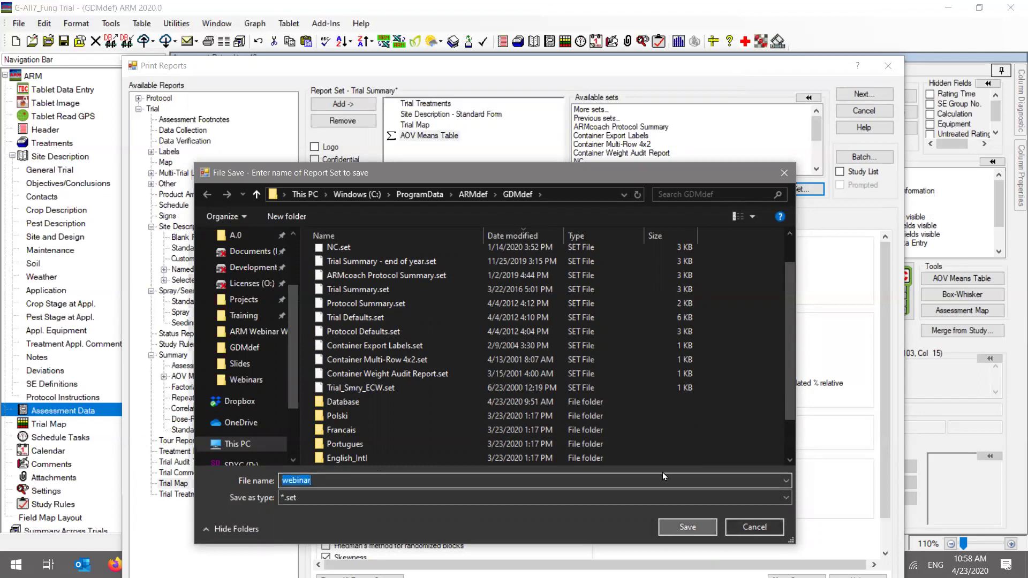
left_click(517, 299)
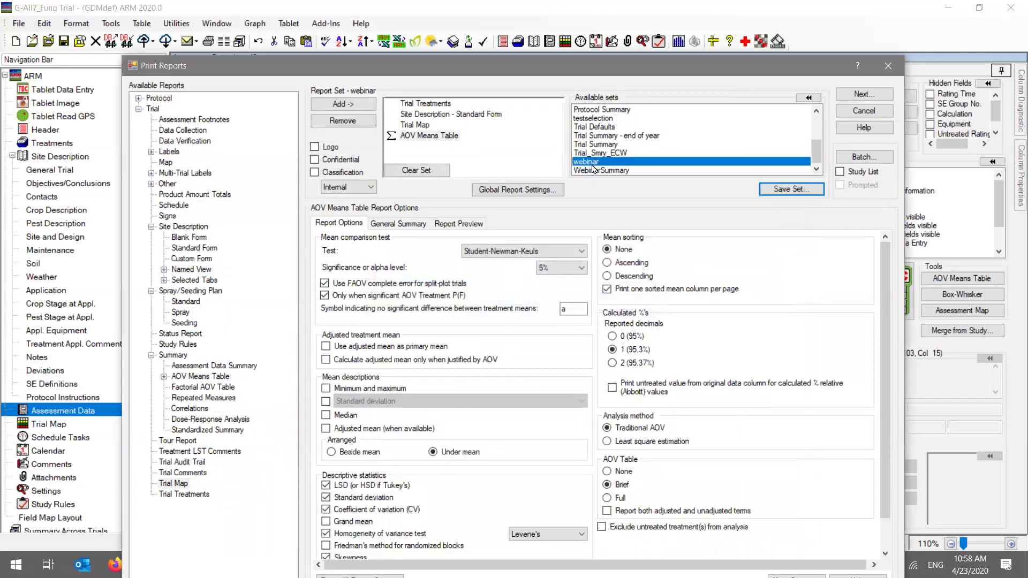
Compare the contents of the Trial Summary and webinar report sets, and close report printing without printing
left_click(597, 146)
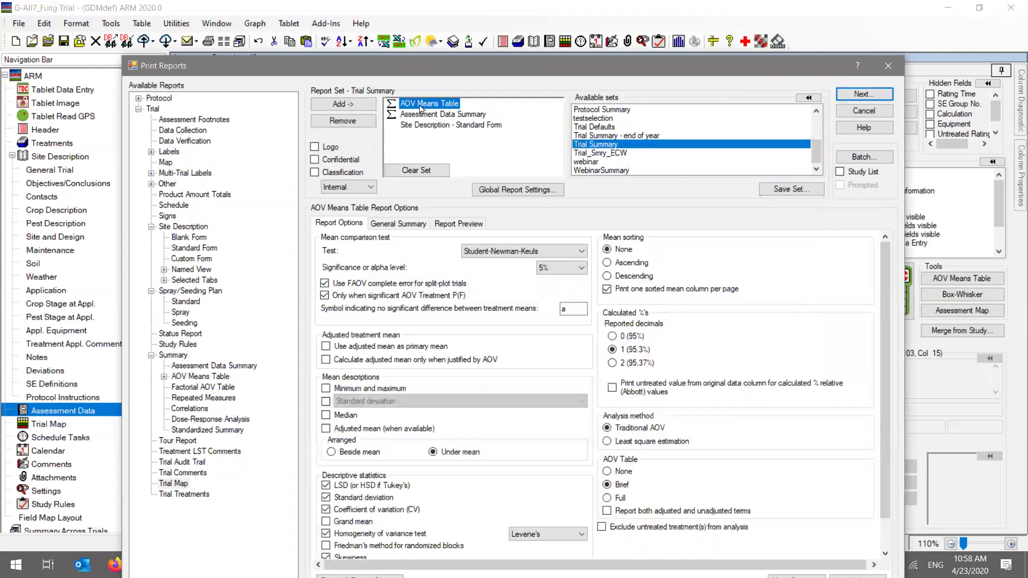
left_click(589, 163)
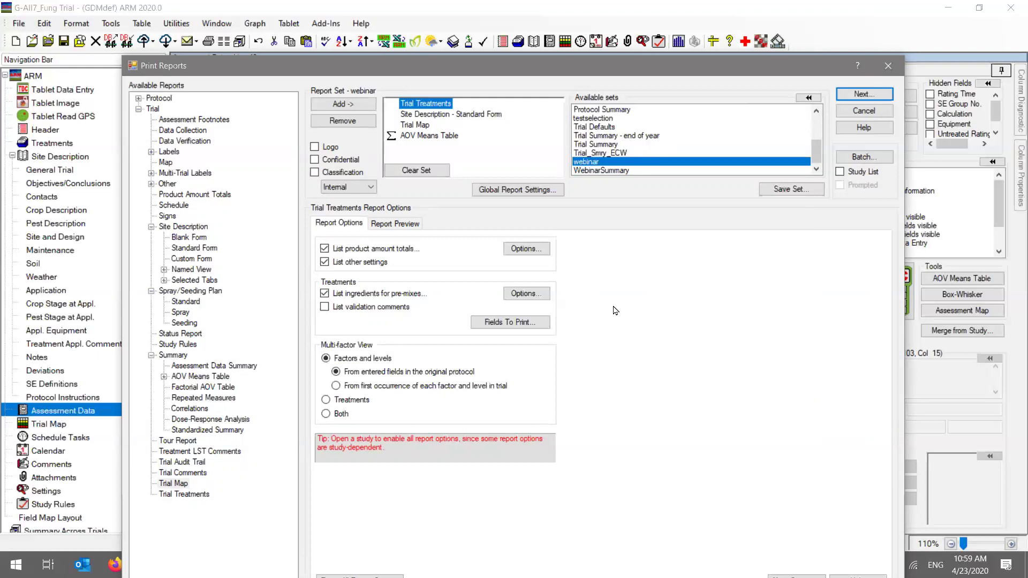
left_click(889, 65)
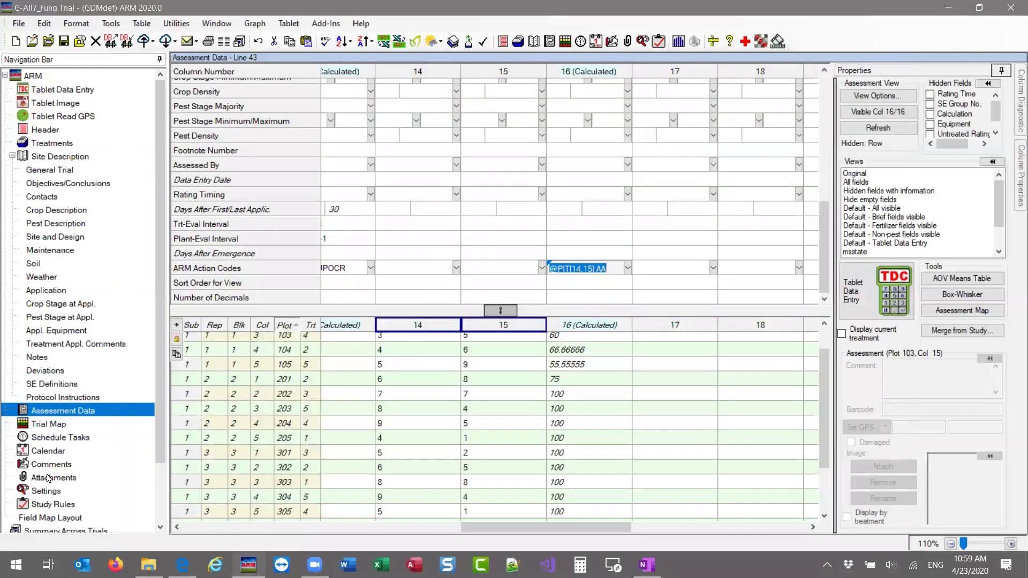
View the trial's Study Rules and its options for loading and saving rule sets, without defining a rule
left_click(48, 505)
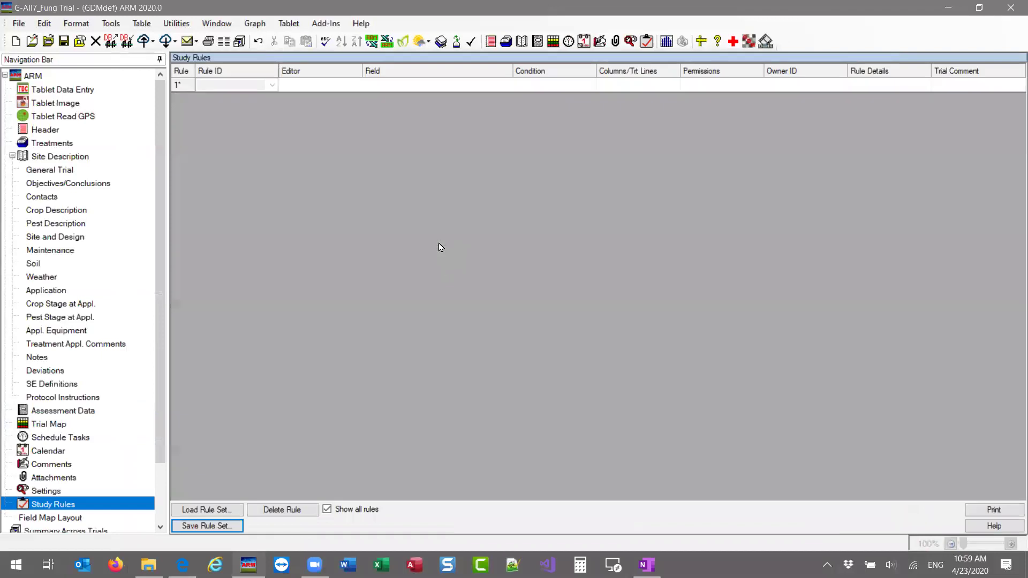
left_click(471, 229)
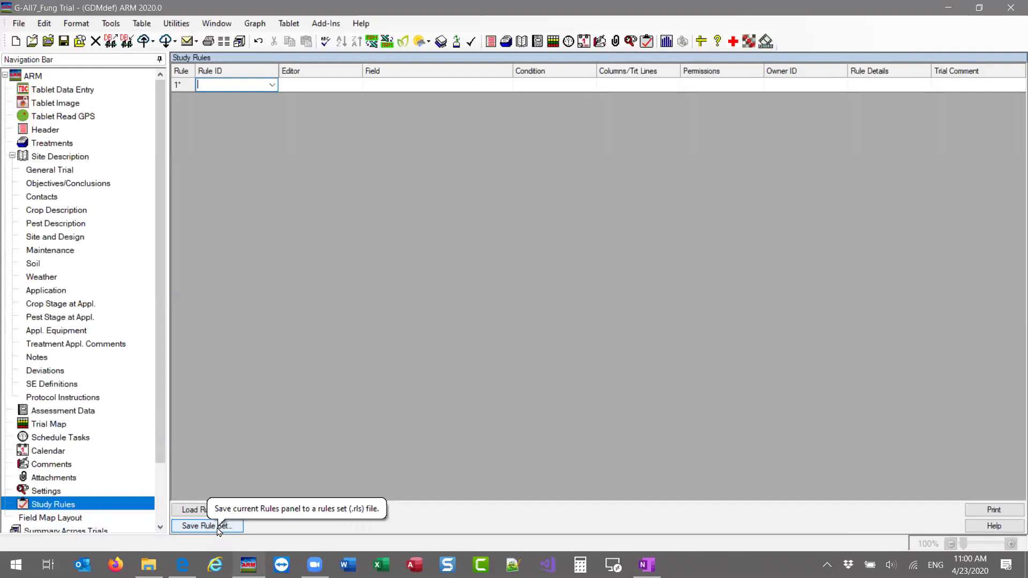
Add the fungicide Tub from treatment line 2 to the Treatment Name personal list
left_click(69, 142)
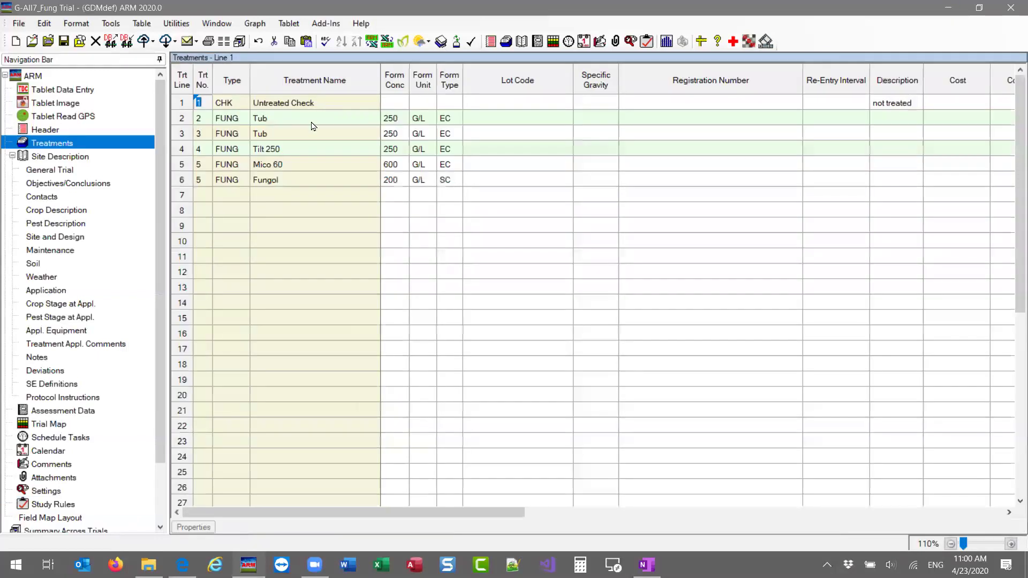
left_click(332, 120)
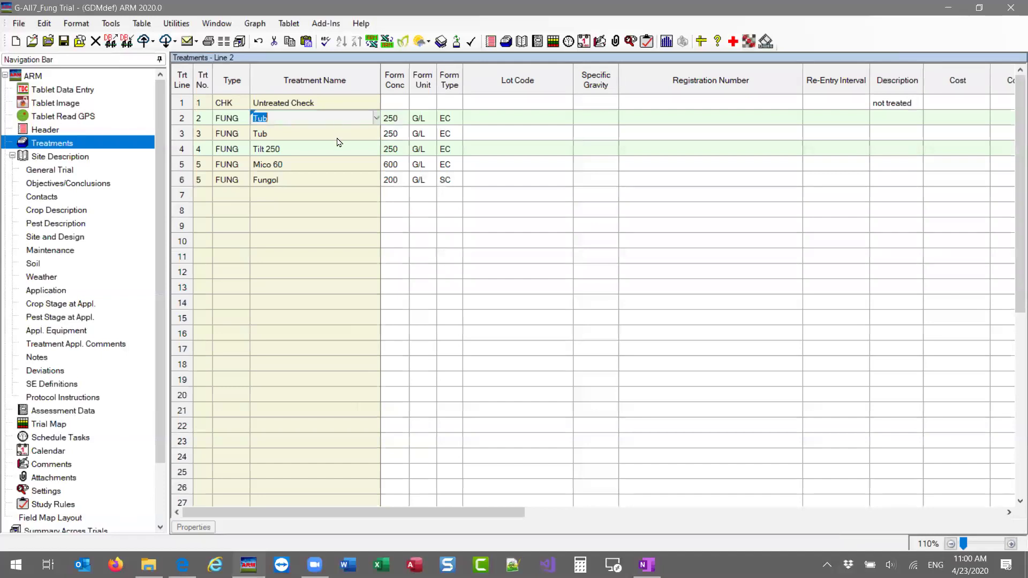
left_click(376, 118)
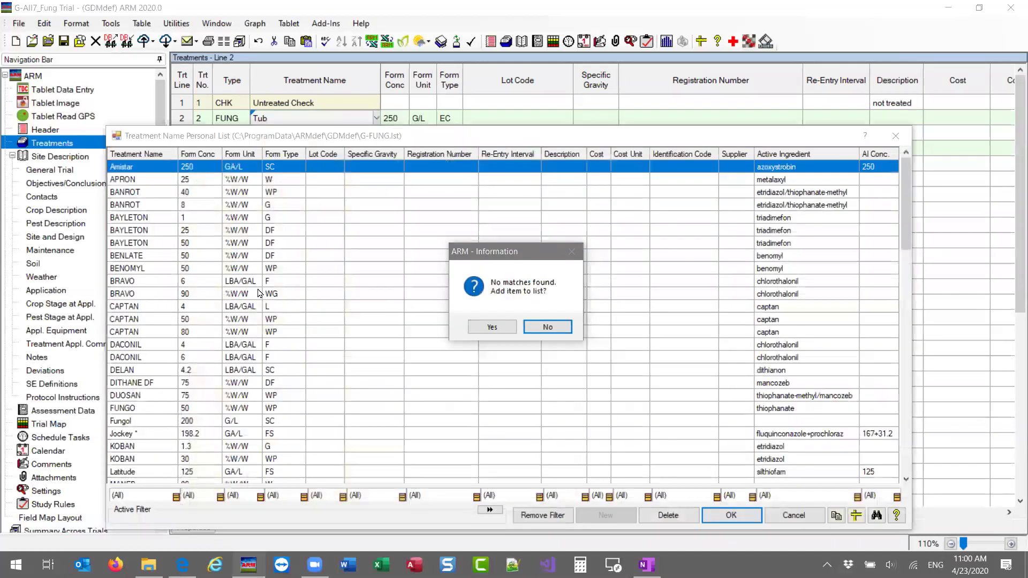
left_click(492, 327)
left_click(492, 378)
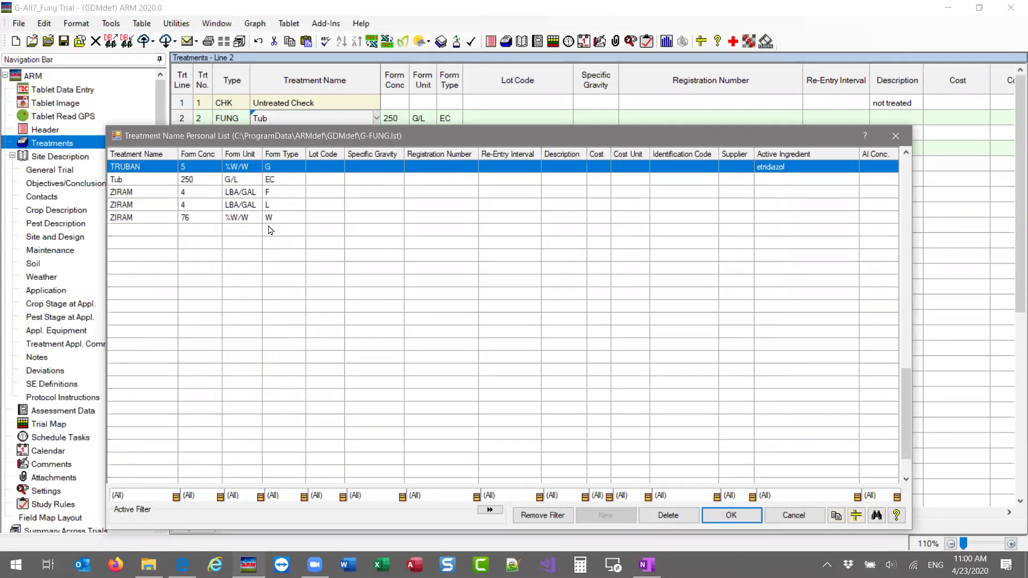
Close the Treatment Name personal list and snap the fungicide trial window to the right half of the screen
left_click(895, 135)
left_click(317, 210)
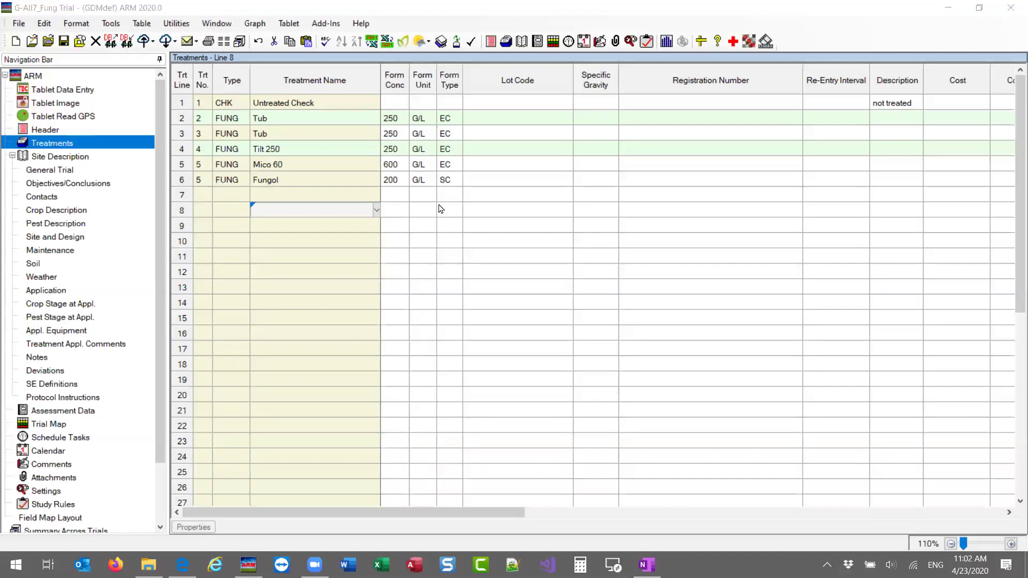
left_click_drag(420, 512, 711, 510)
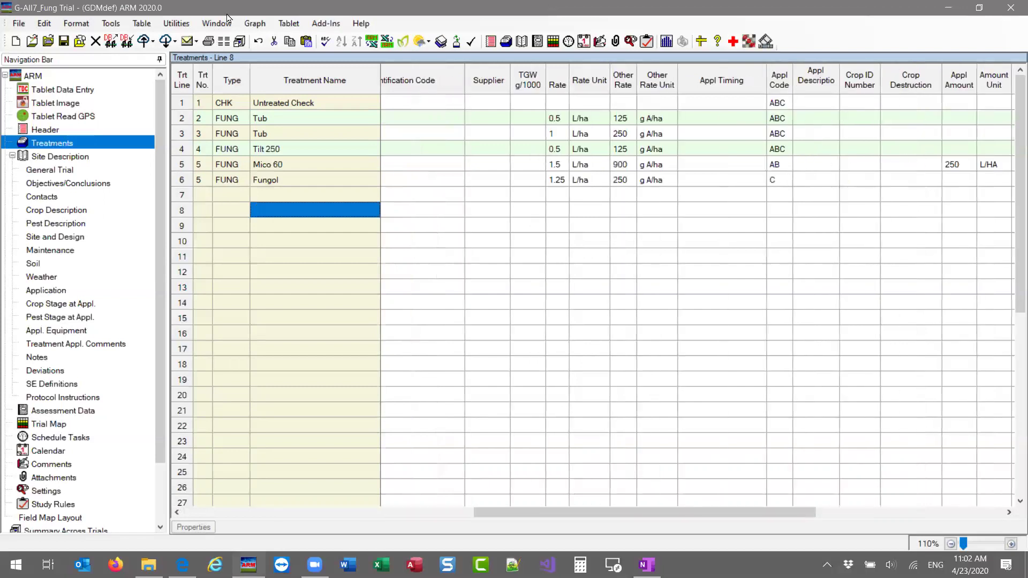
key("super+Right")
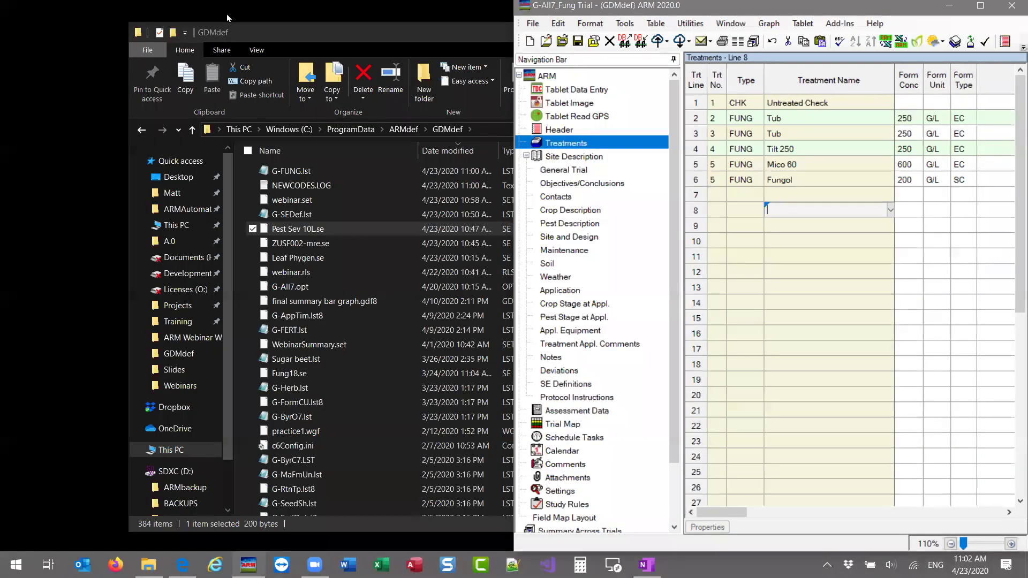
left_click(782, 513)
left_click(782, 513)
left_click(782, 513)
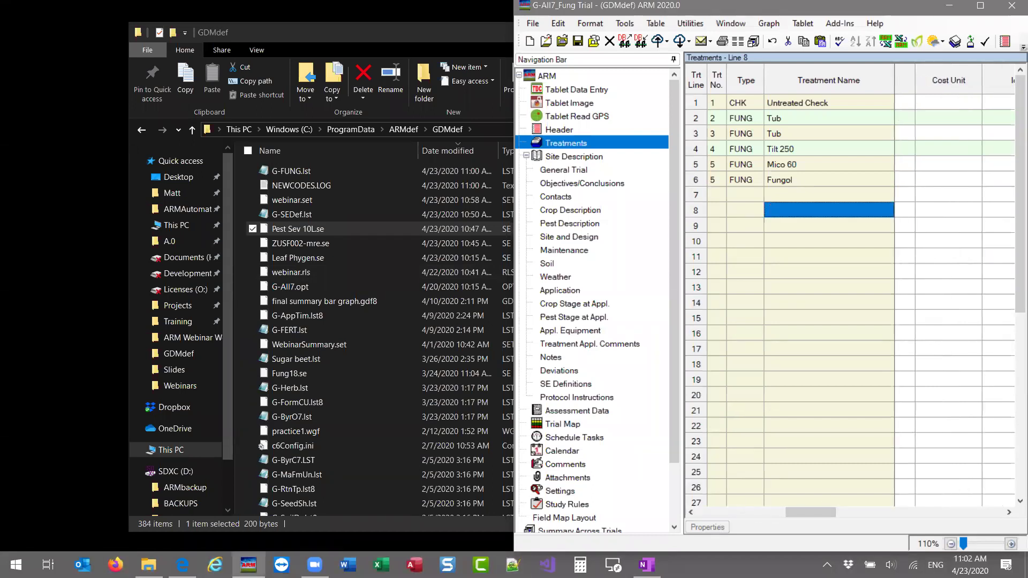
Start a second ARM session alongside the open trial and log in with the account password
right_click(248, 565)
left_click(249, 495)
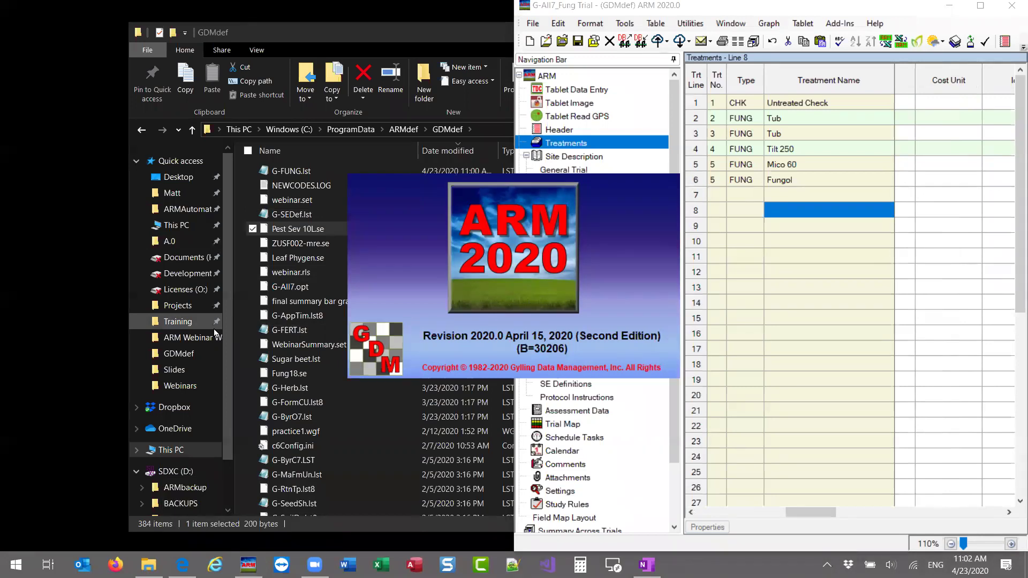
type("****")
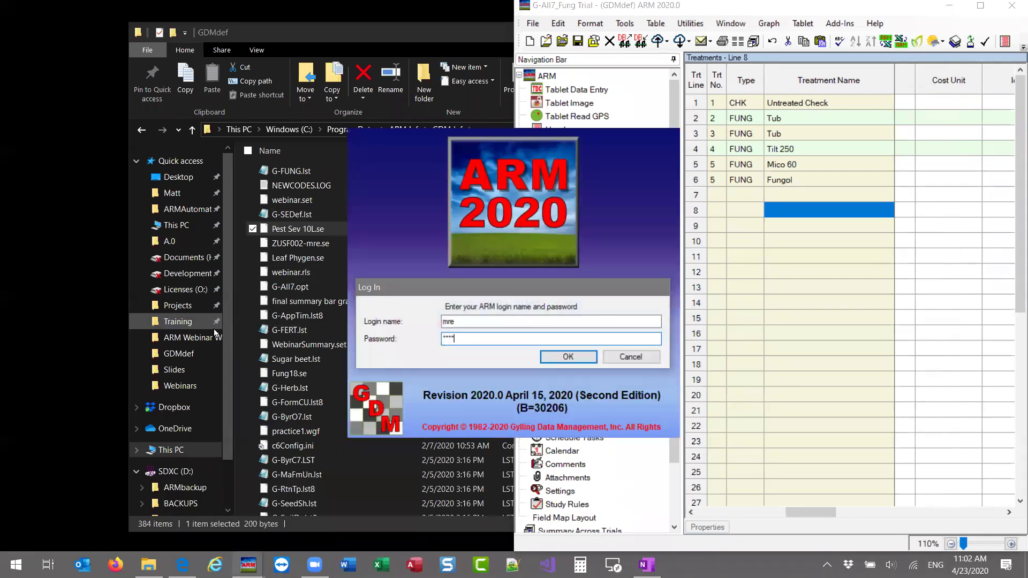
key("Return")
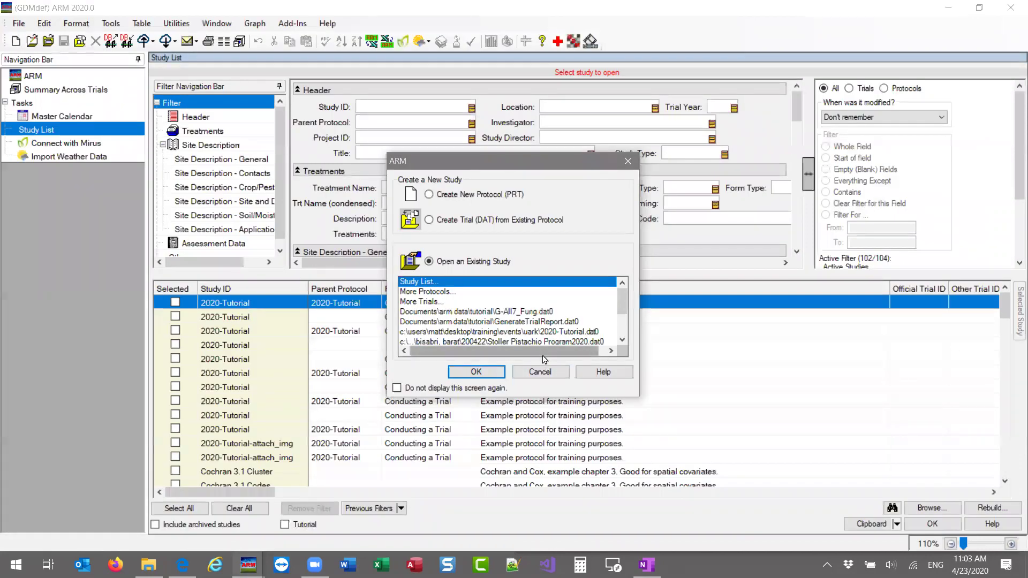
Skip the startup dialog, filter the Study List to protocols, and open Practice Protocol, clearing its duplicate Project GUID
left_click(552, 371)
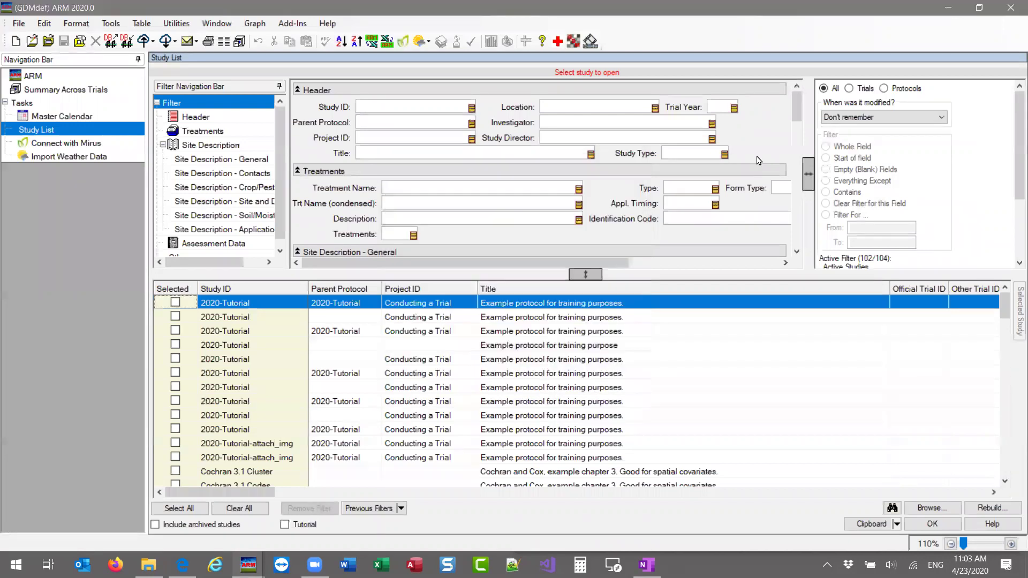
left_click(906, 89)
double_click(214, 303)
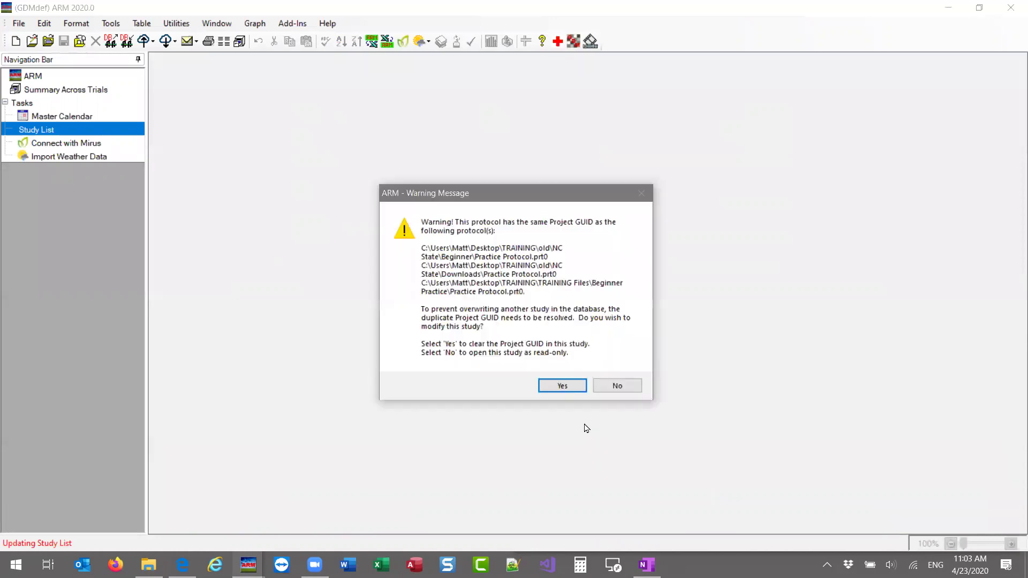
left_click(555, 390)
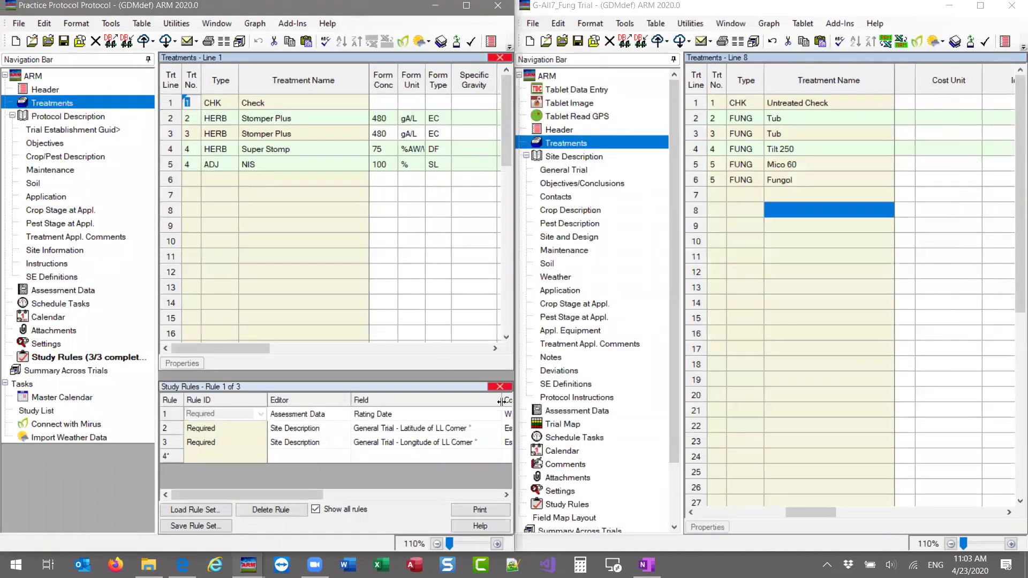
Close the Study Rules pane in Practice Protocol and collapse its Navigation Bar to make room for the treatment rate columns
left_click(500, 387)
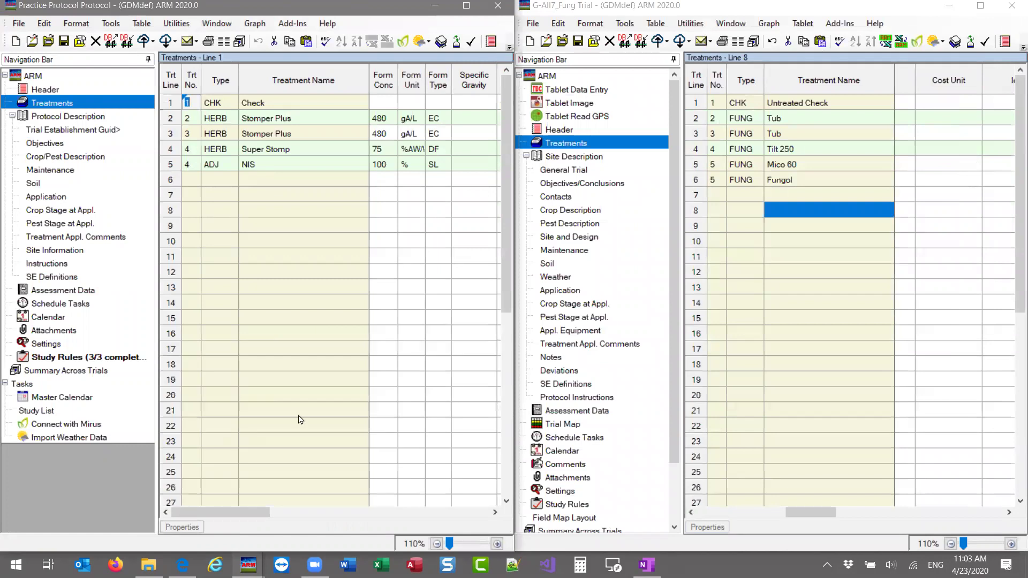
left_click(148, 61)
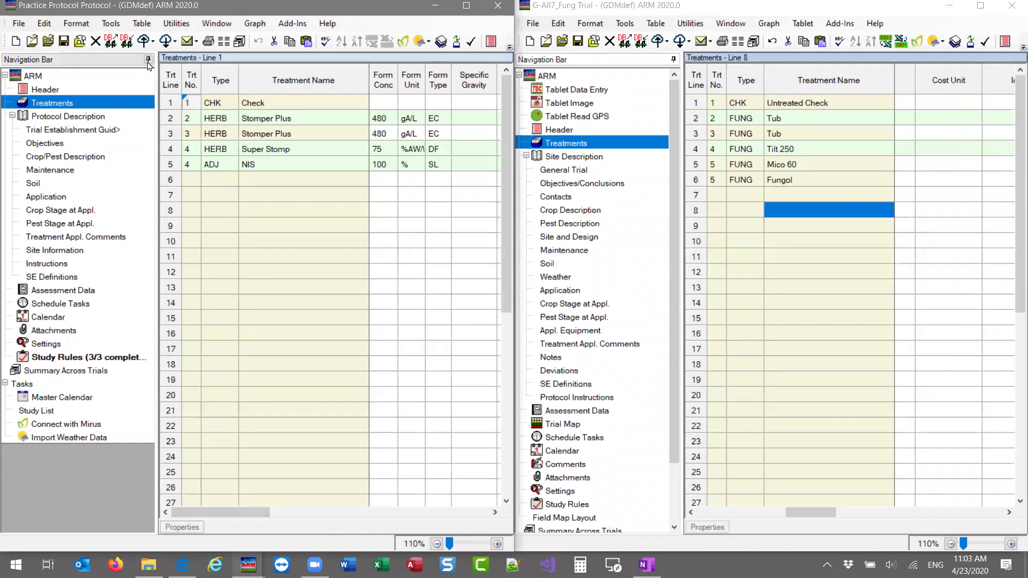
left_click_drag(176, 512, 247, 510)
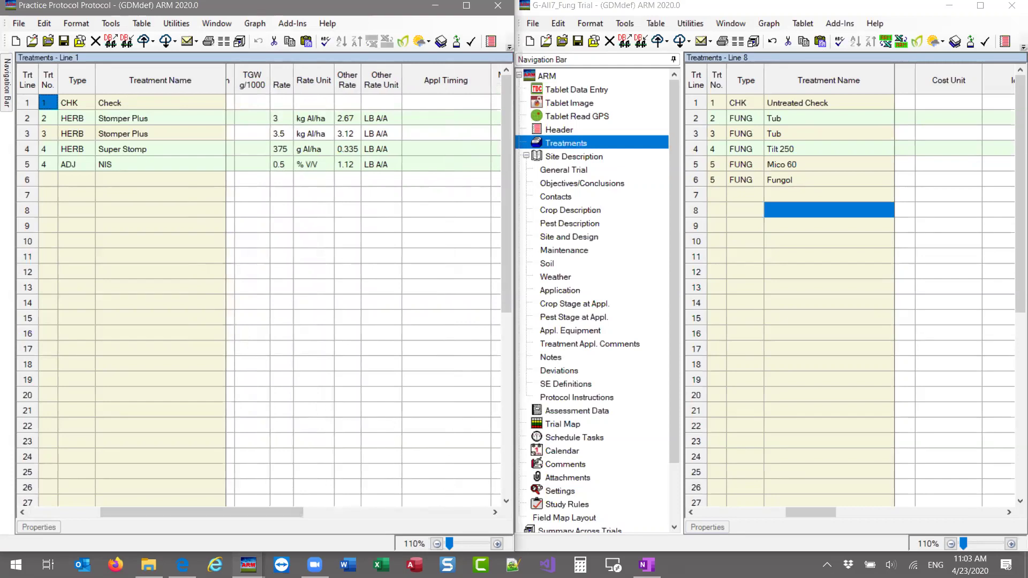